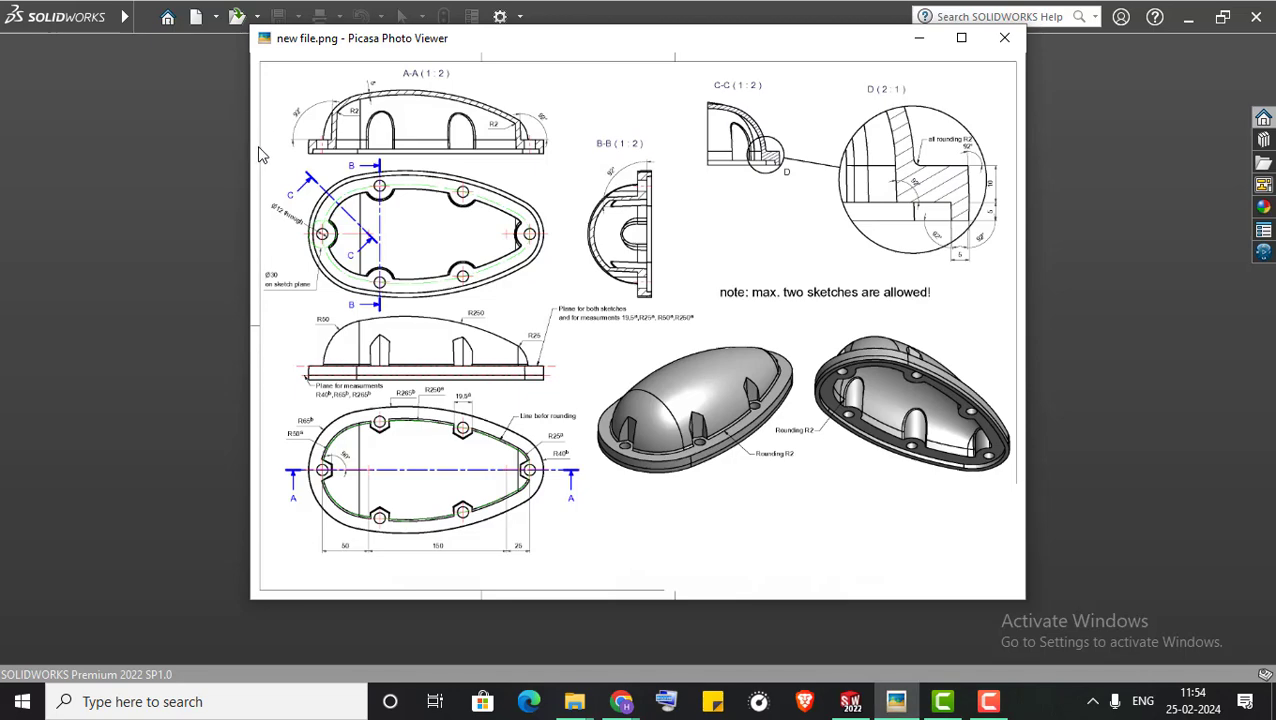
Zoom into the reference drawing's side and egg-shaped top views in Picasa
scroll(359, 441, "up", 3)
scroll(370, 425, "up", 3)
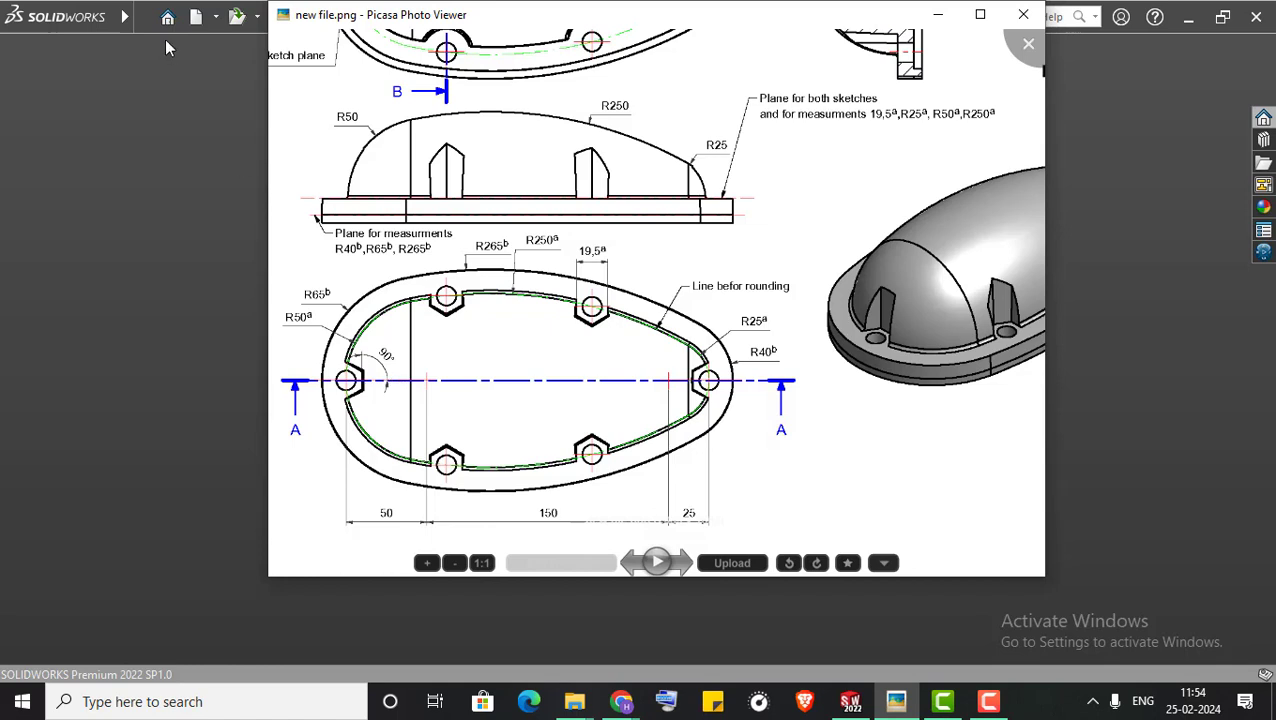
Create a new part, Part9, and start Sketch1 on the Top Plane
left_click(194, 20)
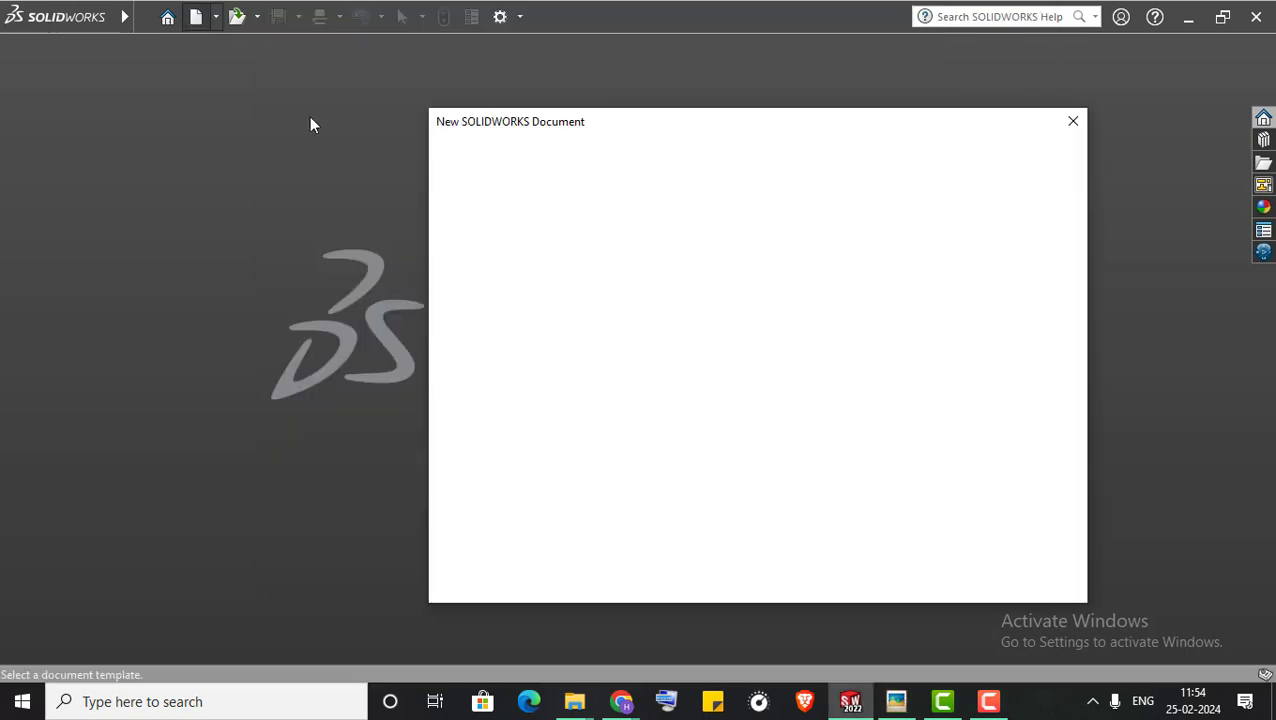
left_click(840, 566)
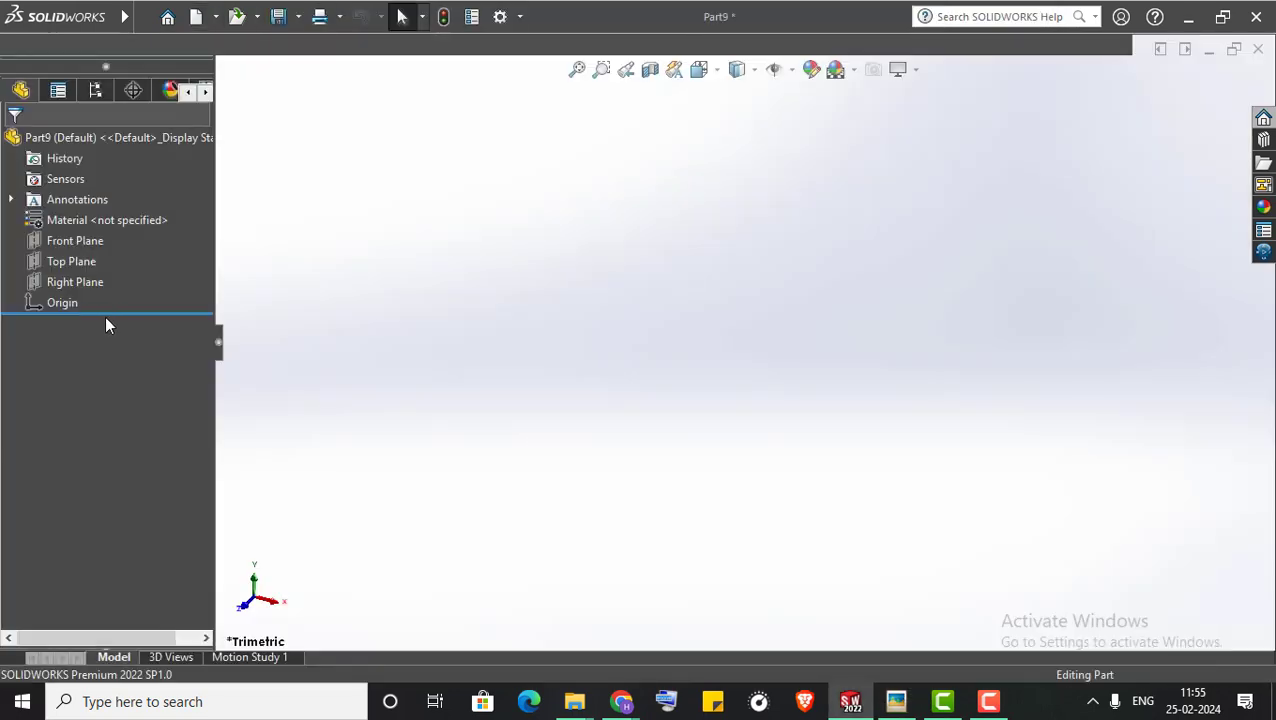
right_click(70, 336)
left_click(80, 292)
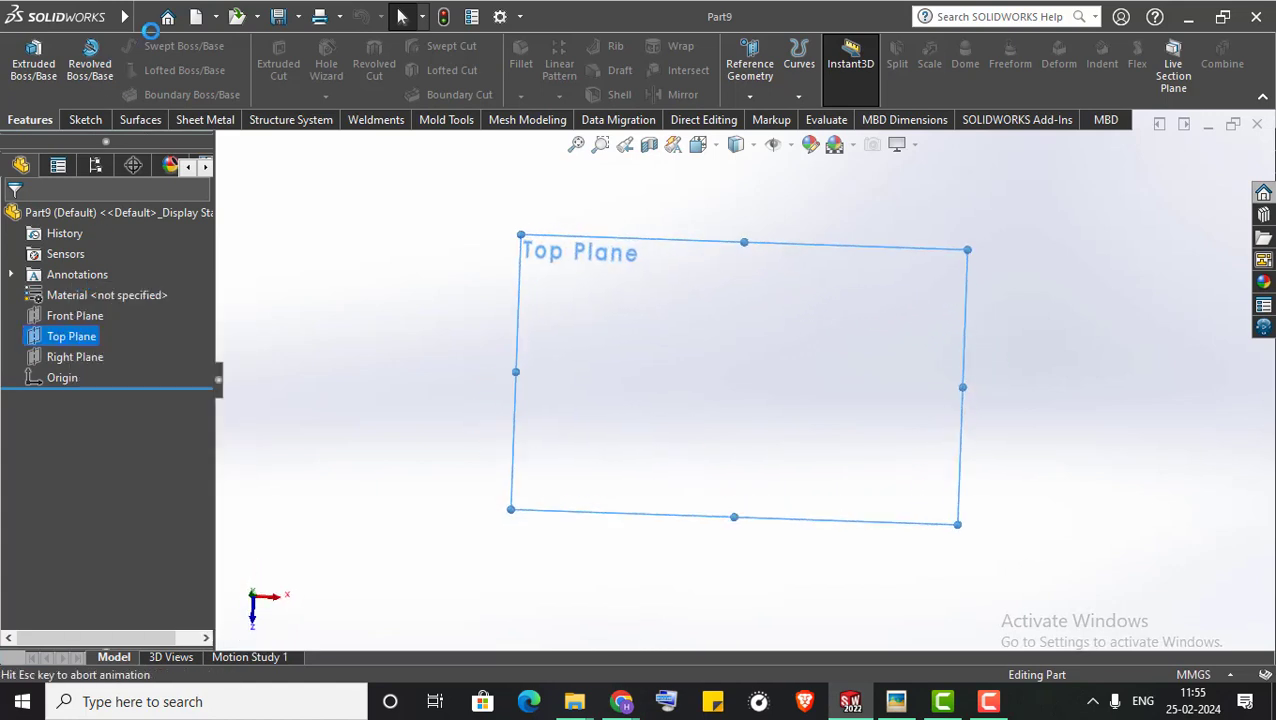
left_click(141, 47)
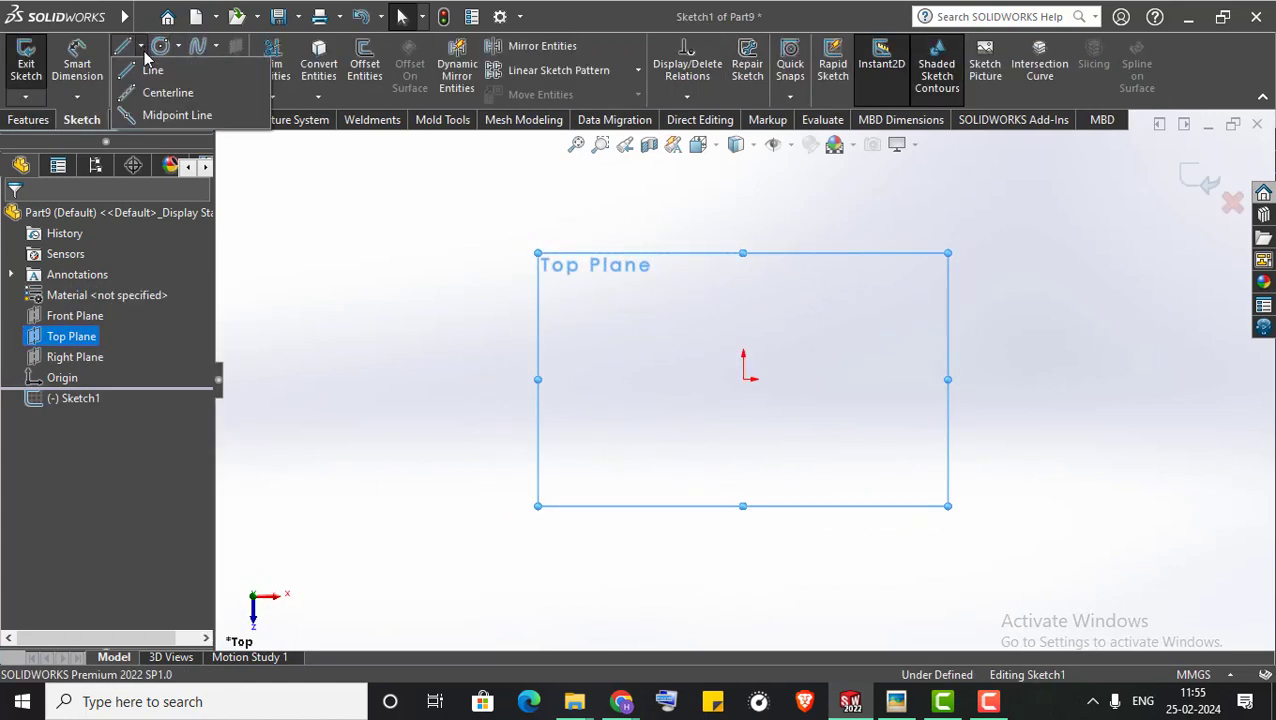
Draw a horizontal construction midpoint line extending 75 mm each side of the origin
left_click(160, 115)
left_click(74, 428)
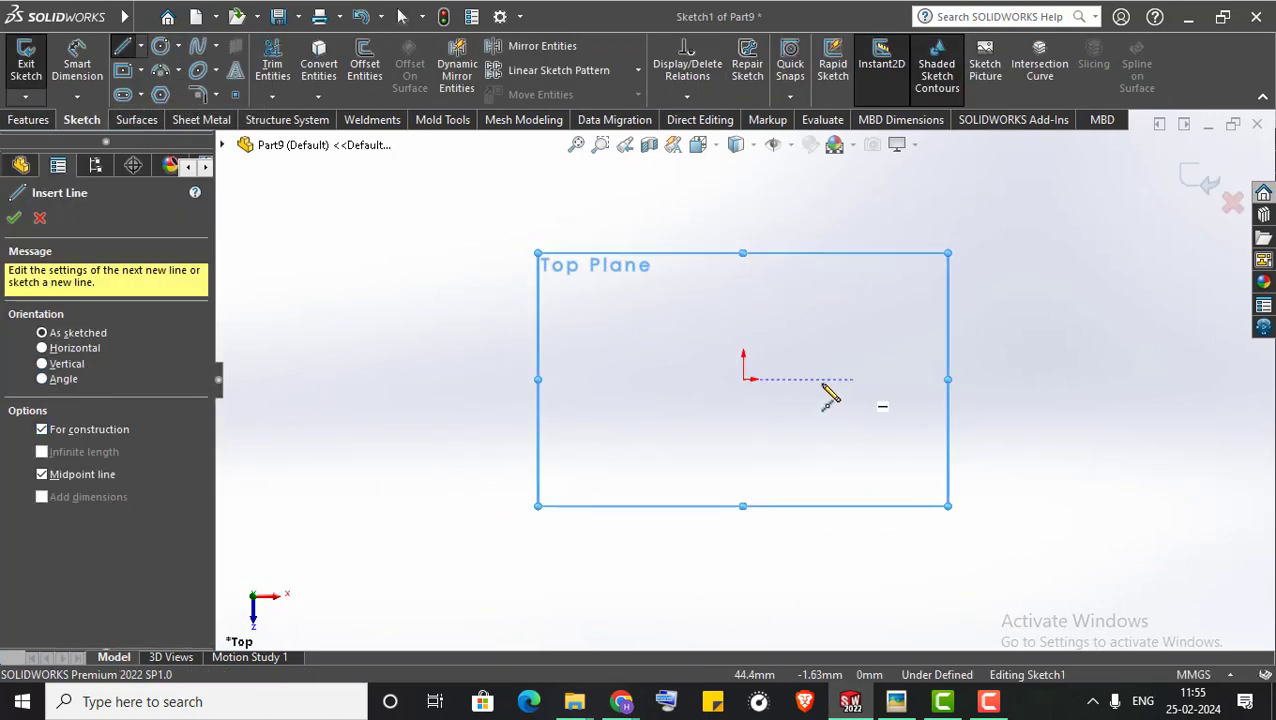
left_click(743, 380)
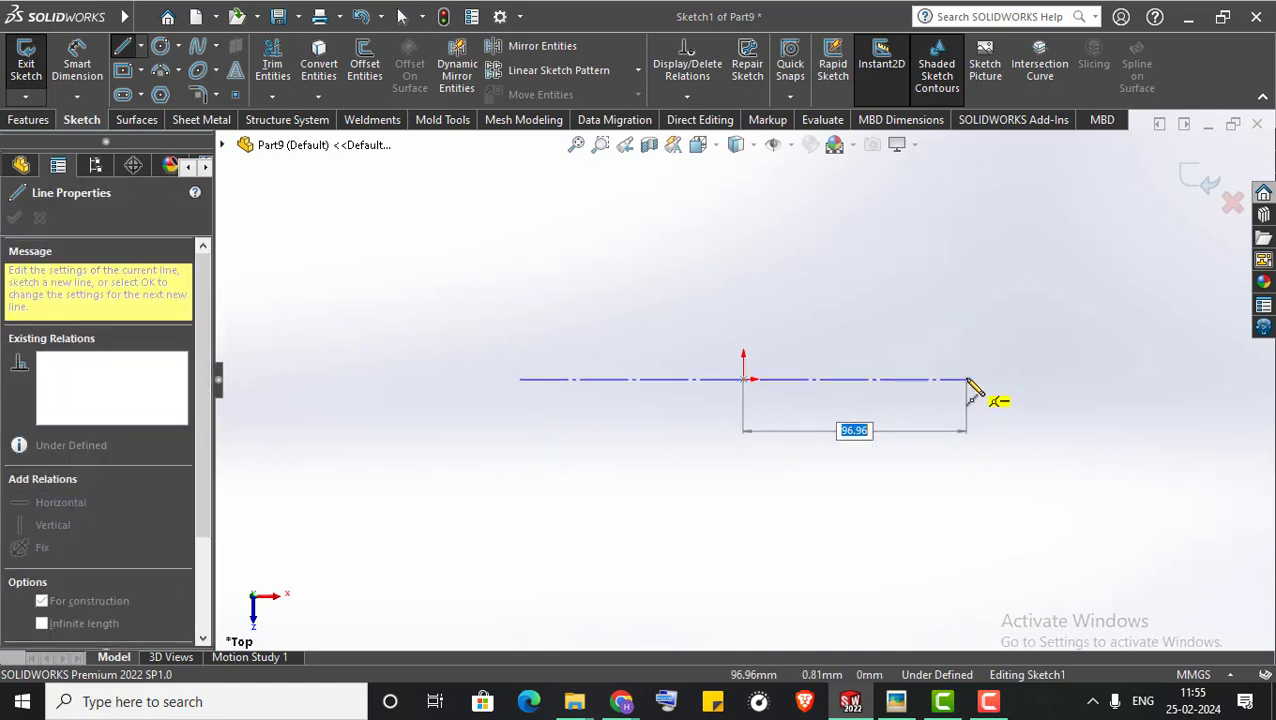
type("75")
key("Return")
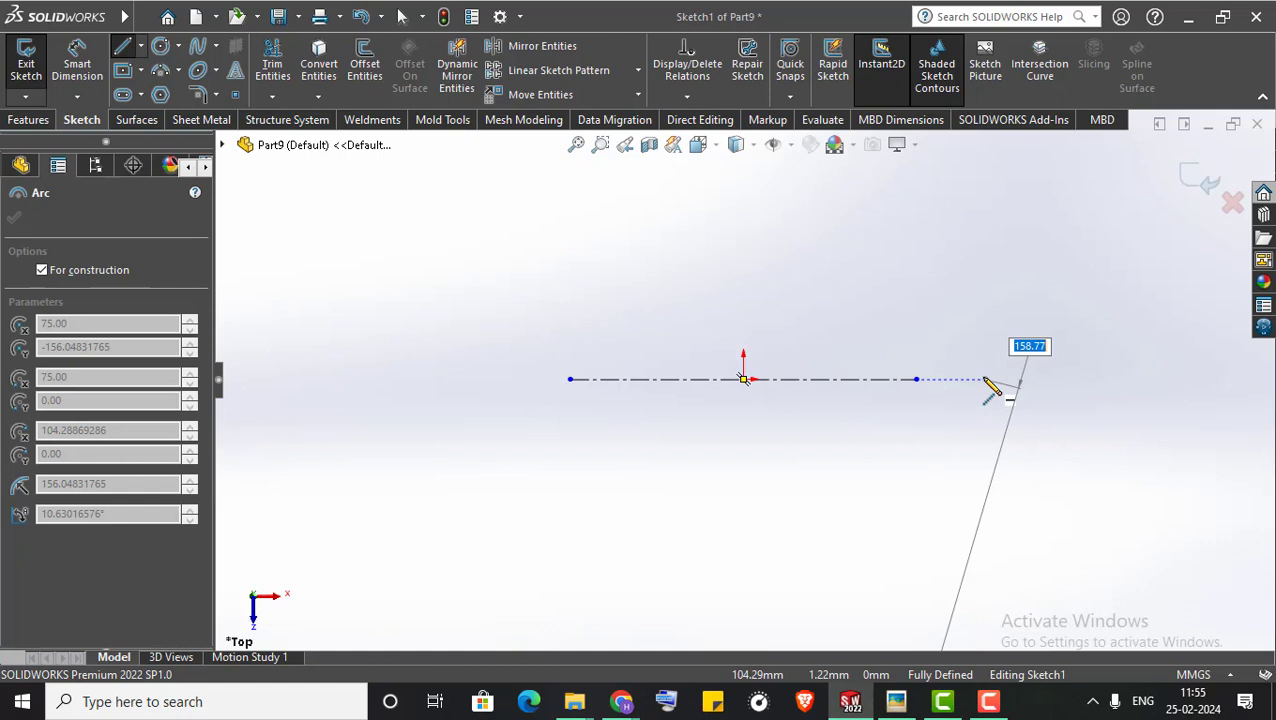
key("Escape")
key("Escape")
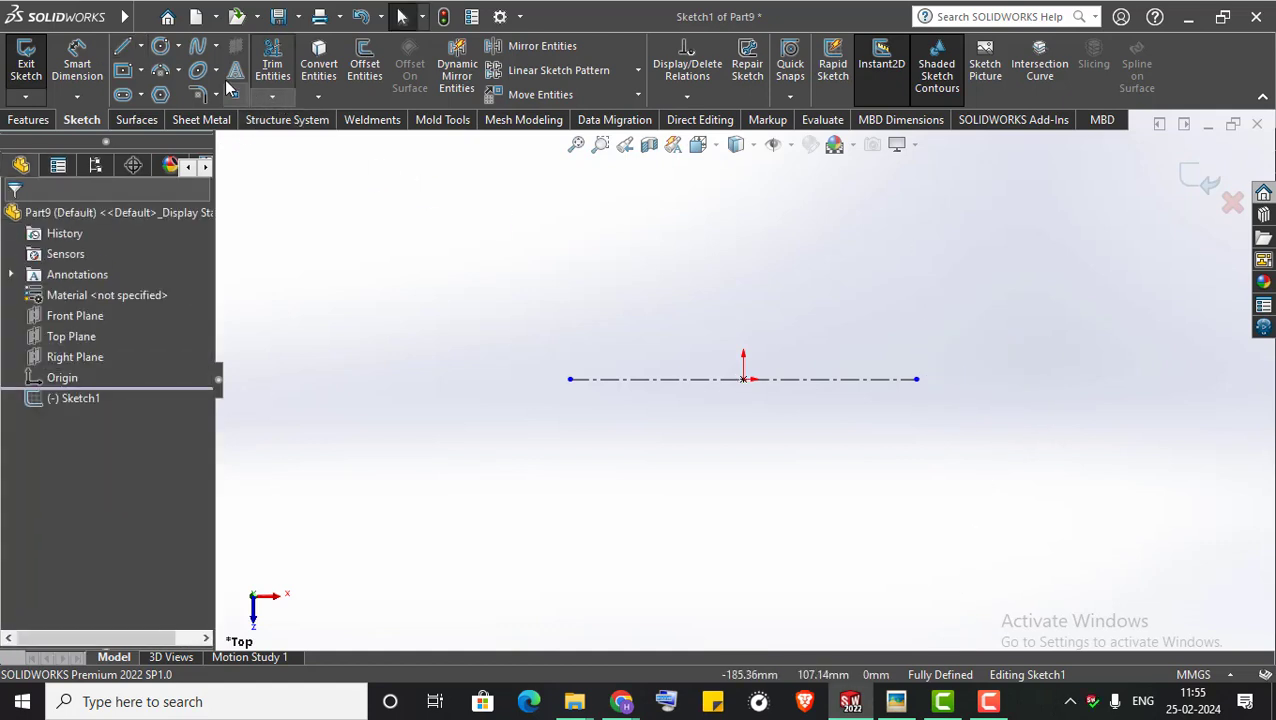
Extend the line with a 25 mm centreline from its right end
left_click(140, 46)
left_click(145, 95)
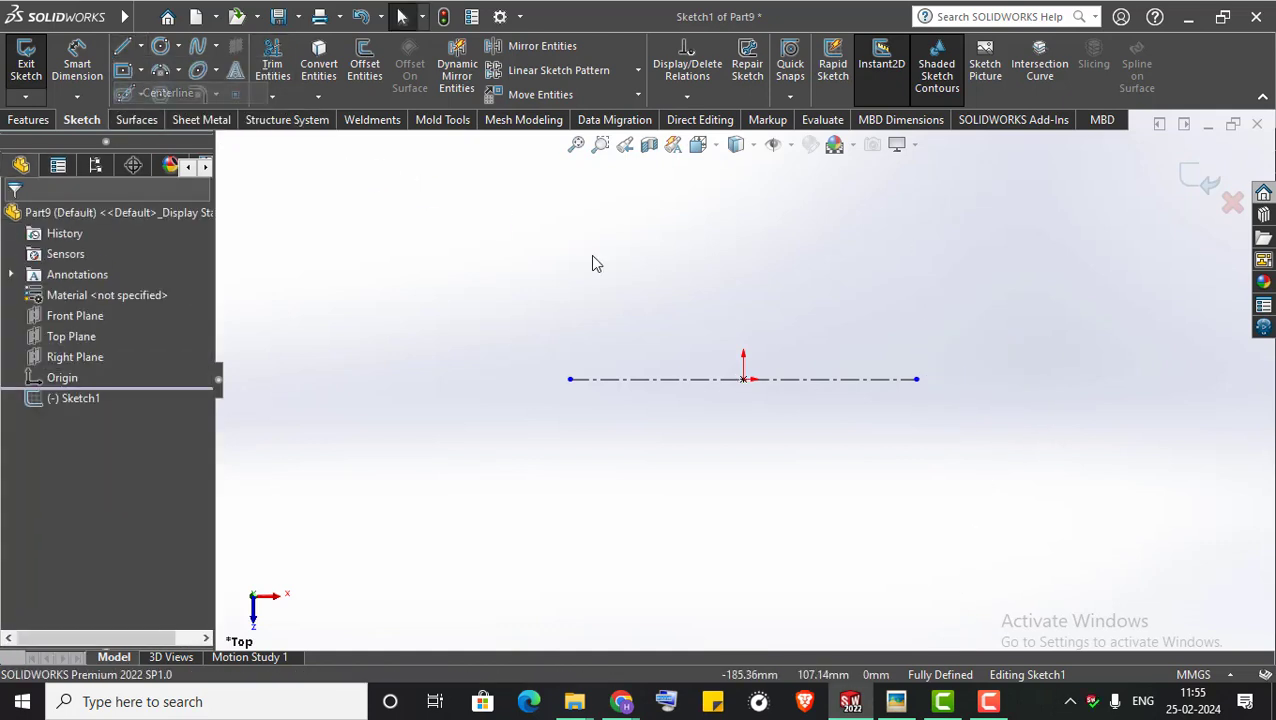
left_click(916, 379)
type("25")
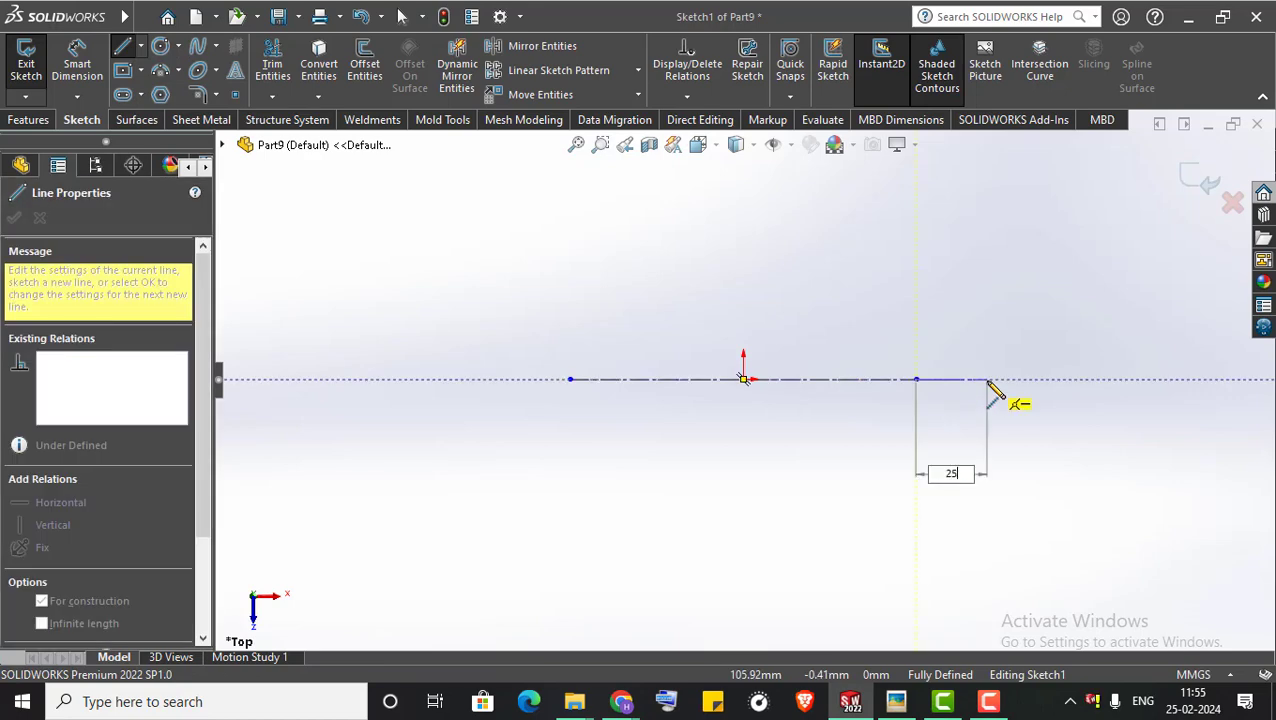
key("Return")
key("Escape")
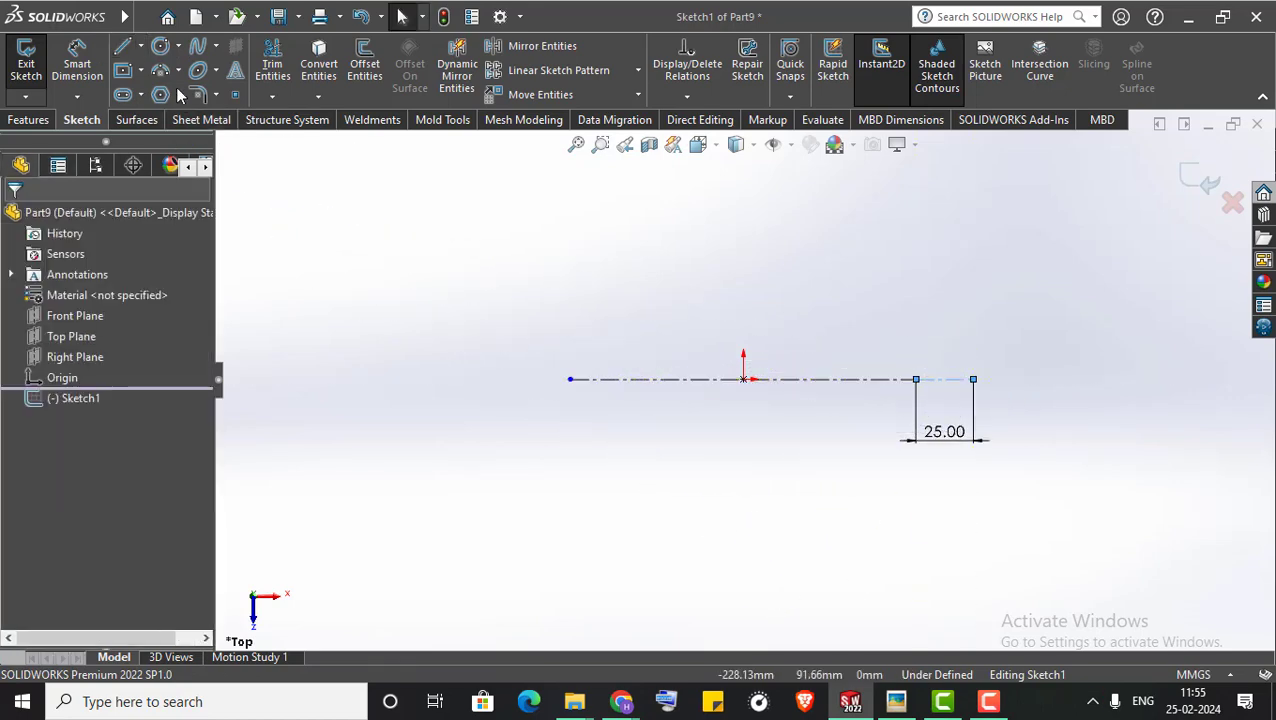
Add a 50 mm centreline from the line's left end
left_click(141, 47)
left_click(150, 92)
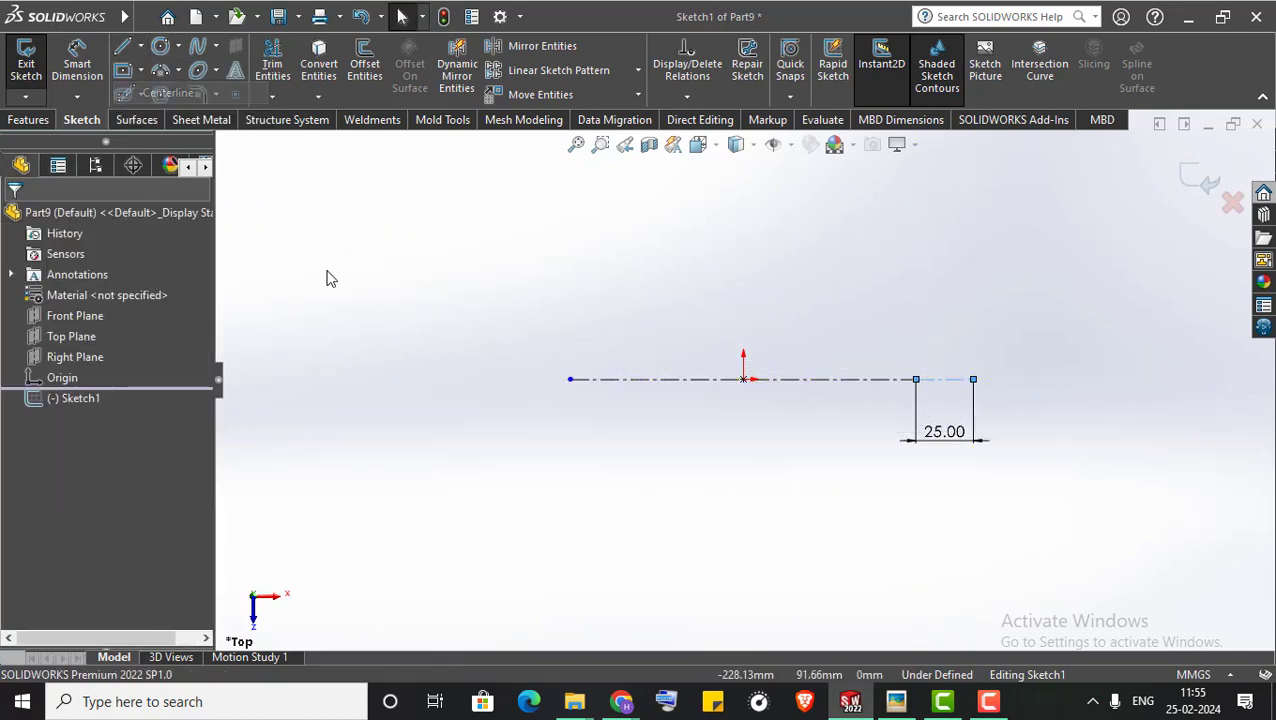
left_click(570, 379)
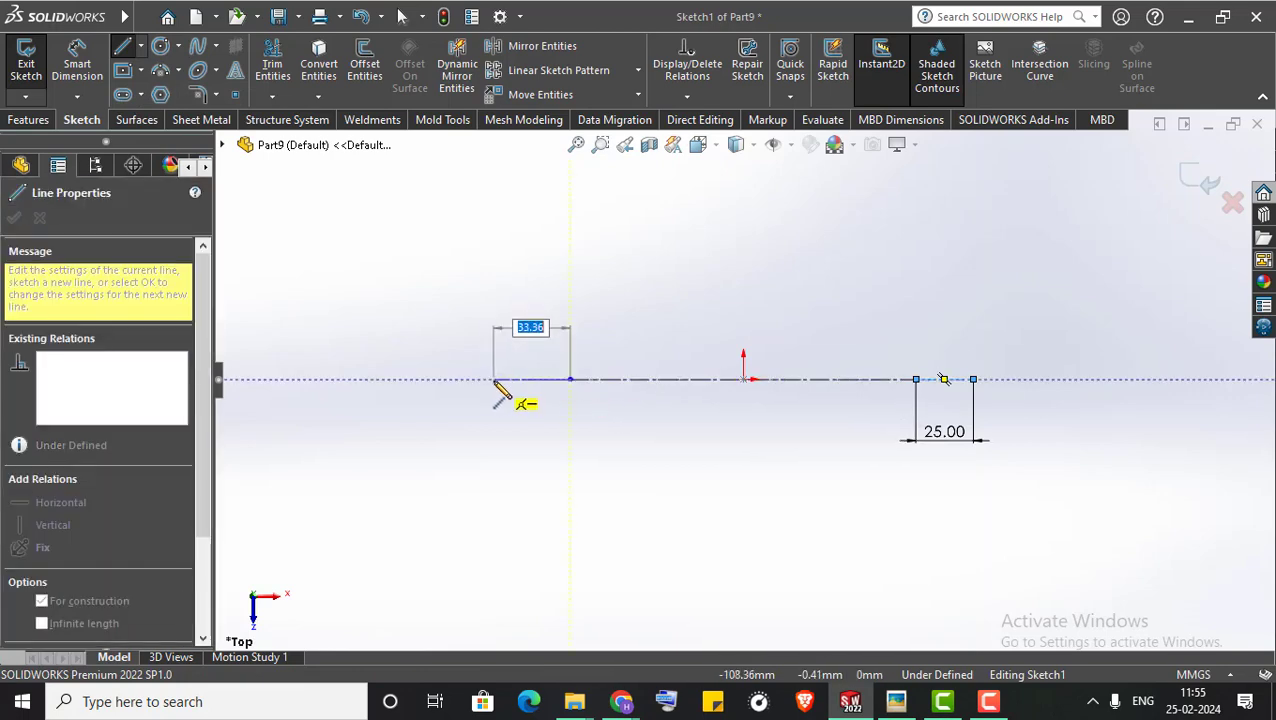
key("Return")
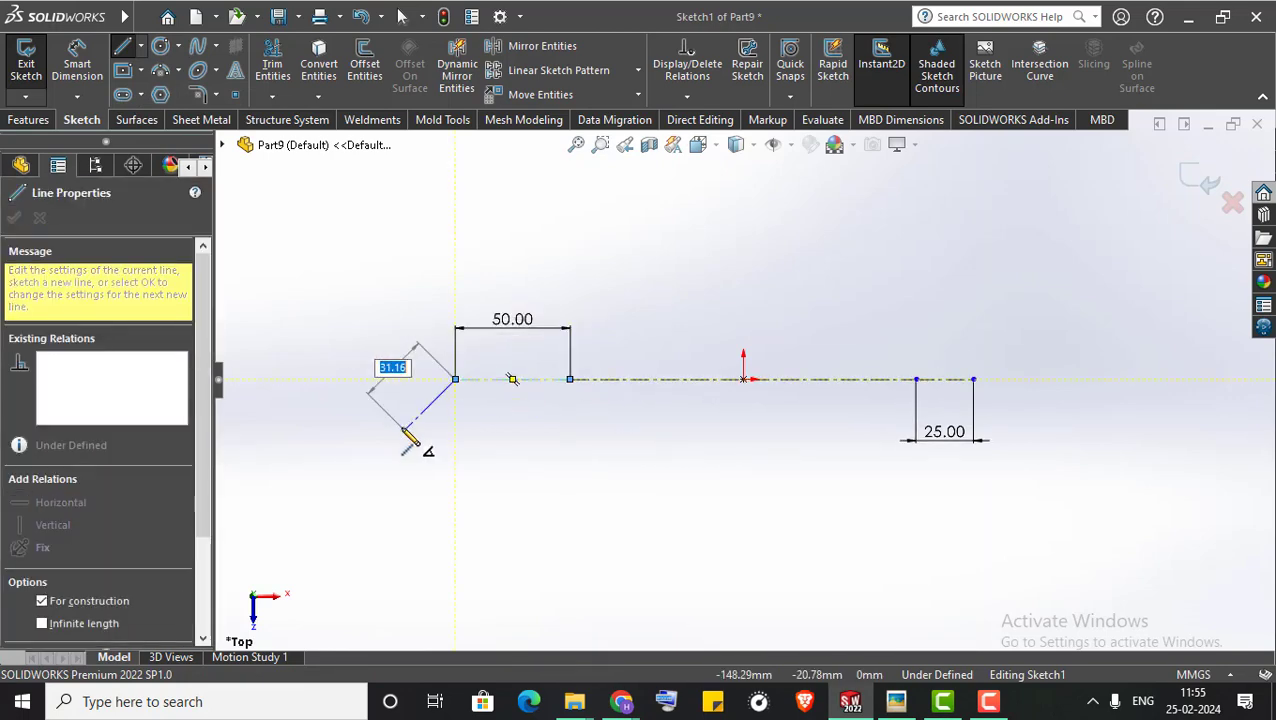
right_click(402, 360)
left_click(432, 443)
Dimension the middle span 150 and place the 50 dimension below the line
left_click(909, 697)
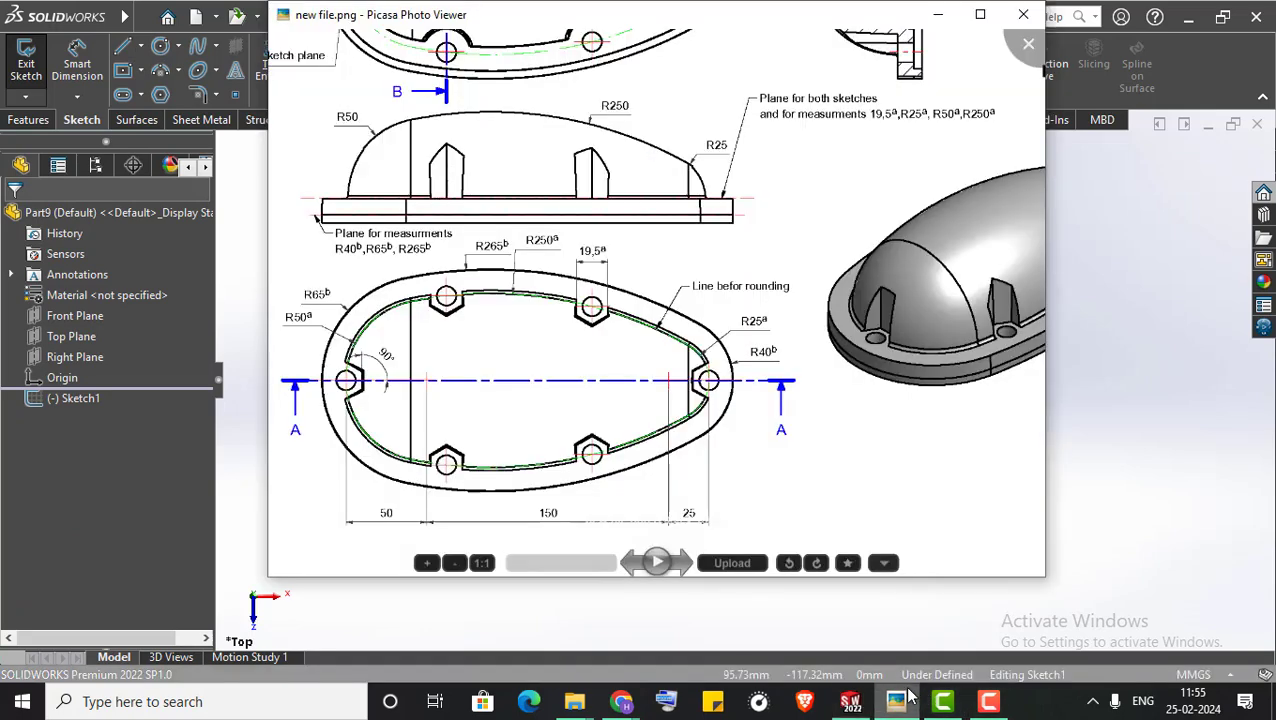
left_click(909, 697)
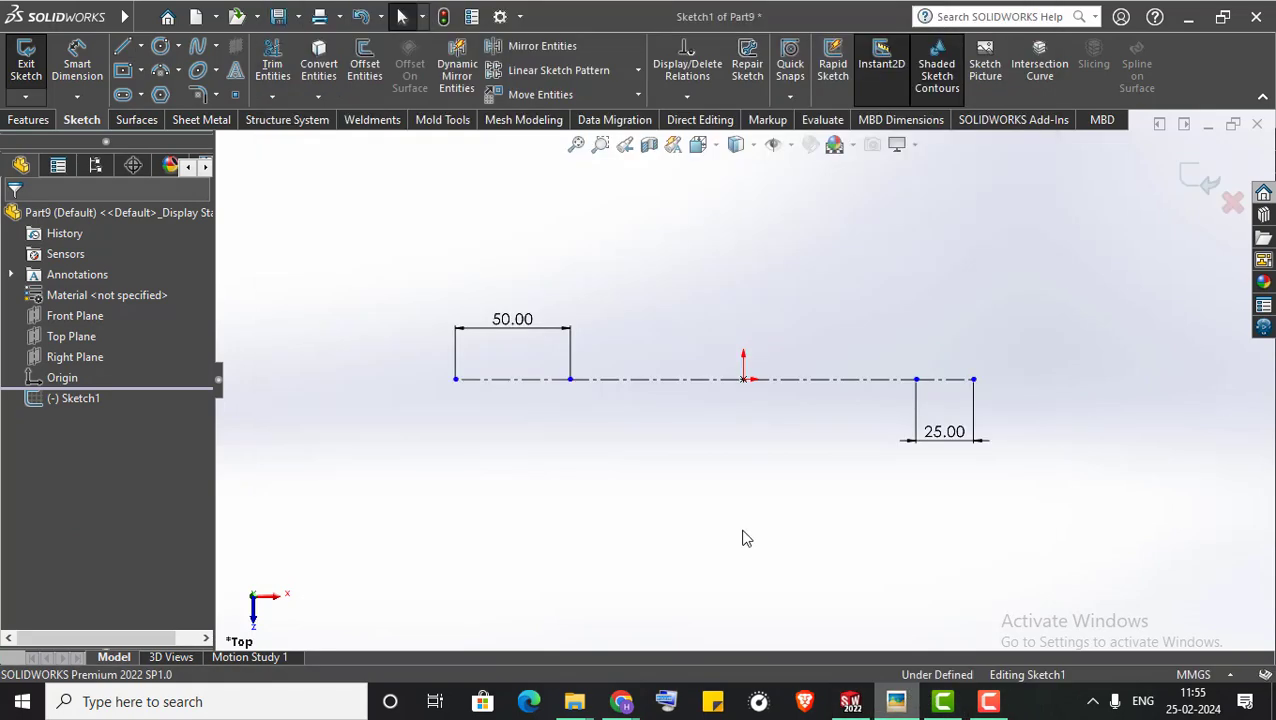
left_click(679, 386)
left_click(680, 450)
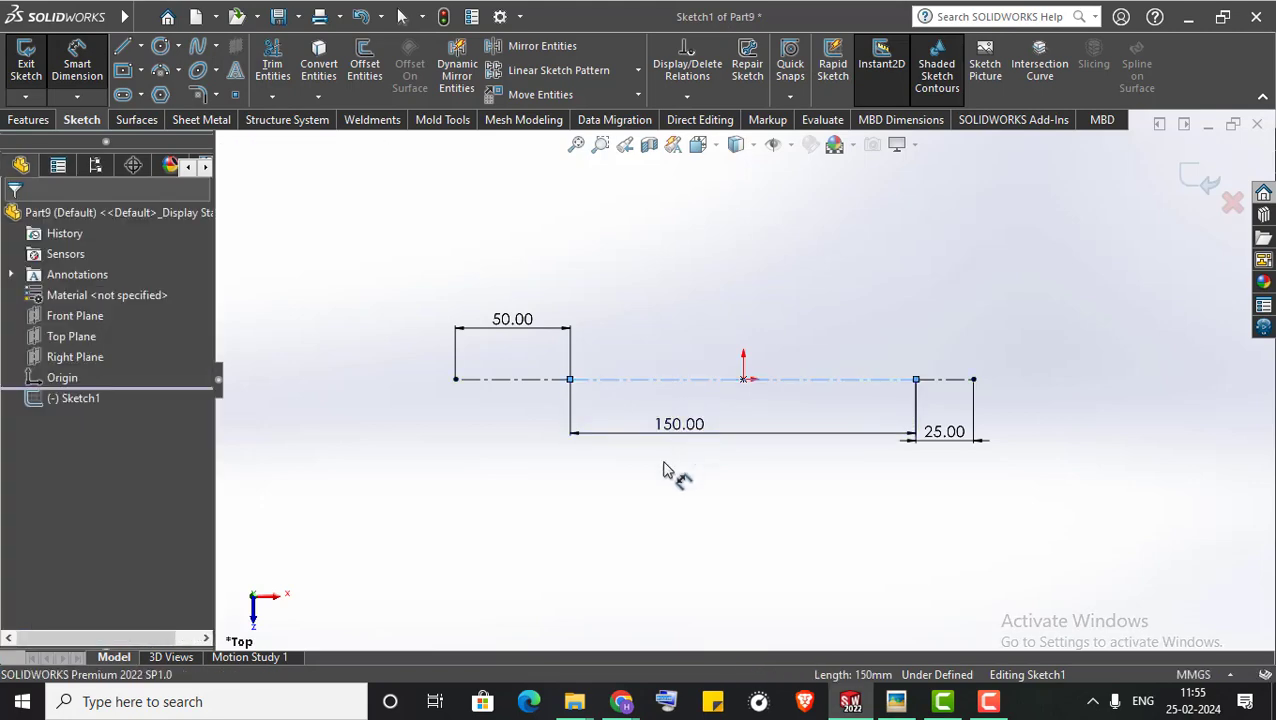
left_click(599, 407)
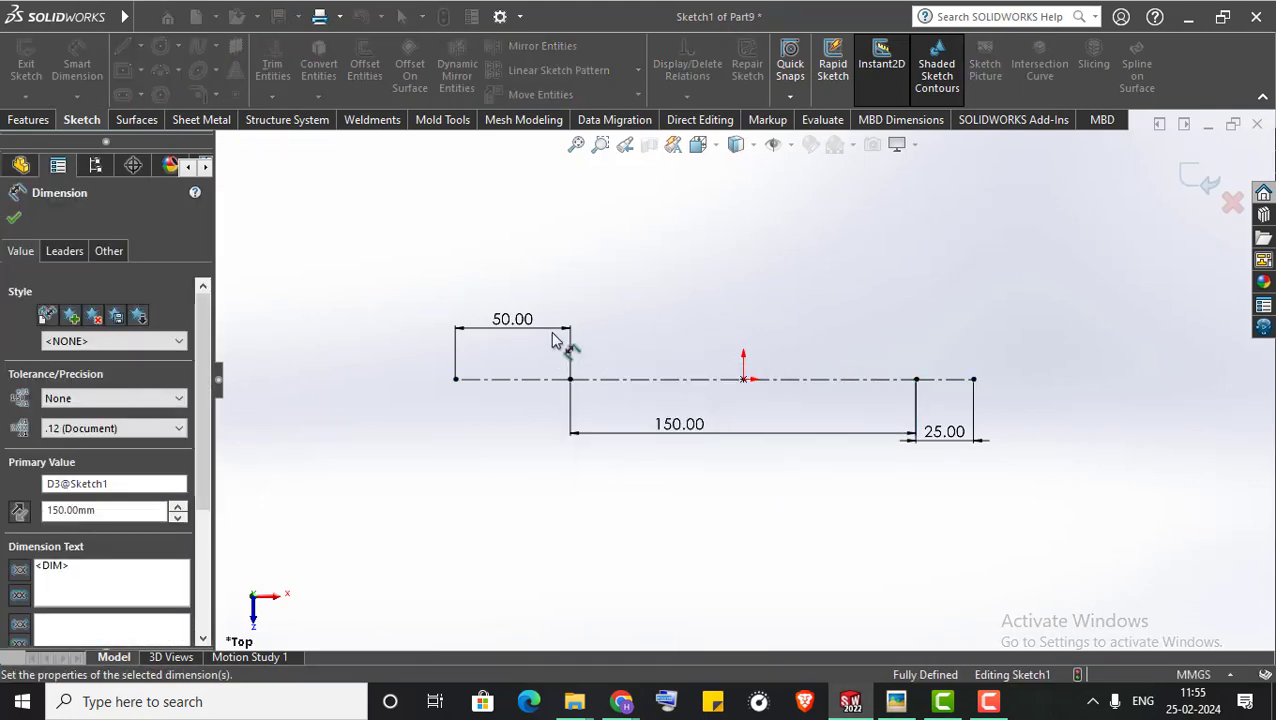
left_click(555, 435)
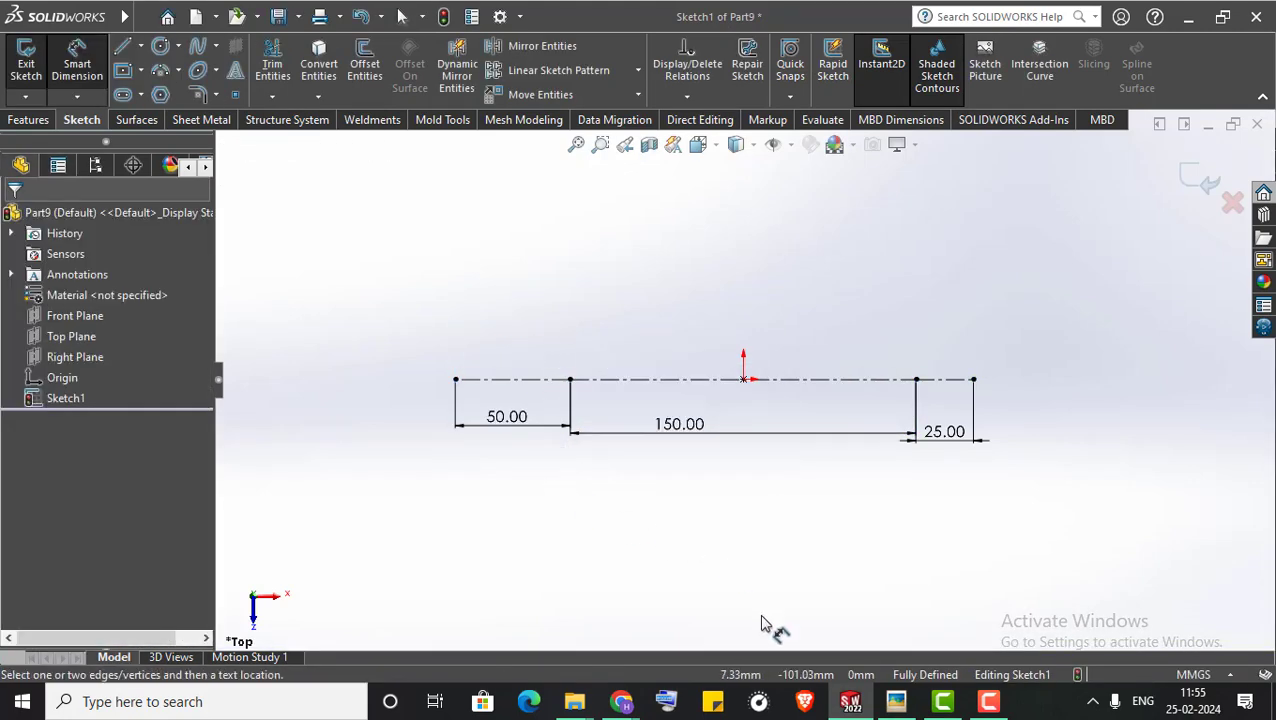
Draw an R65 circle at the 50/150 junction and an R40 circle at the 150/25 junction
left_click(894, 702)
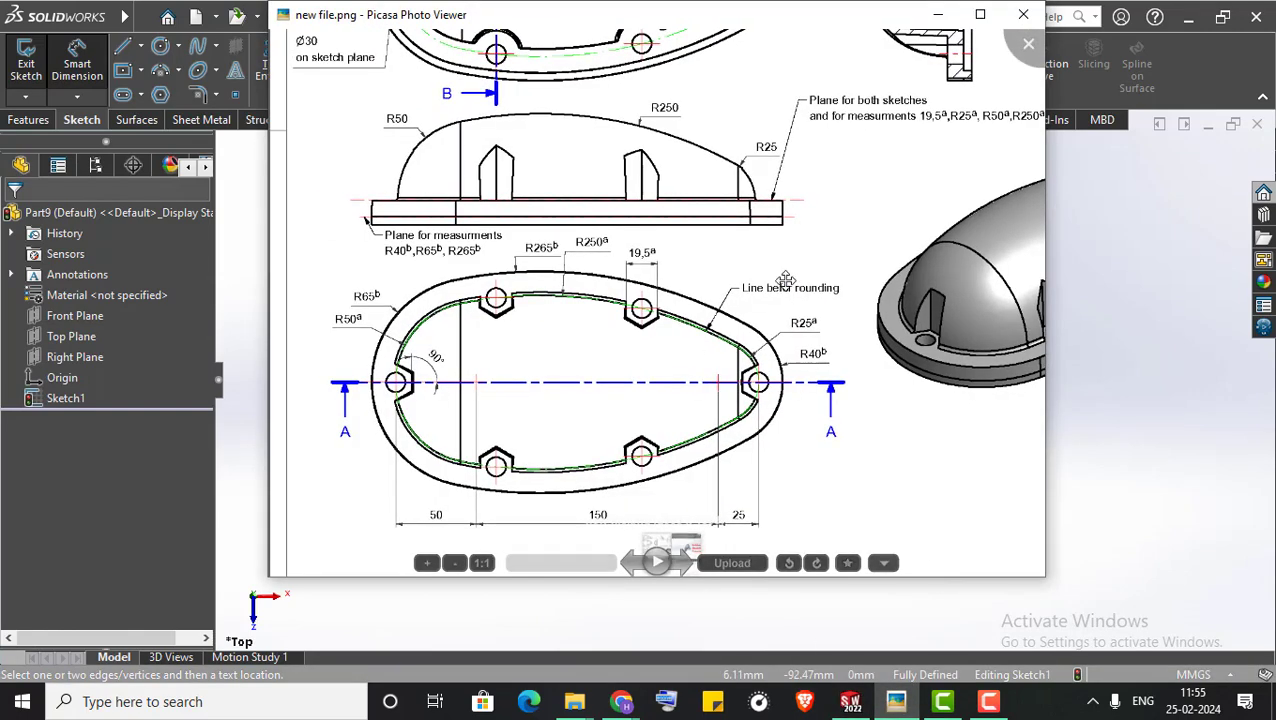
left_click(935, 16)
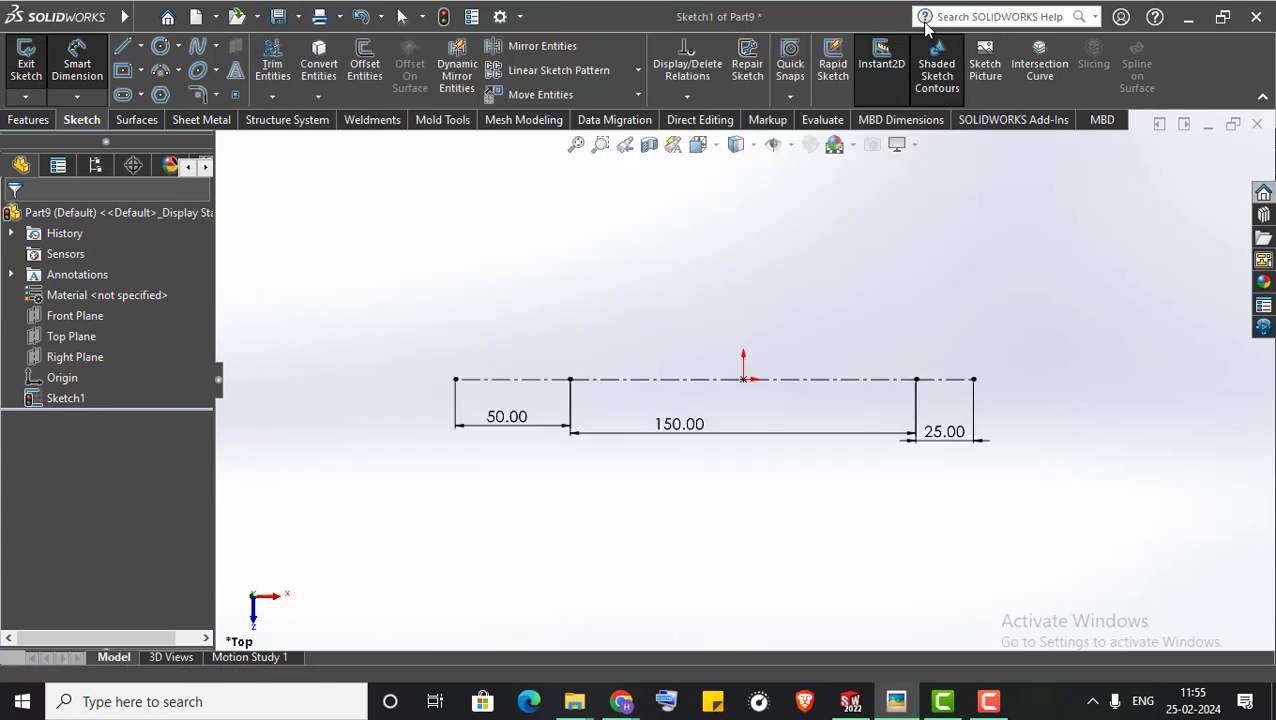
left_click(160, 46)
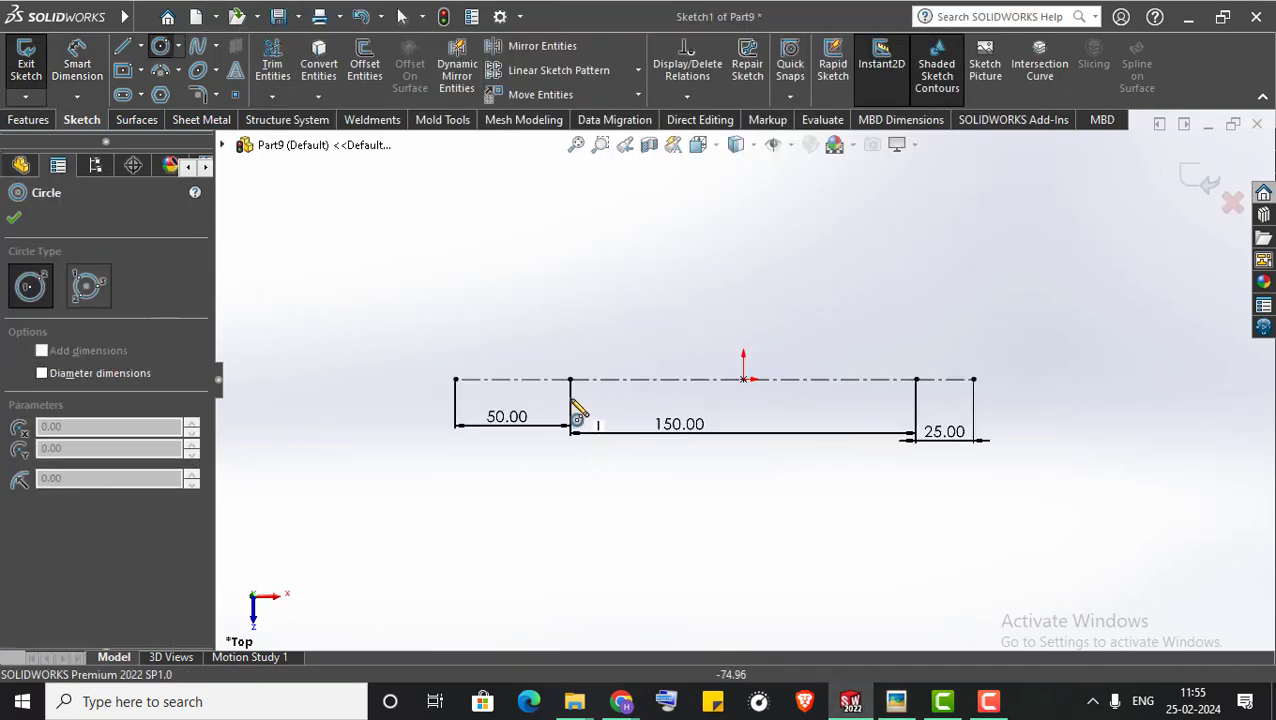
left_click(570, 379)
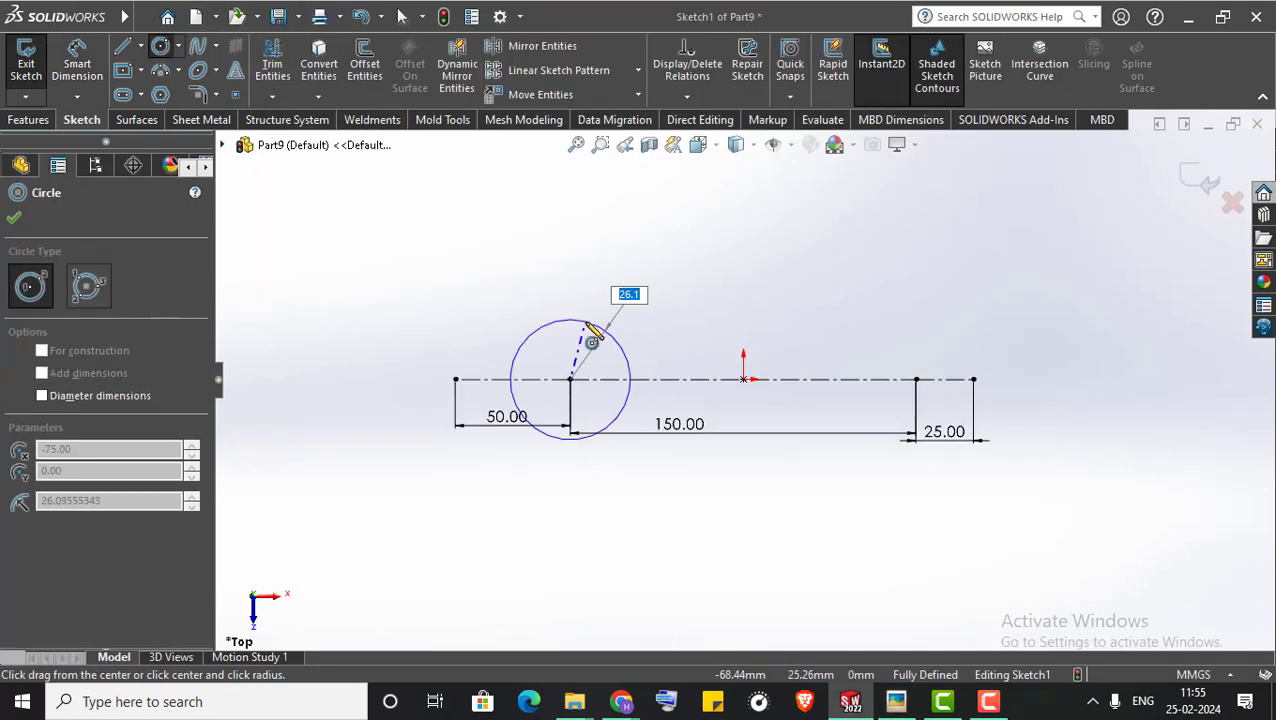
type("65")
key("Return")
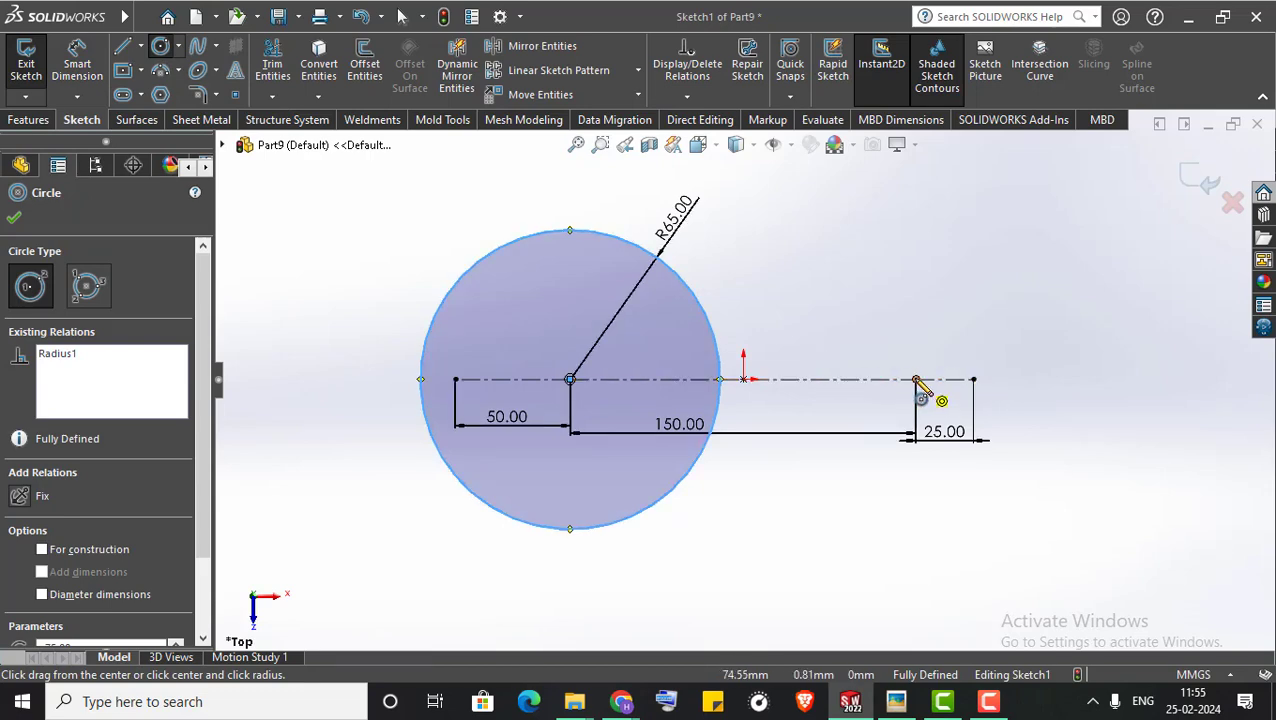
left_click(915, 379)
key("Return")
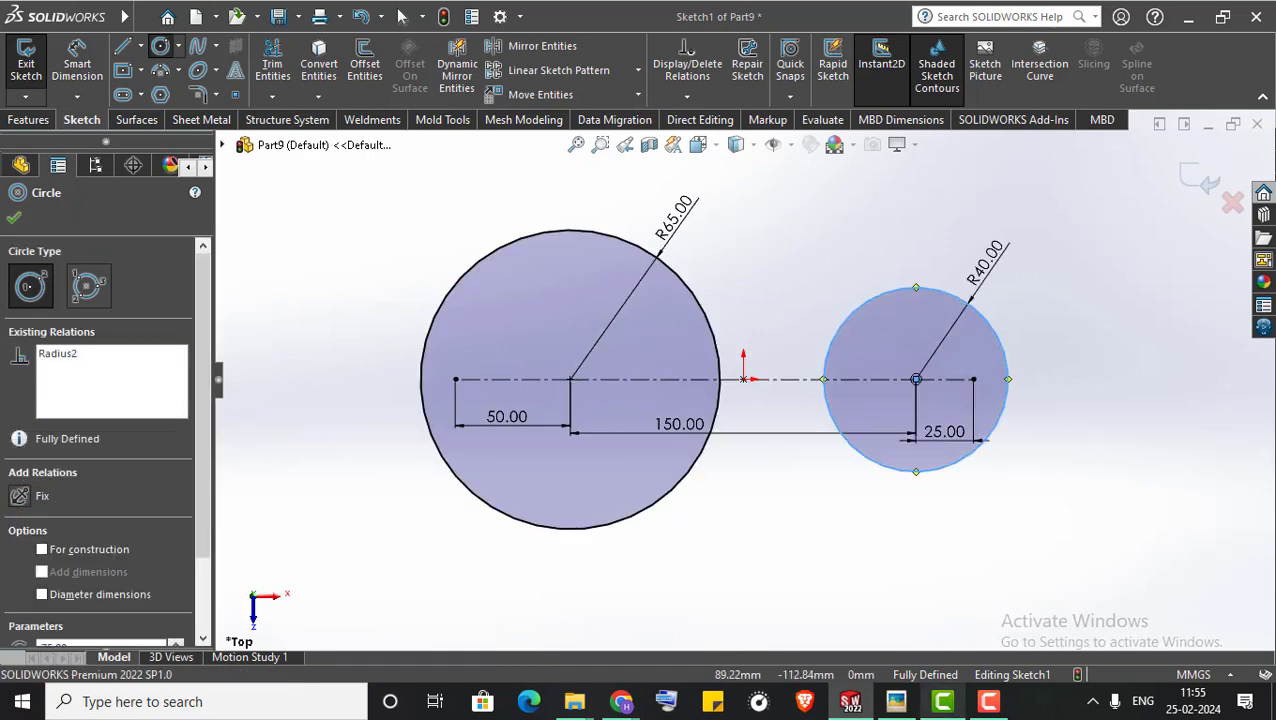
left_click(896, 701)
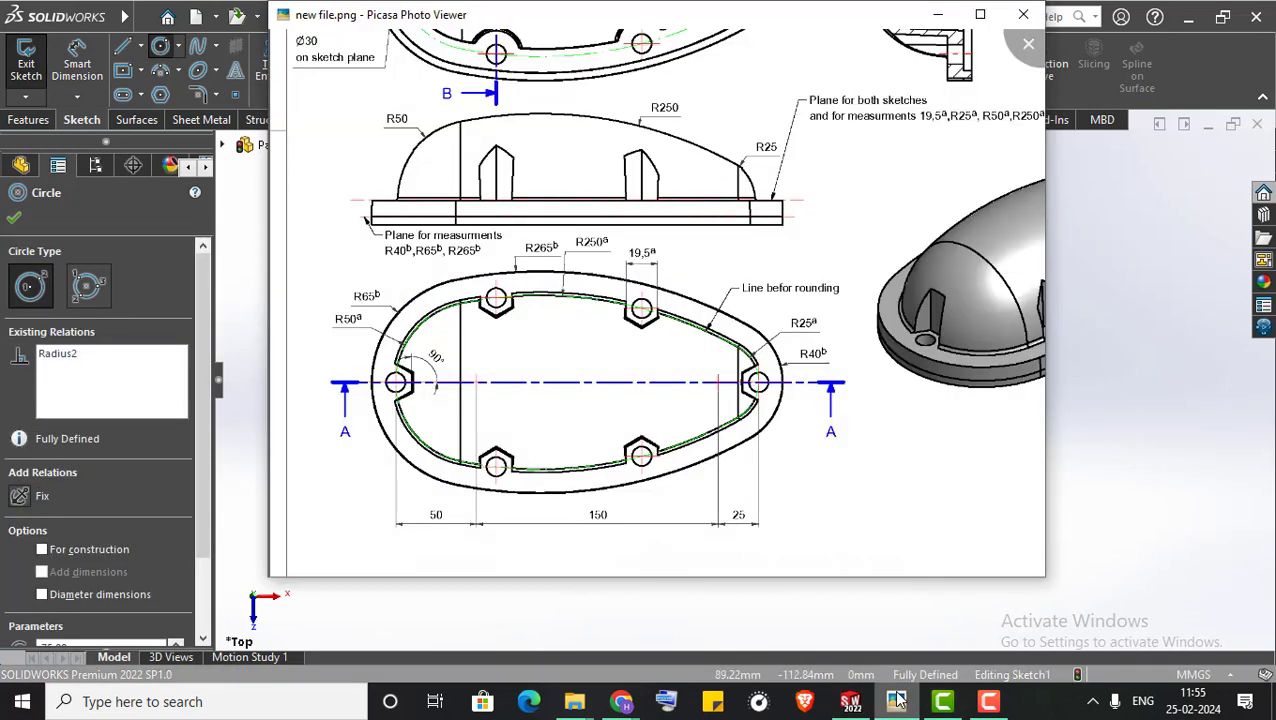
left_click(896, 701)
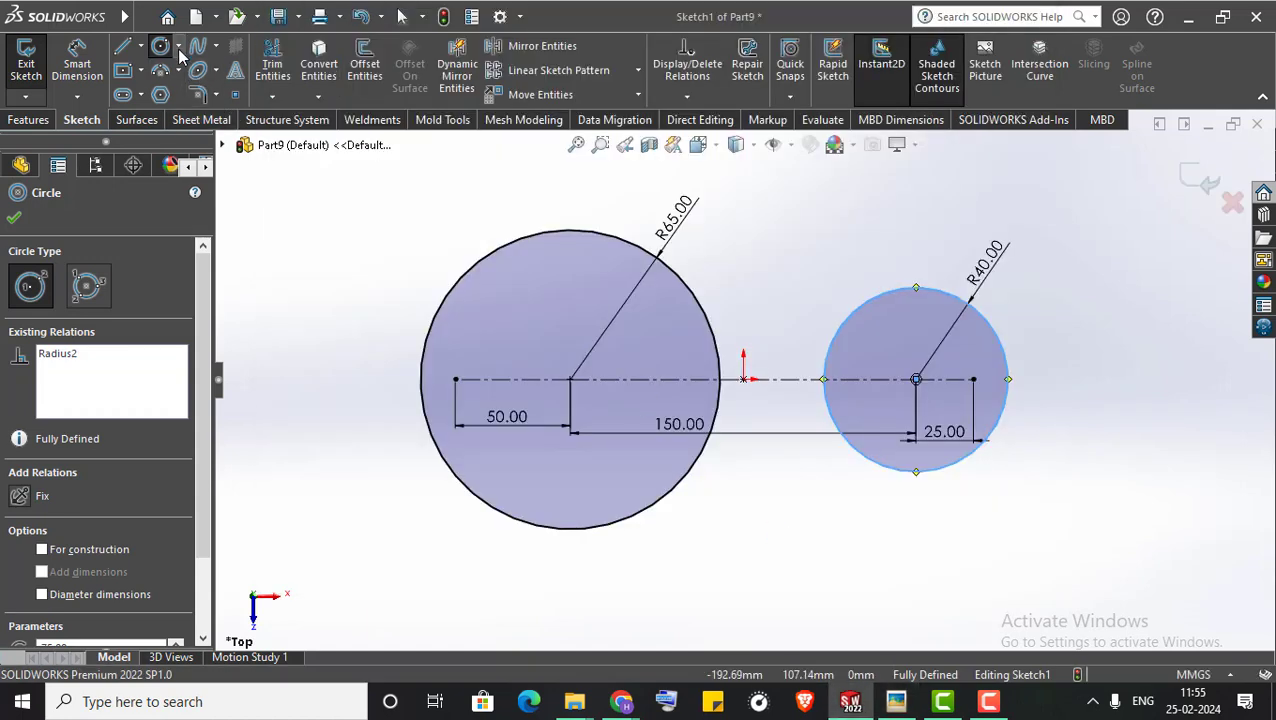
left_click(214, 70)
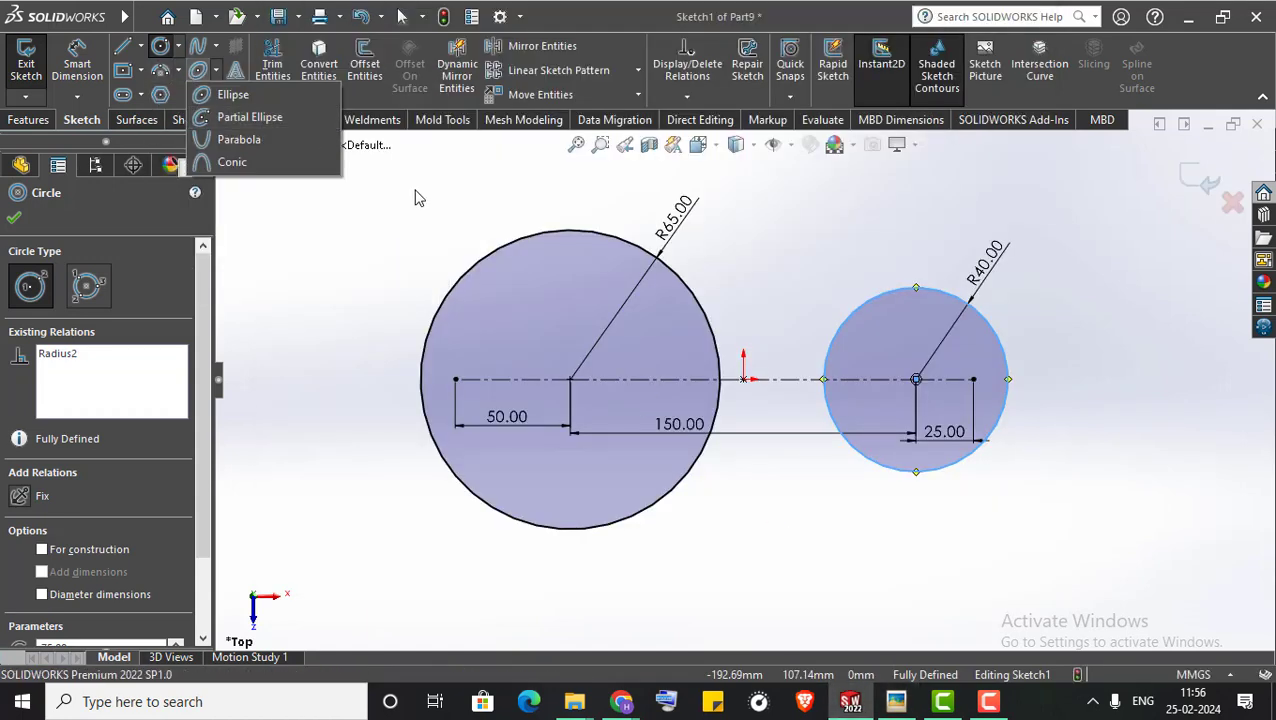
Draw a 3-point arc bulging over the tops of the R65 and R40 circles
left_click(220, 137)
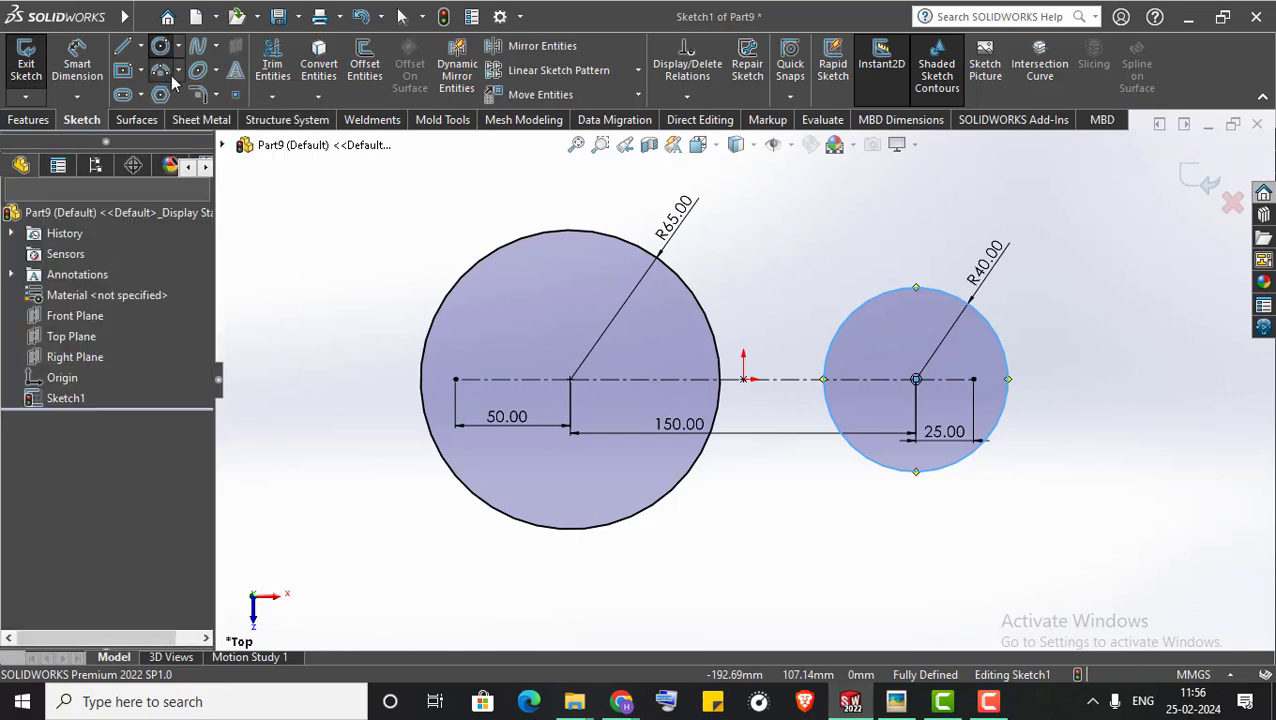
left_click(529, 235)
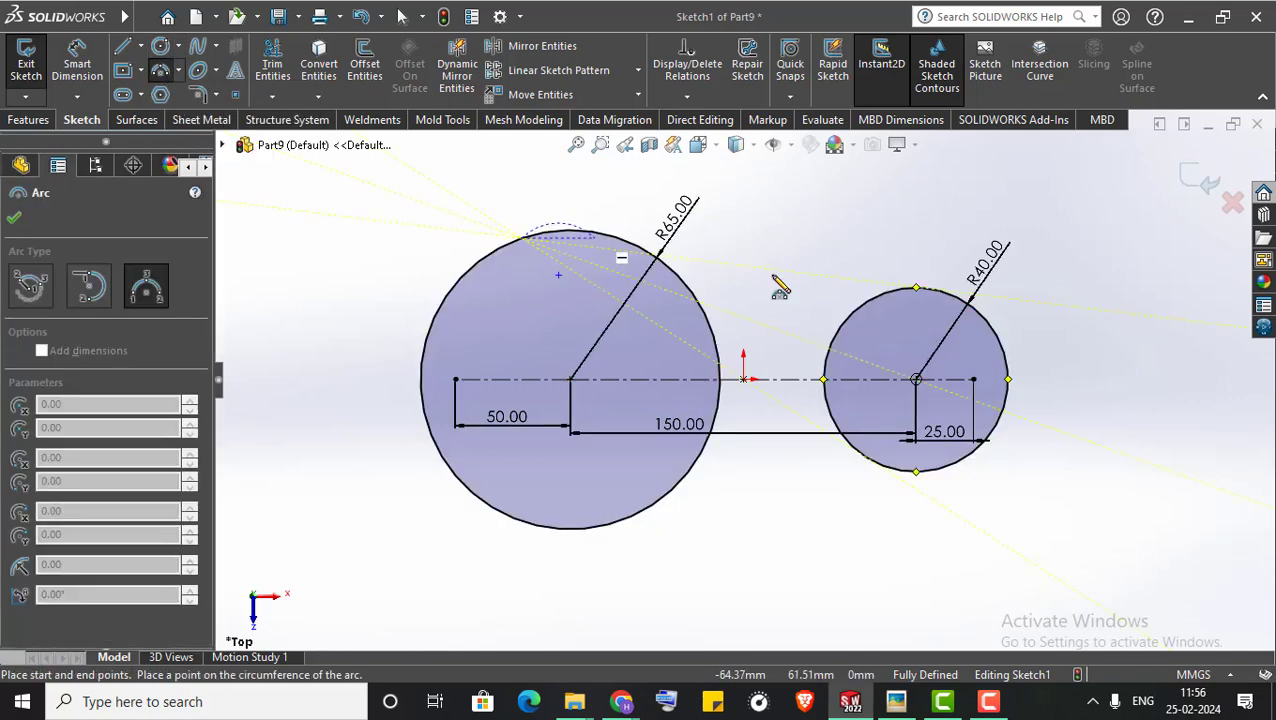
left_click(946, 298)
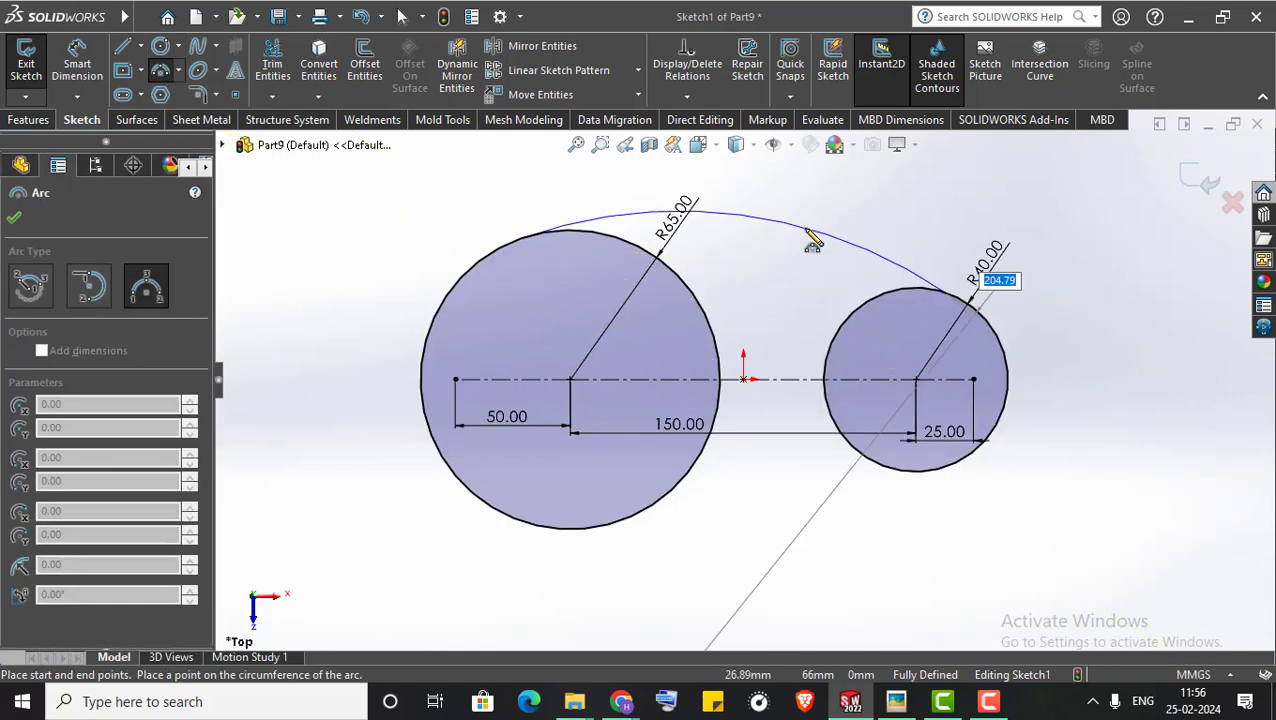
left_click(813, 240)
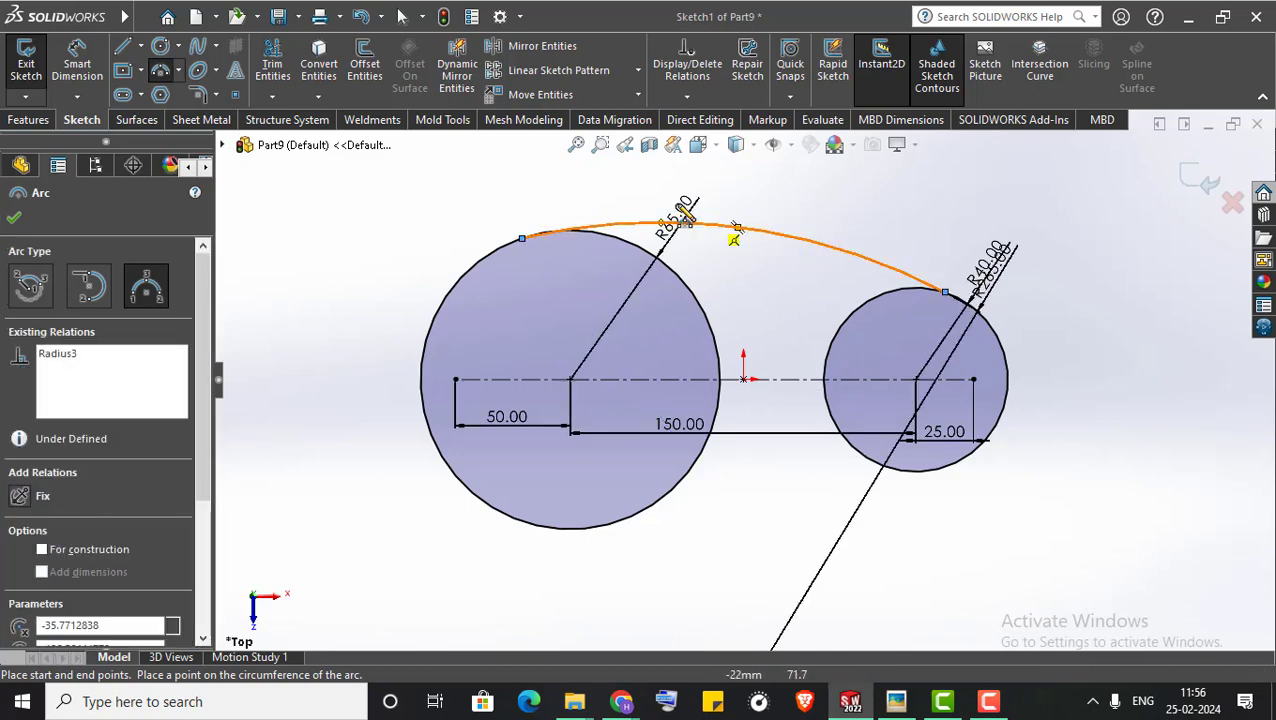
right_click(760, 188)
left_click(785, 197)
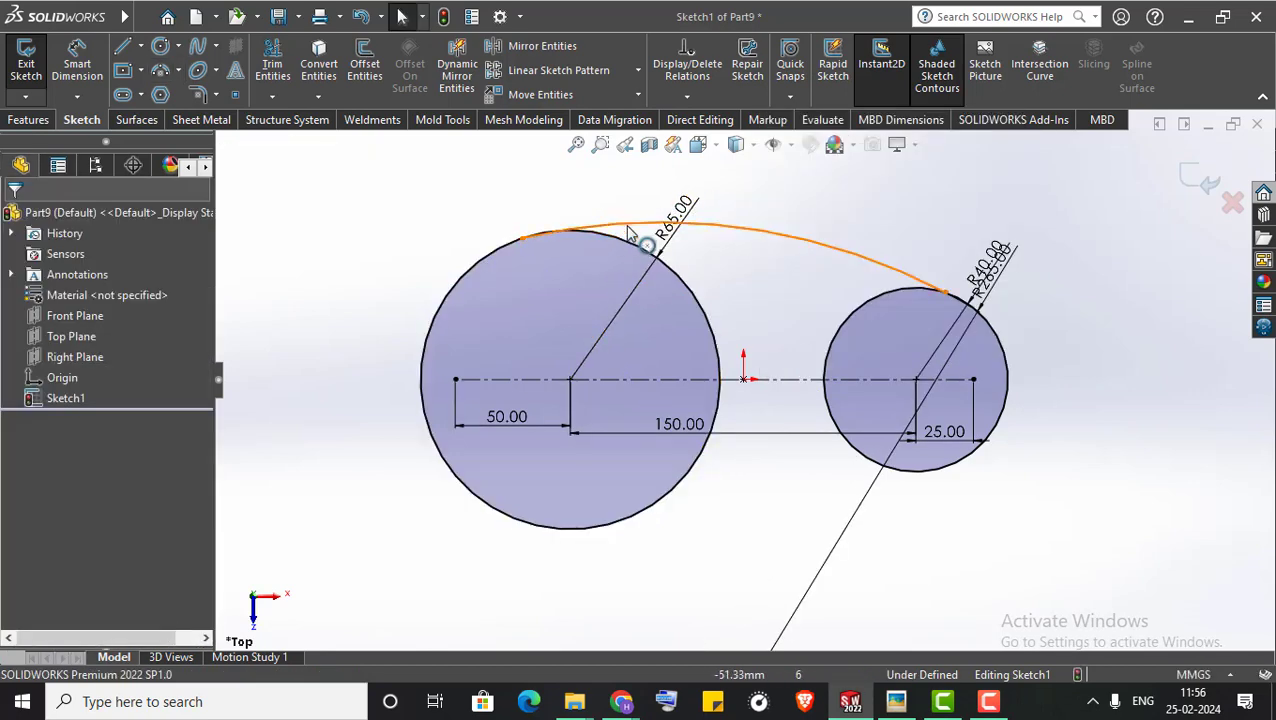
Make the upper arc tangent to both the large and small circles
left_click(640, 224)
left_click(630, 243, "ctrl")
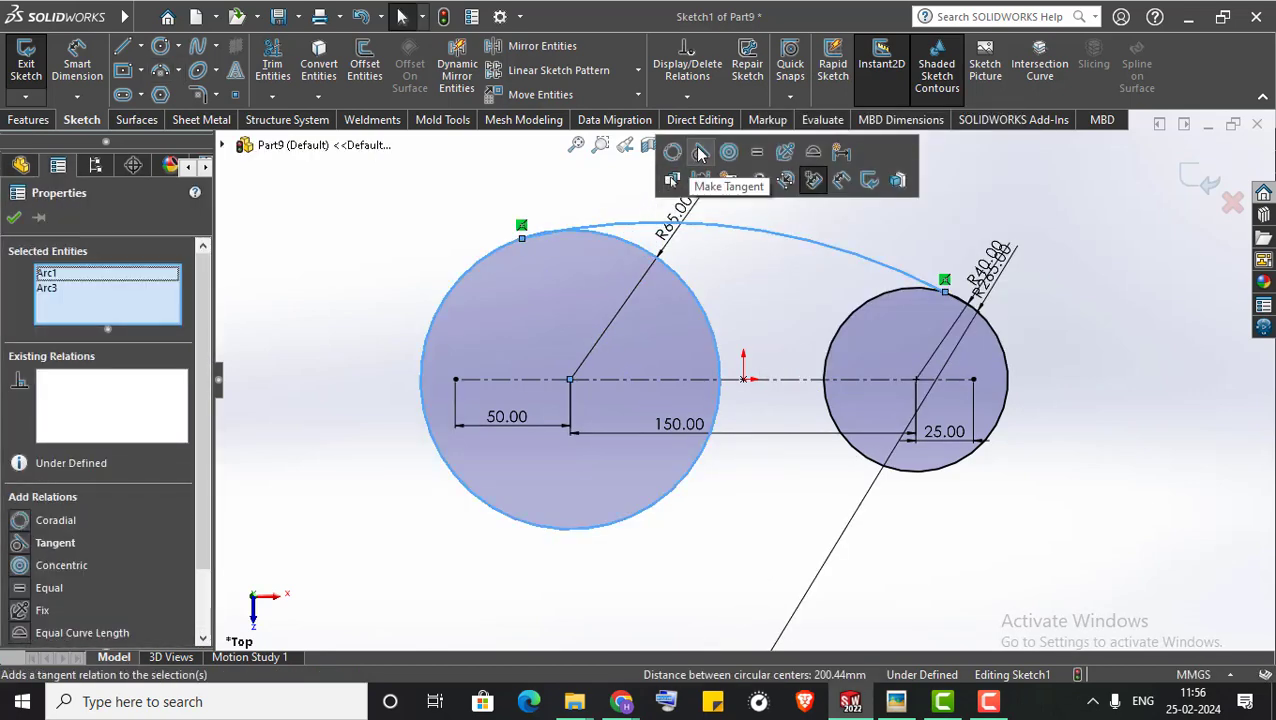
left_click(707, 153)
left_click(760, 291)
left_click(902, 291)
left_click(906, 276)
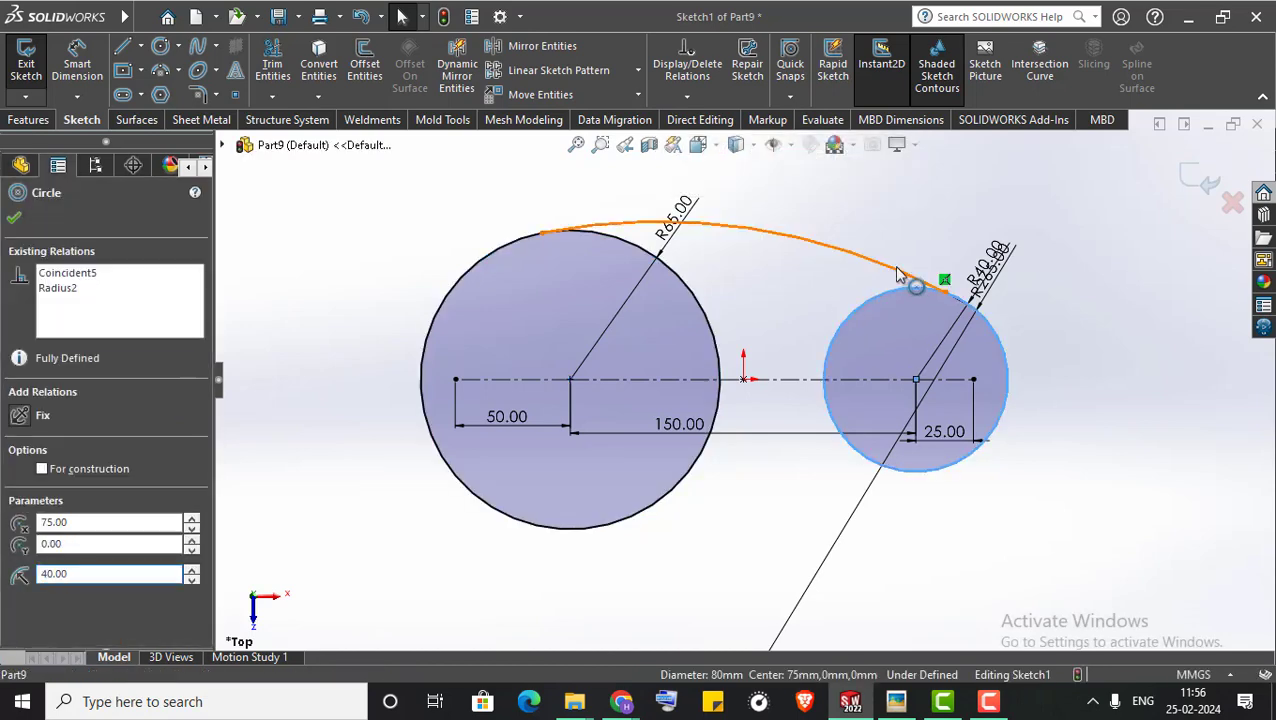
left_click(985, 305, "ctrl")
left_click(985, 189)
left_click(1084, 404)
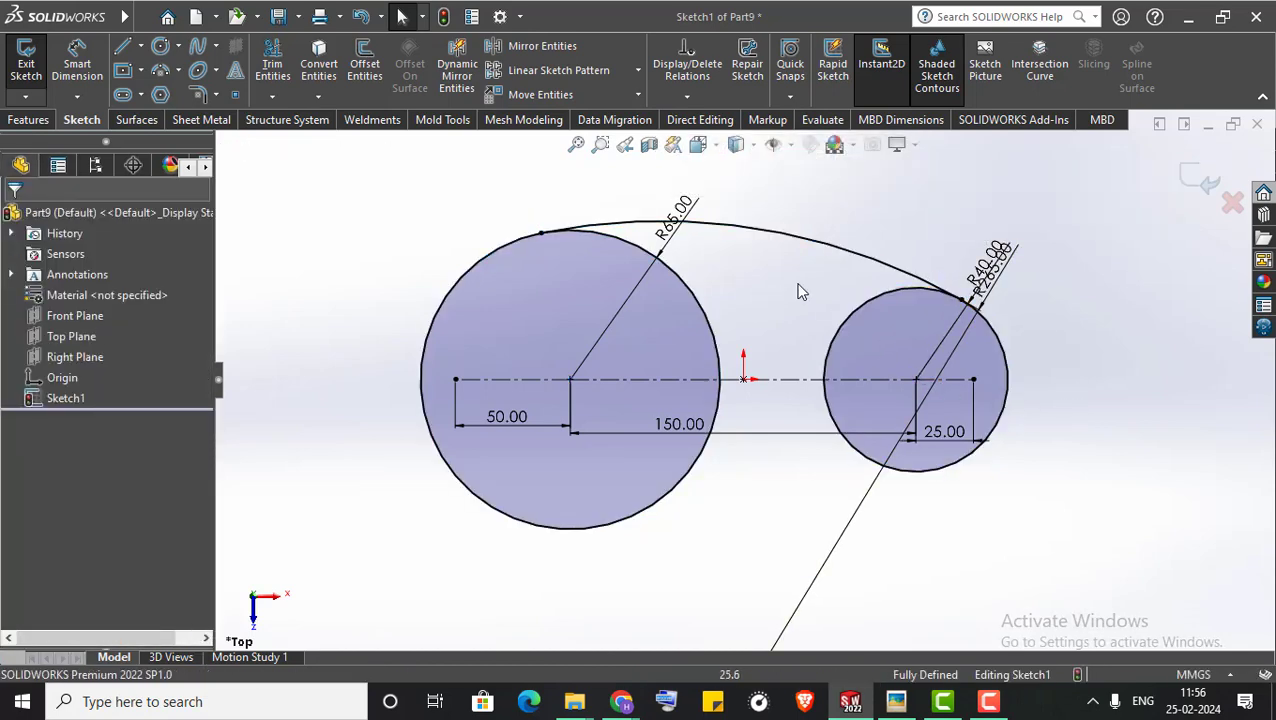
Mirror the upper arc about the horizontal centreline to create the lower arc
left_click(492, 47)
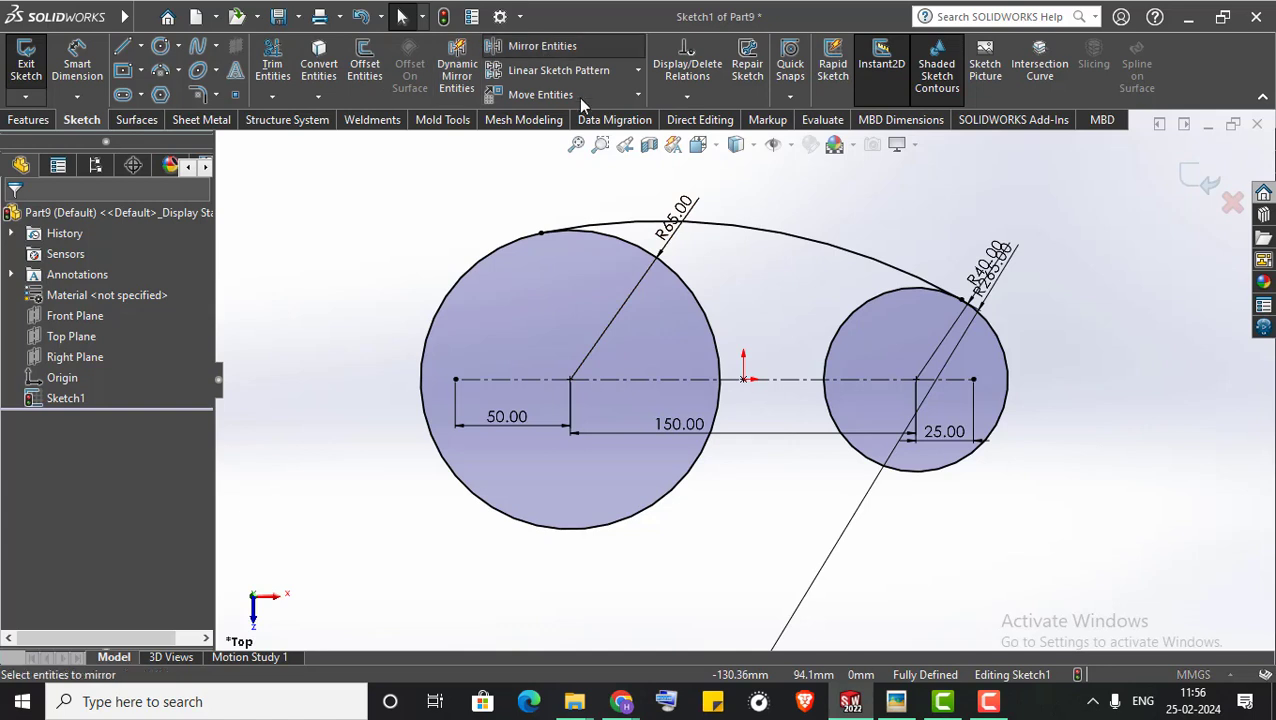
left_click(760, 228)
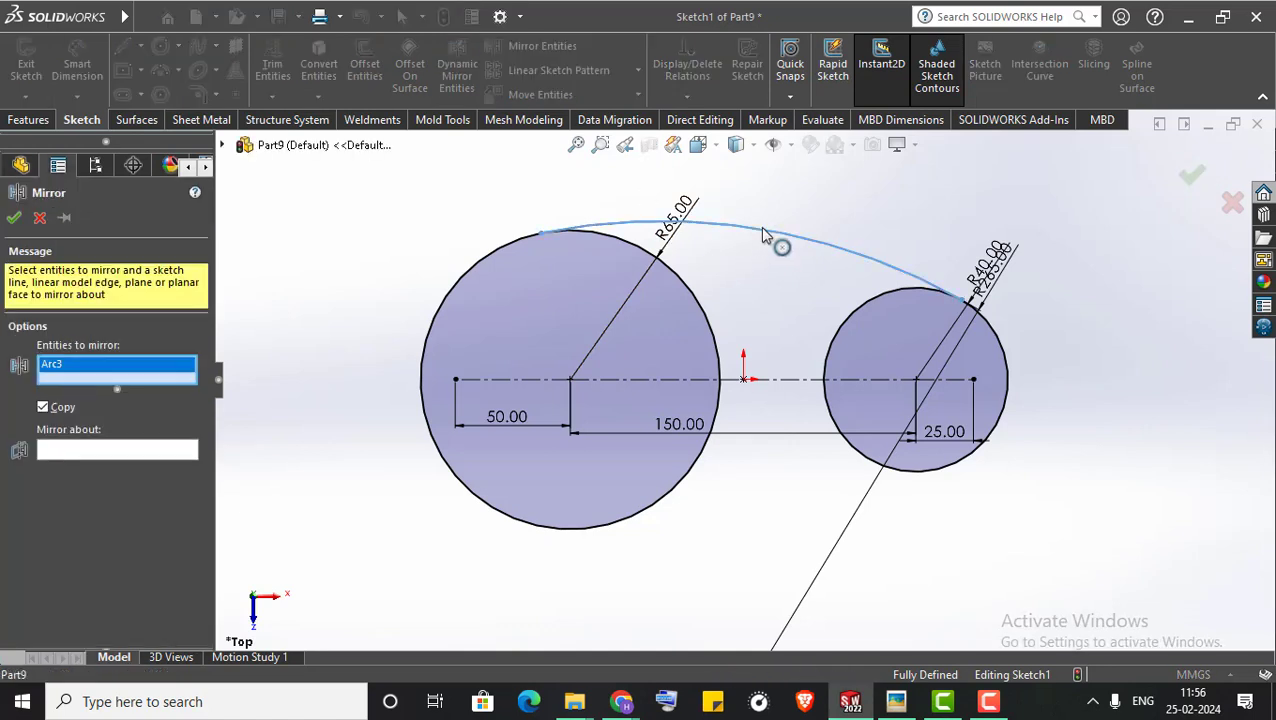
left_click(770, 384)
right_click(62, 379)
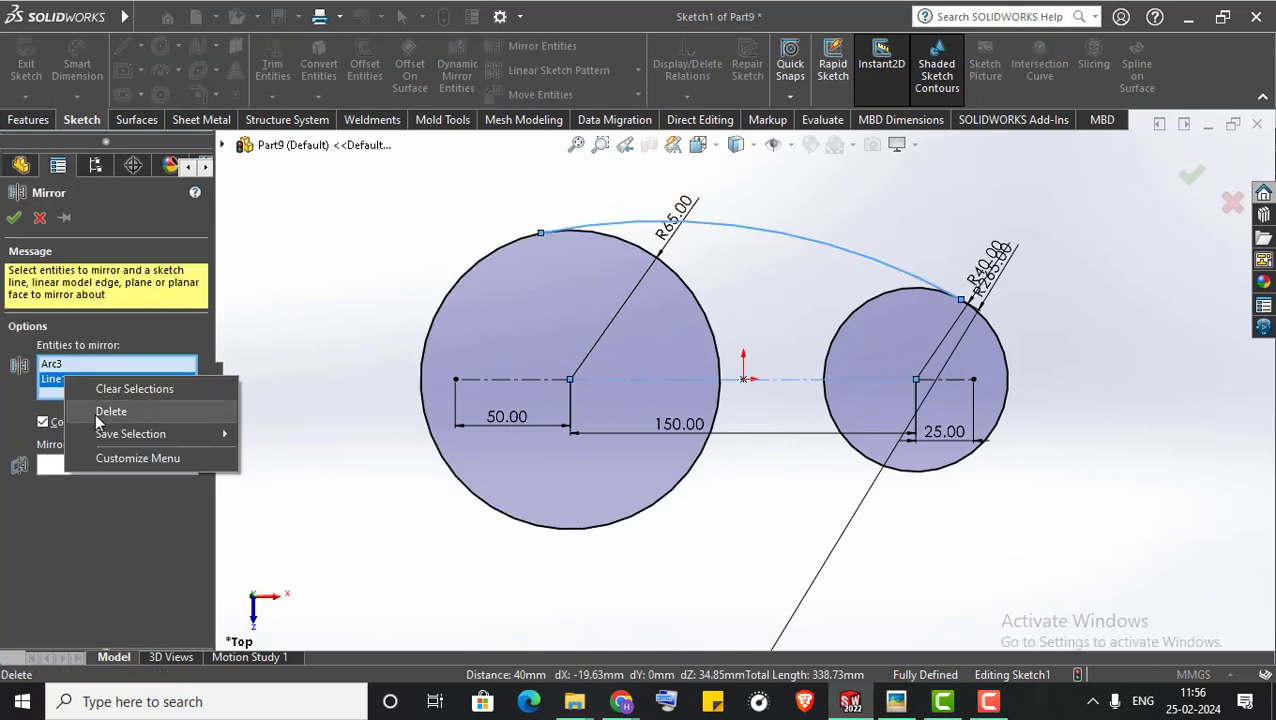
left_click(97, 411)
left_click(91, 452)
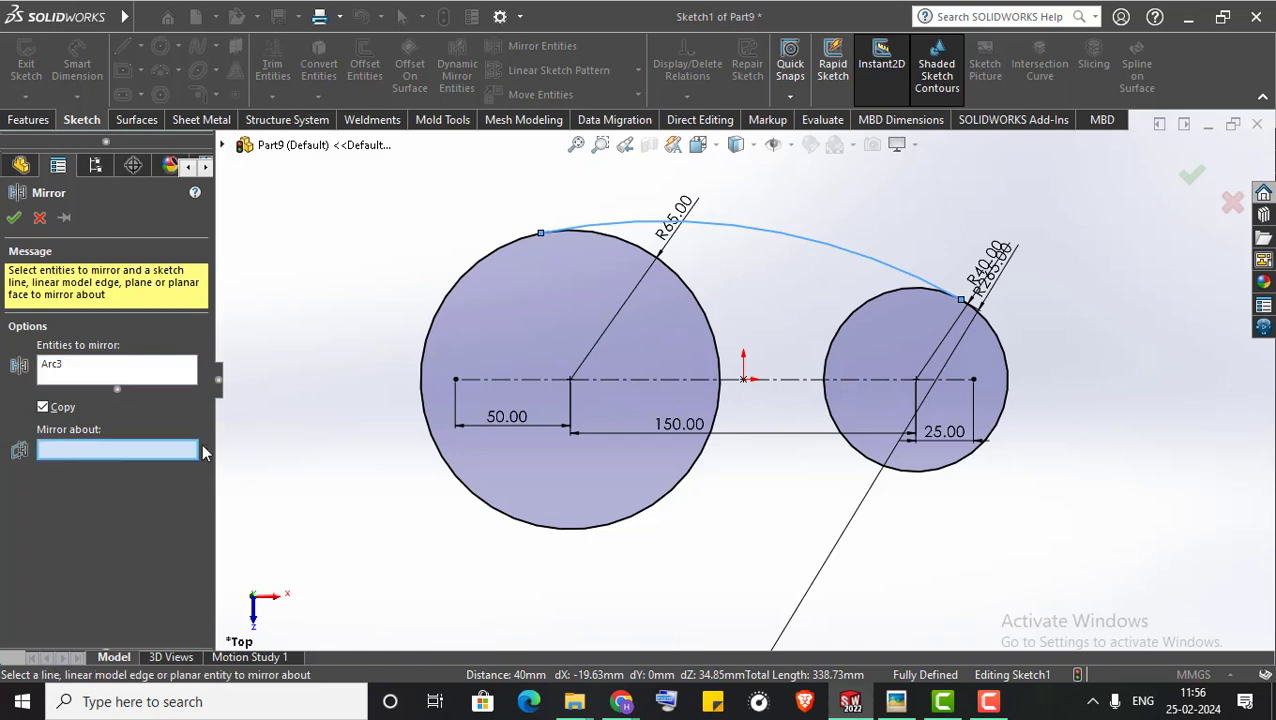
left_click(805, 380)
left_click(14, 219)
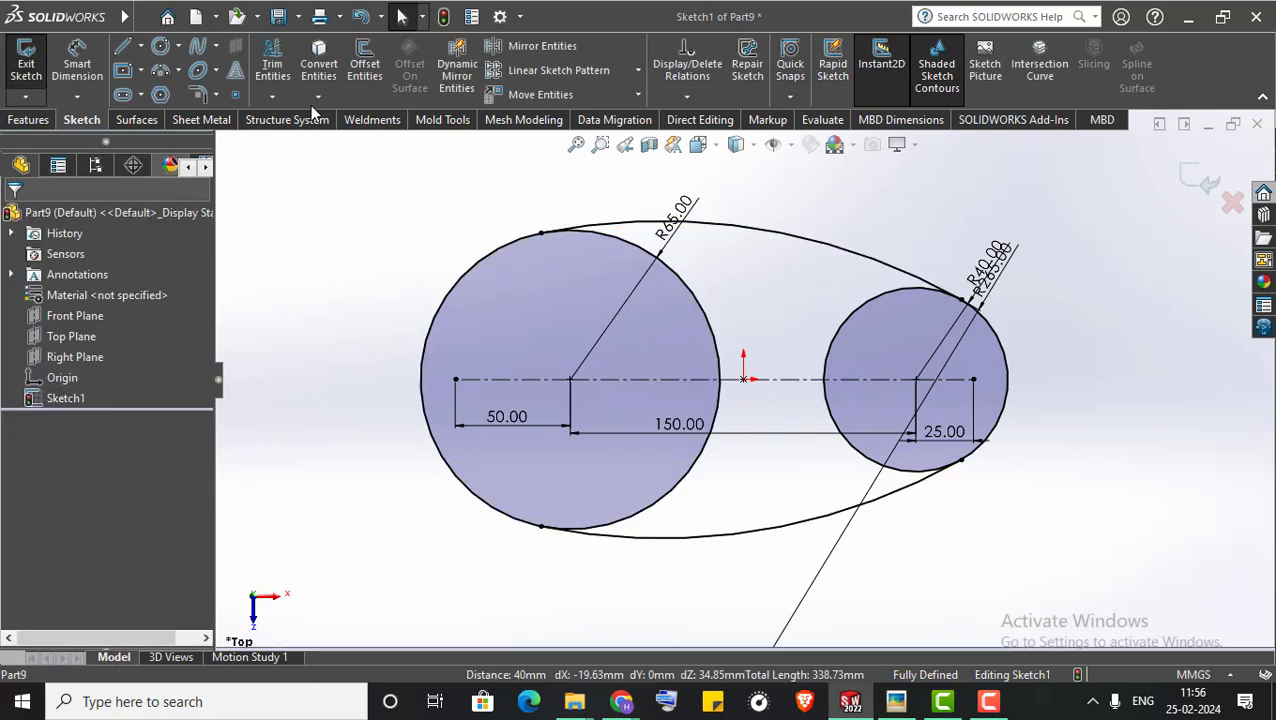
Trim the inner circle arcs into a closed egg outline, exit the sketch, and check the reference's top view
left_click(272, 65)
left_click_drag(889, 325, 873, 458)
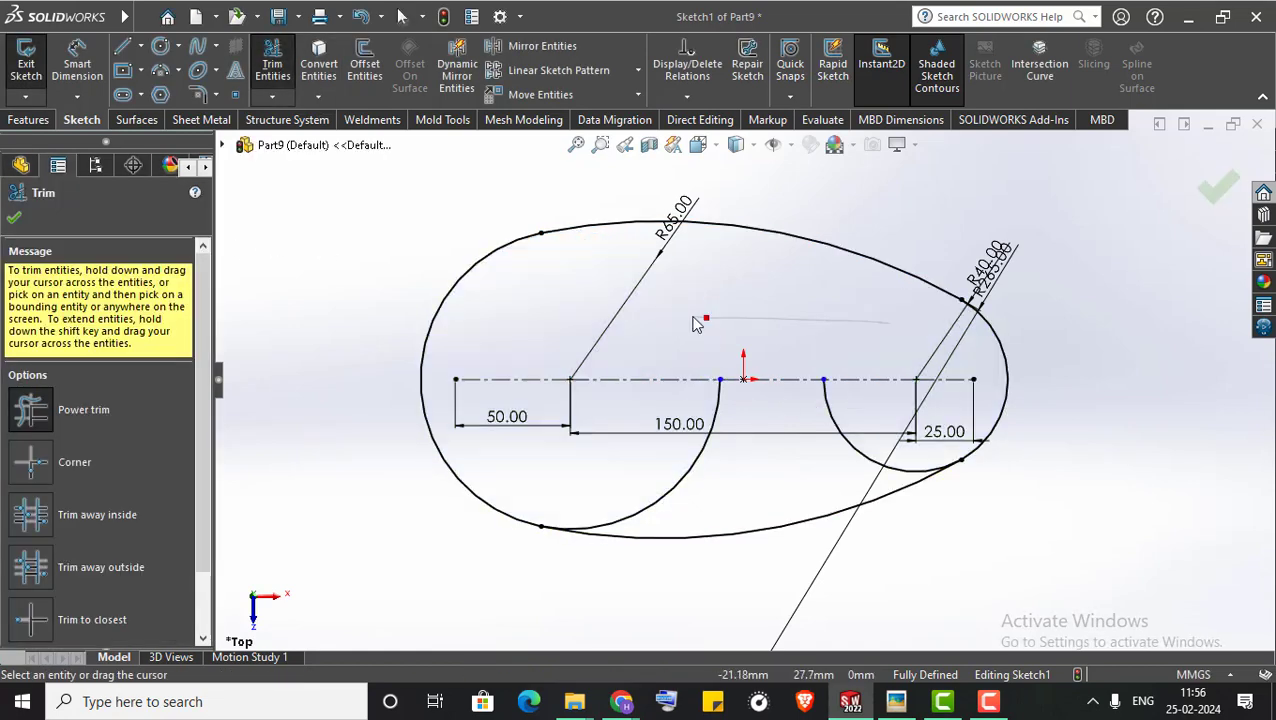
left_click_drag(852, 406, 682, 462)
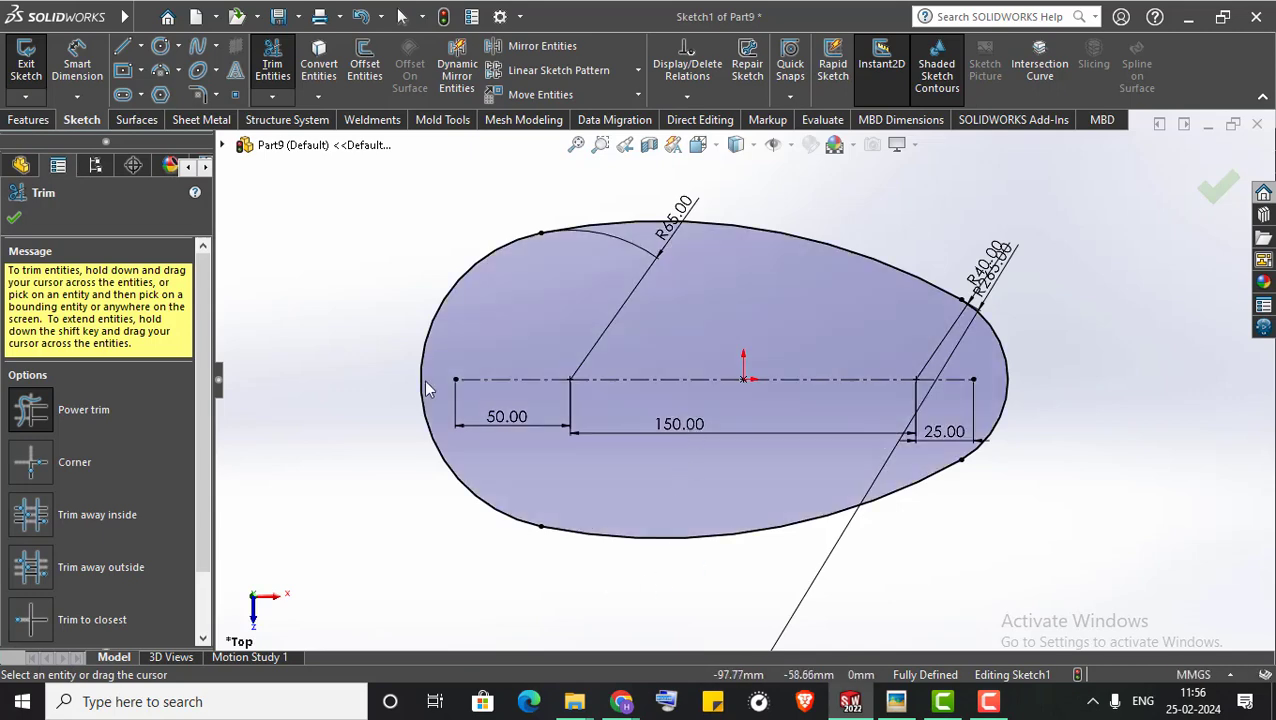
left_click(14, 219)
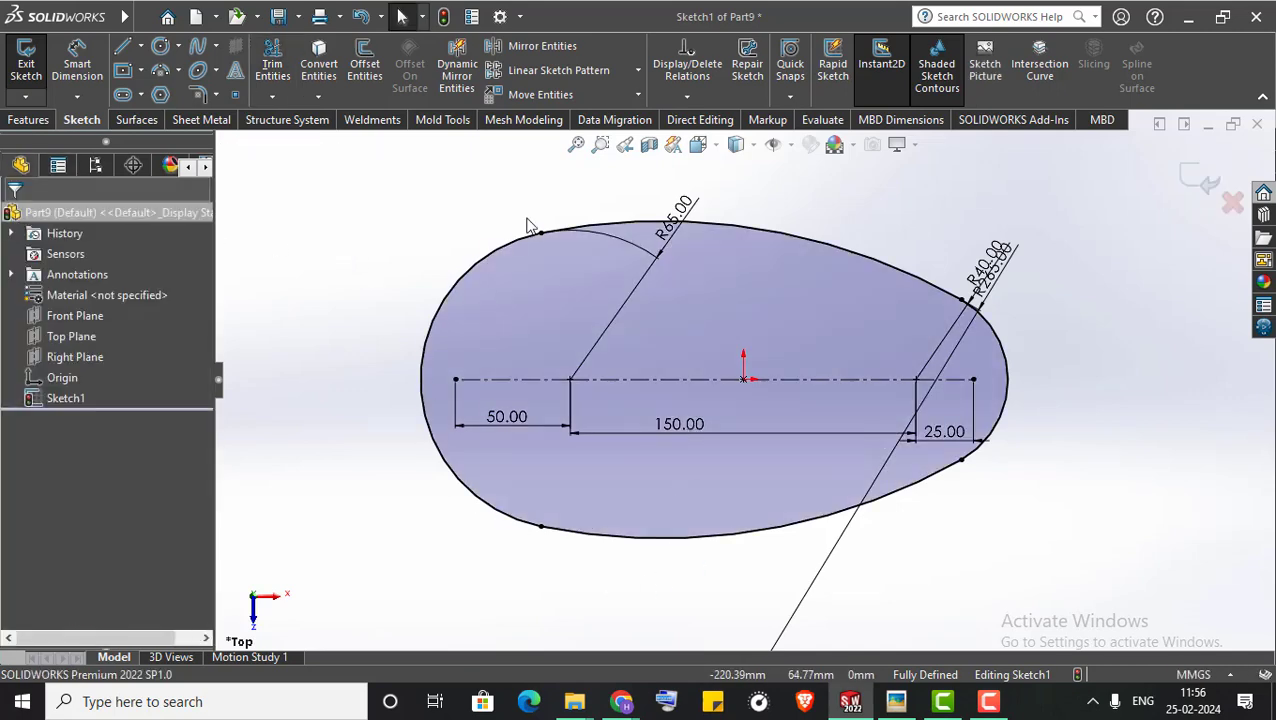
left_click(1212, 186)
left_click(896, 701)
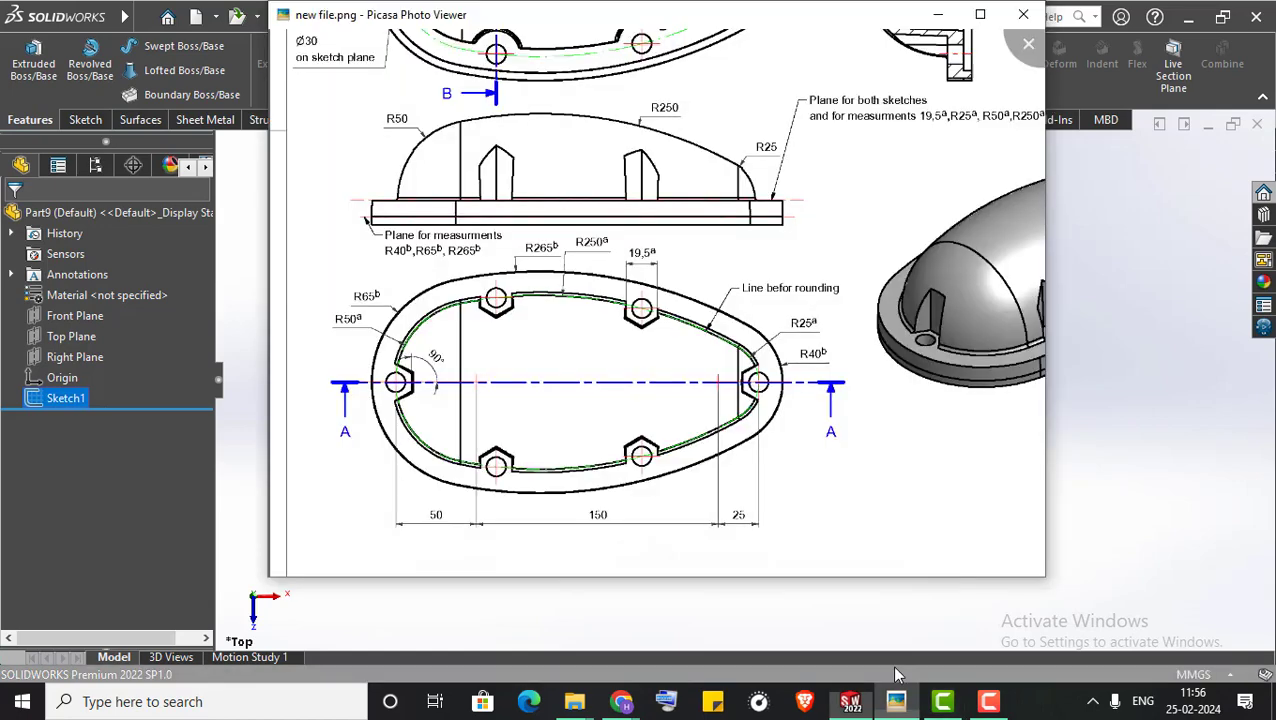
scroll(589, 540, "up", 3)
left_click_drag(779, 274, 725, 320)
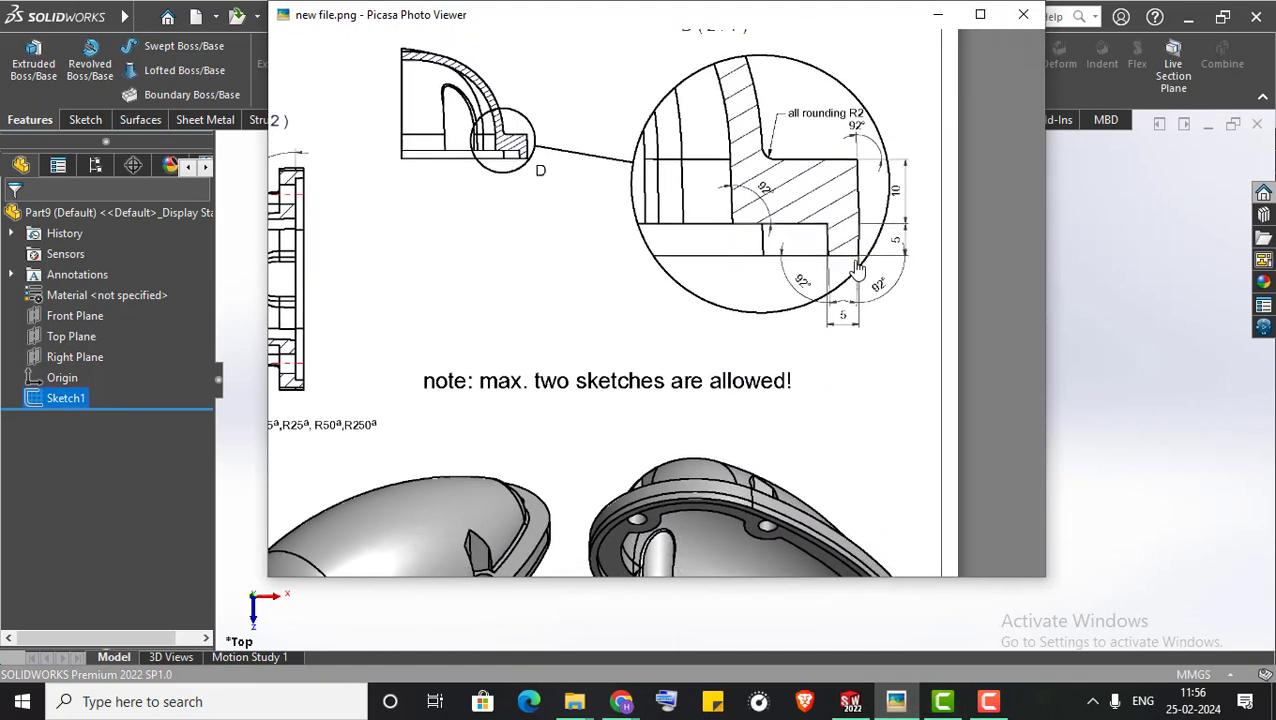
Extrude the egg outline Blind 10 mm with a 2° draft as Boss-Extrude1
left_click(937, 15)
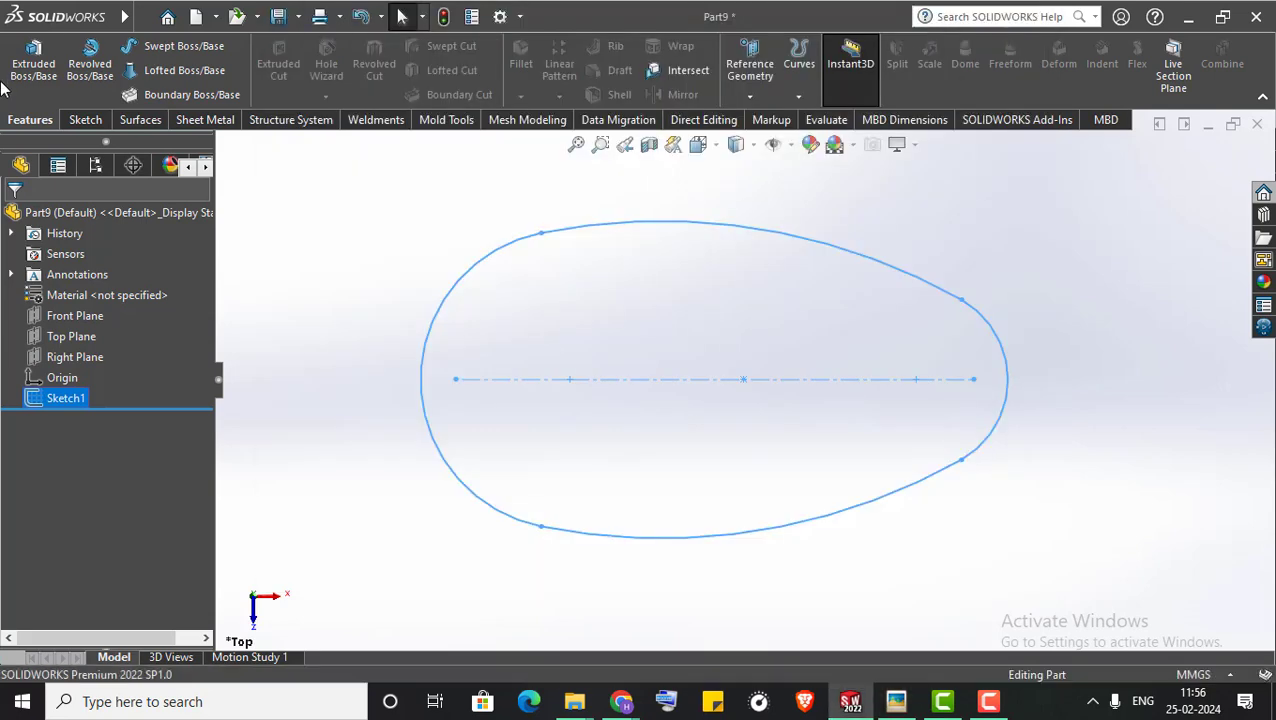
left_click(33, 60)
middle_click_drag(685, 532, 770, 436)
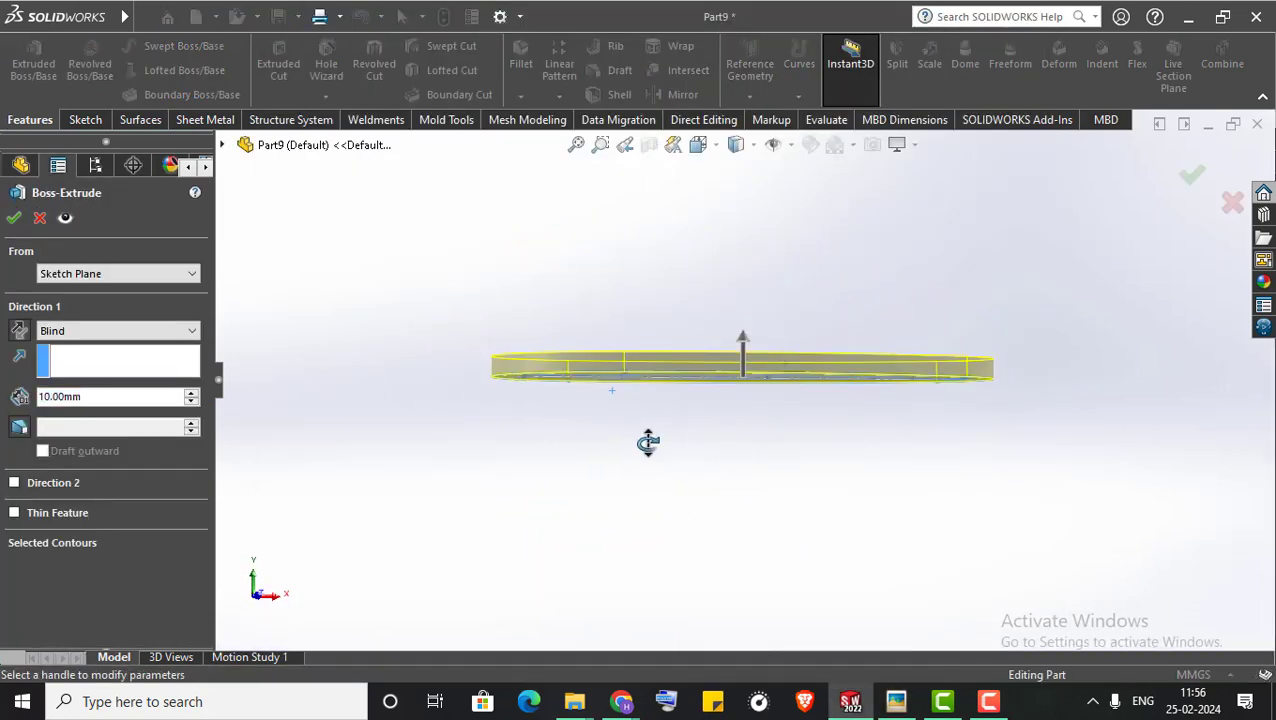
key("space")
left_click(638, 446)
scroll(1043, 379, "down", 3)
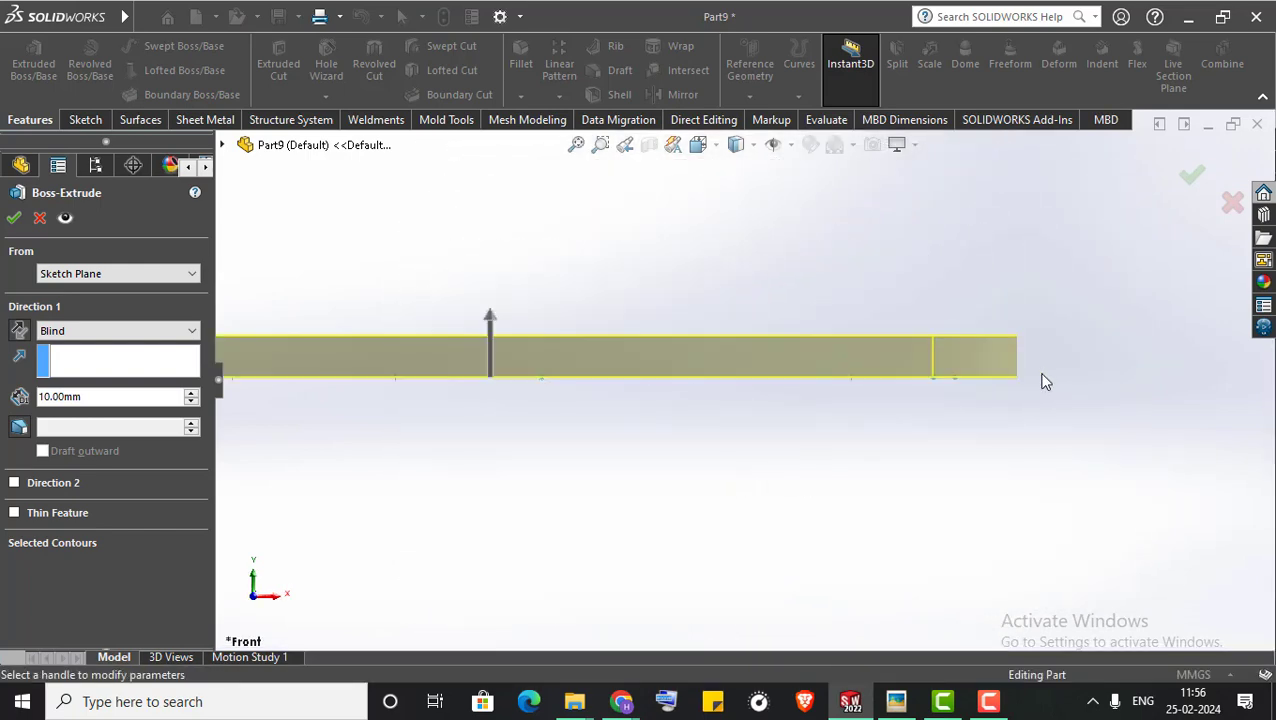
scroll(1003, 322, "down", 2)
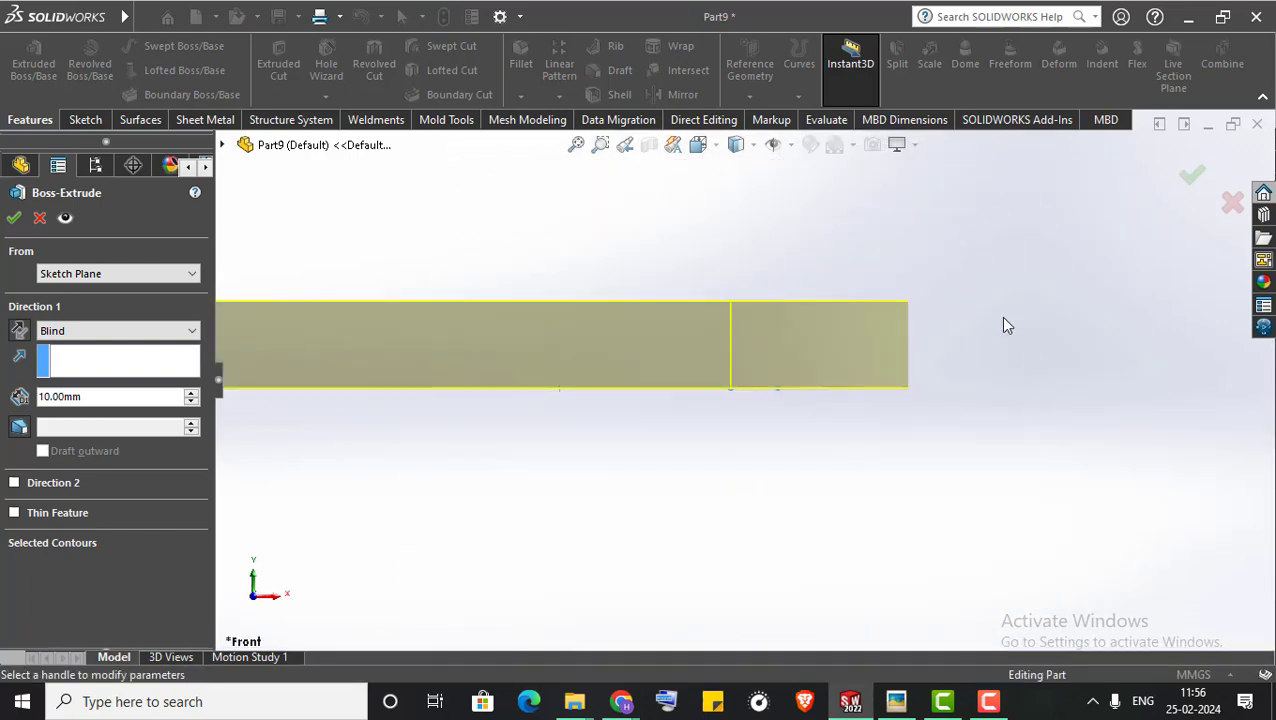
left_click(28, 429)
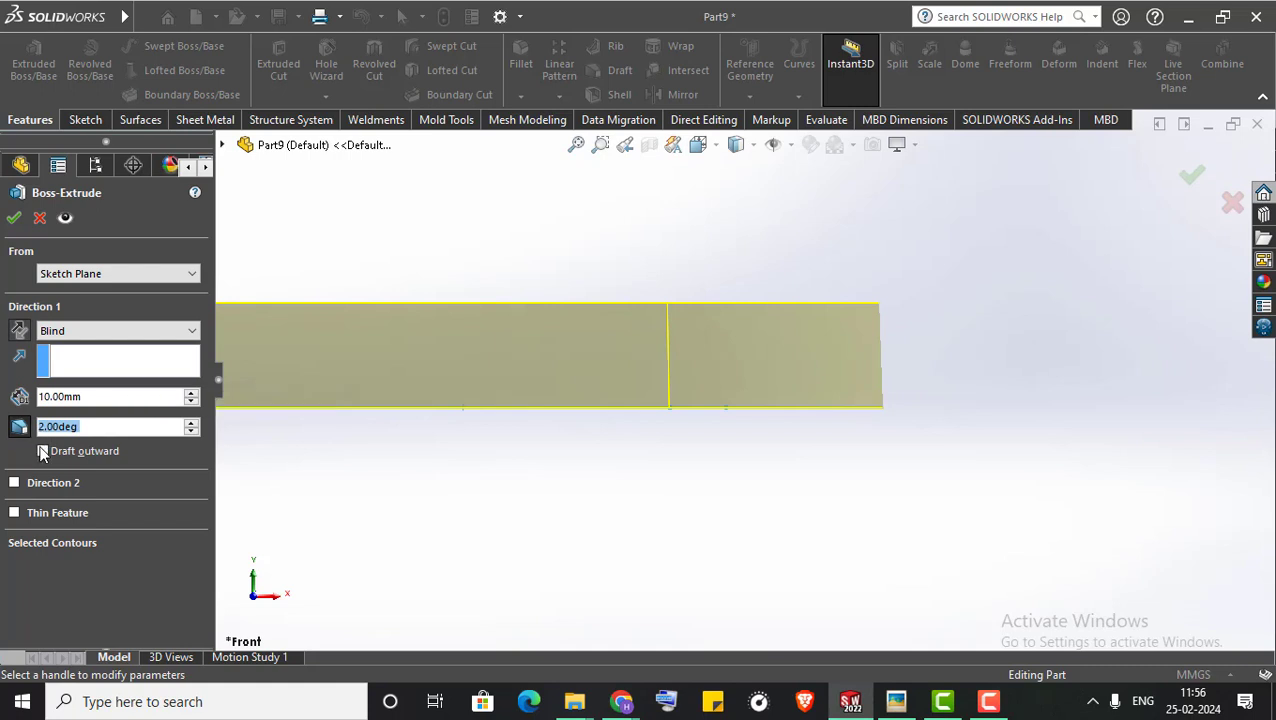
left_click(14, 217)
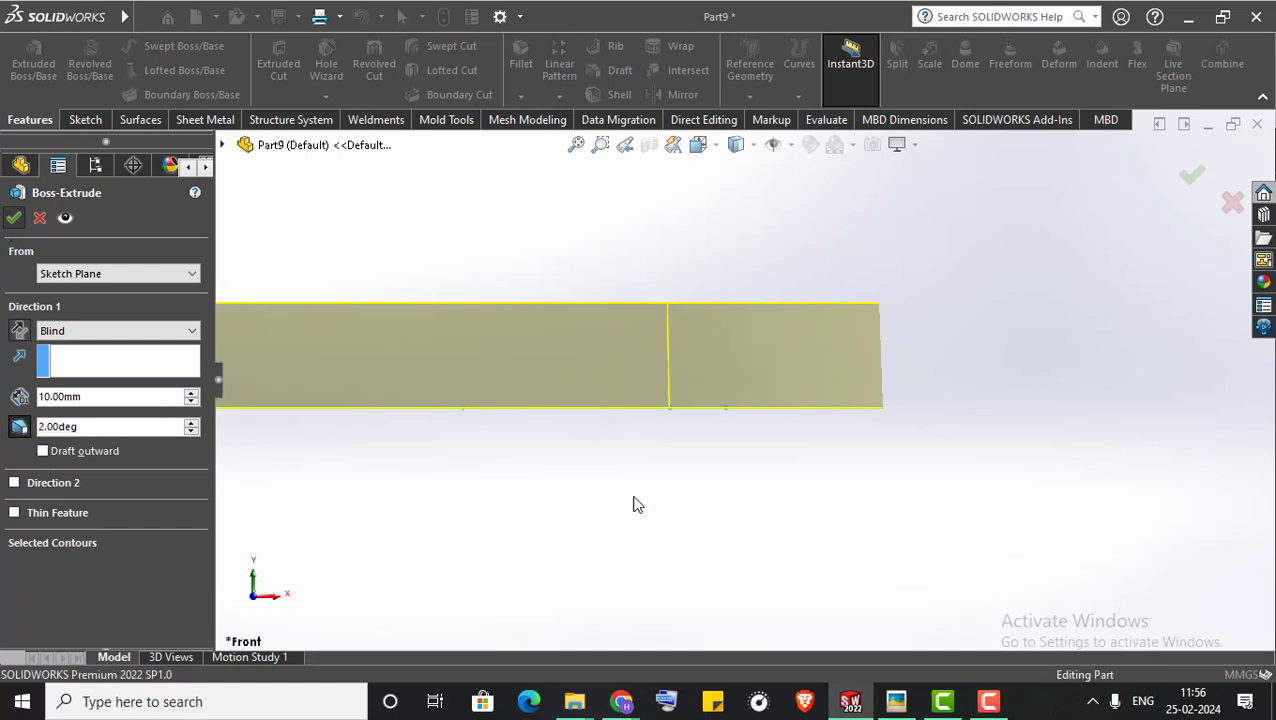
scroll(820, 510, "up", 4)
Start Sketch2 on the top face of the extruded slab
middle_click_drag(728, 475, 649, 464)
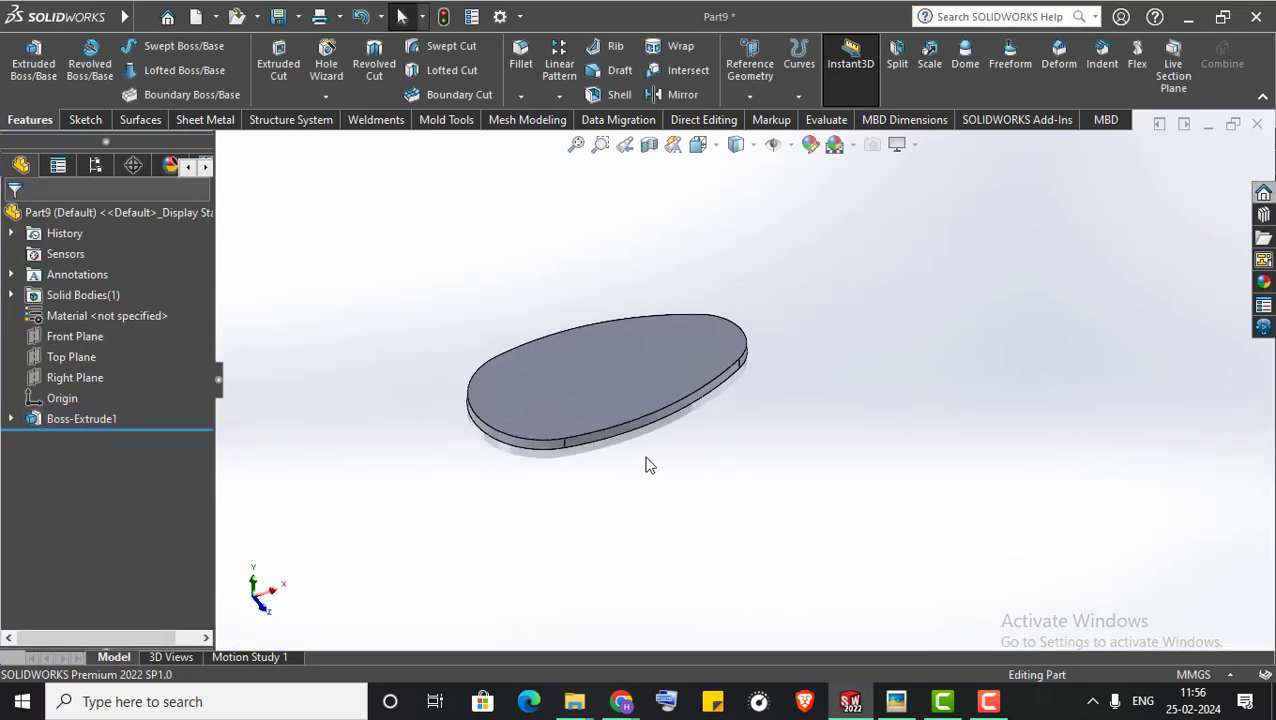
right_click(649, 464)
left_click(539, 353)
right_click(543, 353)
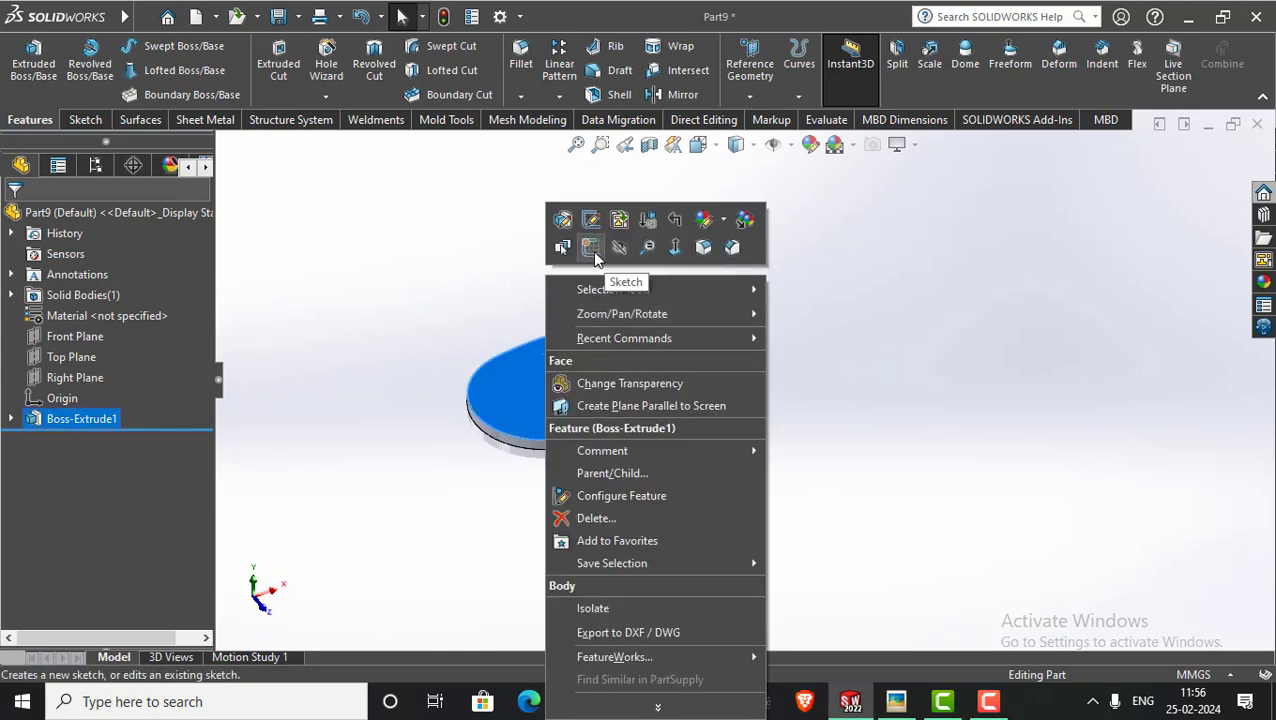
left_click(591, 247)
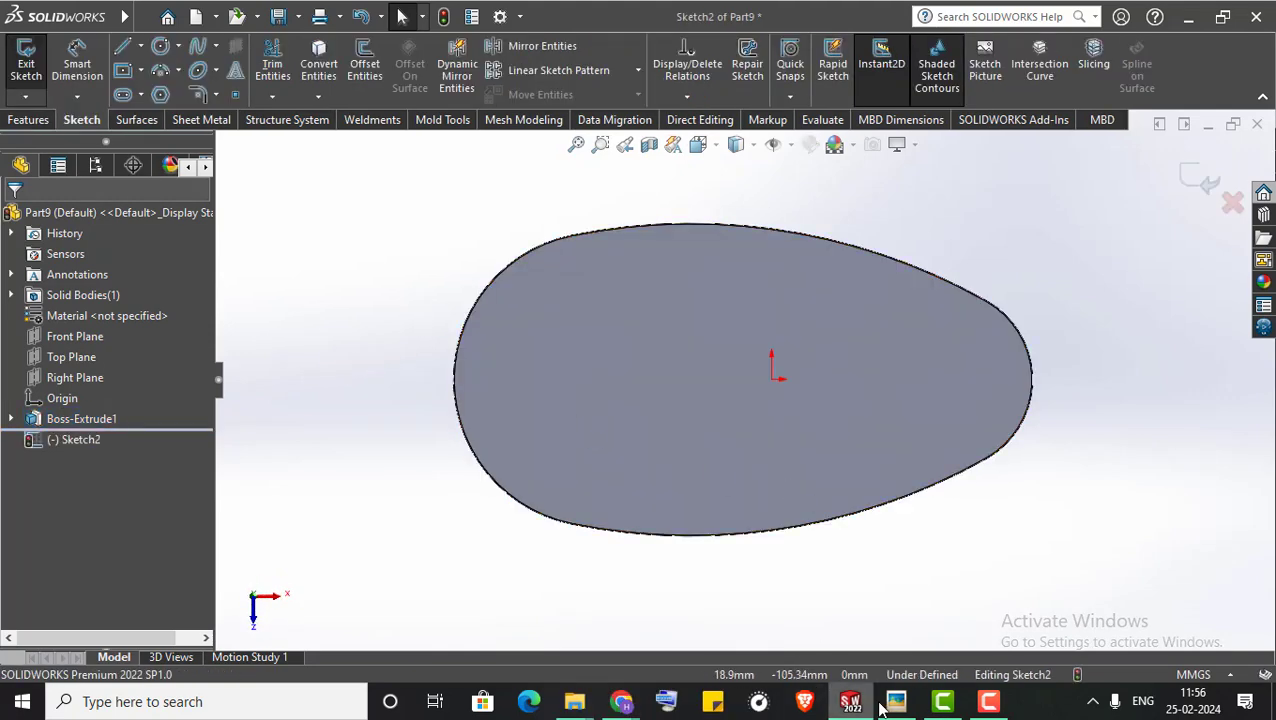
Review the reference drawing's lower views, then put the photo viewer away
left_click(896, 701)
scroll(802, 403, "up", 2)
left_click_drag(802, 403, 765, 268)
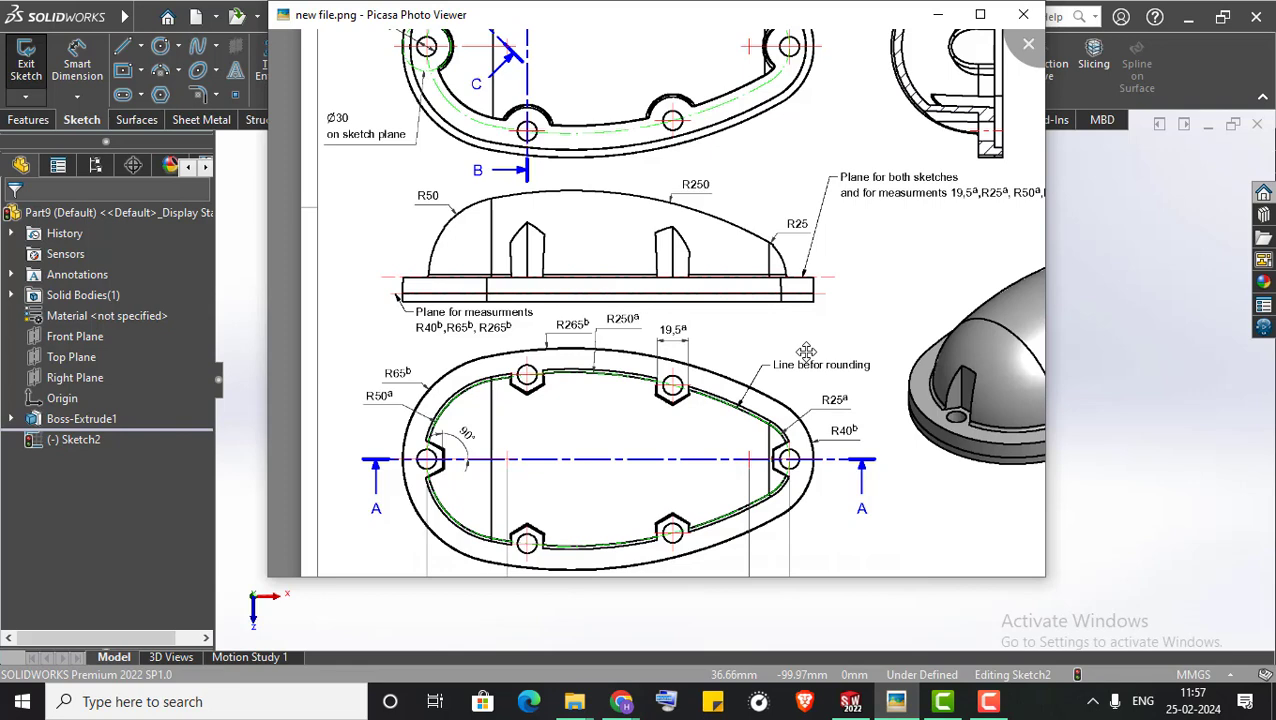
left_click(941, 16)
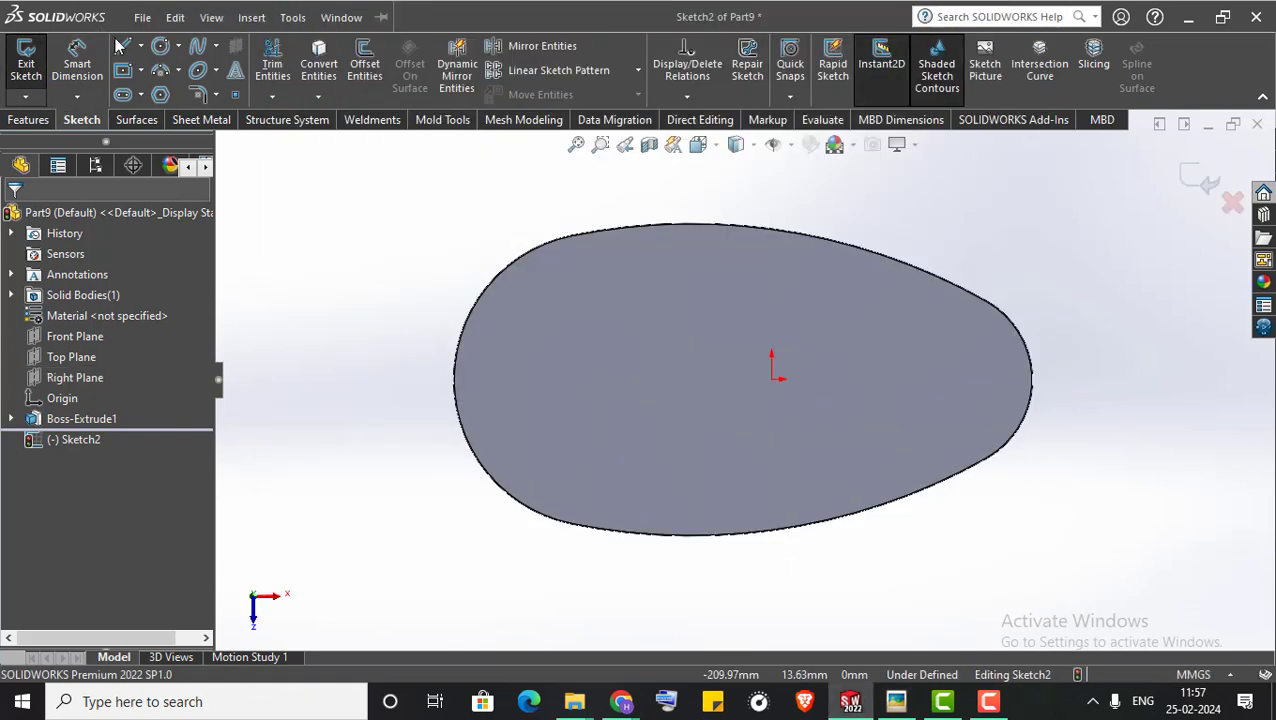
left_click(141, 47)
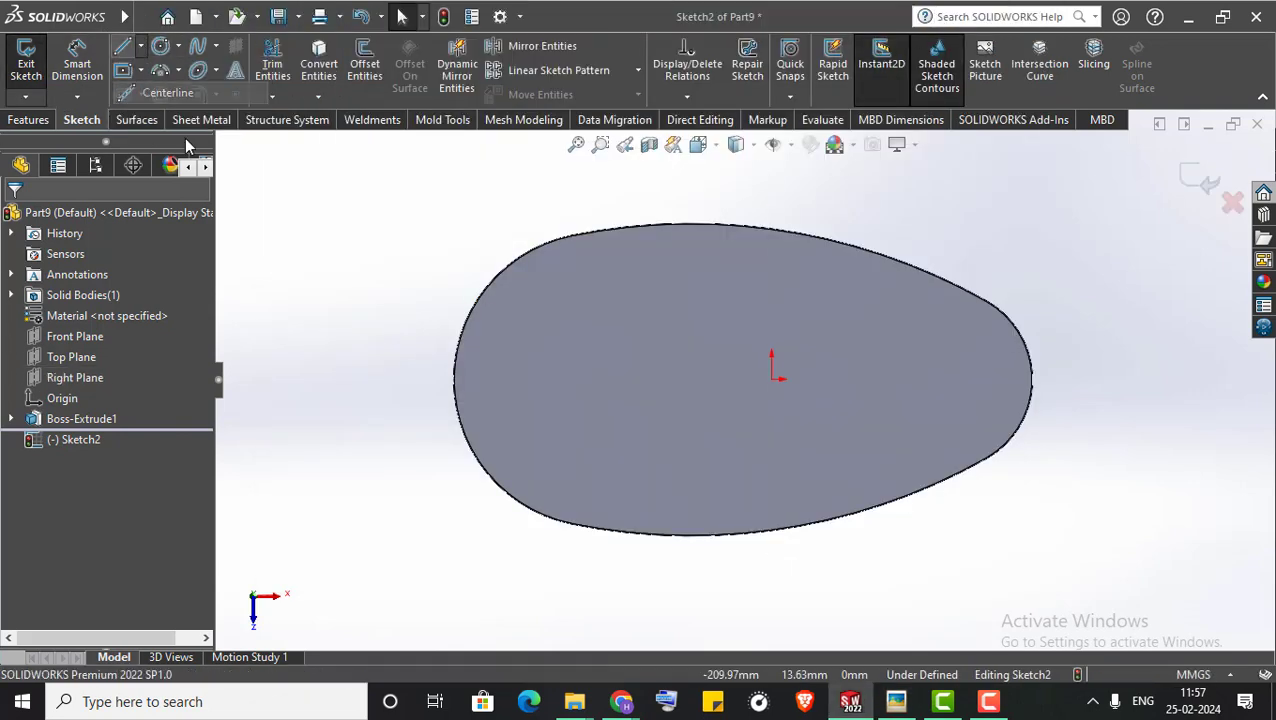
Draw a horizontal centreline across the slab from edge to edge
left_click(163, 94)
left_click(455, 378)
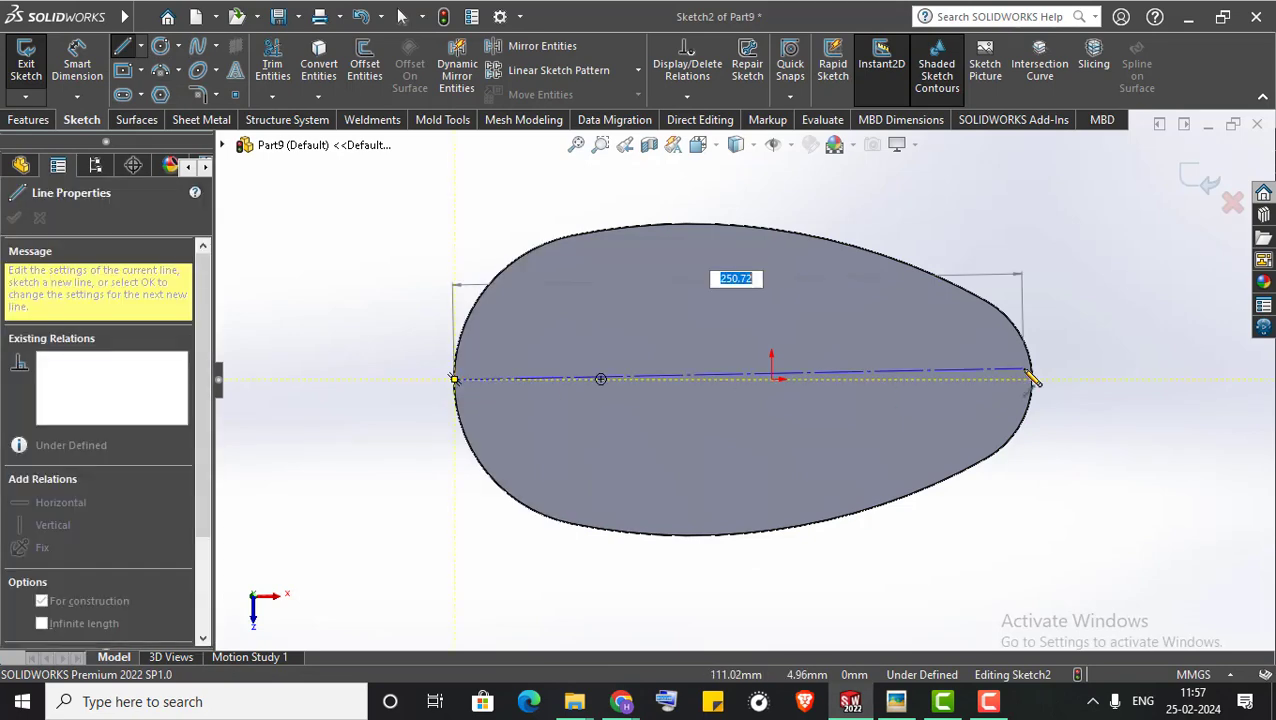
left_click(1031, 378)
right_click(1017, 312)
left_click(1050, 205)
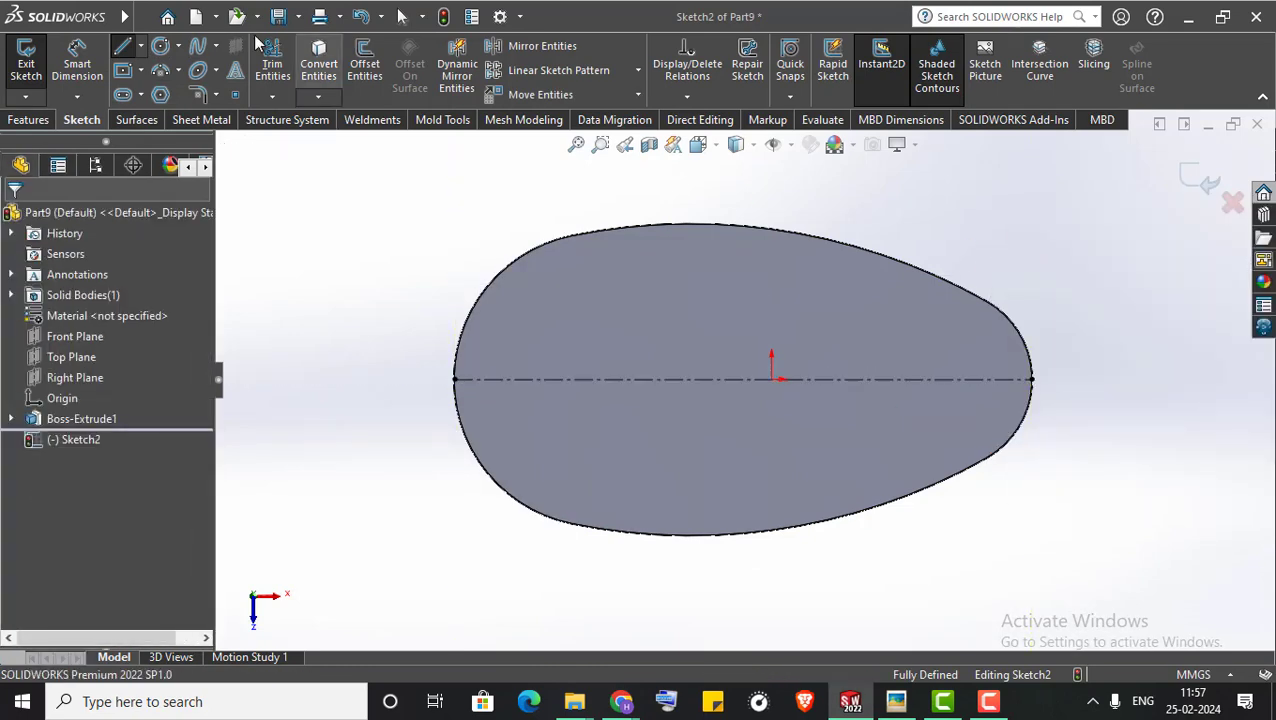
Place an R50 circle on the left and an R25 circle on the right of the centreline
left_click(160, 47)
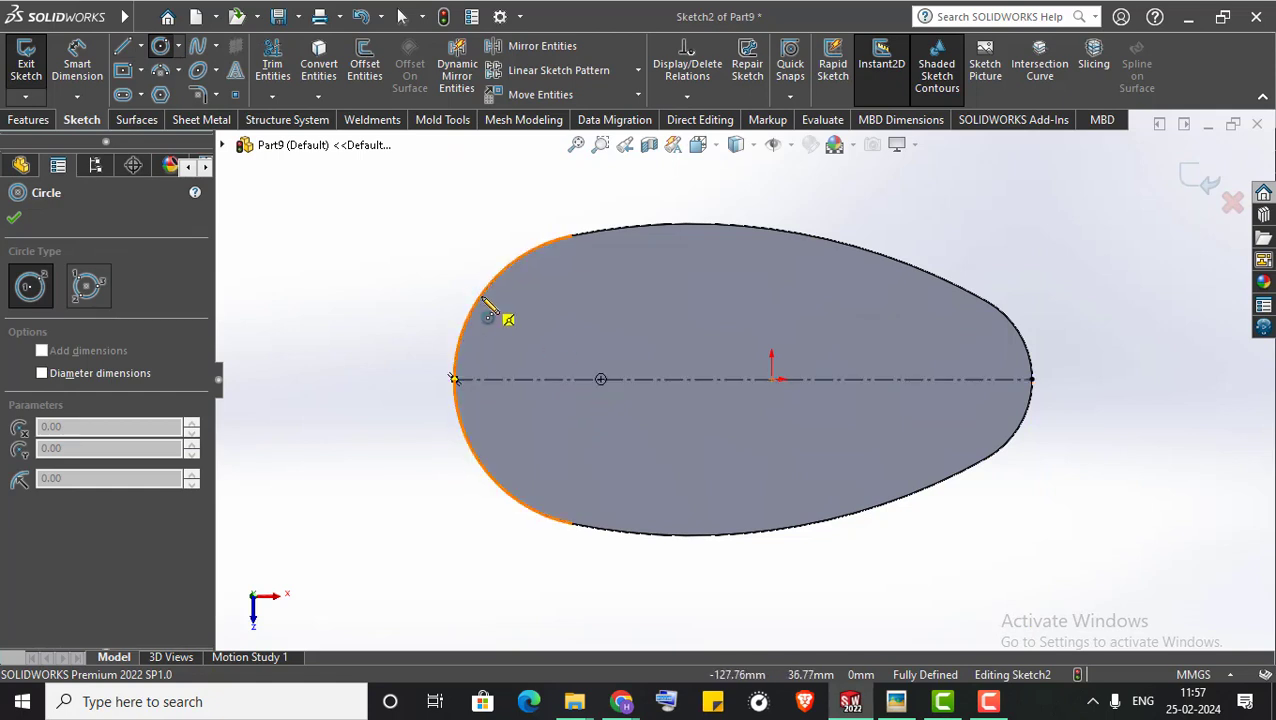
left_click(600, 379)
type("0")
key("Return")
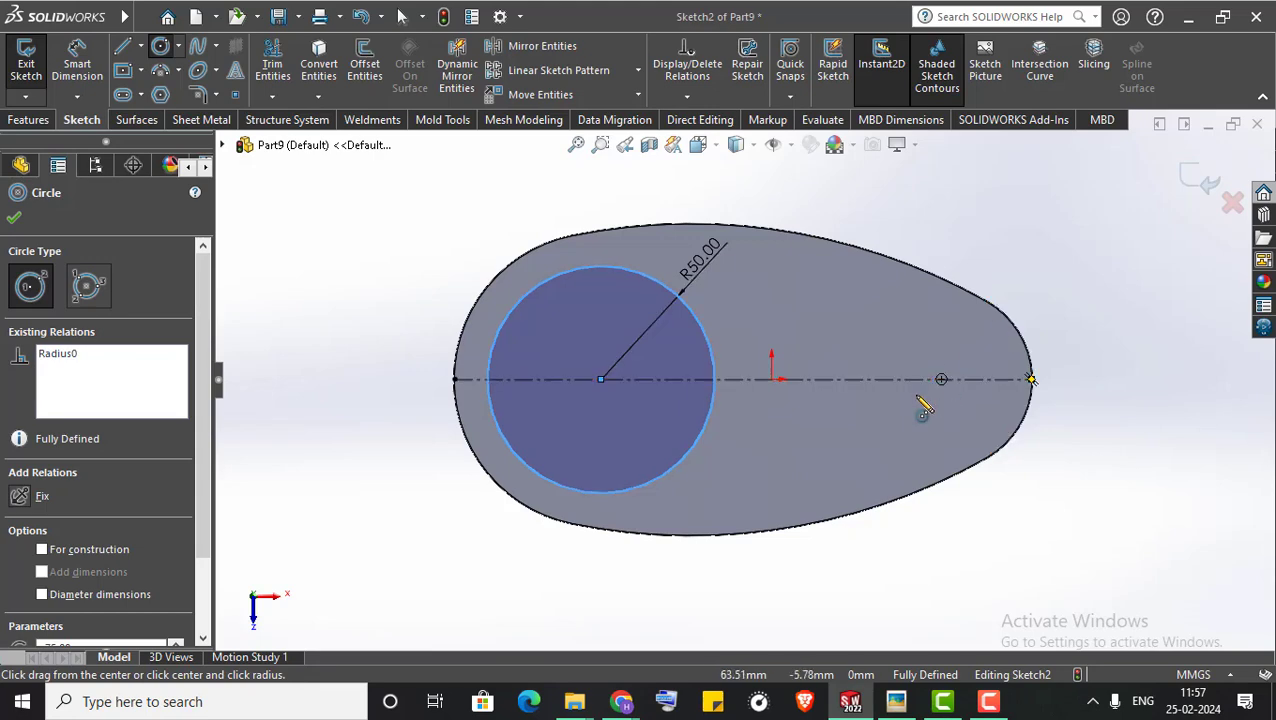
left_click(941, 379)
left_click(972, 371)
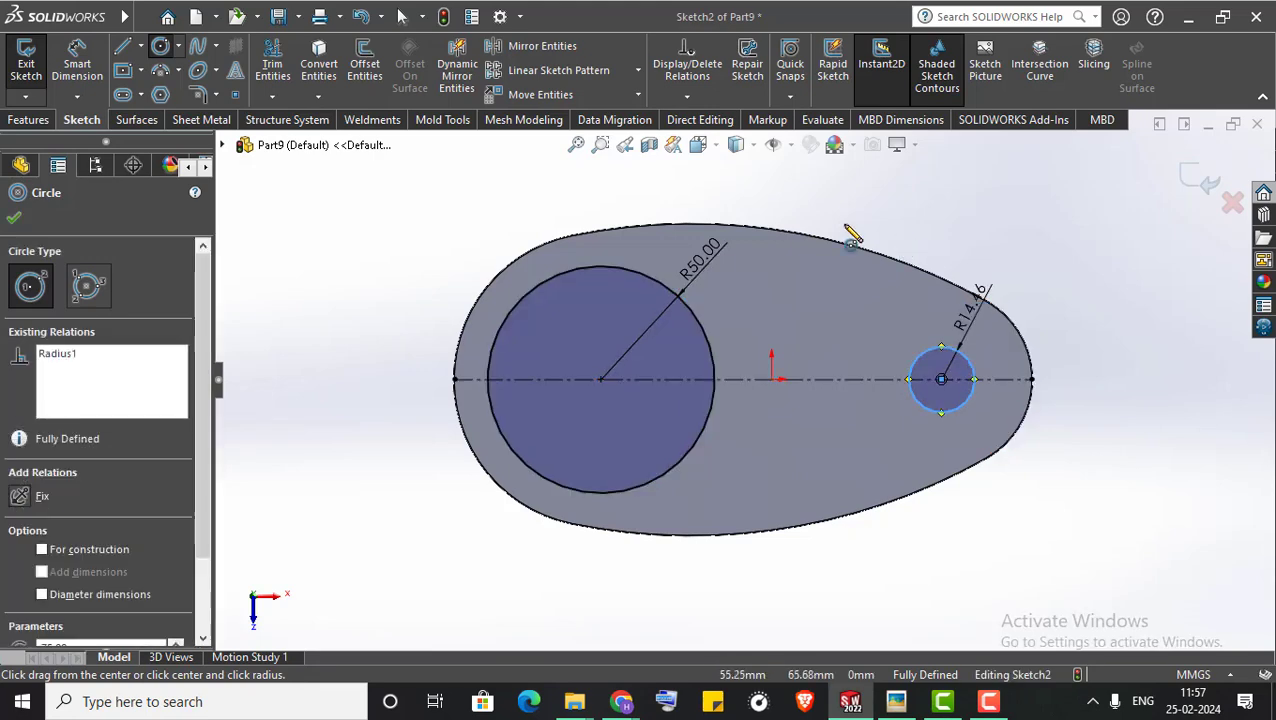
key("Escape")
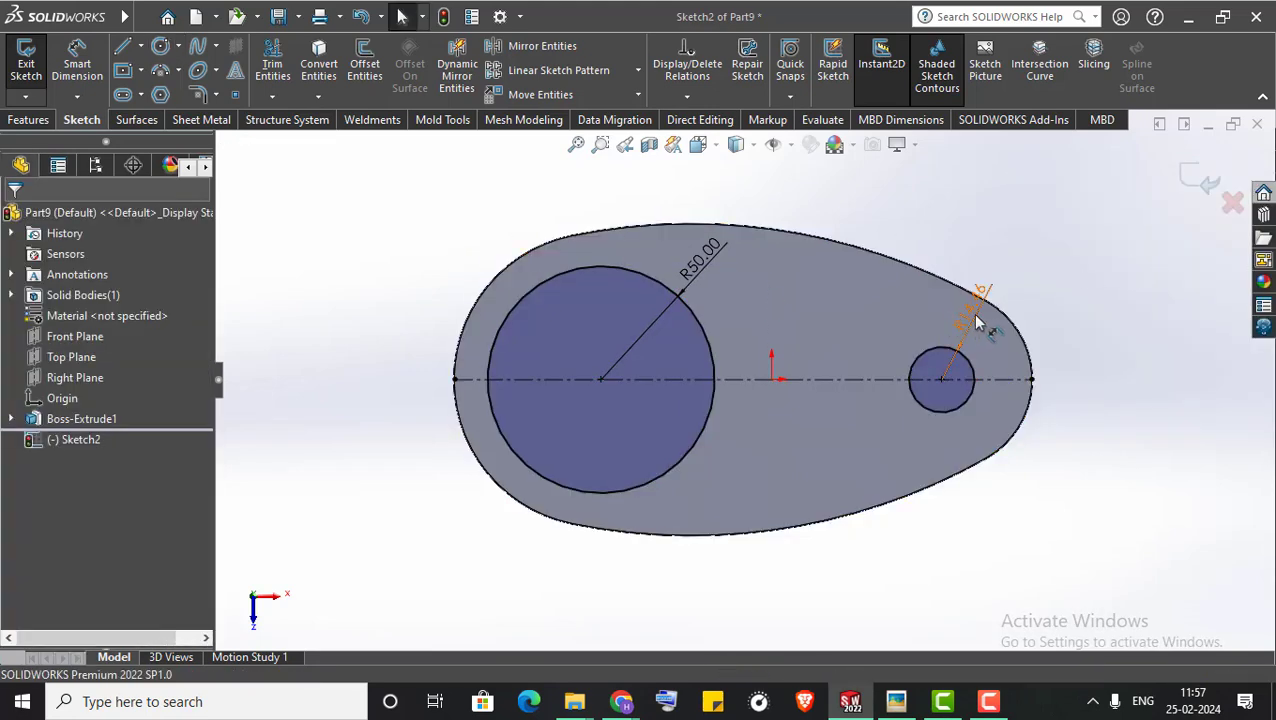
double_click(970, 306)
type("25")
key("Return")
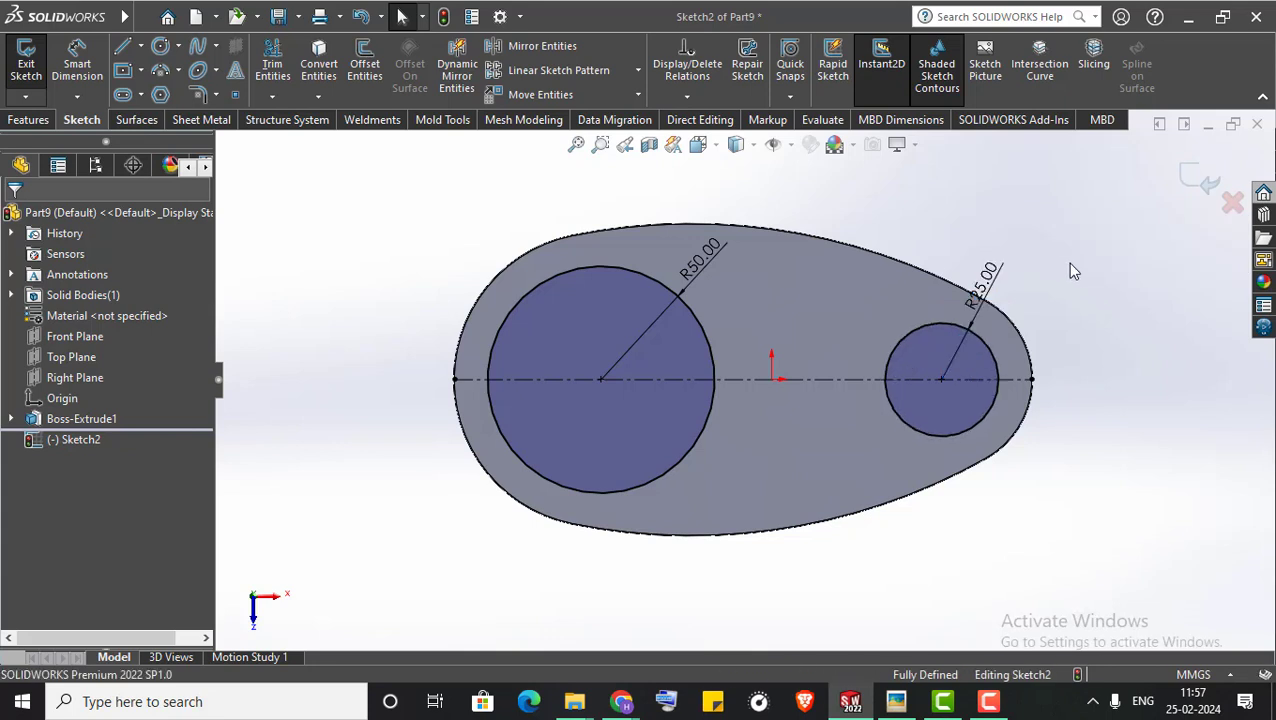
Draw an R250 three-point arc from the large circle's top to the small circle
left_click(161, 68)
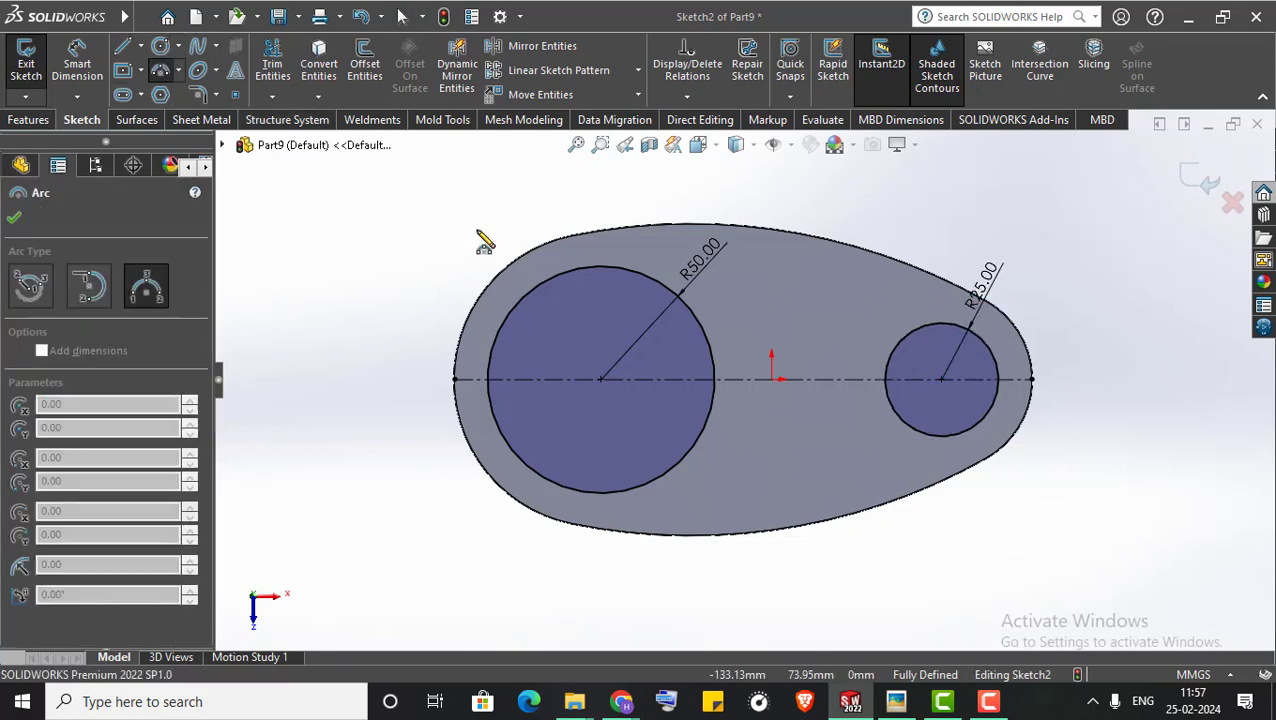
left_click(604, 266)
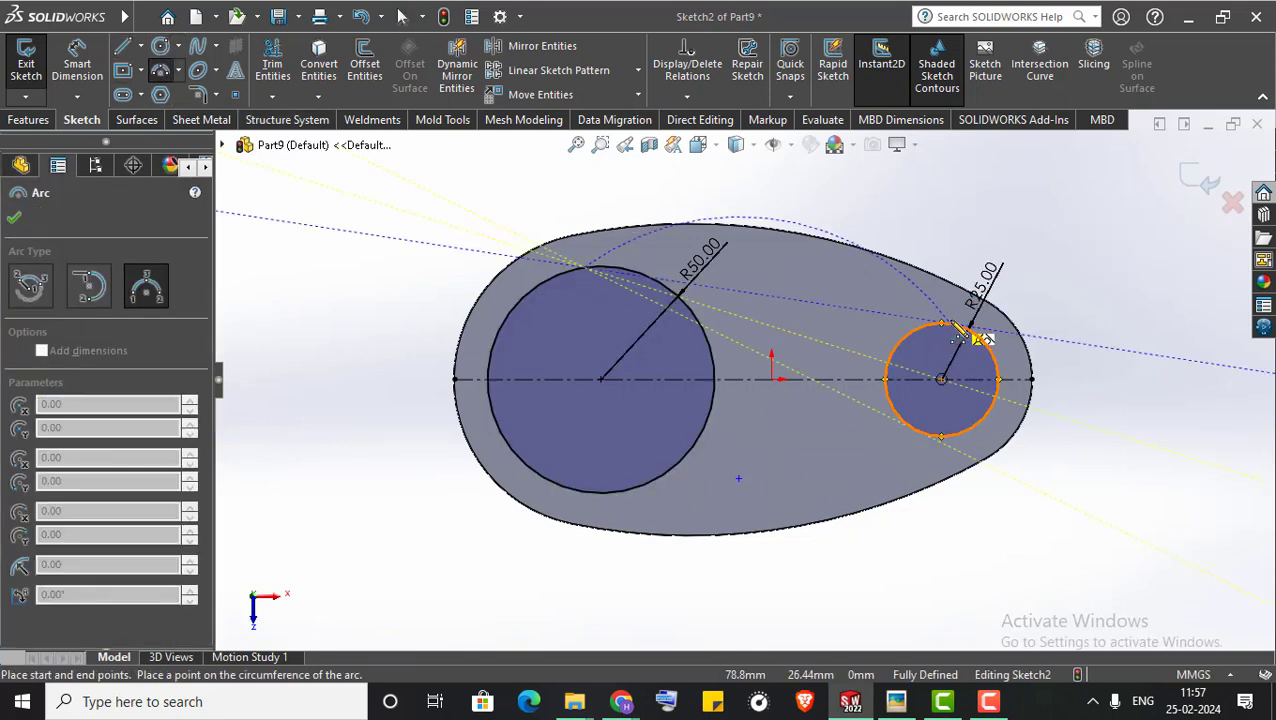
left_click(966, 323)
key("Return")
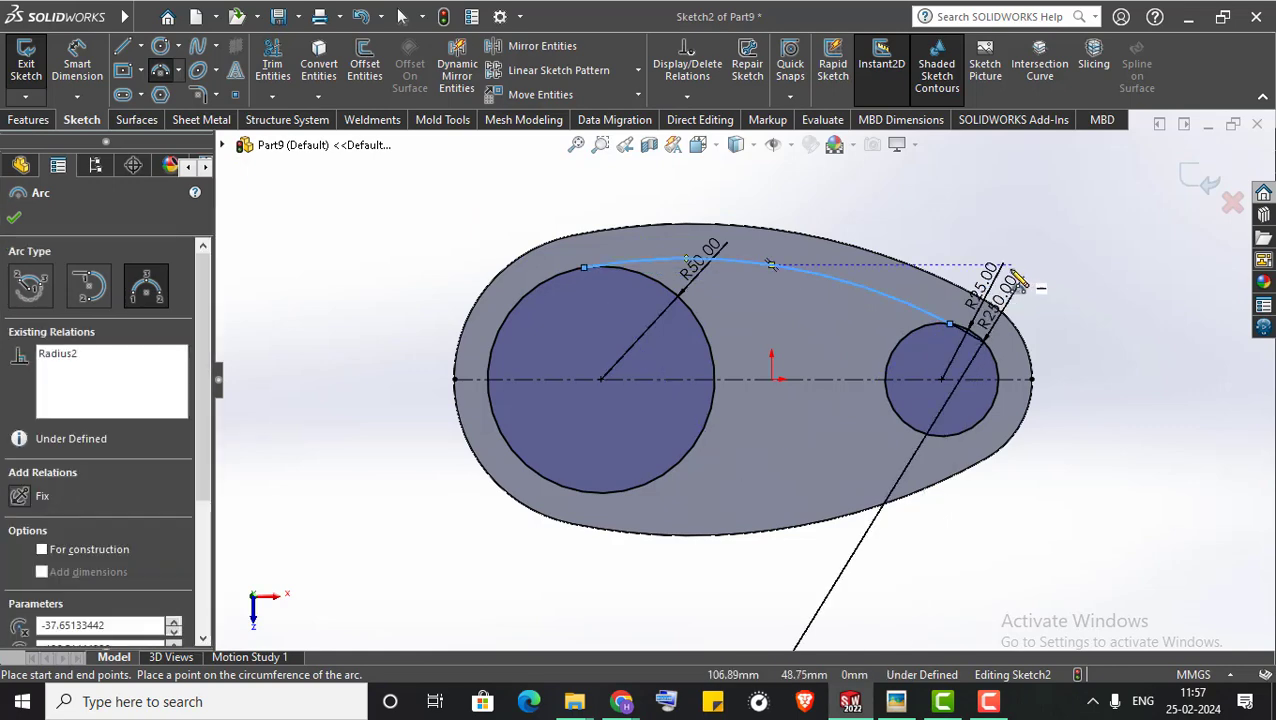
right_click(1071, 255)
left_click(1071, 258)
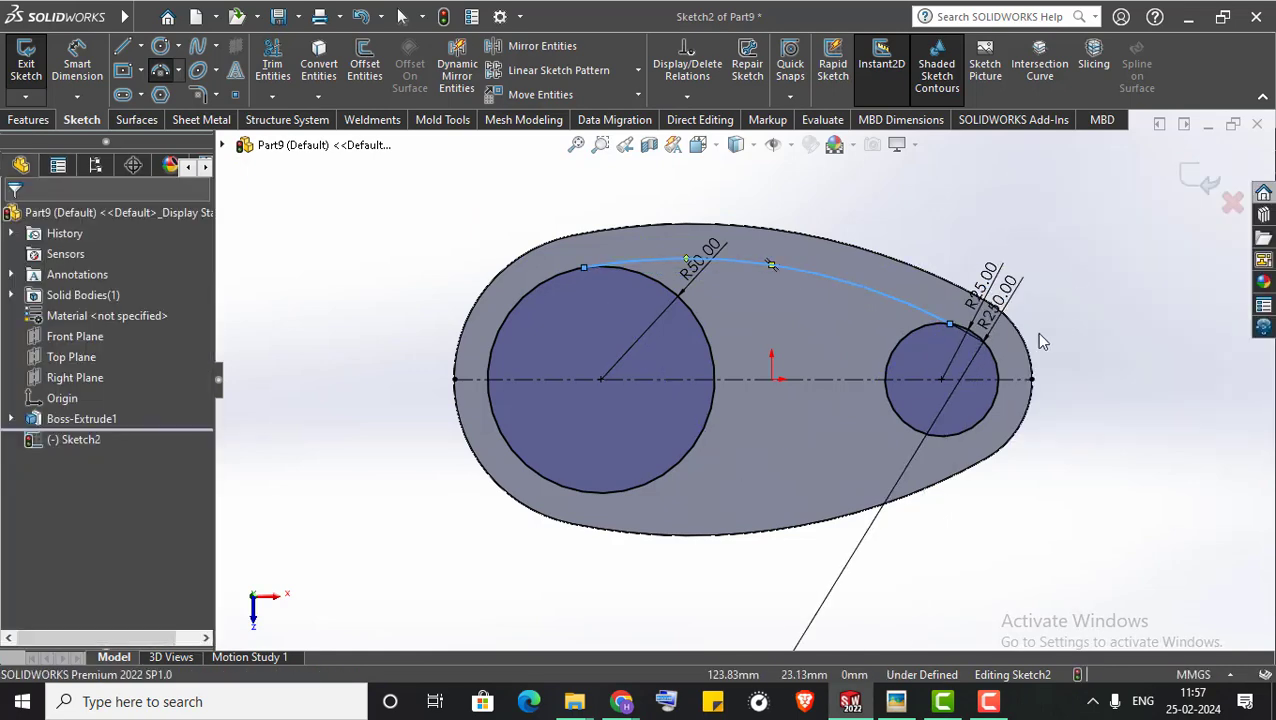
Make the R250 arc tangent to both the small and large circles
left_click(922, 305)
left_click(915, 334, "ctrl")
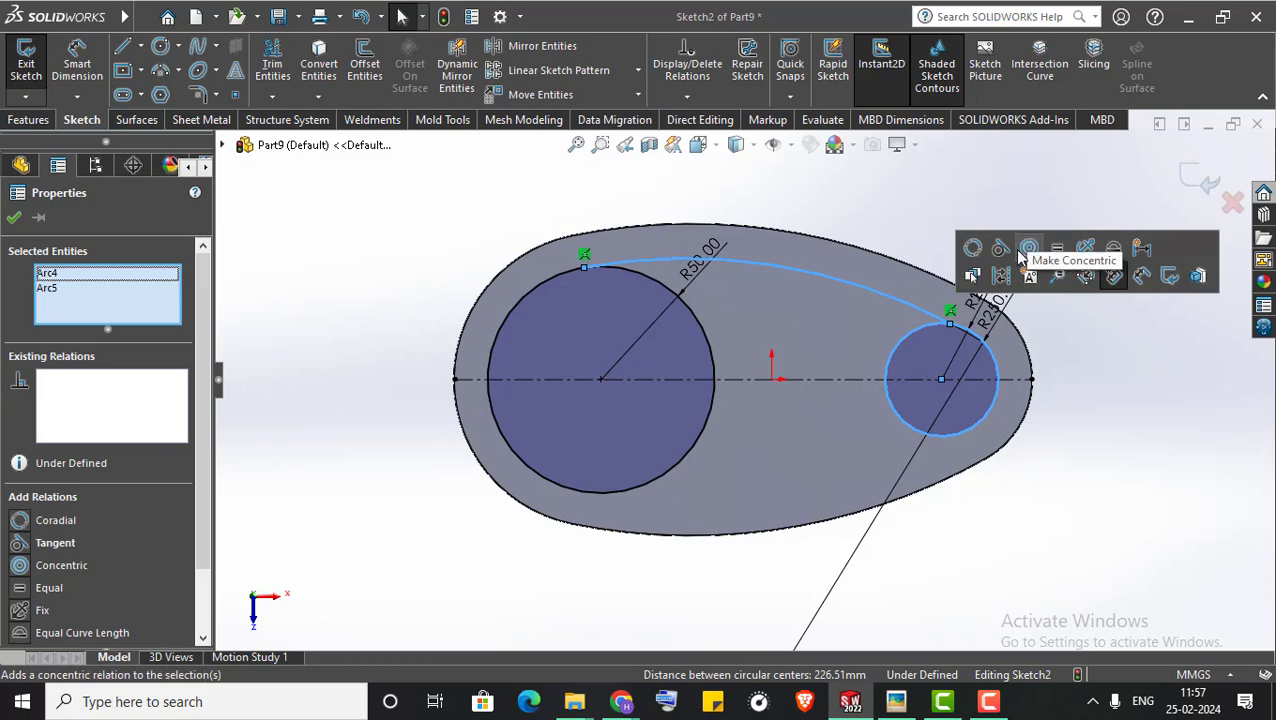
left_click(1029, 247)
left_click(940, 207)
left_click(650, 266)
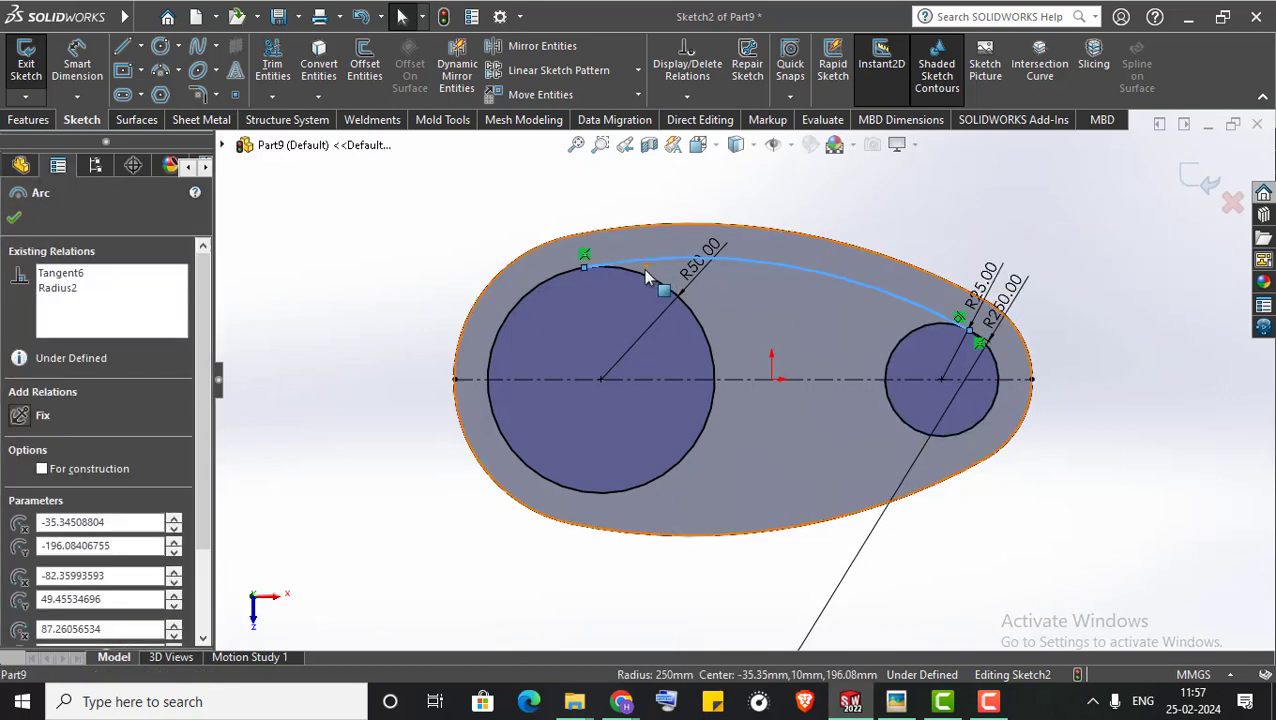
left_click(658, 282, "ctrl")
left_click(737, 192)
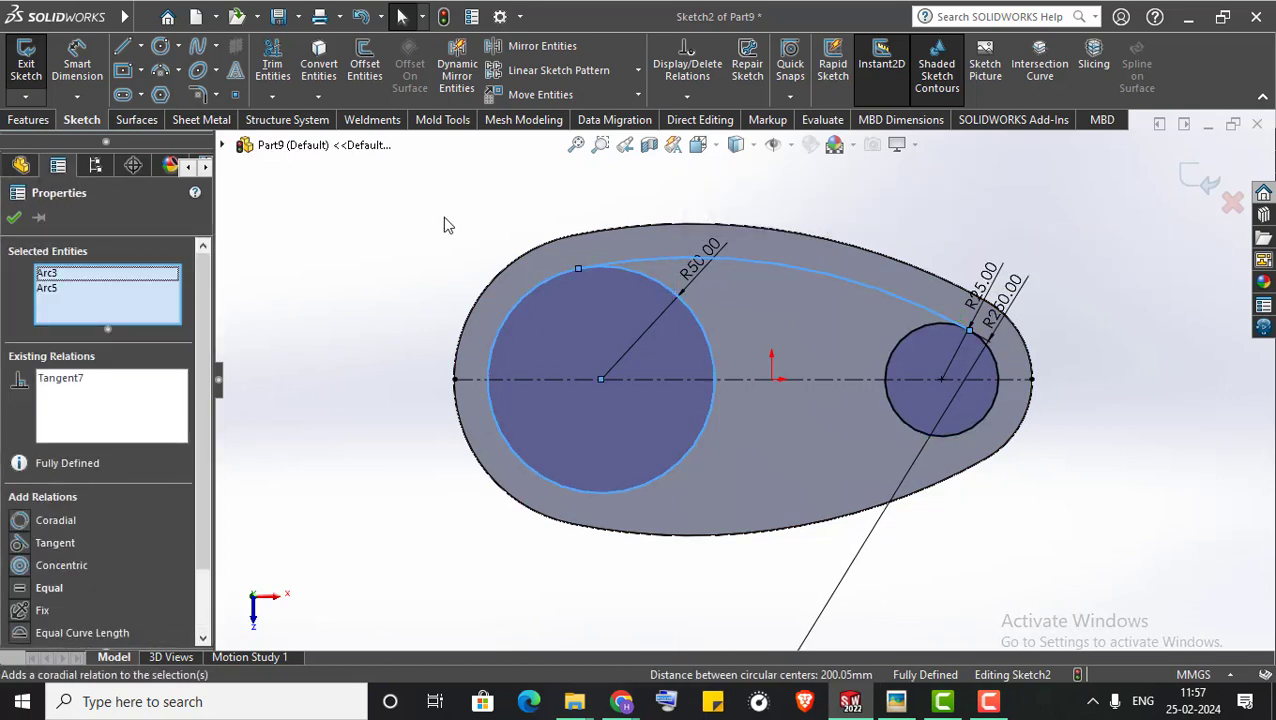
left_click(441, 222)
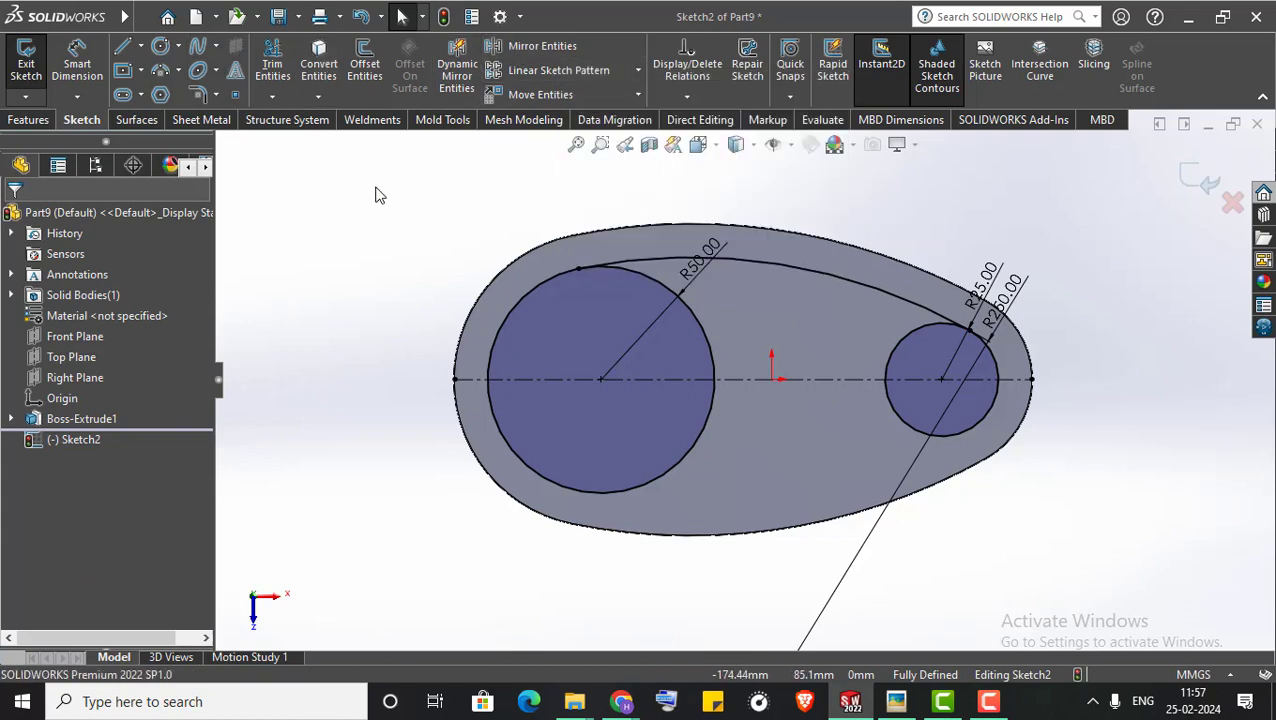
Trim away the lower circle halves and inner arc ends, then exit the sketch
left_click(272, 63)
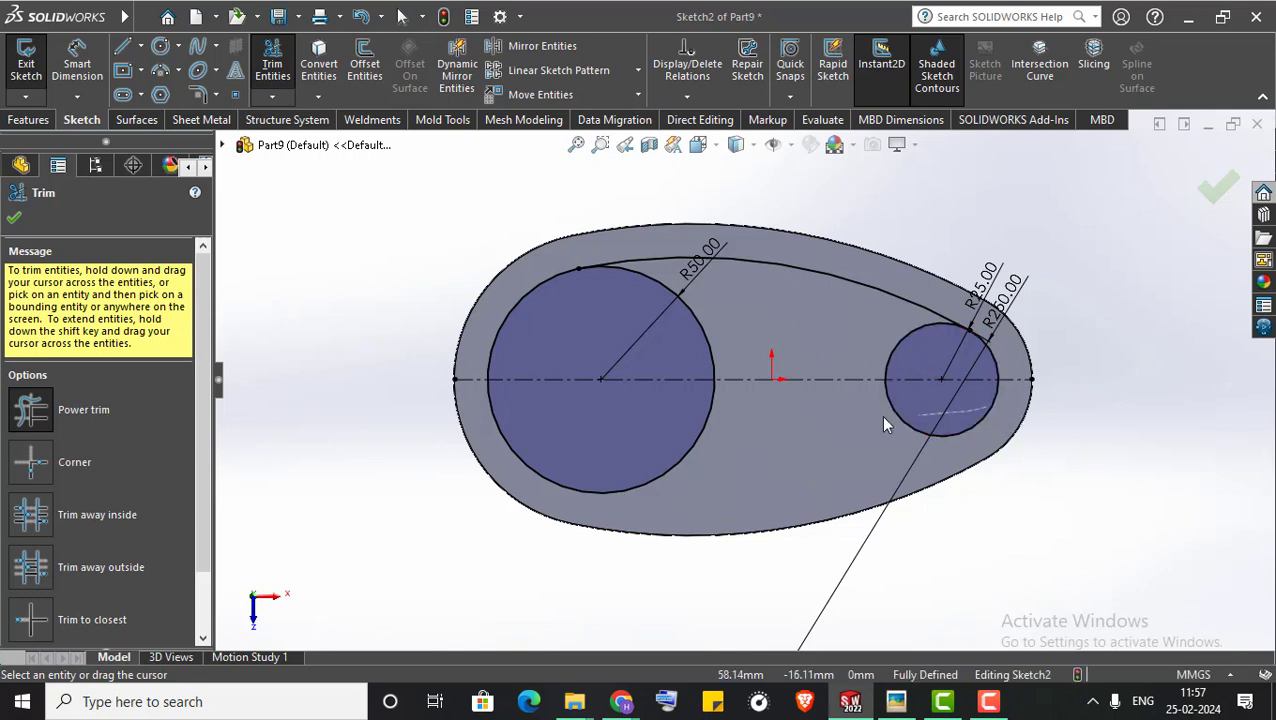
left_click_drag(883, 418, 629, 418)
left_click_drag(857, 345, 548, 349)
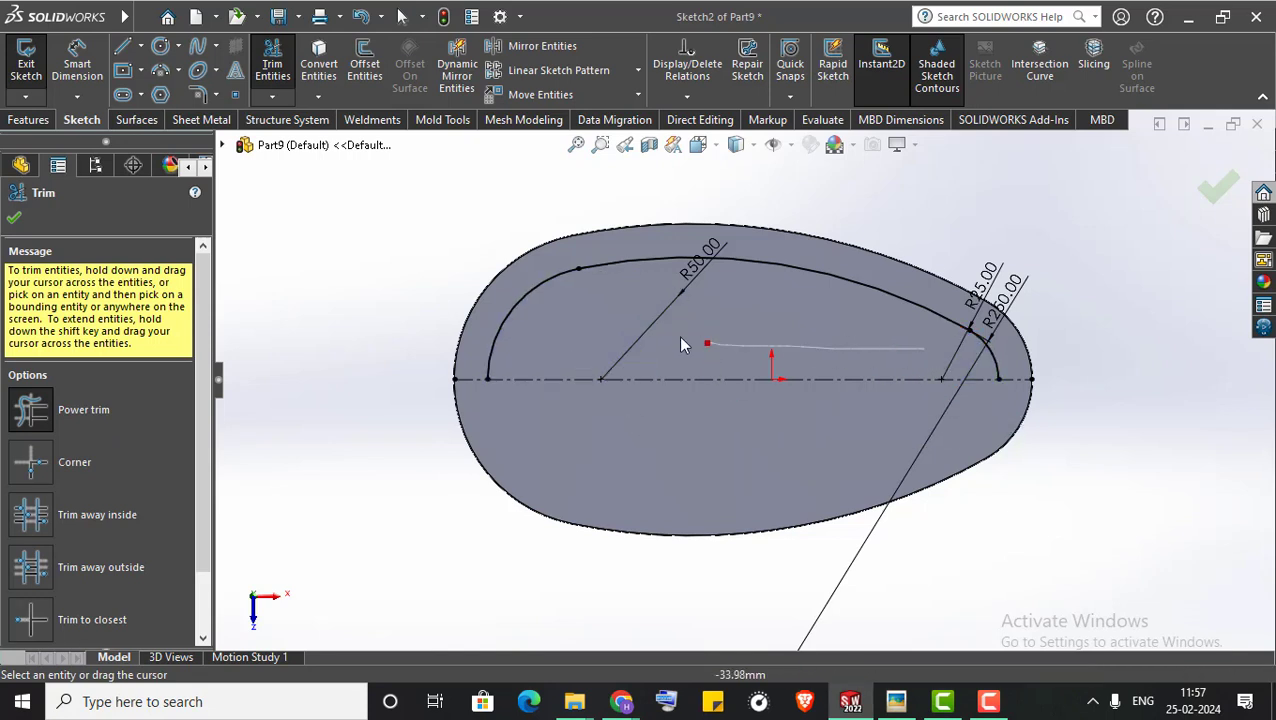
right_click(336, 253)
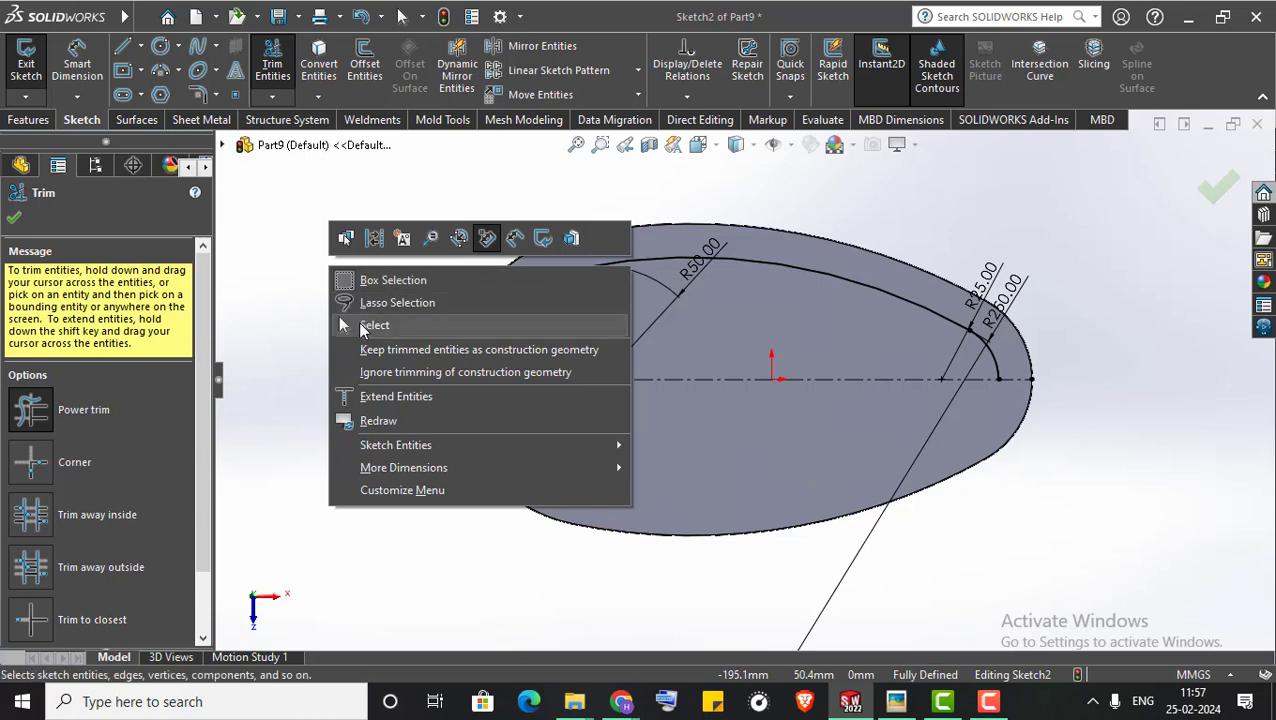
left_click(350, 324)
left_click(1192, 182)
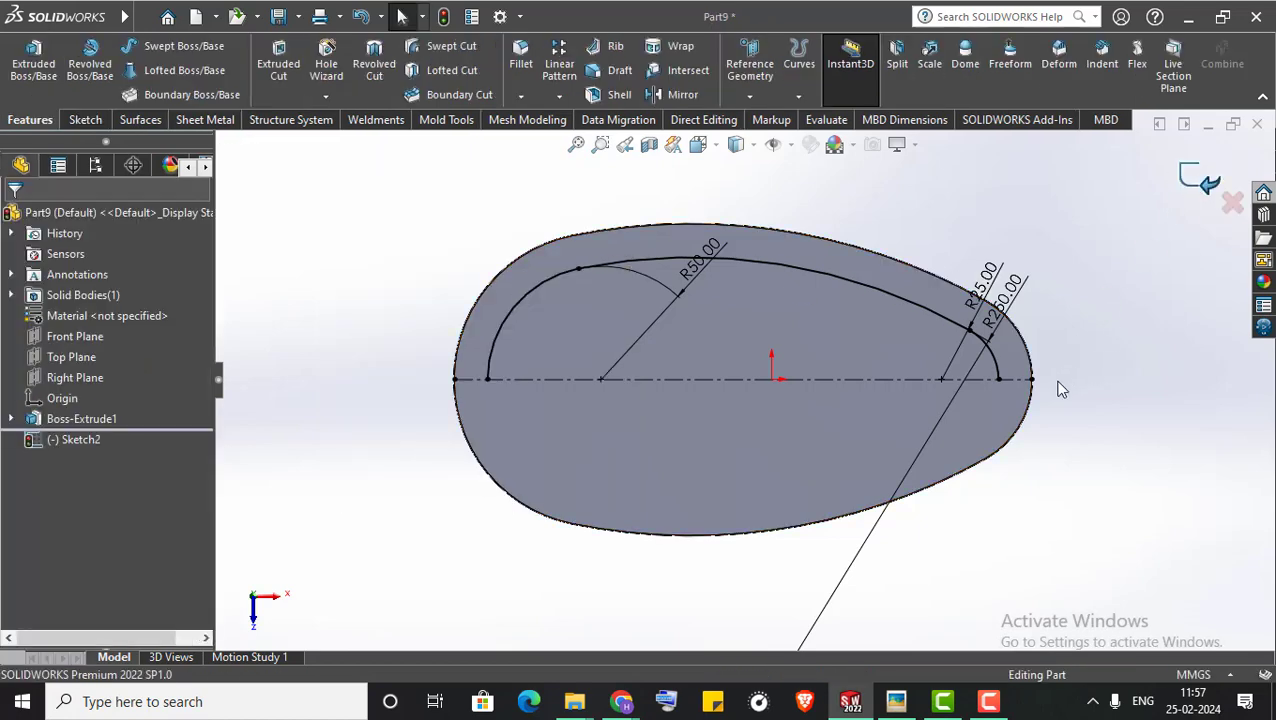
mouse_move(991, 464)
middle_mouse_down()
mouse_move(1057, 258)
mouse_move(1045, 266)
middle_mouse_up()
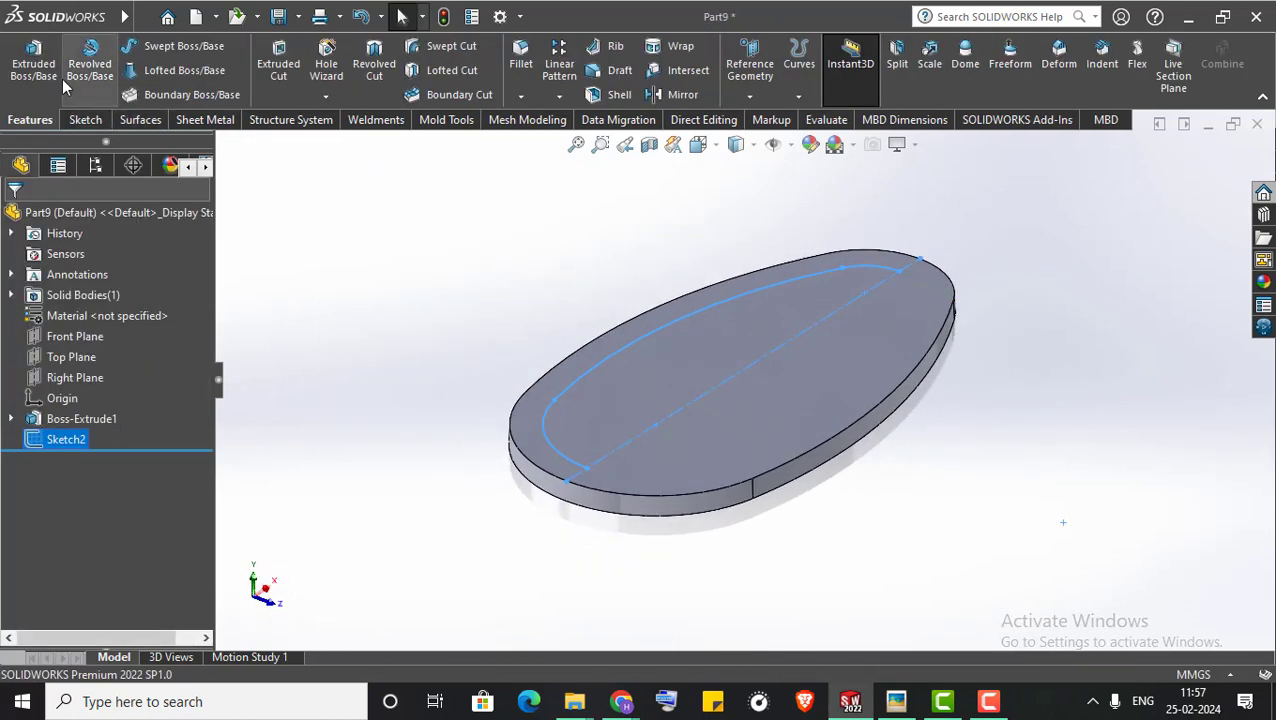
Revolve Sketch2 180° about its centerline into the egg-shaped dome, Revolve1
left_click(87, 91)
left_click(667, 360)
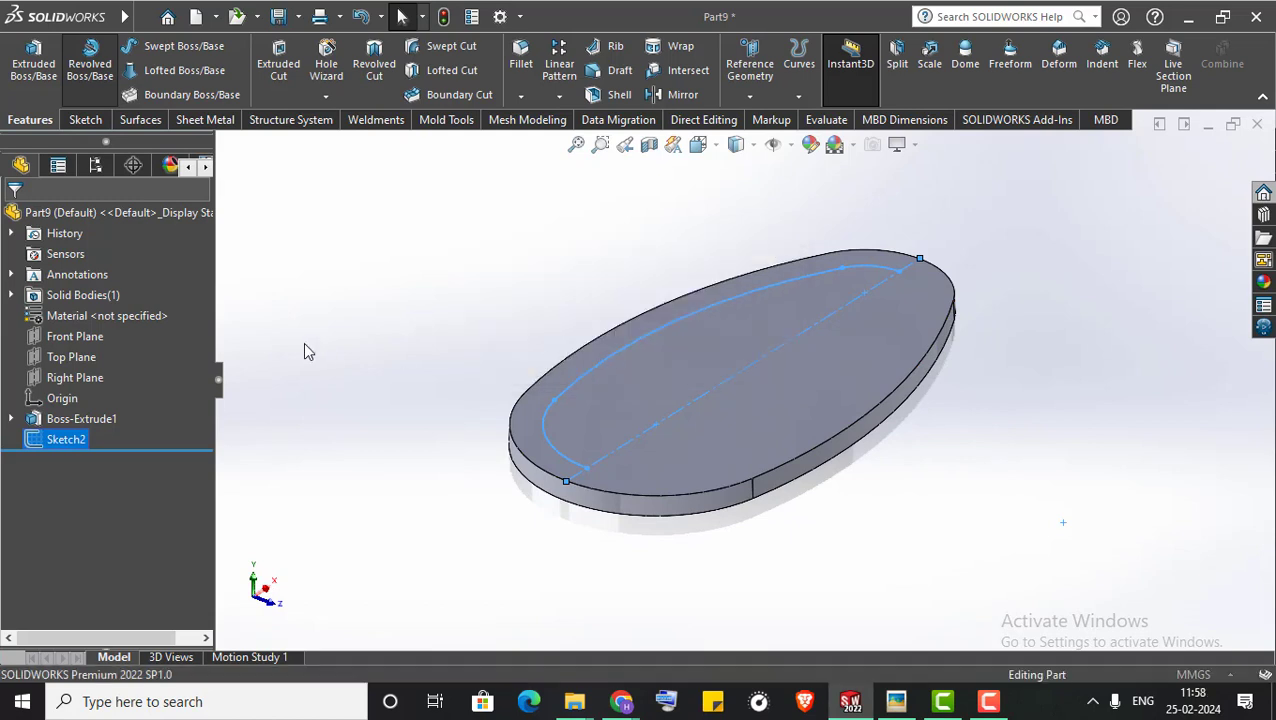
type("180")
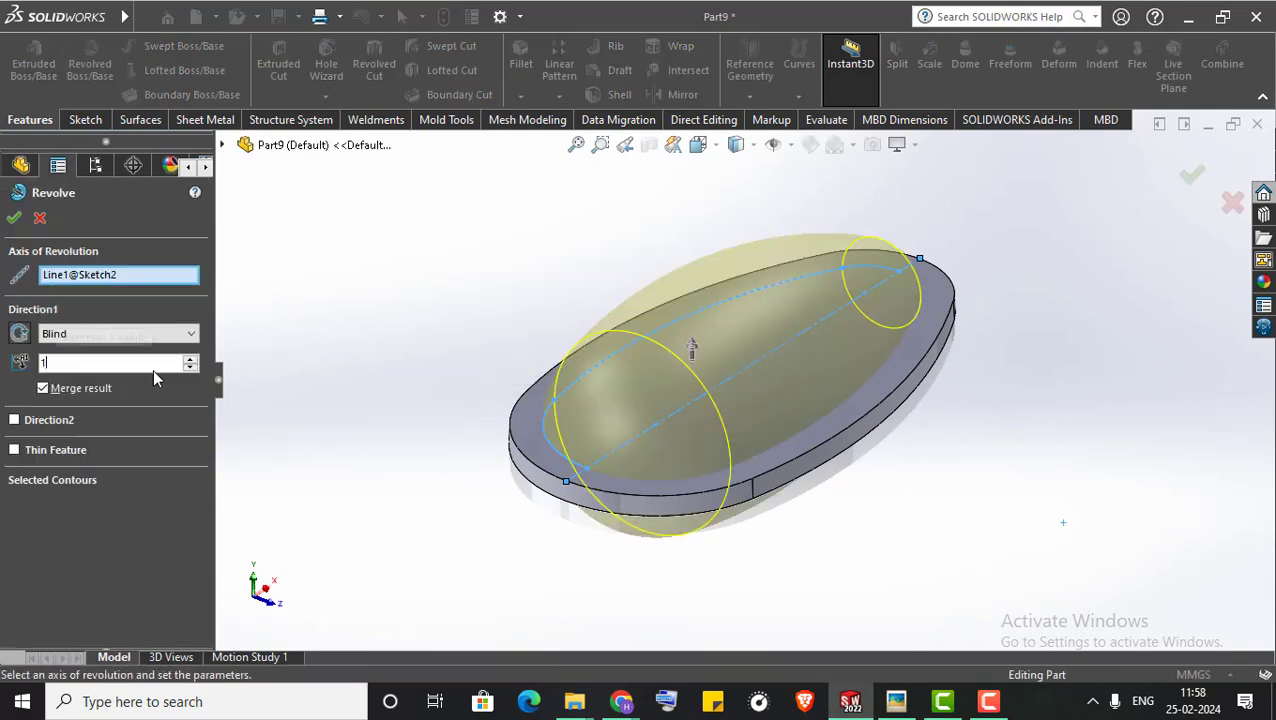
key("Return")
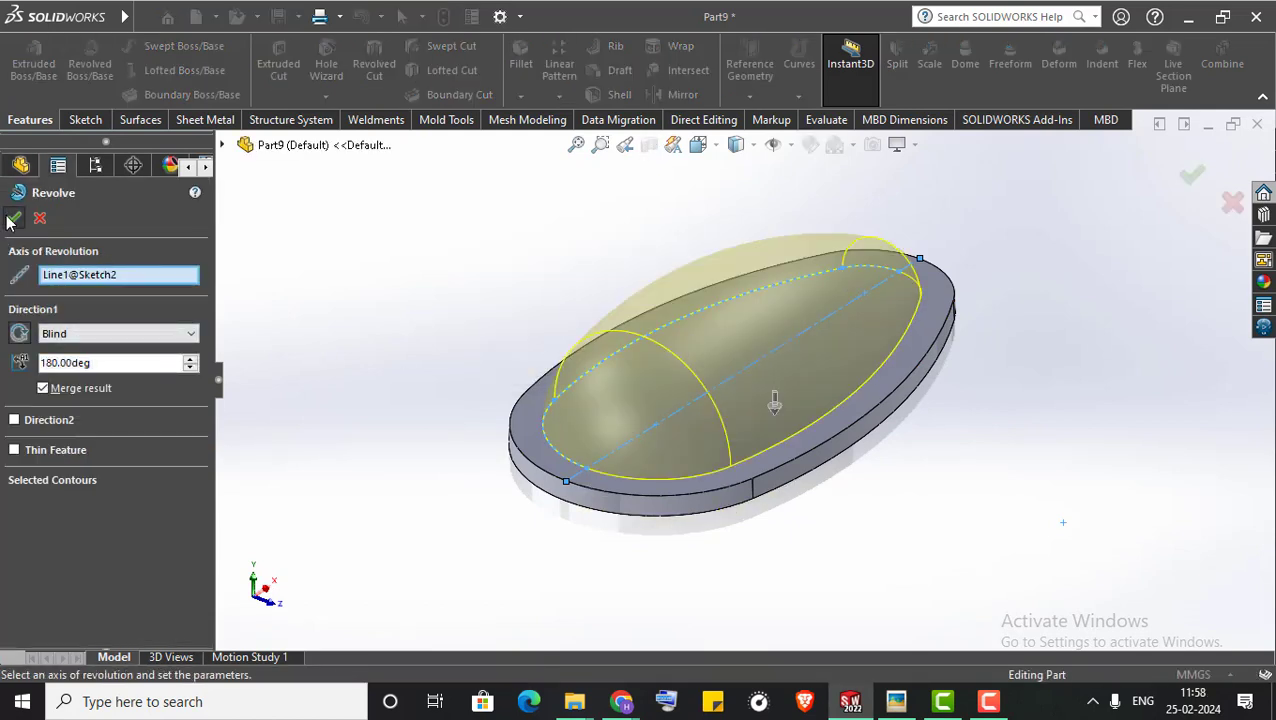
left_click(12, 219)
mouse_move(407, 435)
middle_mouse_down()
mouse_move(421, 250)
mouse_move(360, 480)
mouse_move(399, 444)
mouse_move(390, 489)
mouse_move(500, 430)
middle_mouse_up()
right_click(518, 426)
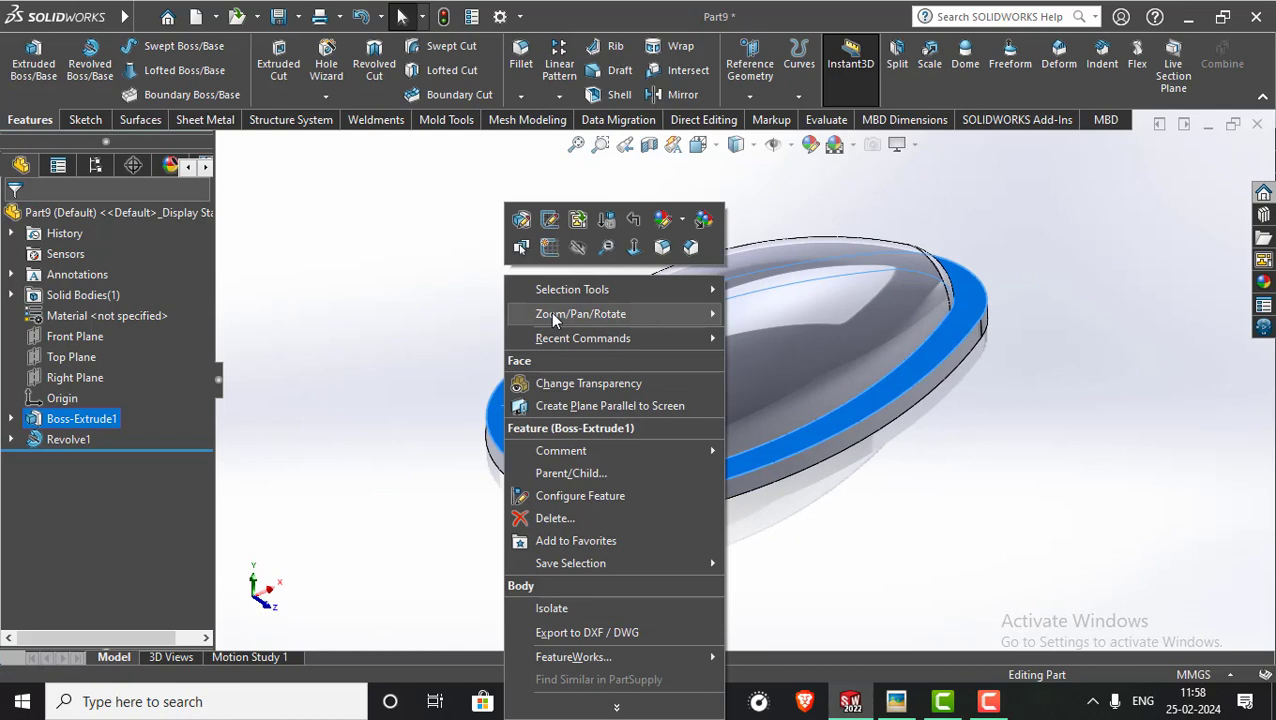
Sketch on the base top face and convert the dome's three faces into footprint lines
left_click(546, 246)
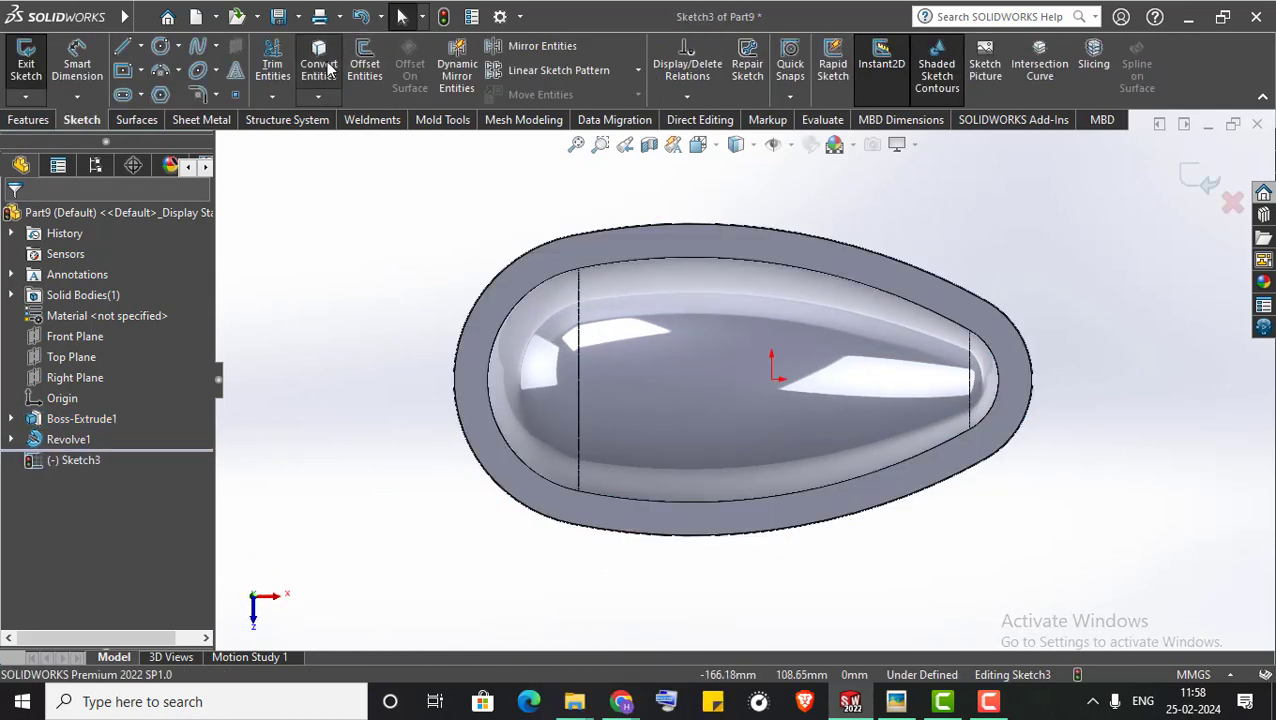
left_click(318, 66)
left_click(559, 379)
left_click(752, 390)
left_click(1000, 379)
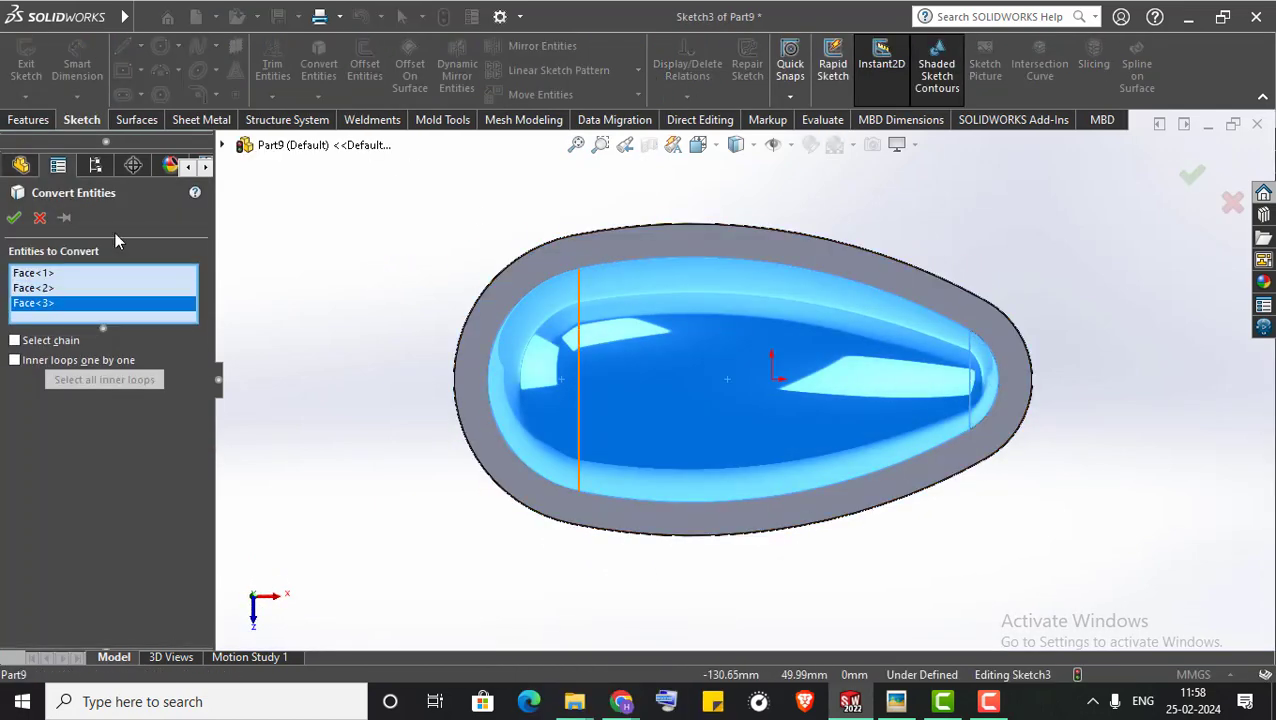
left_click(13, 220)
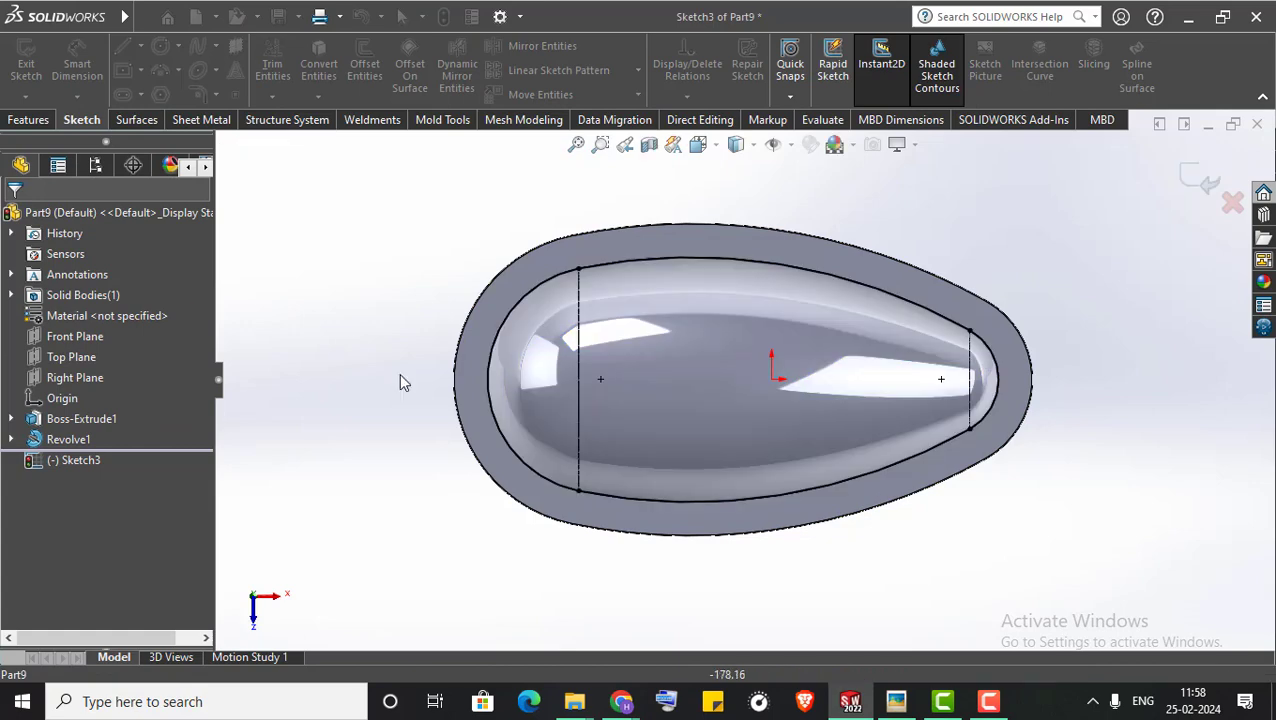
left_click(1200, 185)
mouse_move(1031, 493)
middle_mouse_down()
mouse_move(1077, 253)
mouse_move(1013, 430)
mouse_move(1082, 470)
middle_mouse_up()
key("alt+Tab")
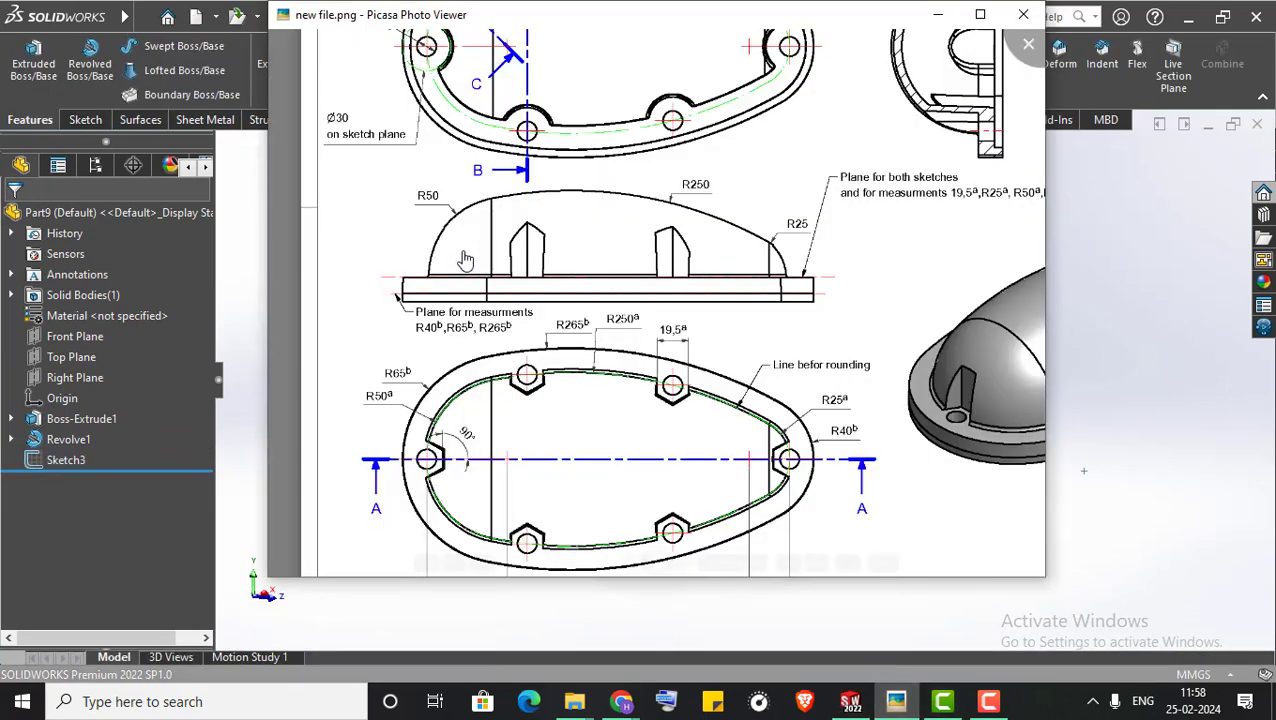
mouse_move(465, 260)
left_mouse_down()
mouse_move(491, 263)
mouse_move(520, 394)
left_mouse_up()
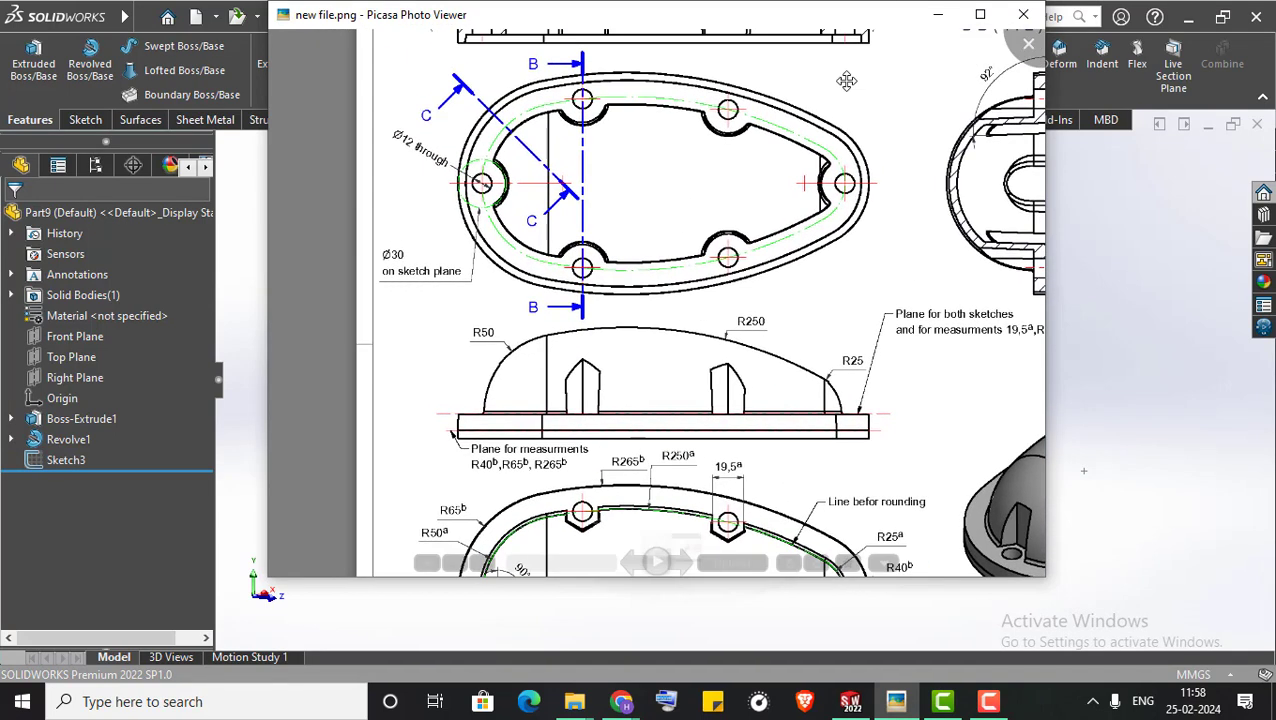
left_click(940, 16)
mouse_move(248, 361)
middle_mouse_down()
mouse_move(248, 393)
mouse_move(397, 452)
middle_mouse_up()
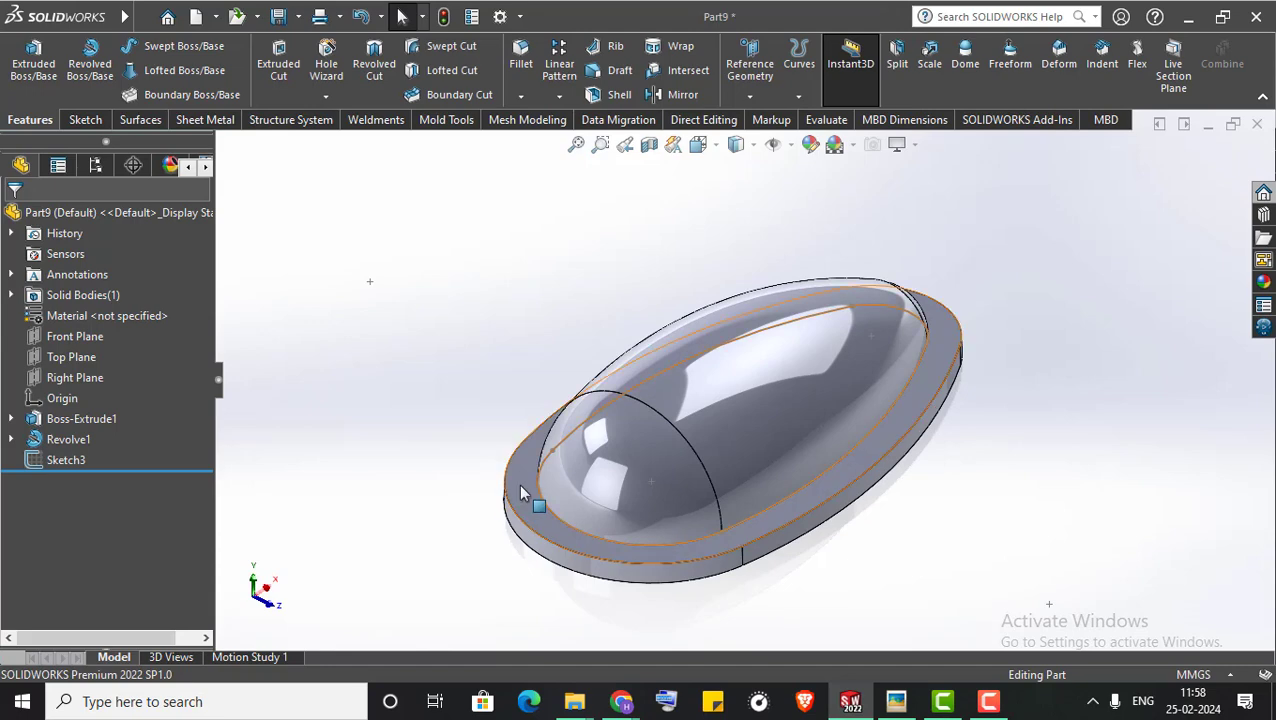
right_click(520, 492)
Sketch an R15 circle on the rim face, centred on the dome's edge at the broad end
left_click(563, 251)
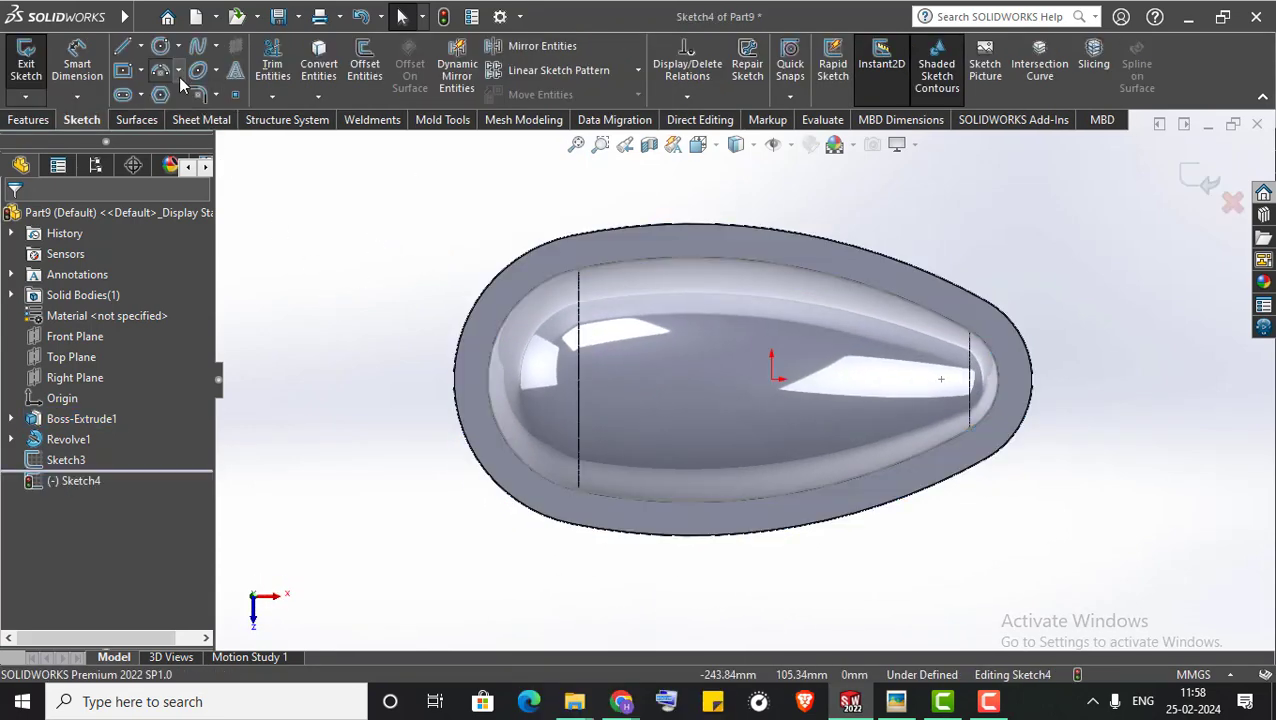
left_click(160, 46)
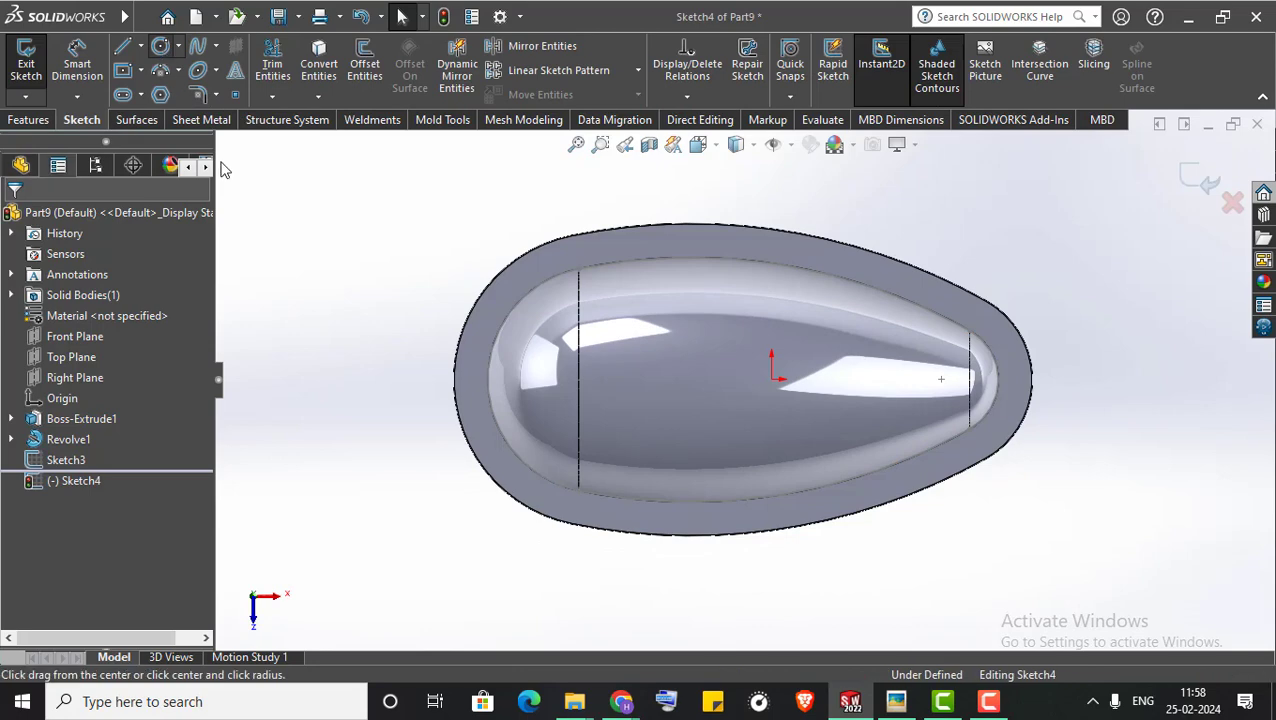
left_click(487, 379)
type("1")
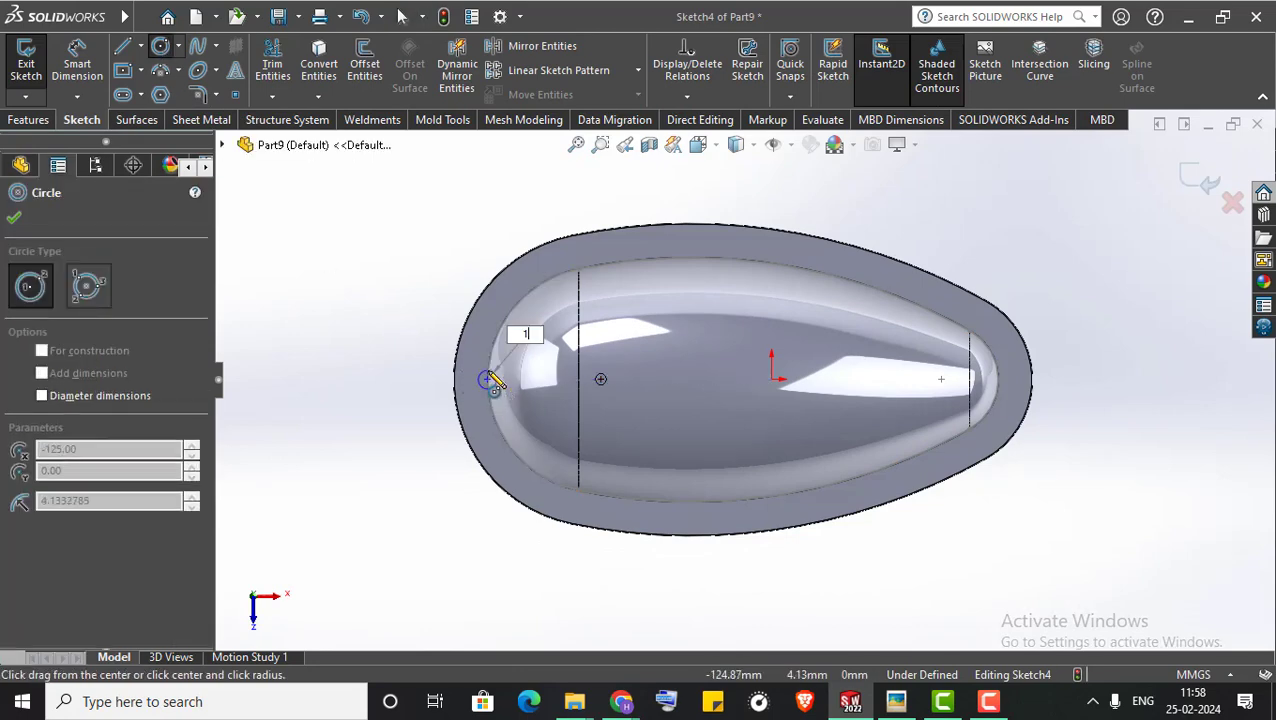
type("5")
key("Return")
right_click(440, 446)
left_click(455, 461)
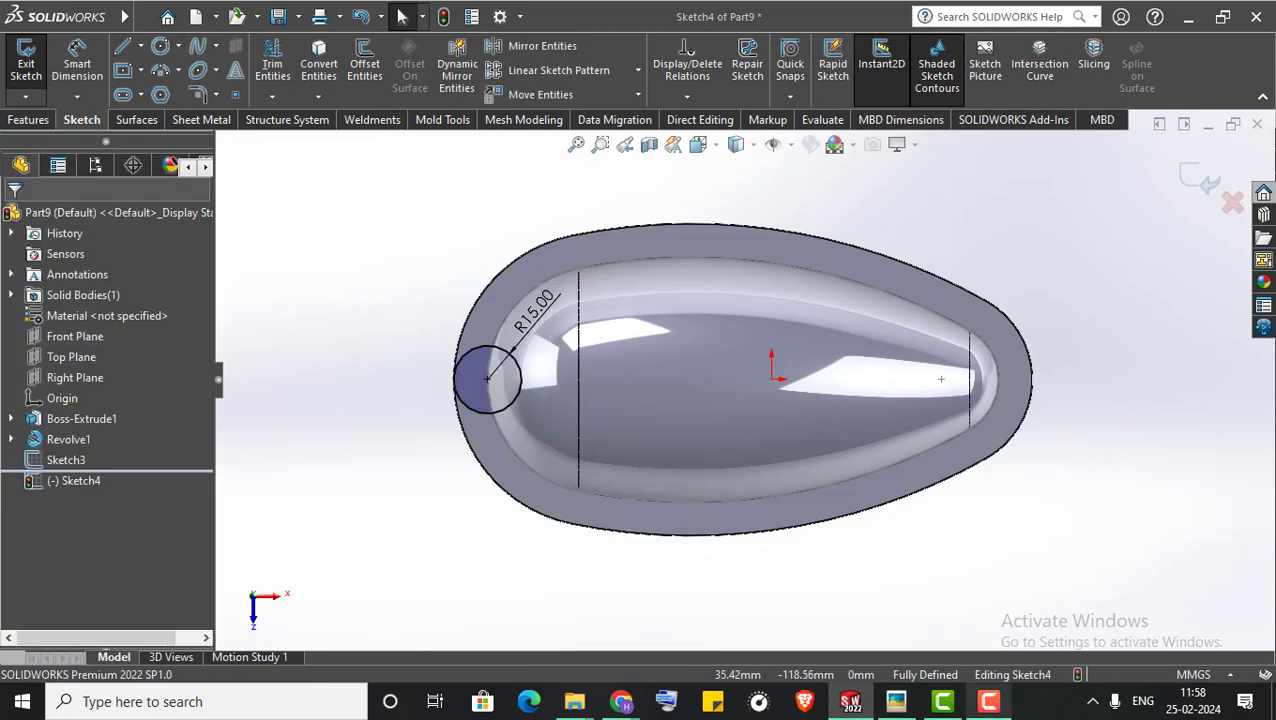
left_click(989, 703)
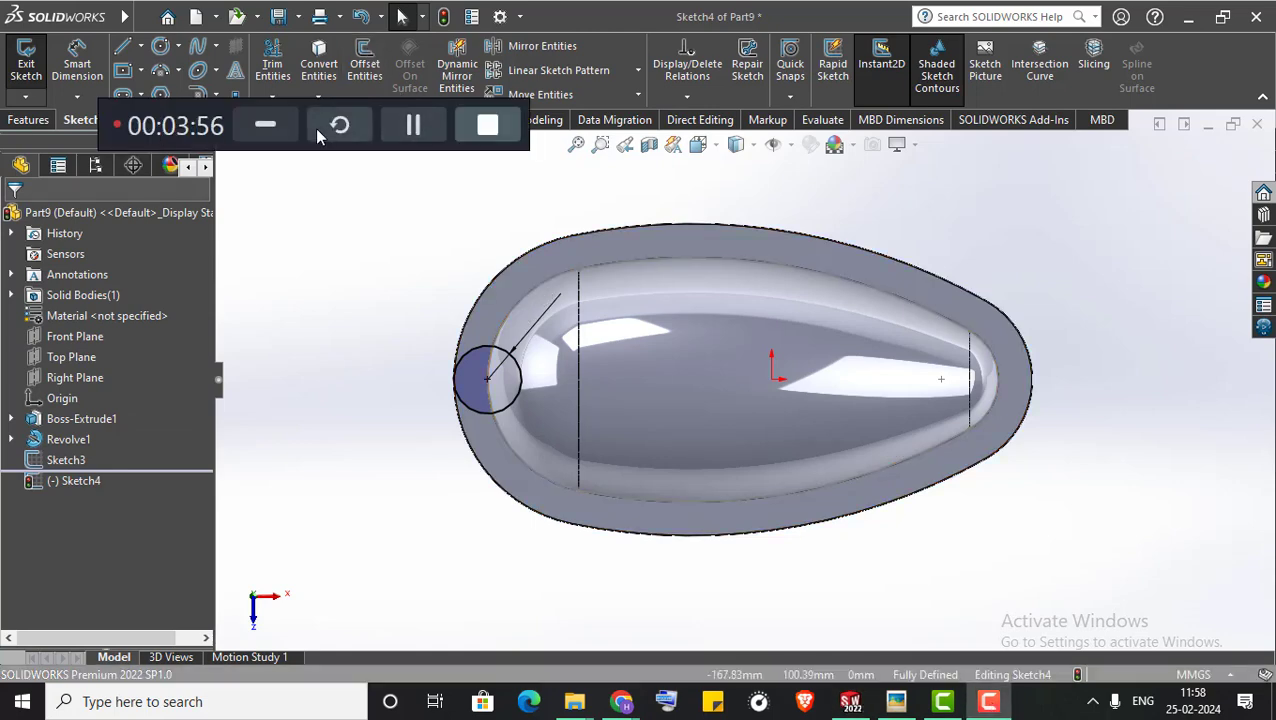
left_click(267, 140)
middle_click_drag(267, 145, 484, 270)
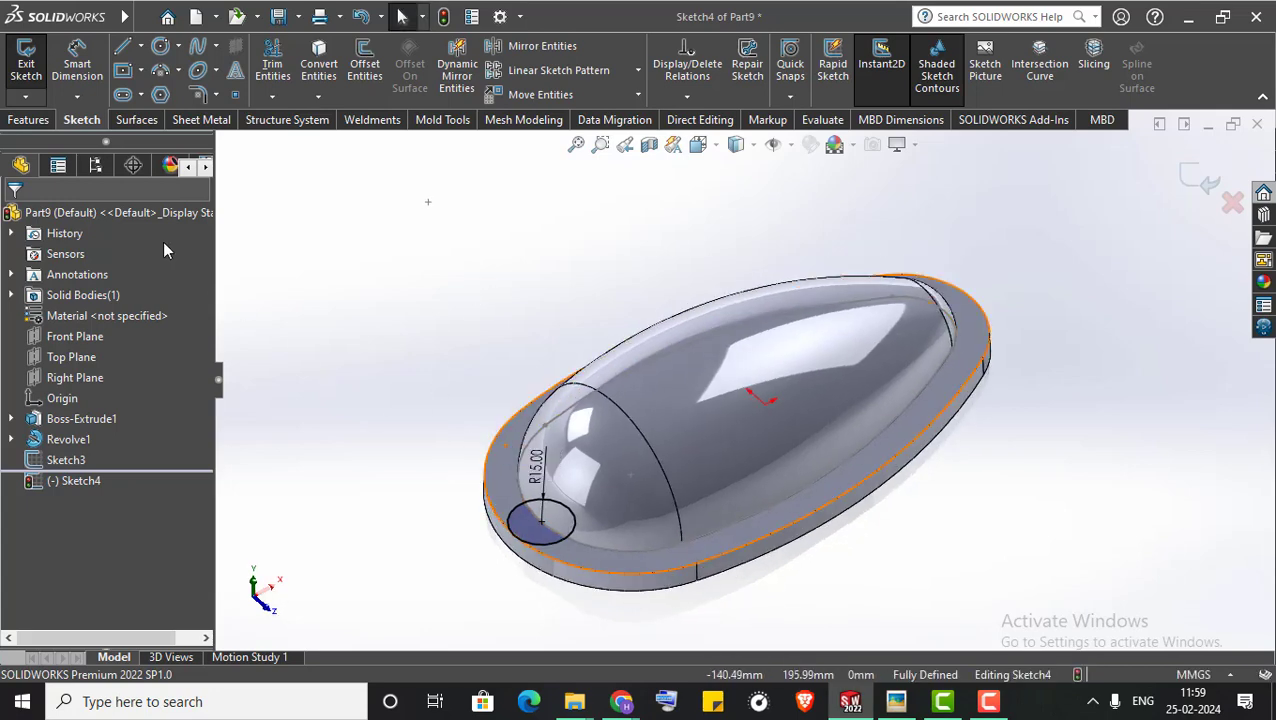
left_click(28, 119)
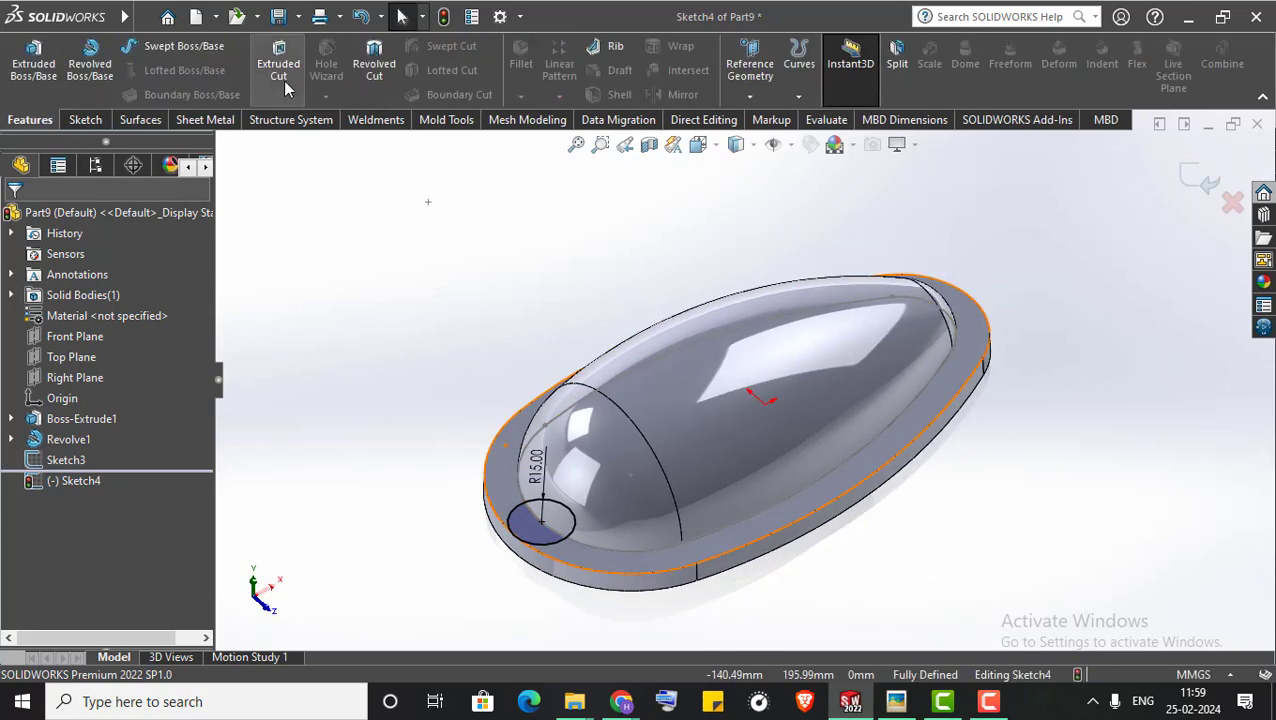
Cut the R15 circle upward Through All with a 2° outward draft
left_click(283, 82)
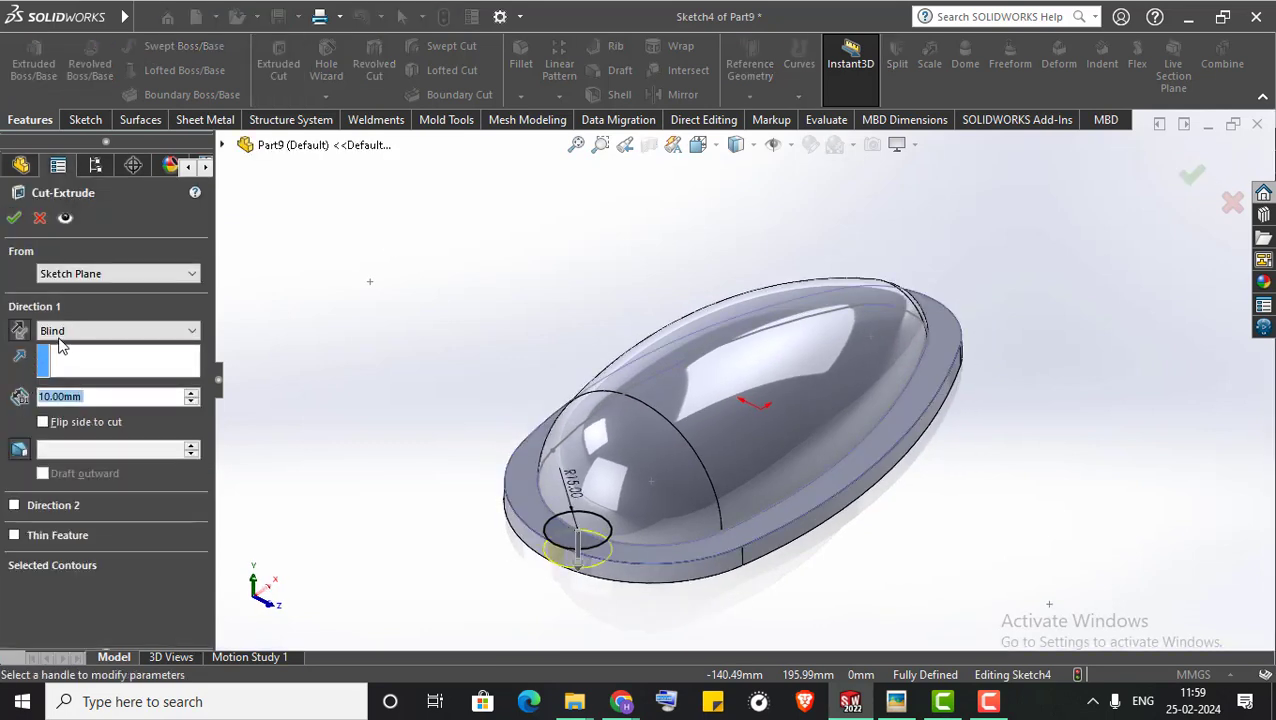
left_click(58, 336)
left_click(60, 357)
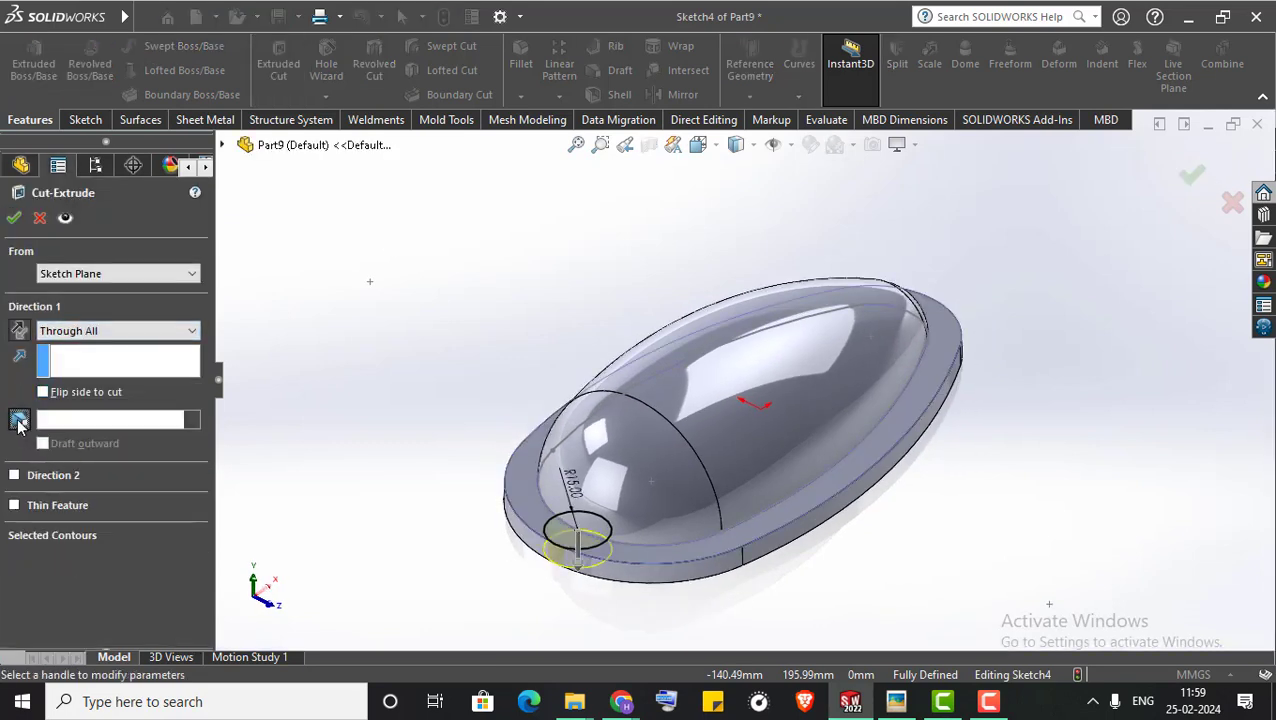
left_click(19, 421)
left_click(18, 330)
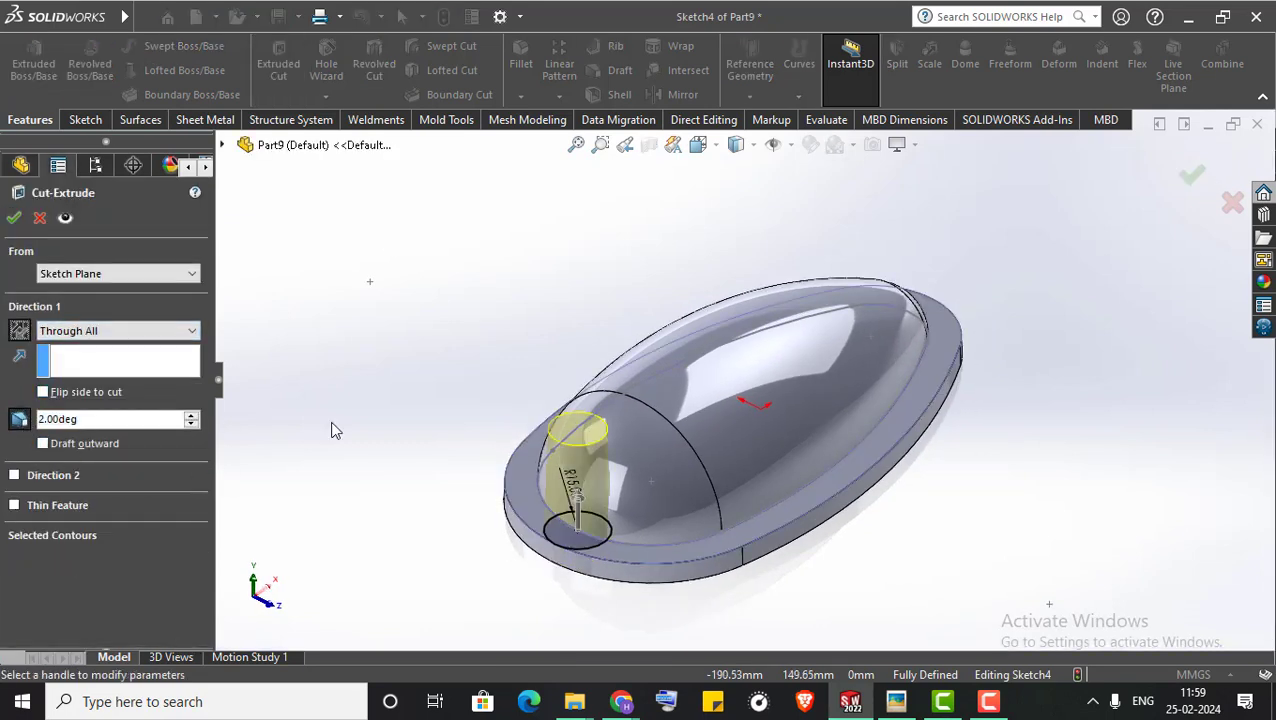
middle_click_drag(333, 425, 342, 364)
left_click(42, 443)
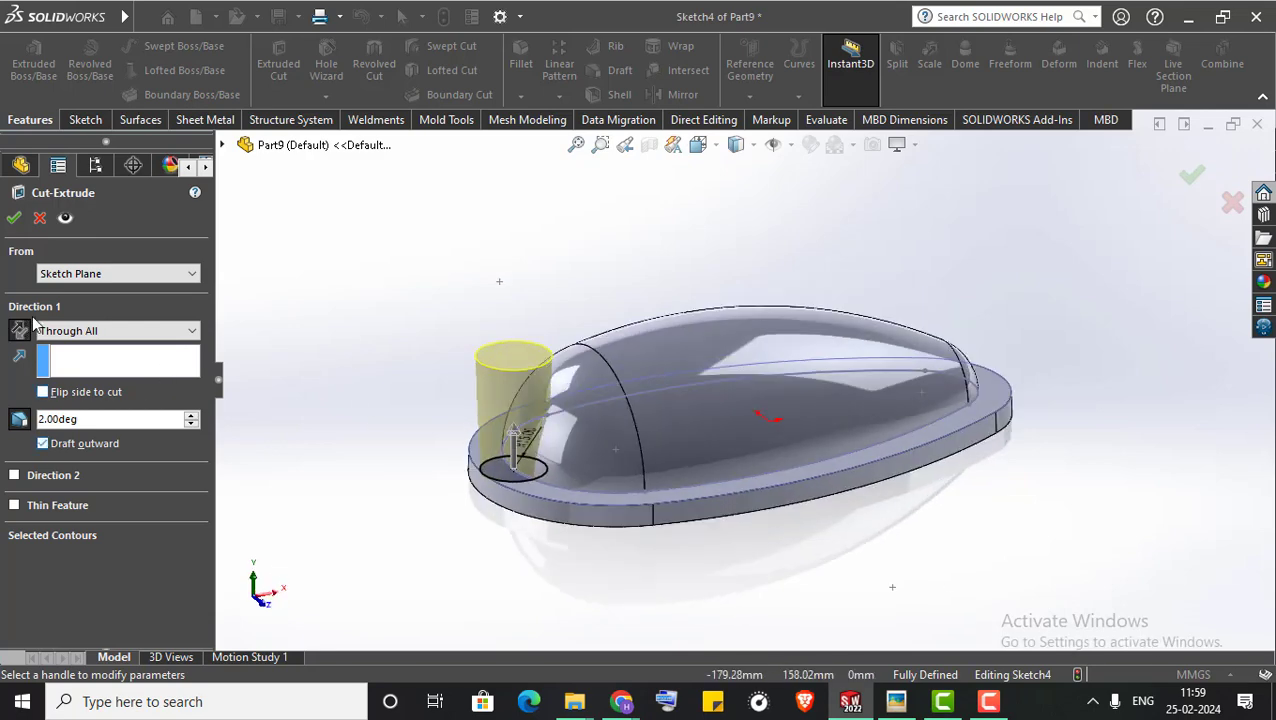
left_click(15, 219)
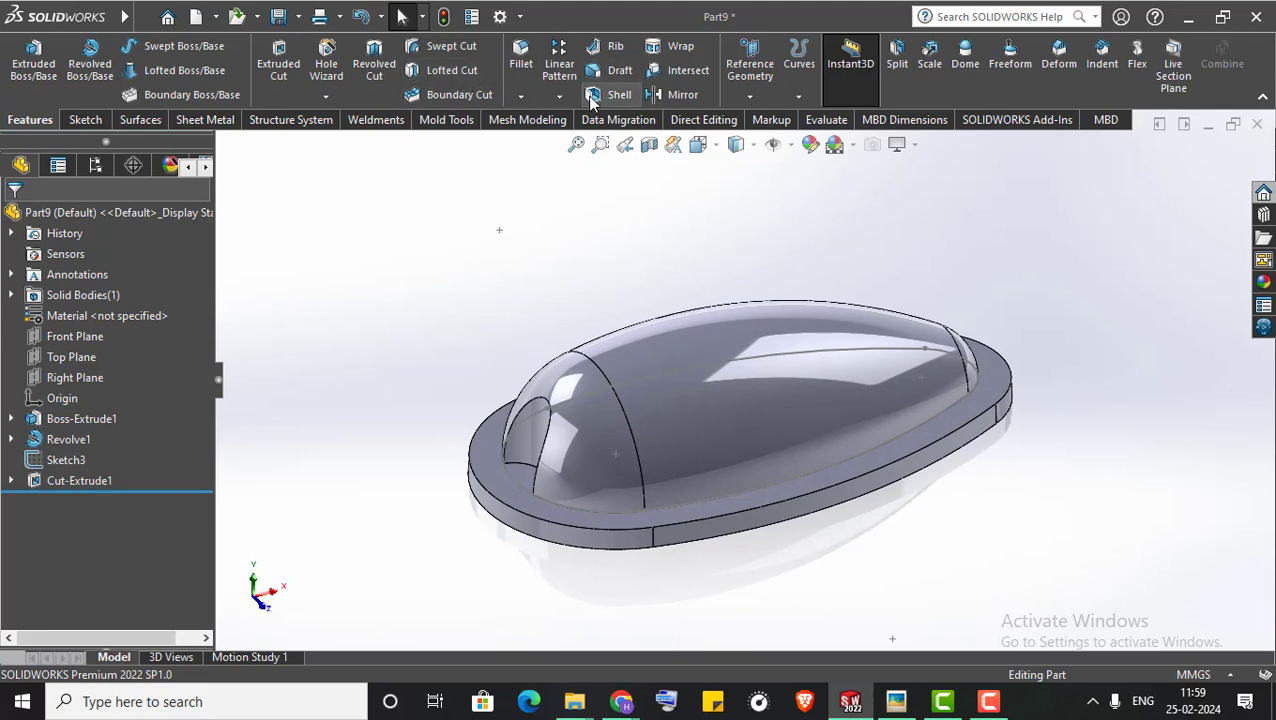
left_click(559, 95)
left_click(583, 210)
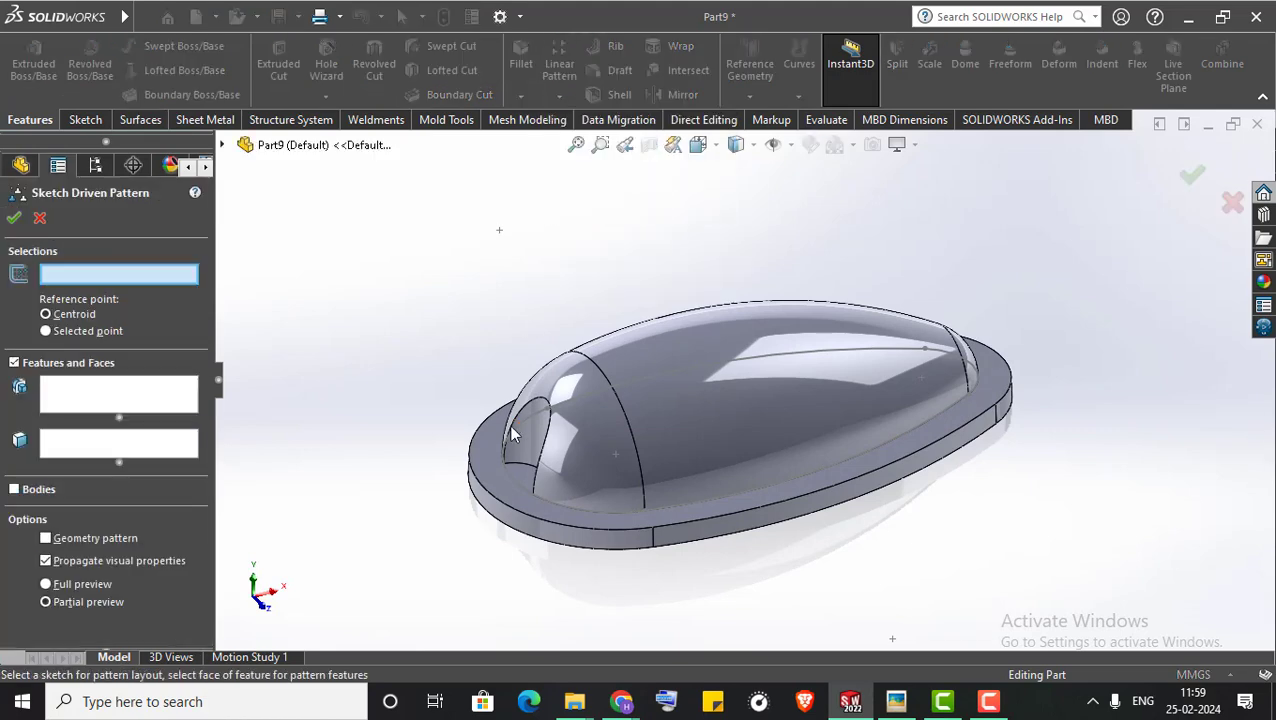
left_click(511, 482)
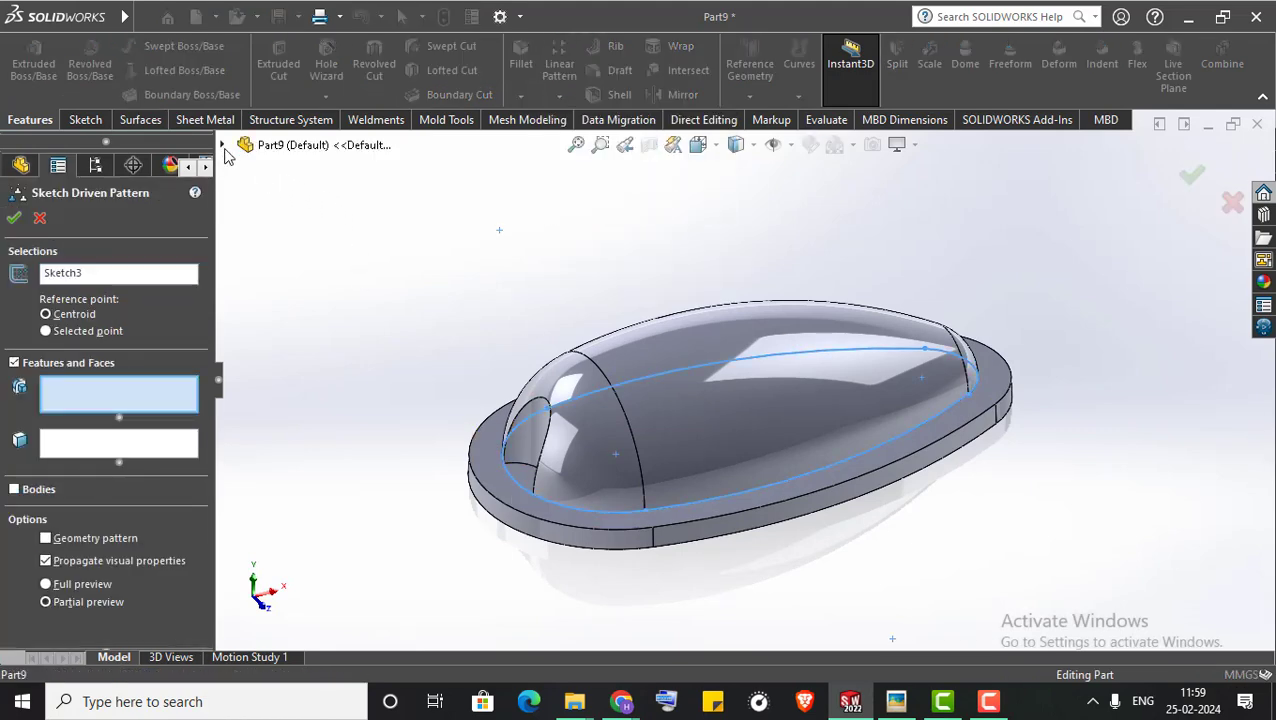
left_click(222, 144)
left_click(305, 413)
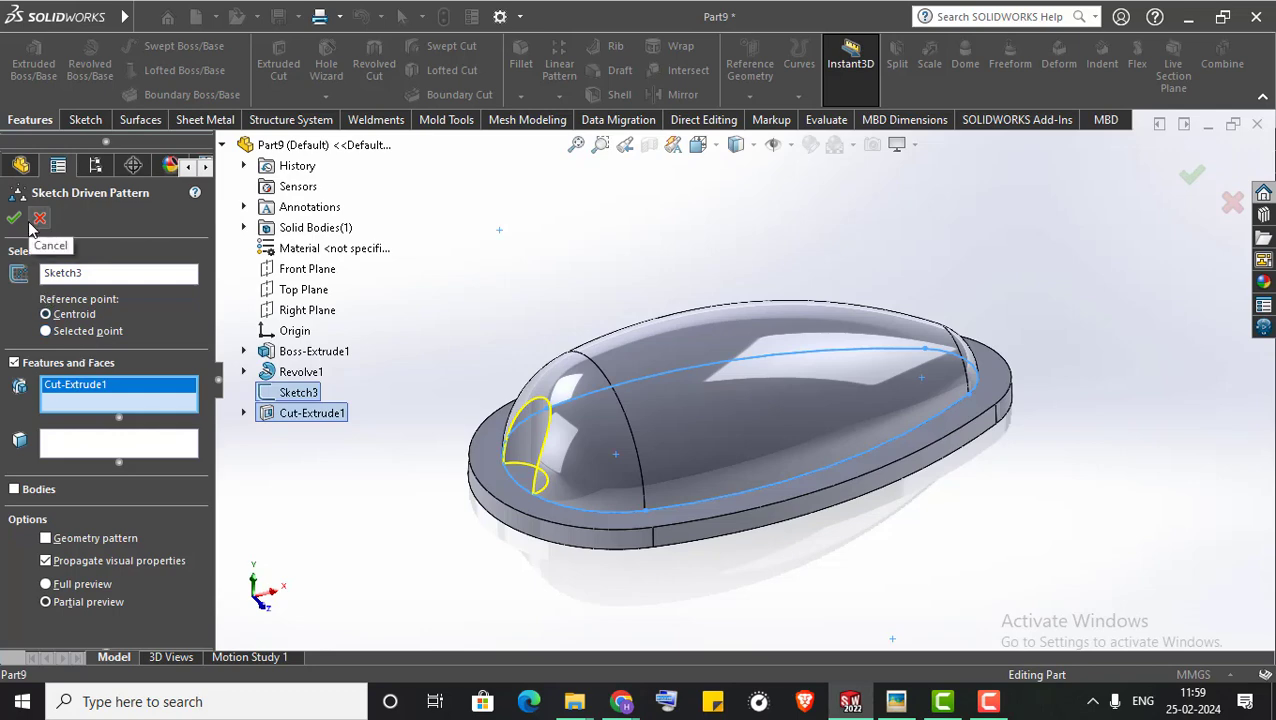
middle_click_drag(467, 449, 494, 520)
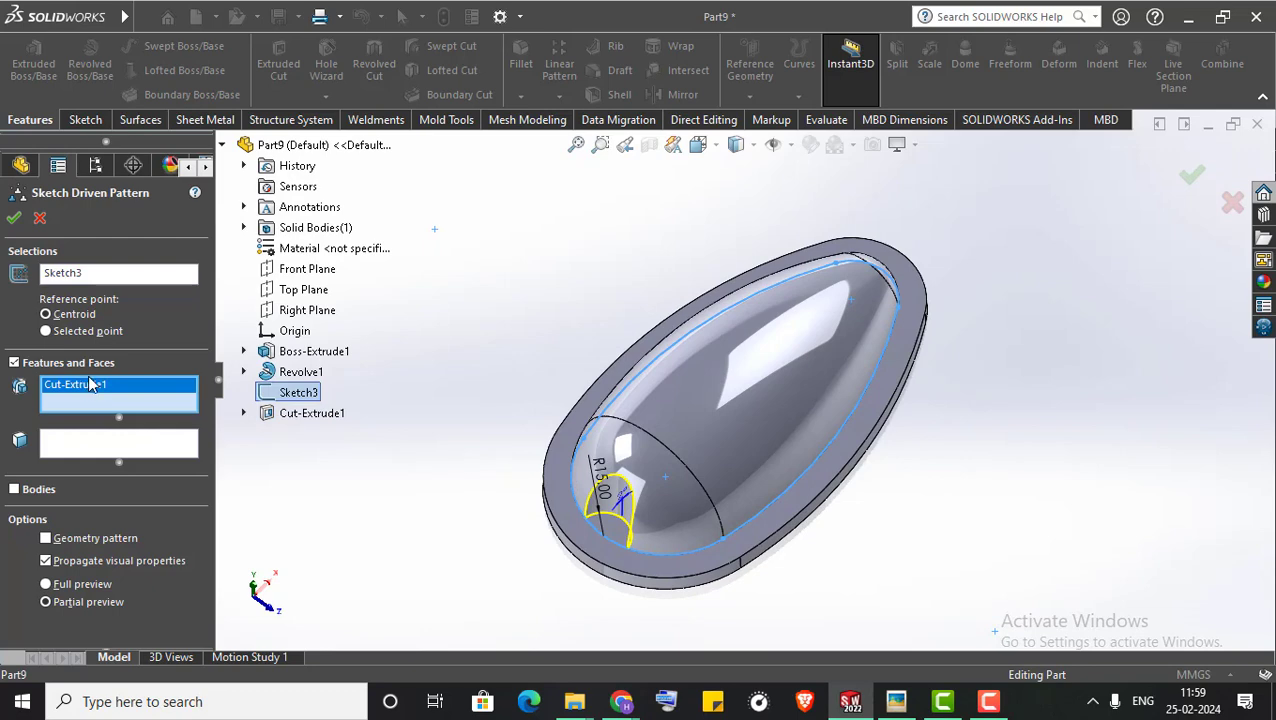
left_click(40, 218)
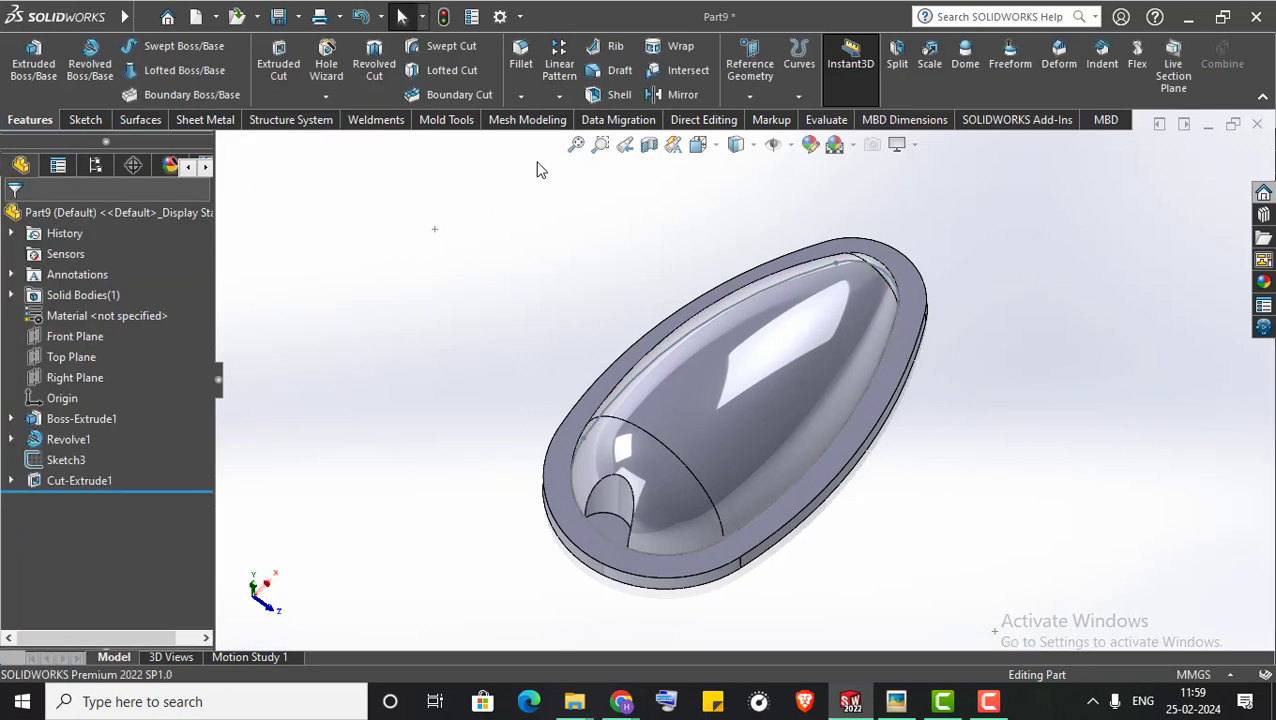
Curve-pattern Cut-Extrude1 into 6 equally spaced instances along the whole Sketch3 outline
left_click(558, 98)
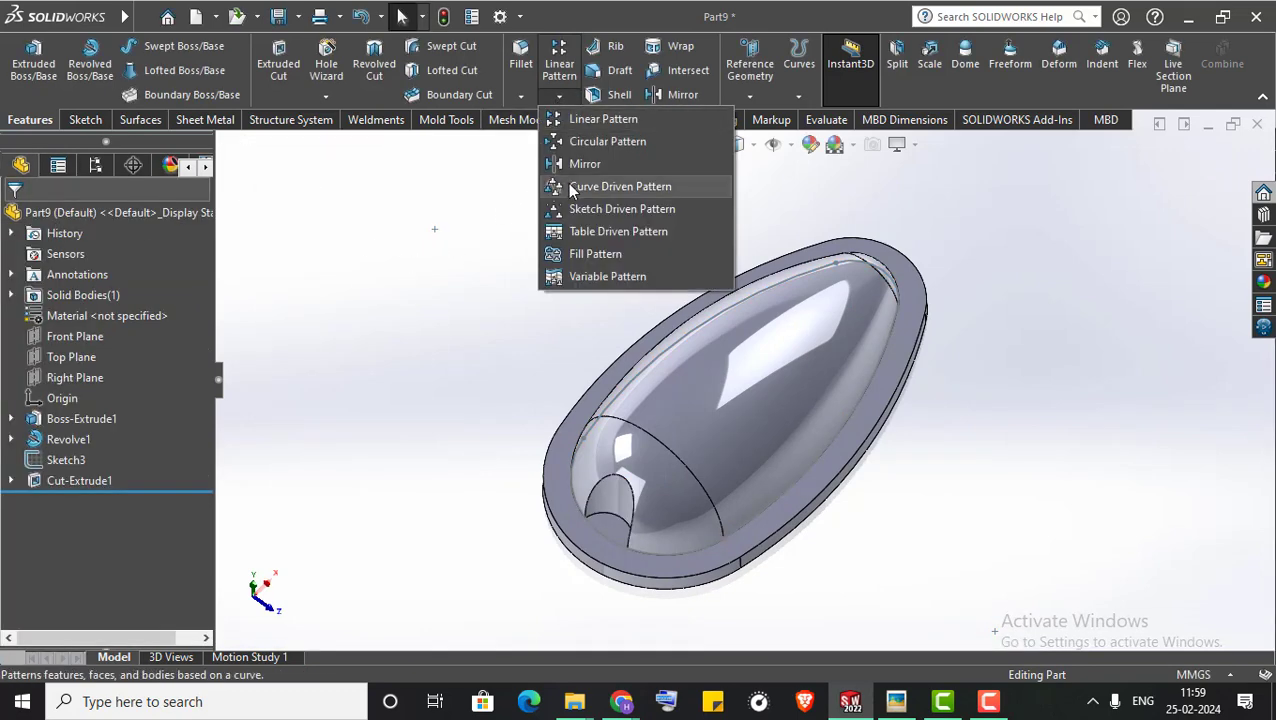
left_click(545, 187)
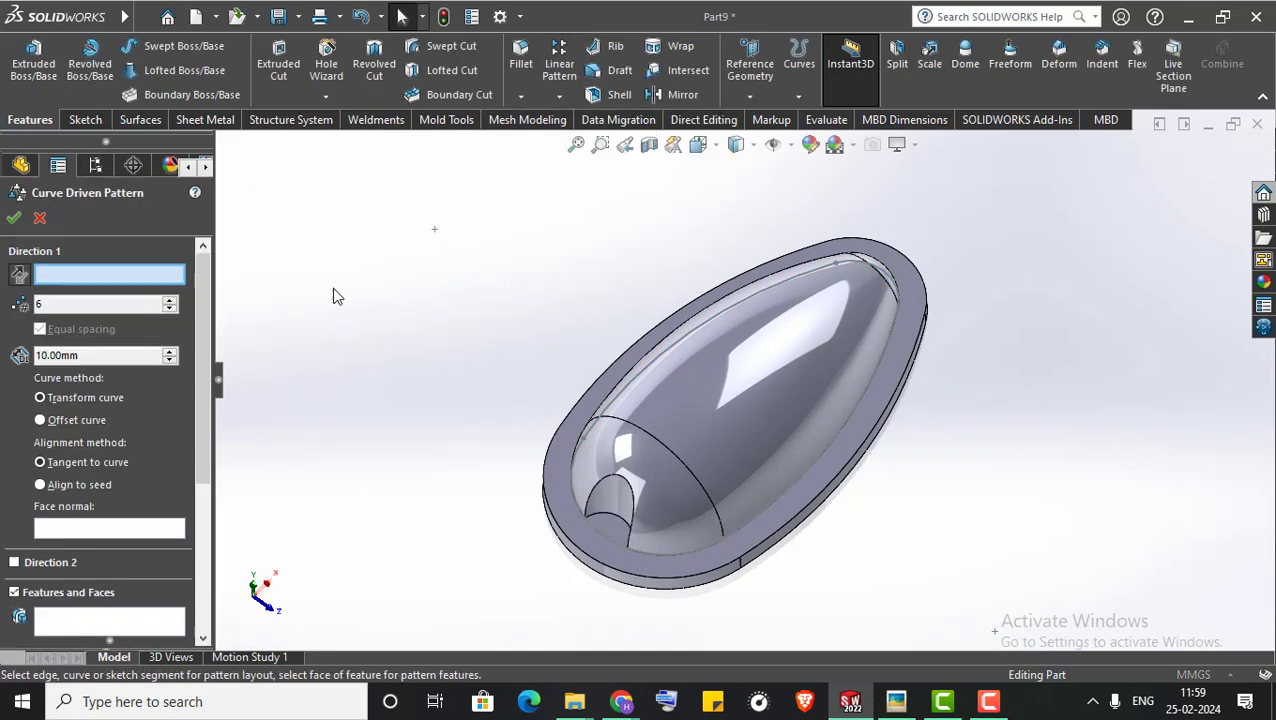
left_click(576, 478)
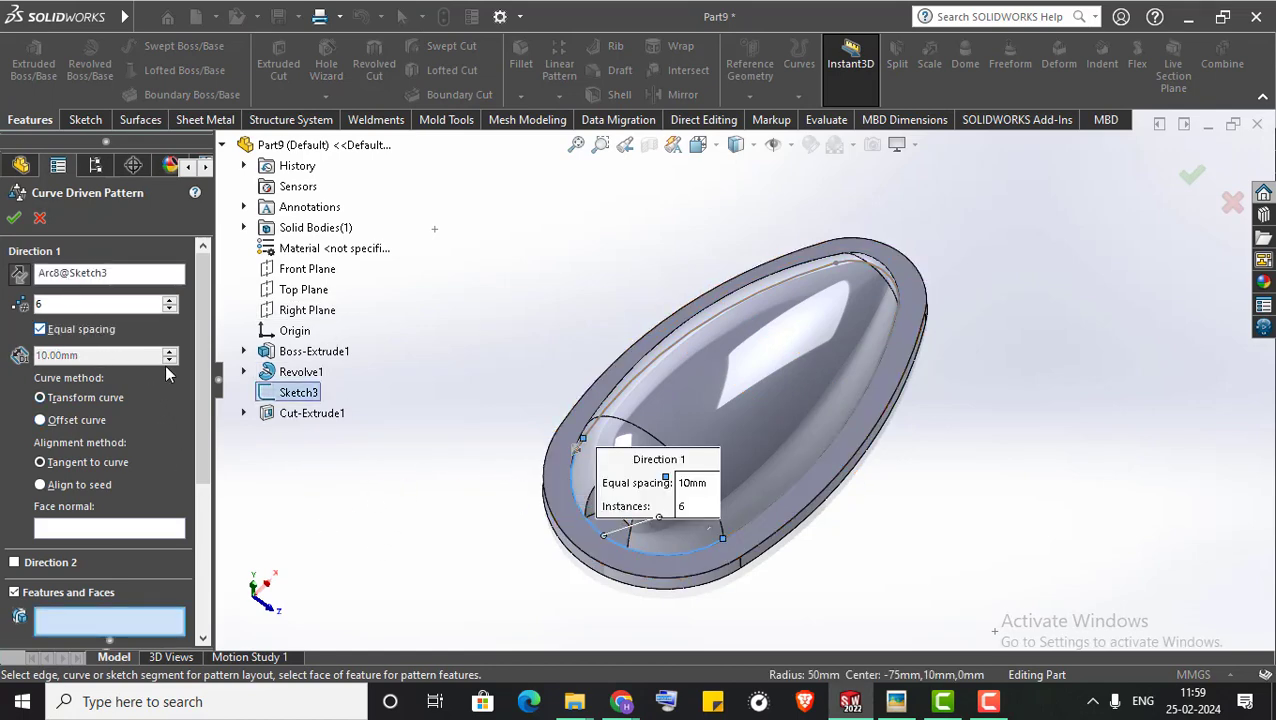
right_click(96, 277)
left_click(125, 302)
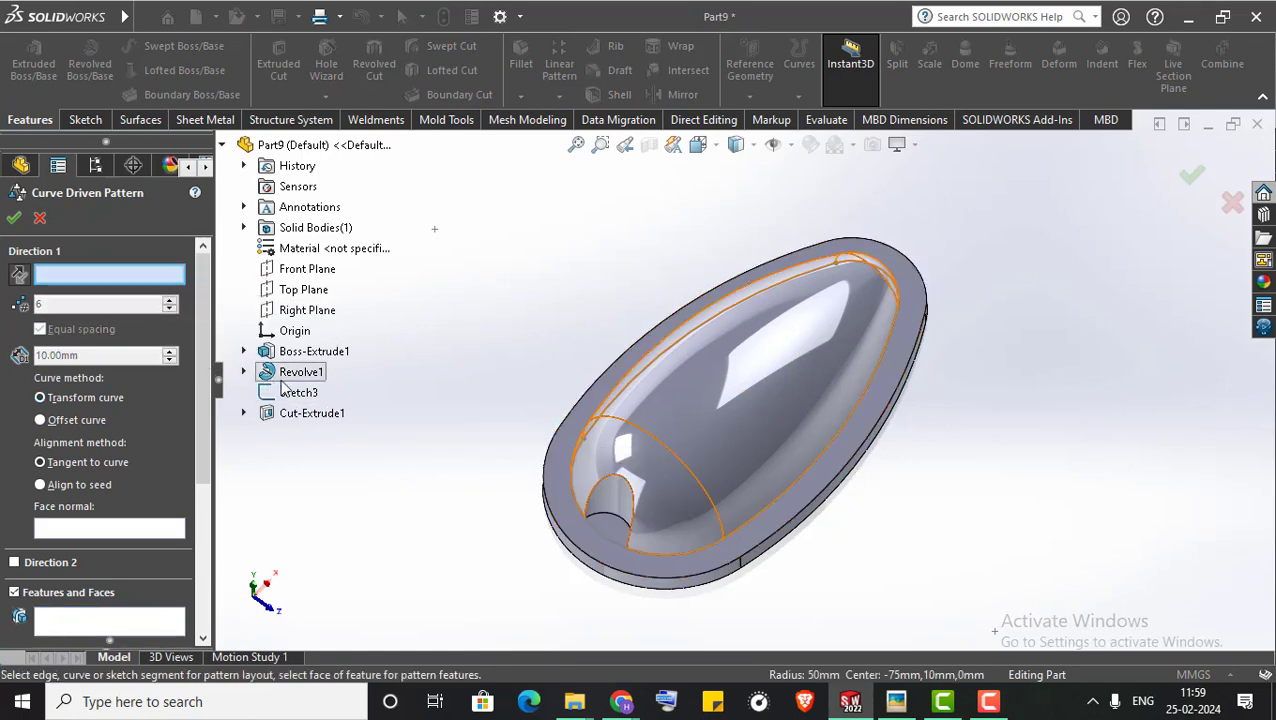
left_click(298, 392)
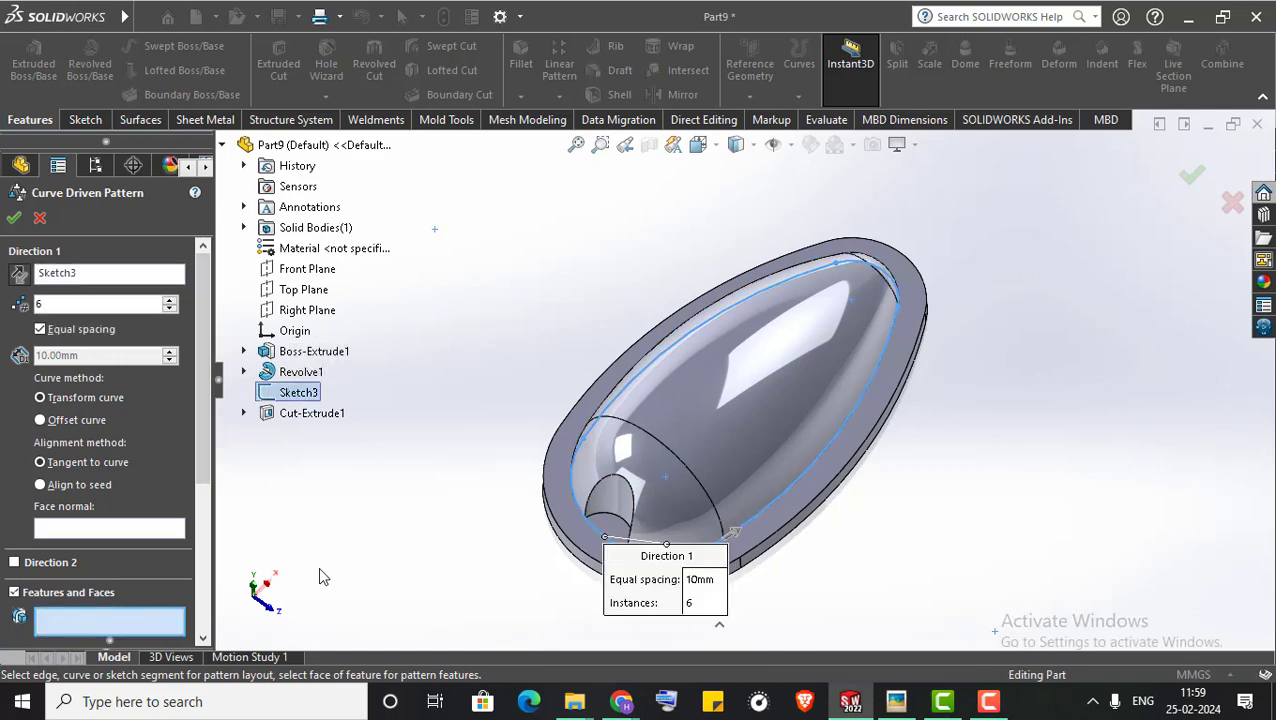
middle_click_drag(467, 535, 420, 519)
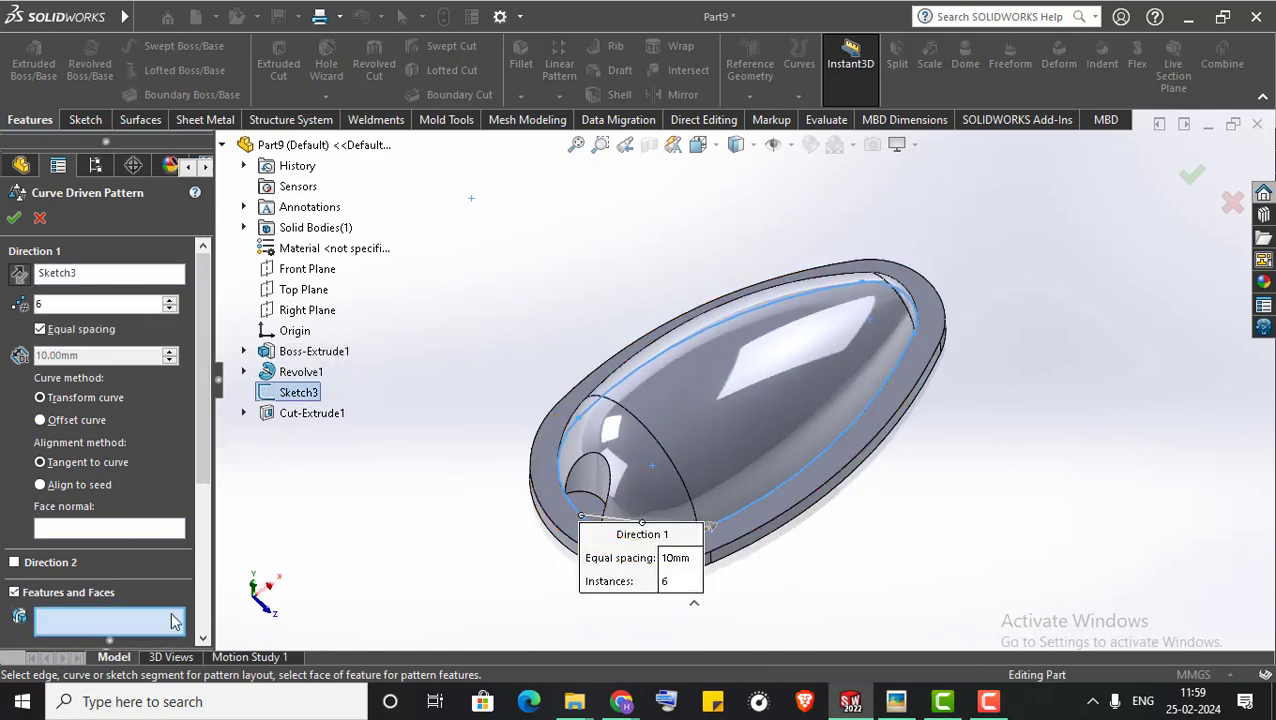
left_click(590, 490)
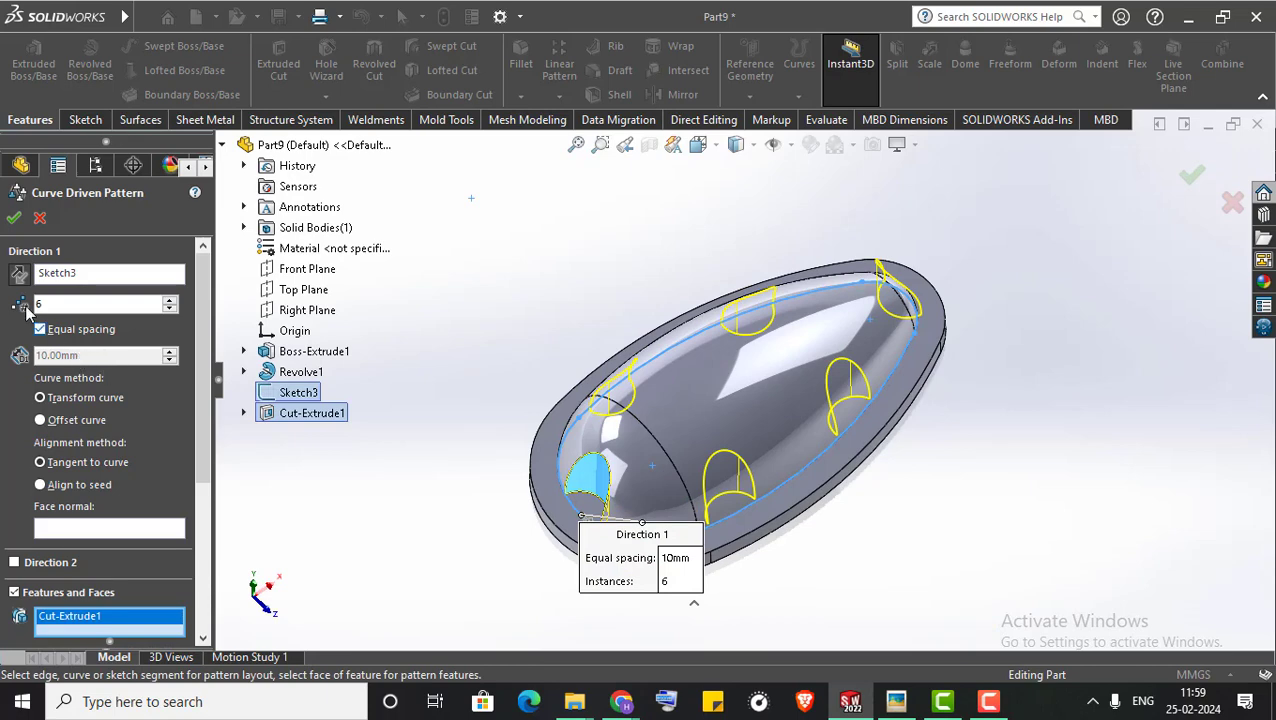
left_click(14, 218)
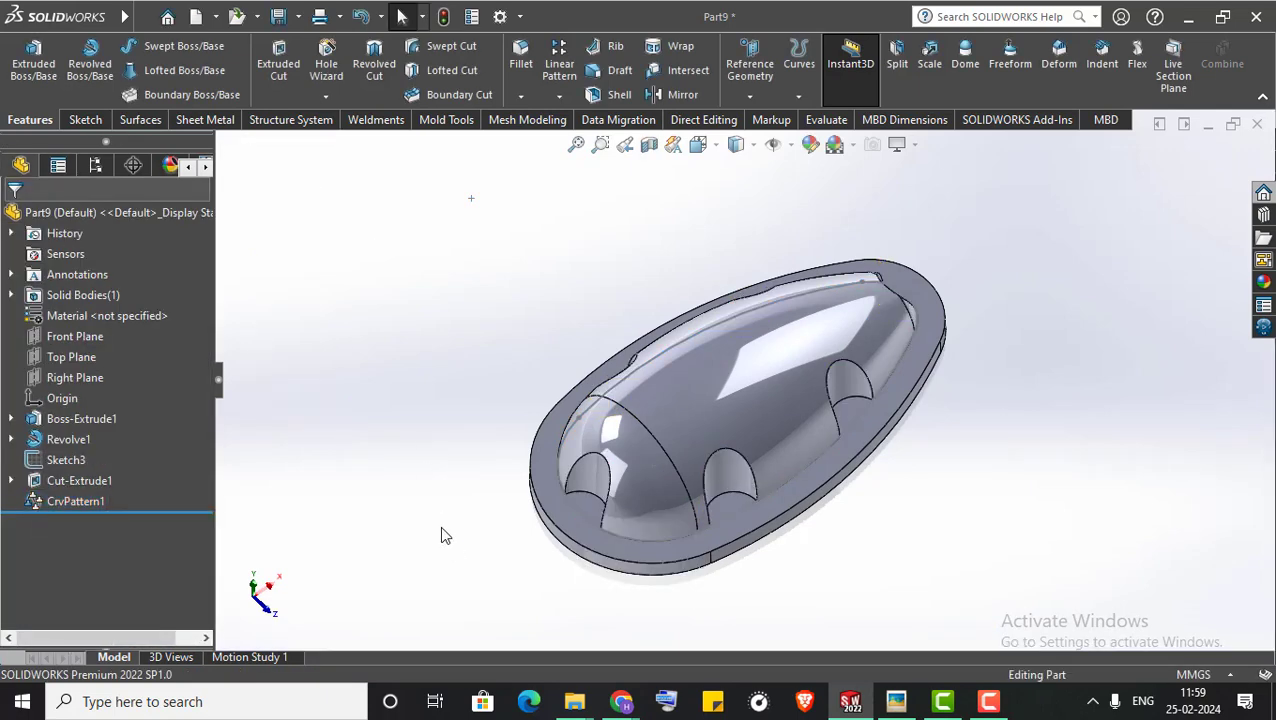
mouse_move(441, 533)
middle_mouse_down()
mouse_move(419, 447)
mouse_move(399, 485)
mouse_move(413, 433)
mouse_move(456, 487)
mouse_move(458, 331)
mouse_move(444, 441)
mouse_move(456, 402)
mouse_move(491, 429)
middle_mouse_up()
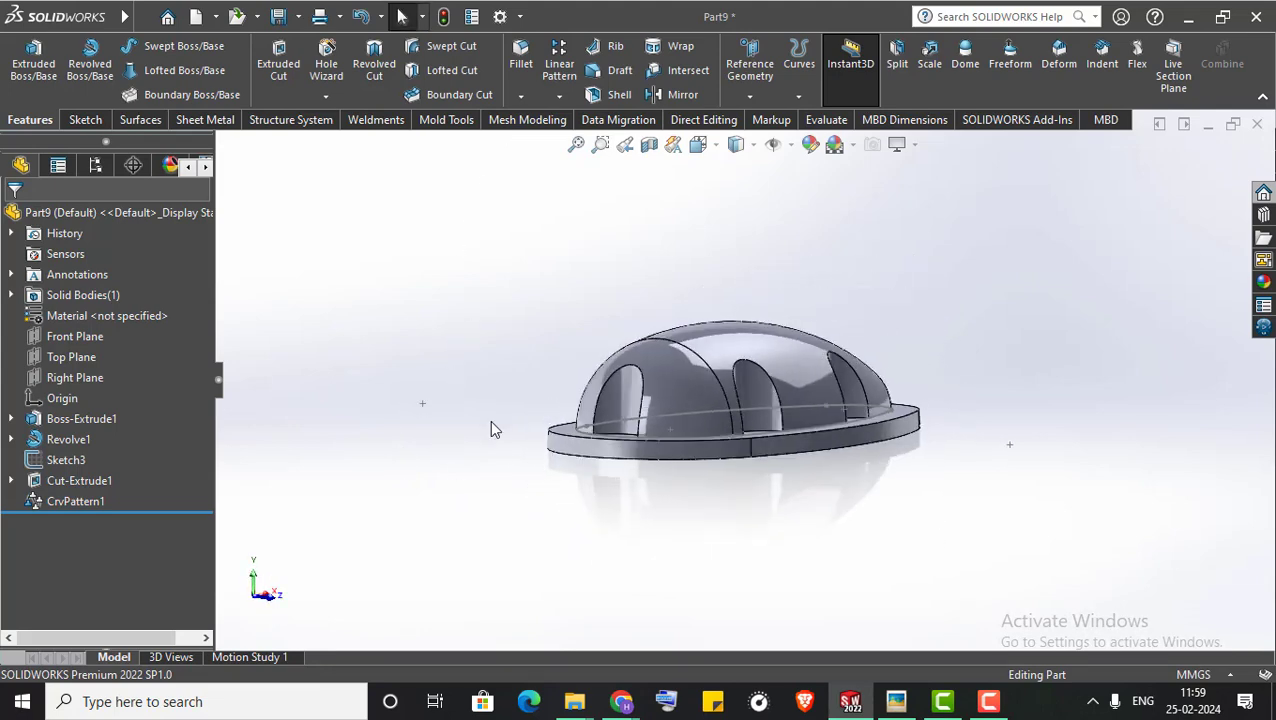
Start a Shell and check the reference drawing's 3D renderings
left_click(598, 100)
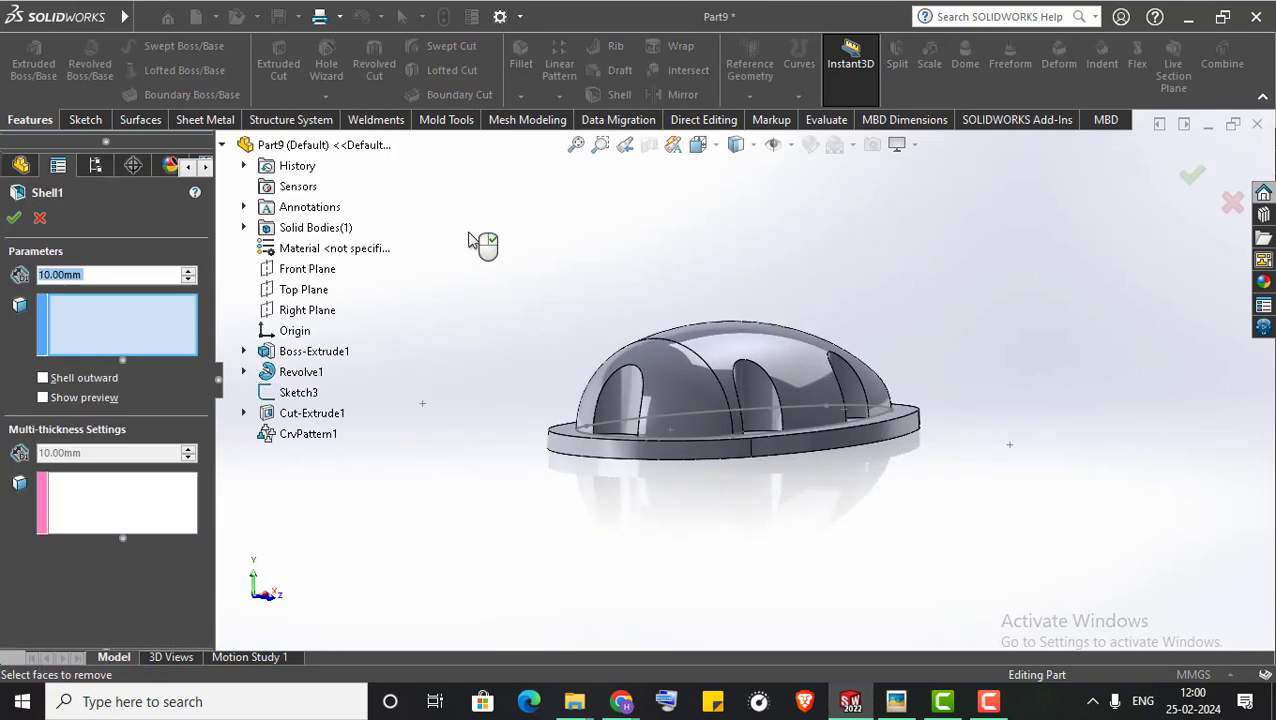
mouse_move(479, 242)
middle_mouse_down()
mouse_move(459, 336)
mouse_move(430, 330)
middle_mouse_up()
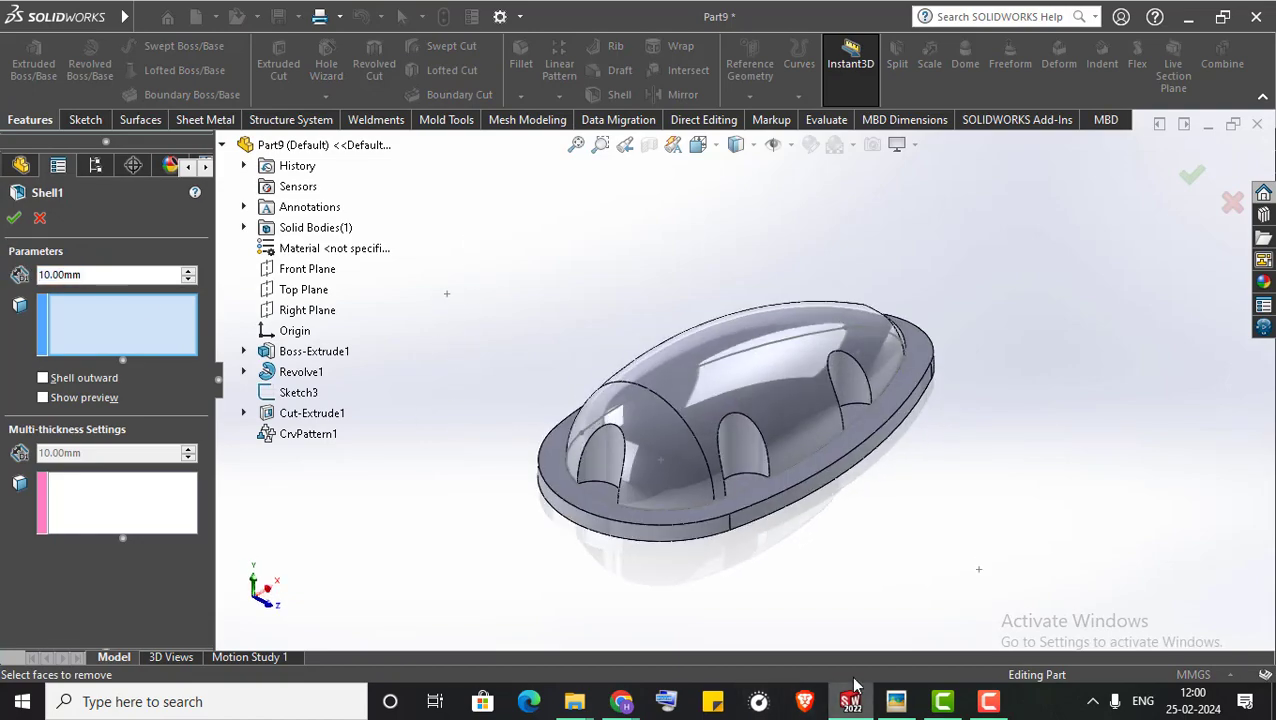
left_click(898, 707)
scroll(838, 435, "up", 3)
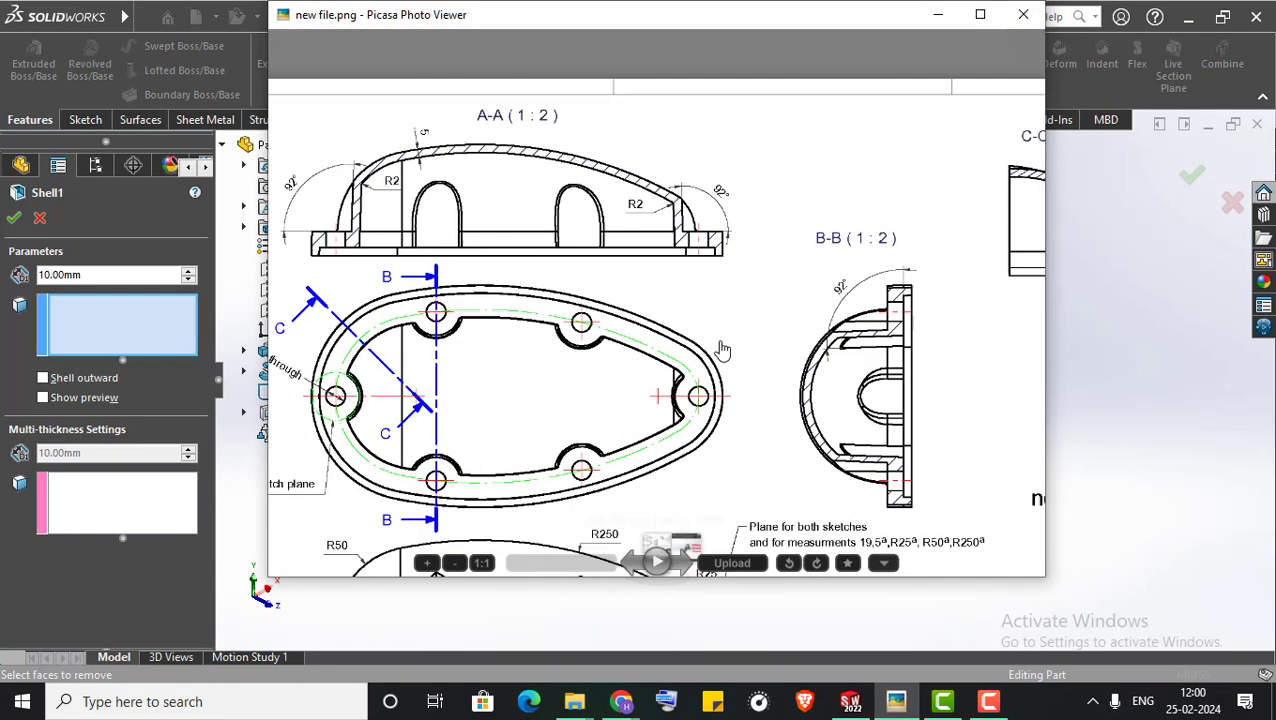
left_click_drag(570, 191, 869, 77)
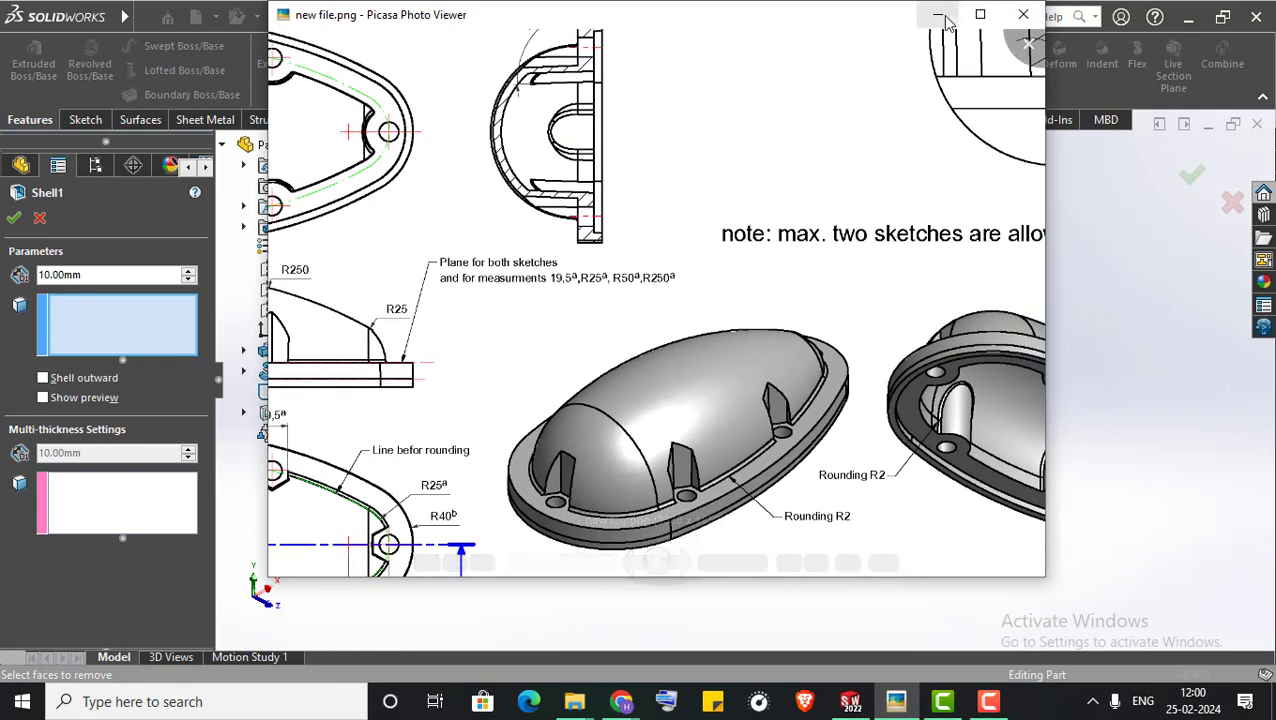
key("Escape")
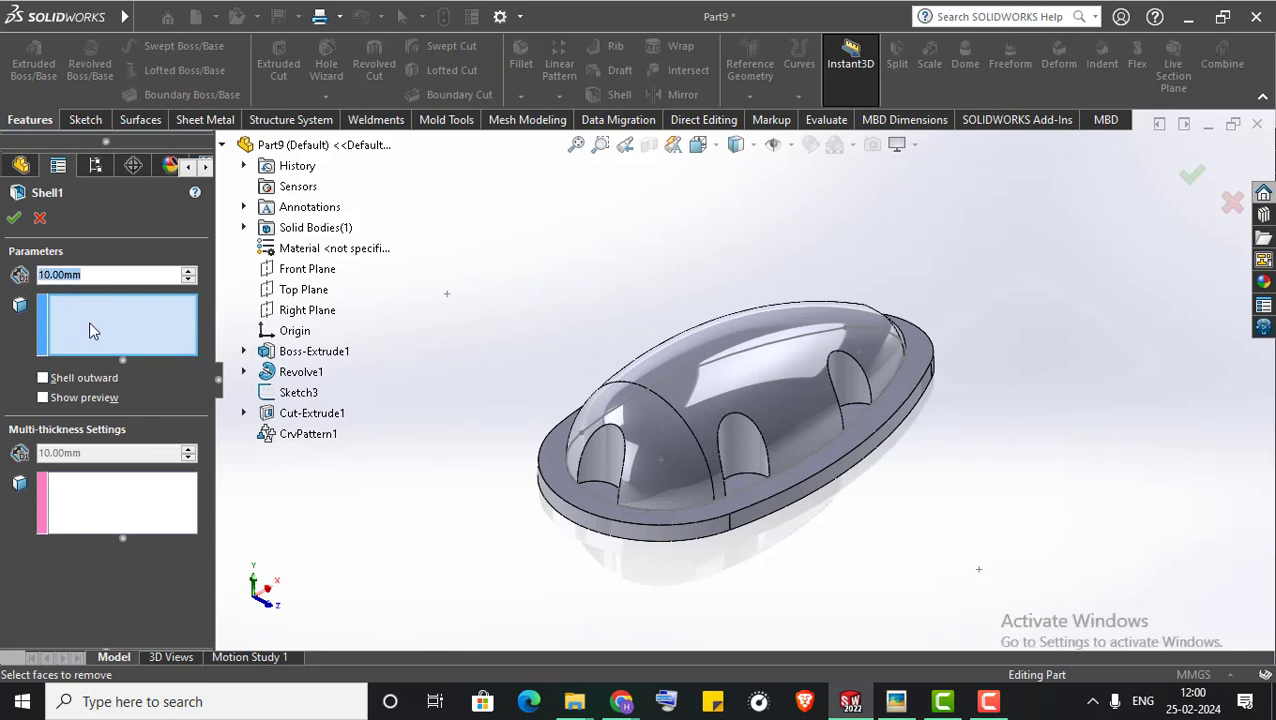
Shell through the bottom face with 5 mm walls and the flange face at 10 mm
type("5")
middle_click_drag(612, 555, 622, 348)
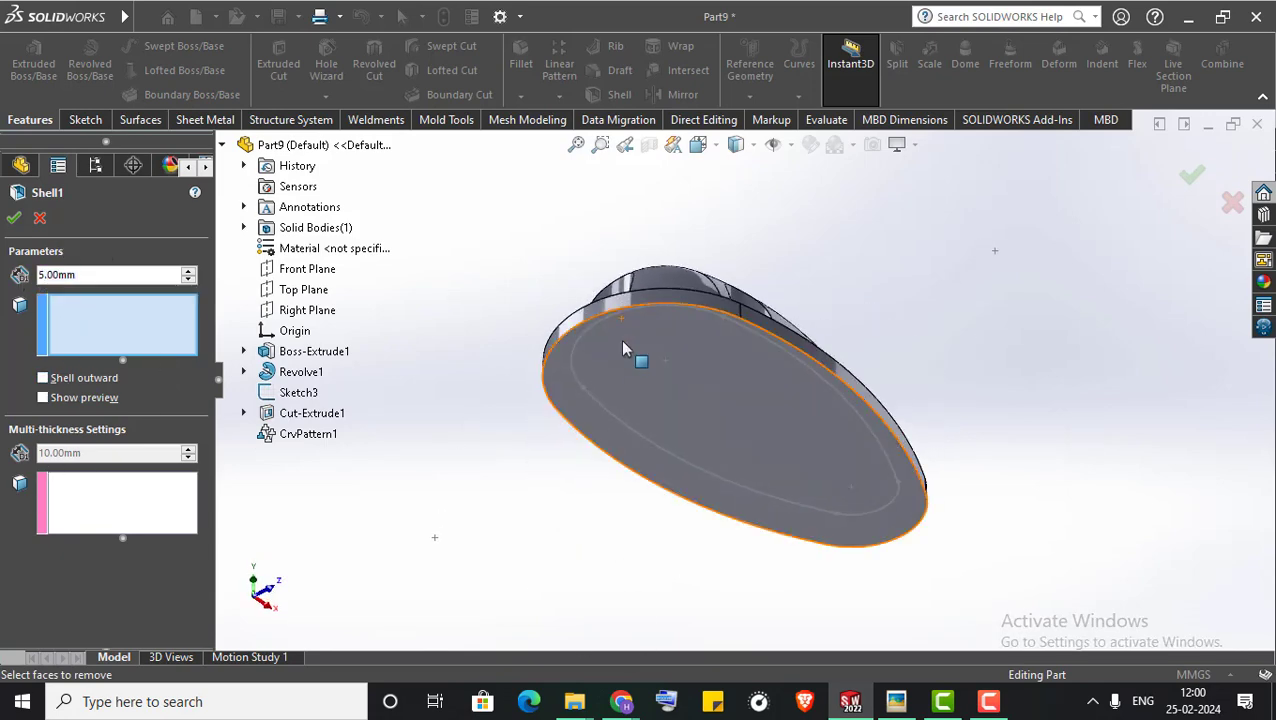
left_click(686, 421)
middle_click_drag(444, 322, 455, 560)
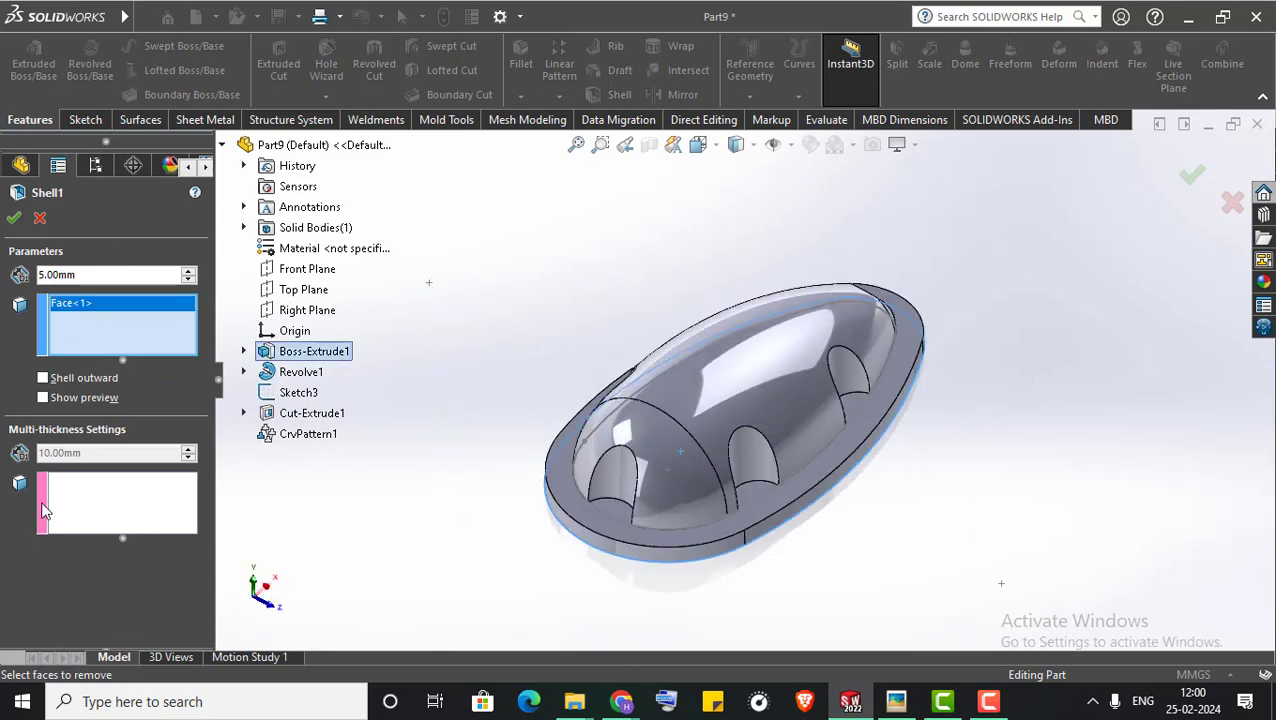
left_click(76, 494)
left_click(571, 433)
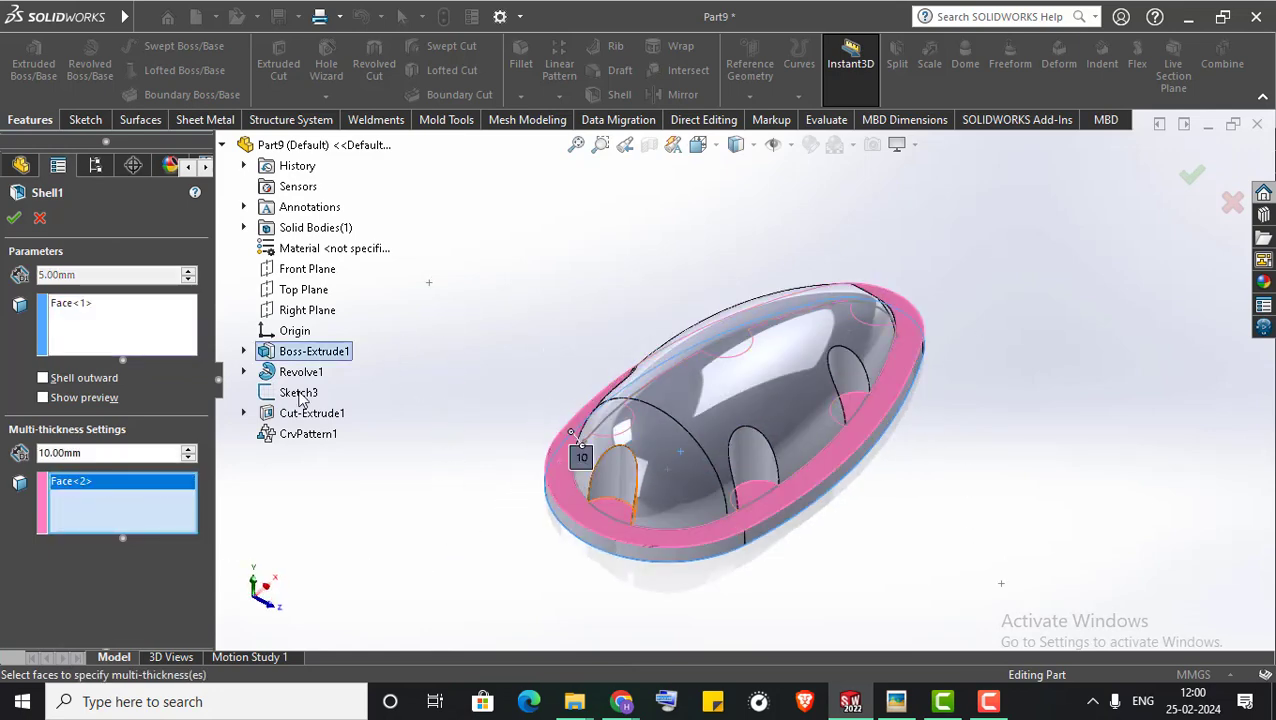
left_click(12, 218)
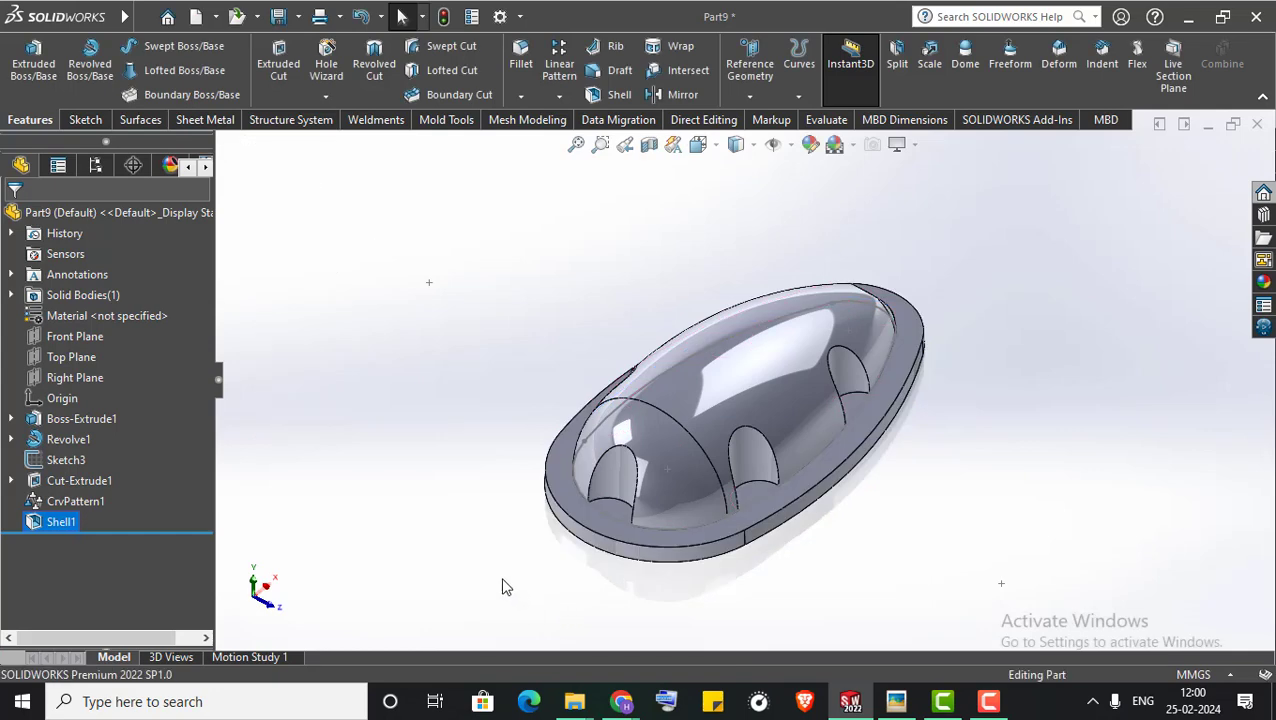
mouse_move(504, 584)
middle_mouse_down()
mouse_move(498, 356)
mouse_move(433, 325)
middle_mouse_up()
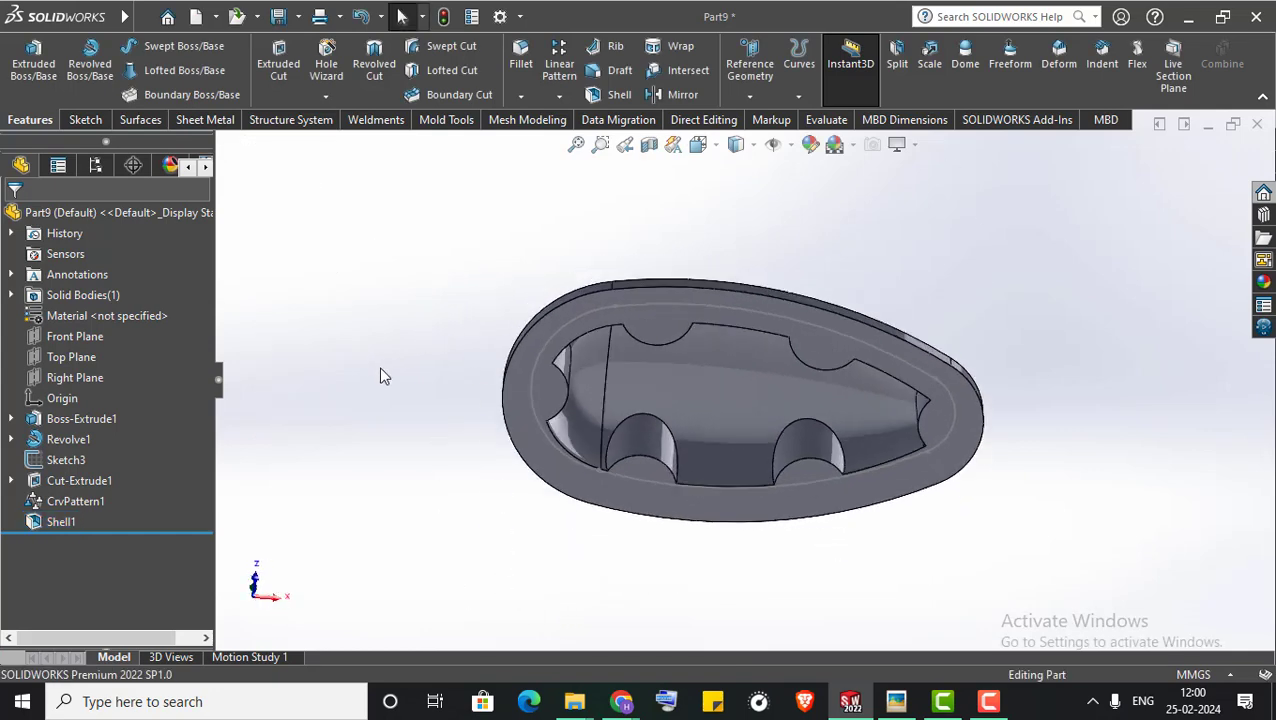
Sketch on the base's flat face and convert the four outer rim edges
middle_click_drag(379, 373, 384, 316)
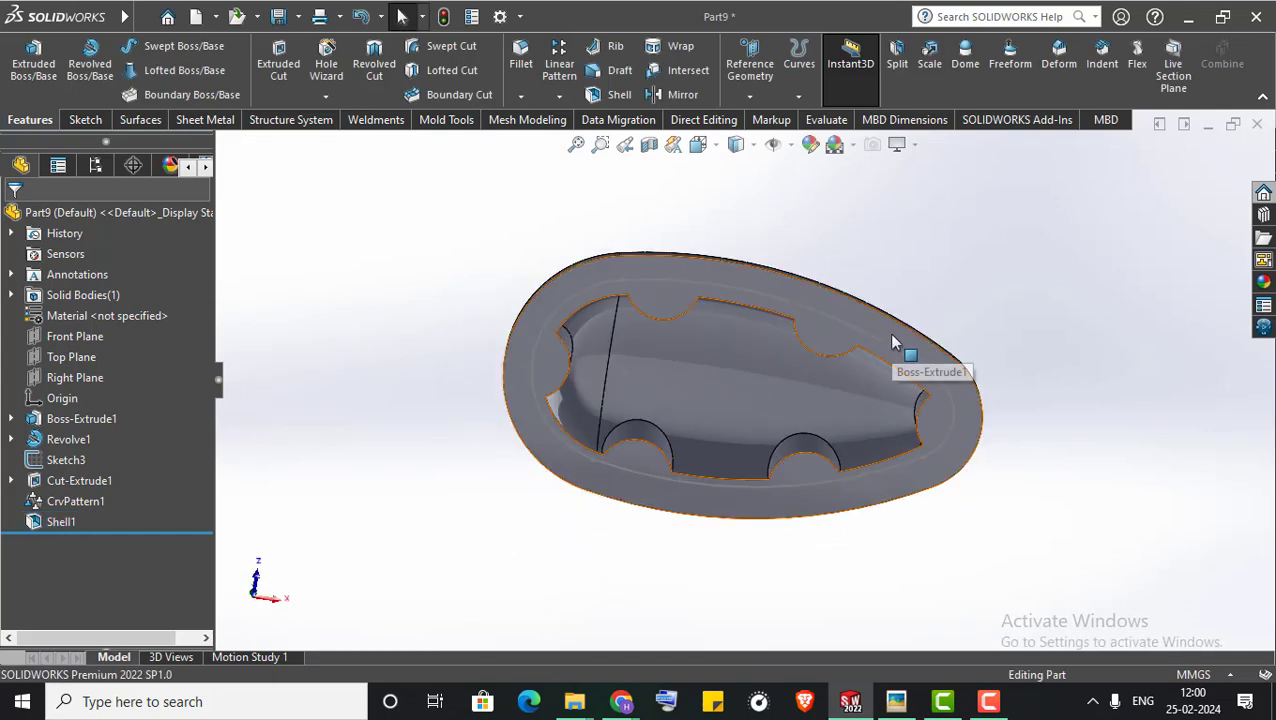
right_click(897, 344)
left_click(936, 248)
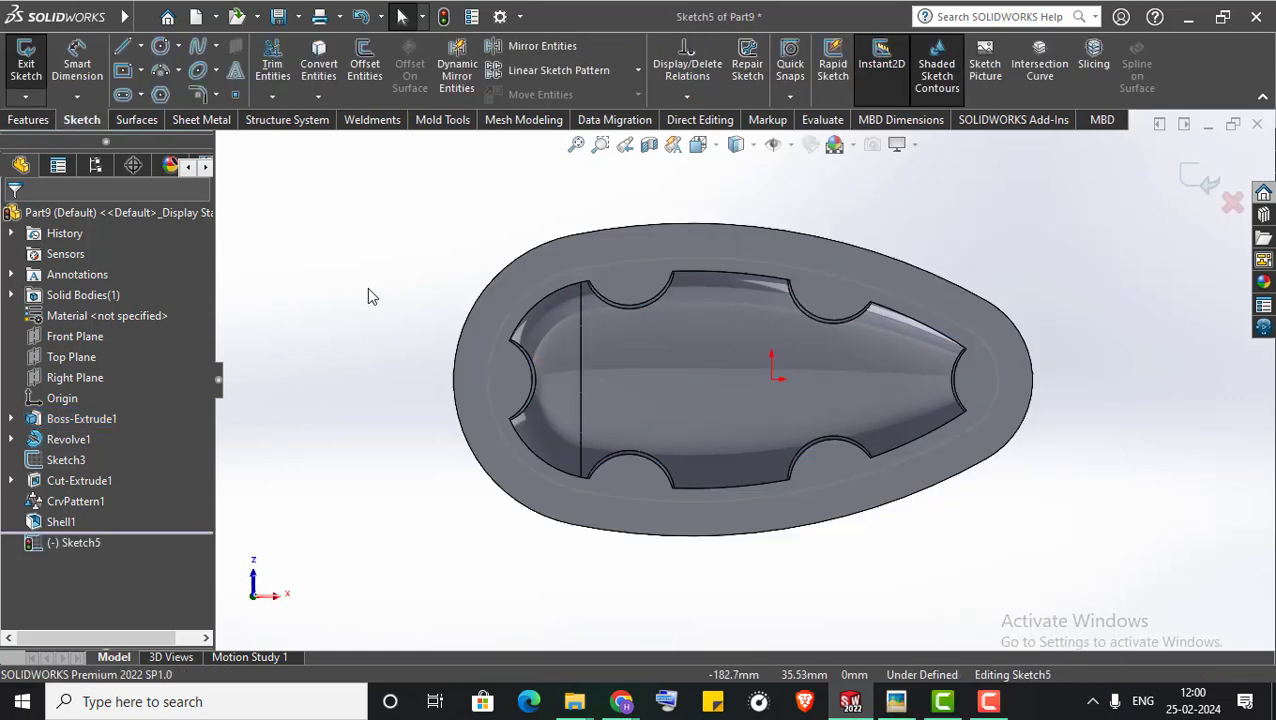
left_click(318, 63)
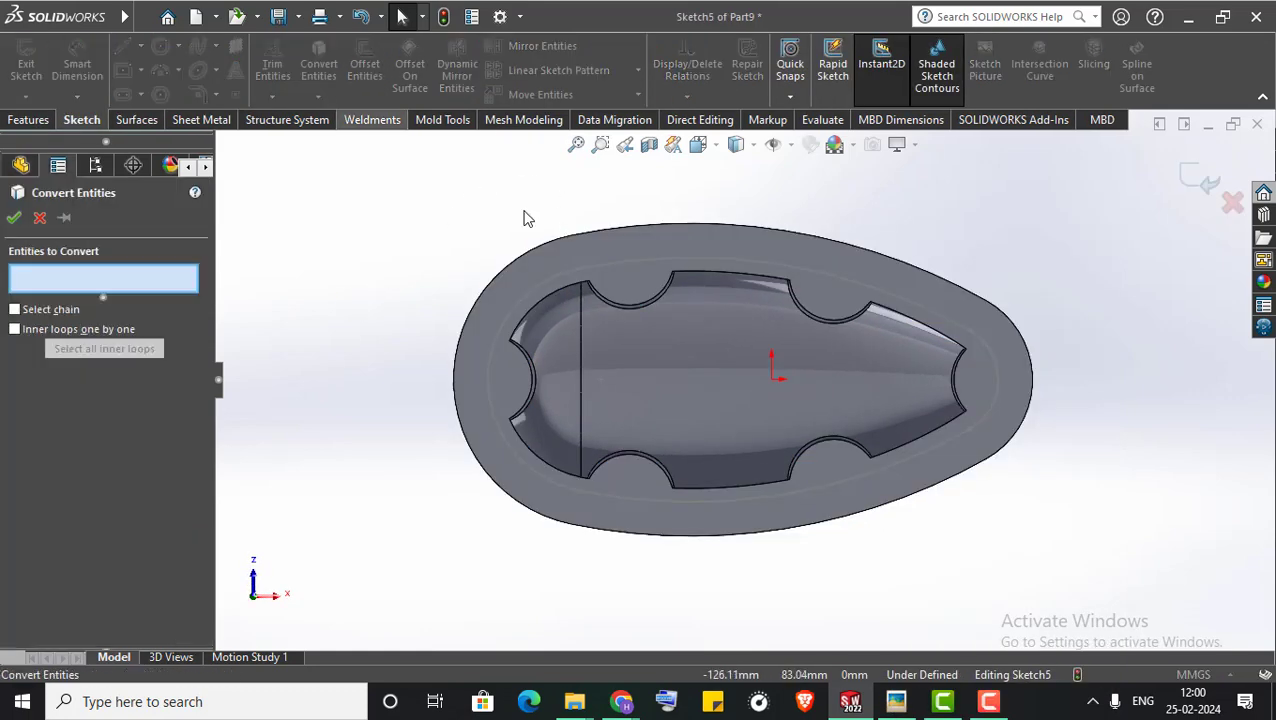
left_click(600, 236)
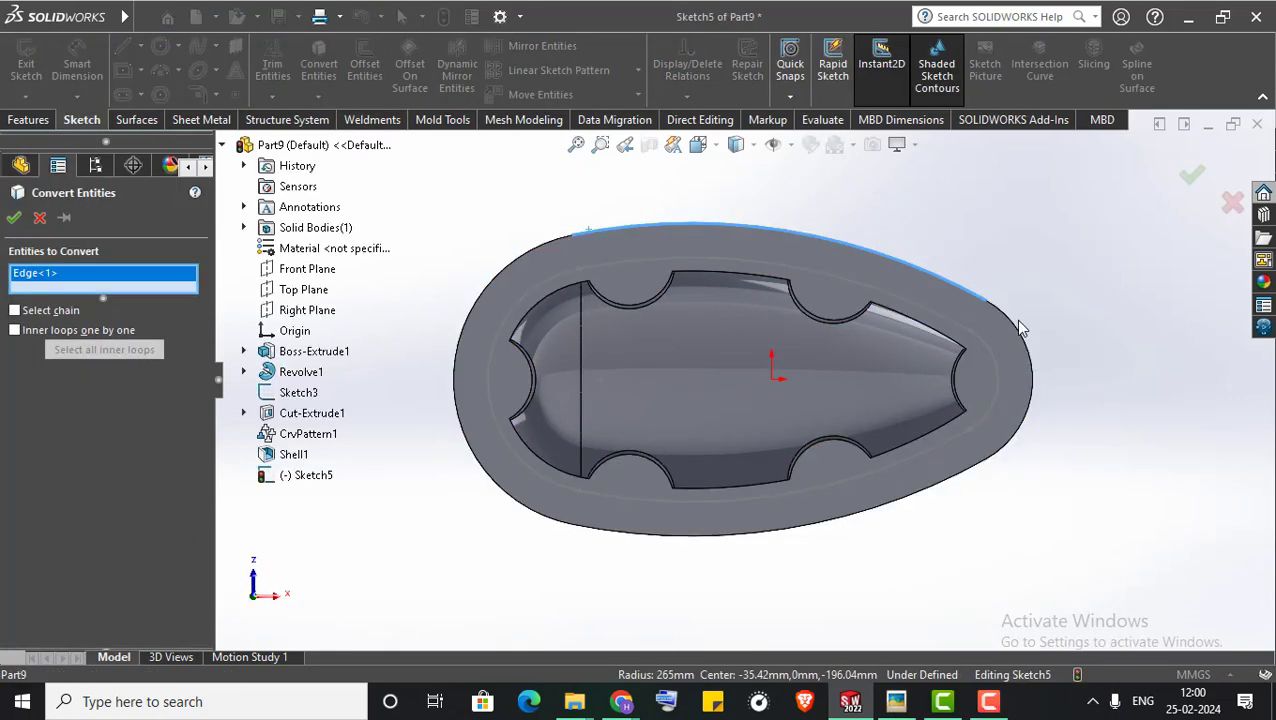
left_click(1018, 333)
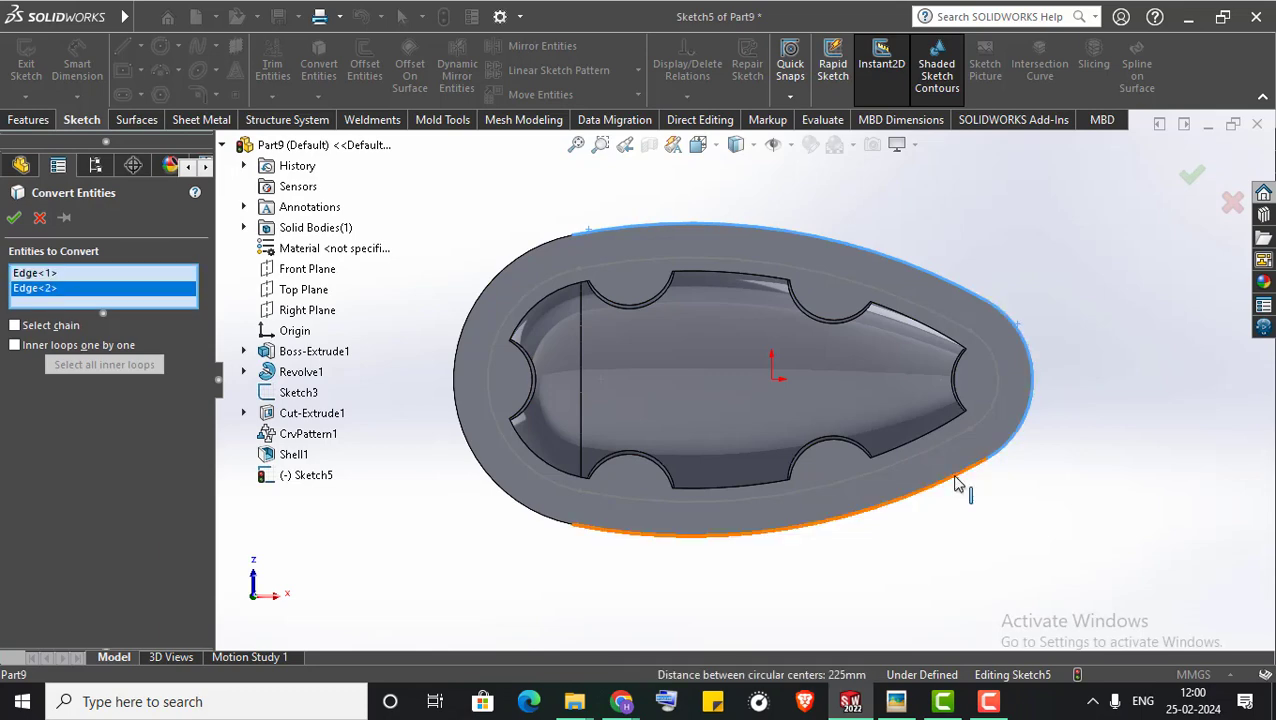
left_click(962, 488)
left_click(524, 265)
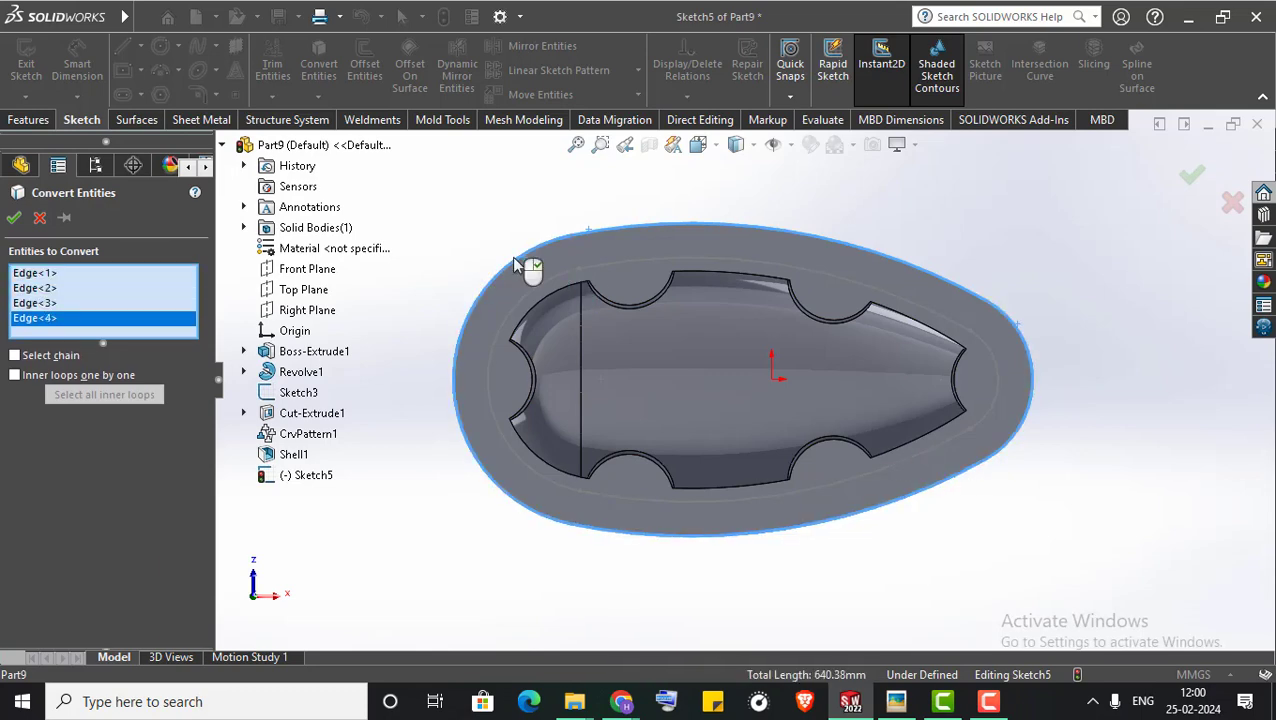
left_click(14, 218)
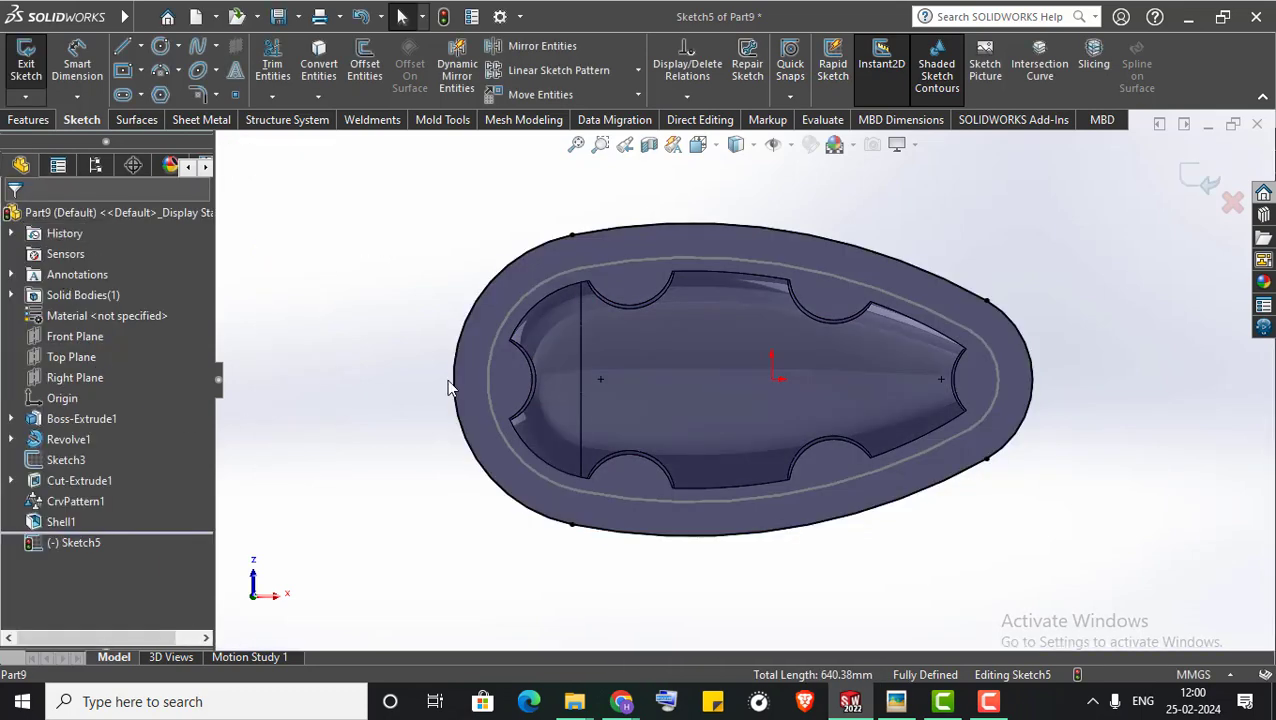
Review the reference drawing again and begin an Extruded Boss/Base from the rim sketch
left_click(897, 699)
scroll(593, 356, "up", 3)
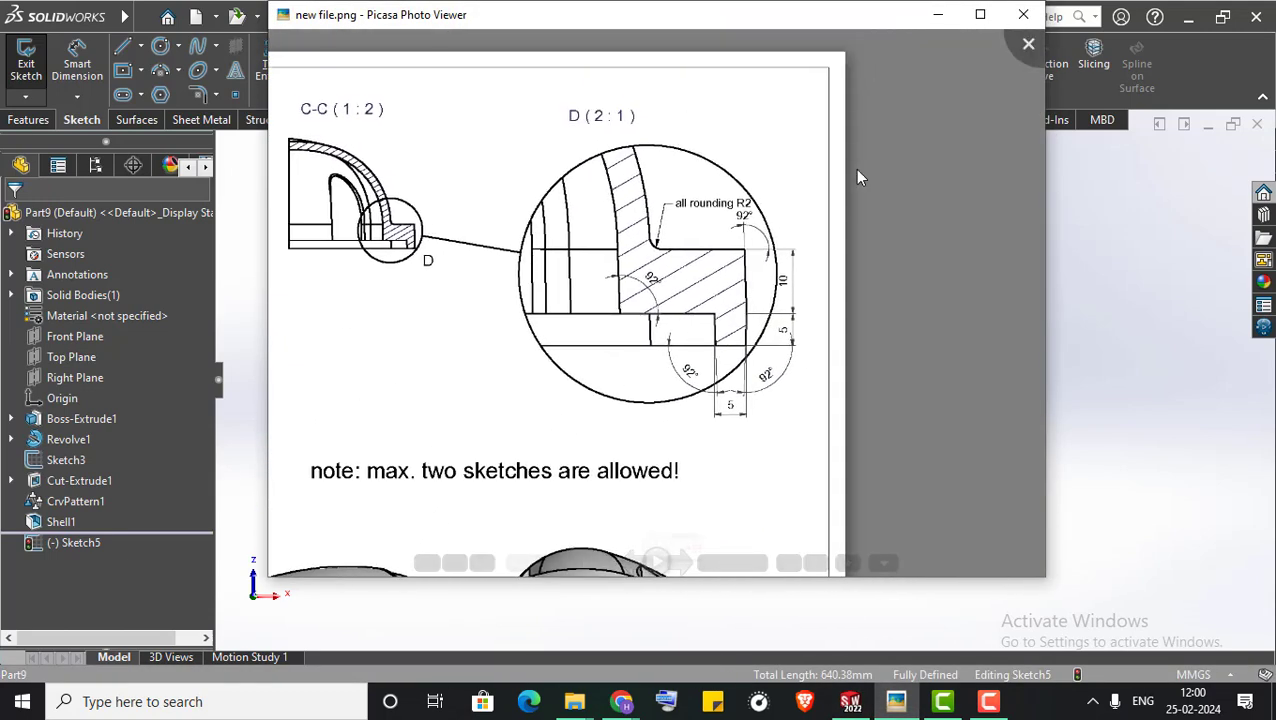
left_click(937, 17)
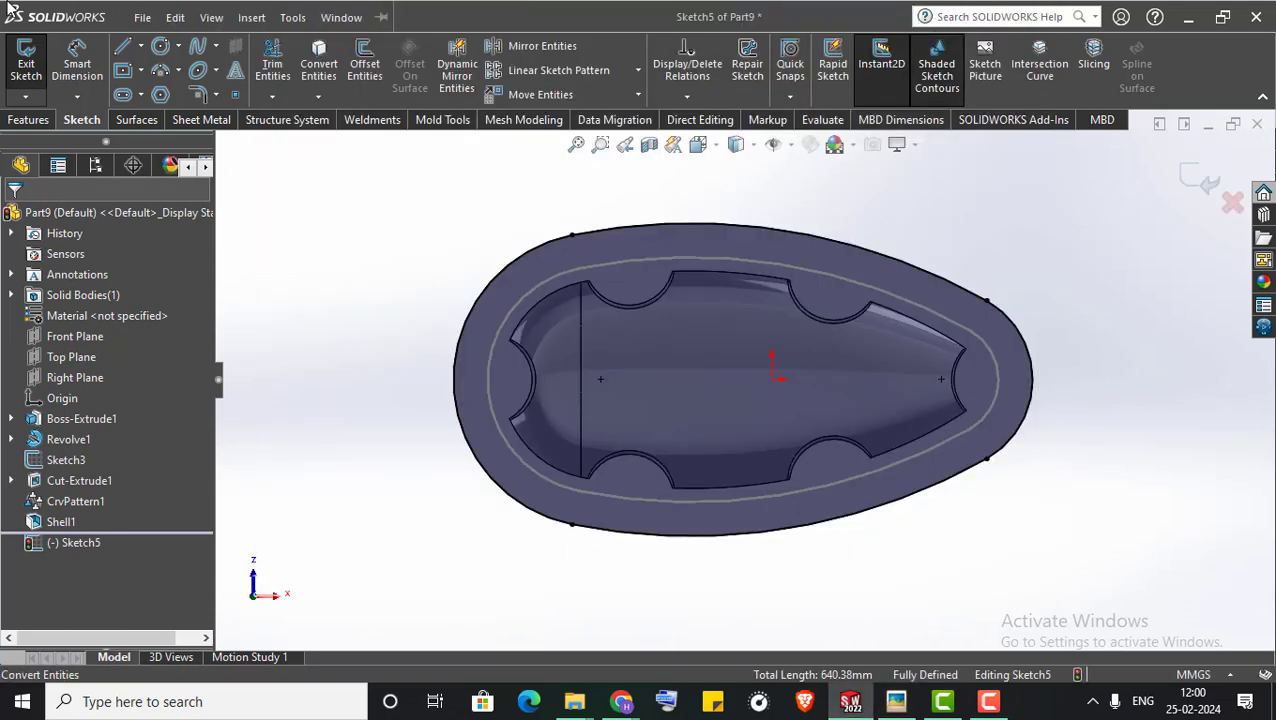
left_click(24, 120)
left_click(33, 62)
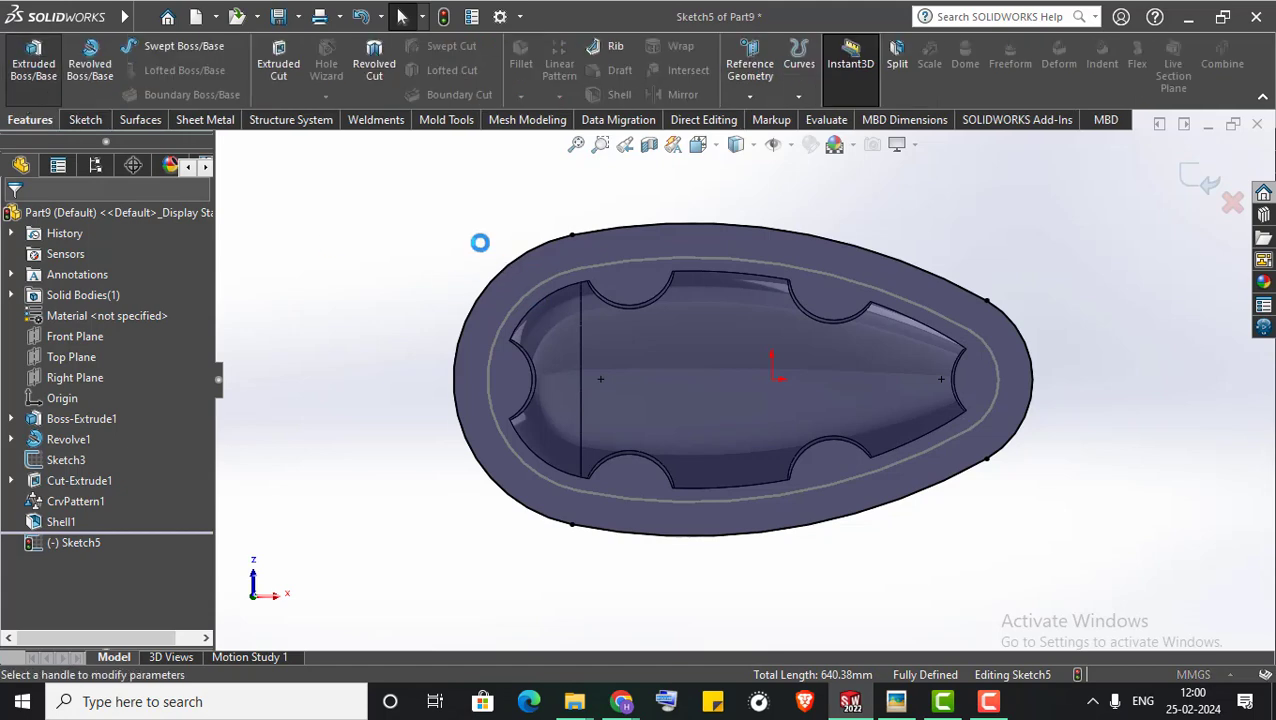
Extrude the Sketch5 rim outline Blind 5 mm with a 2° draft
mouse_move(463, 259)
middle_mouse_down()
mouse_move(578, 425)
mouse_move(560, 415)
middle_mouse_up()
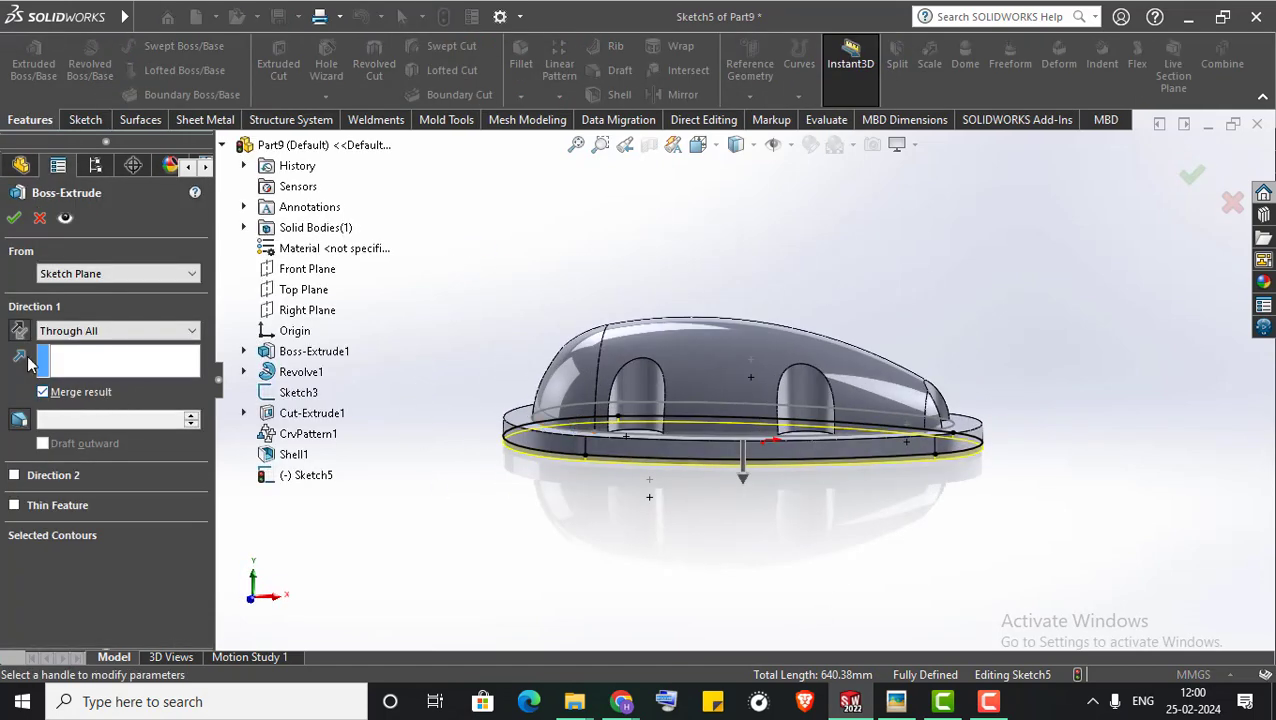
left_click(75, 332)
left_click(80, 350)
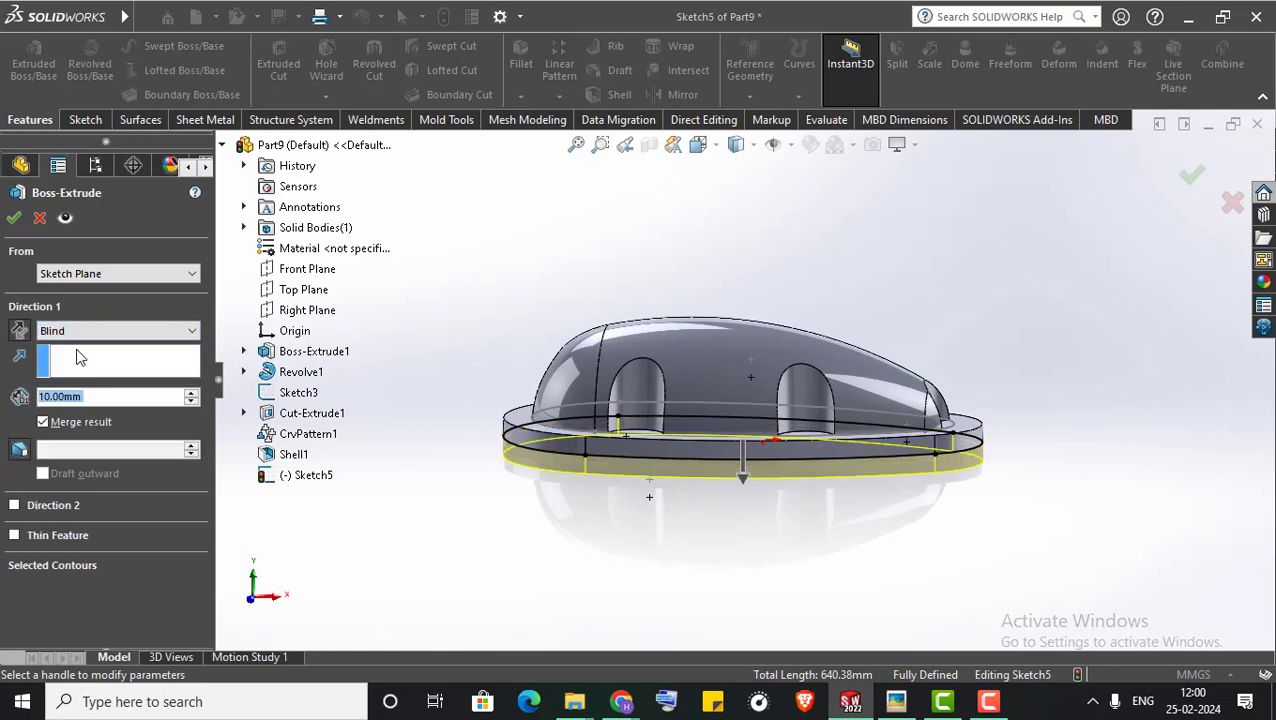
type("5")
key("Return")
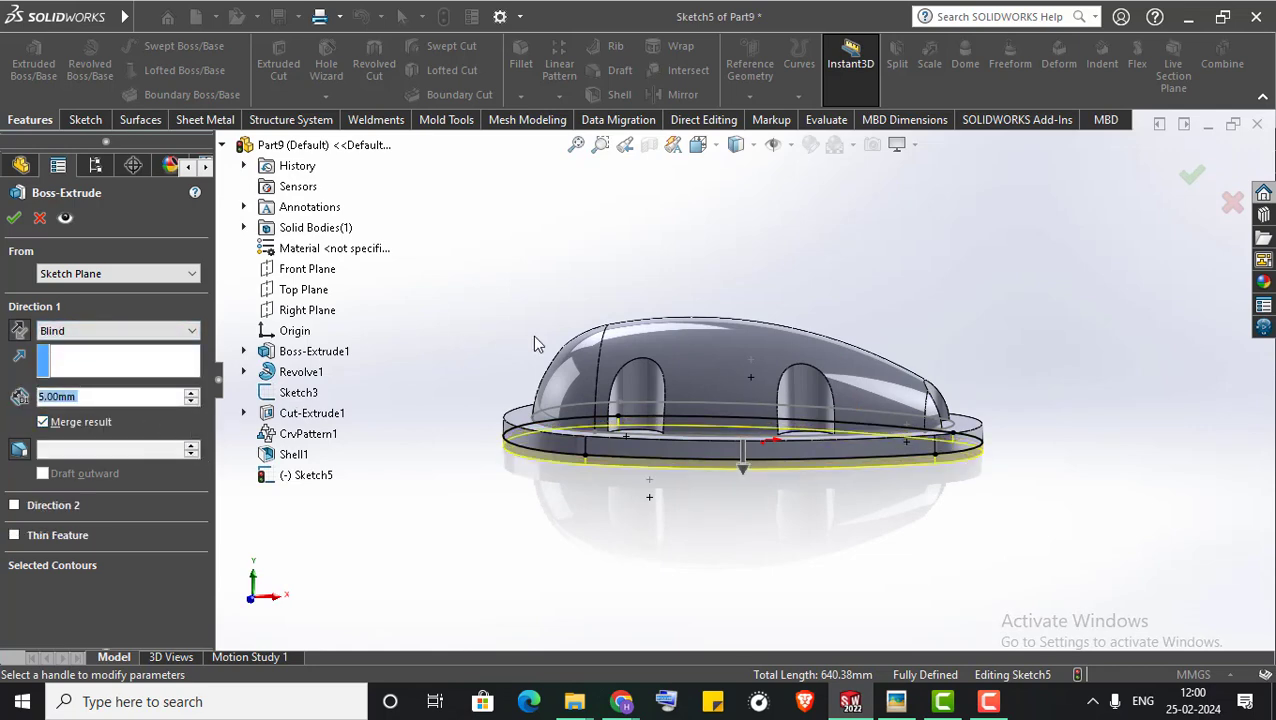
middle_click_drag(534, 344, 609, 293)
key("space")
left_click(633, 397)
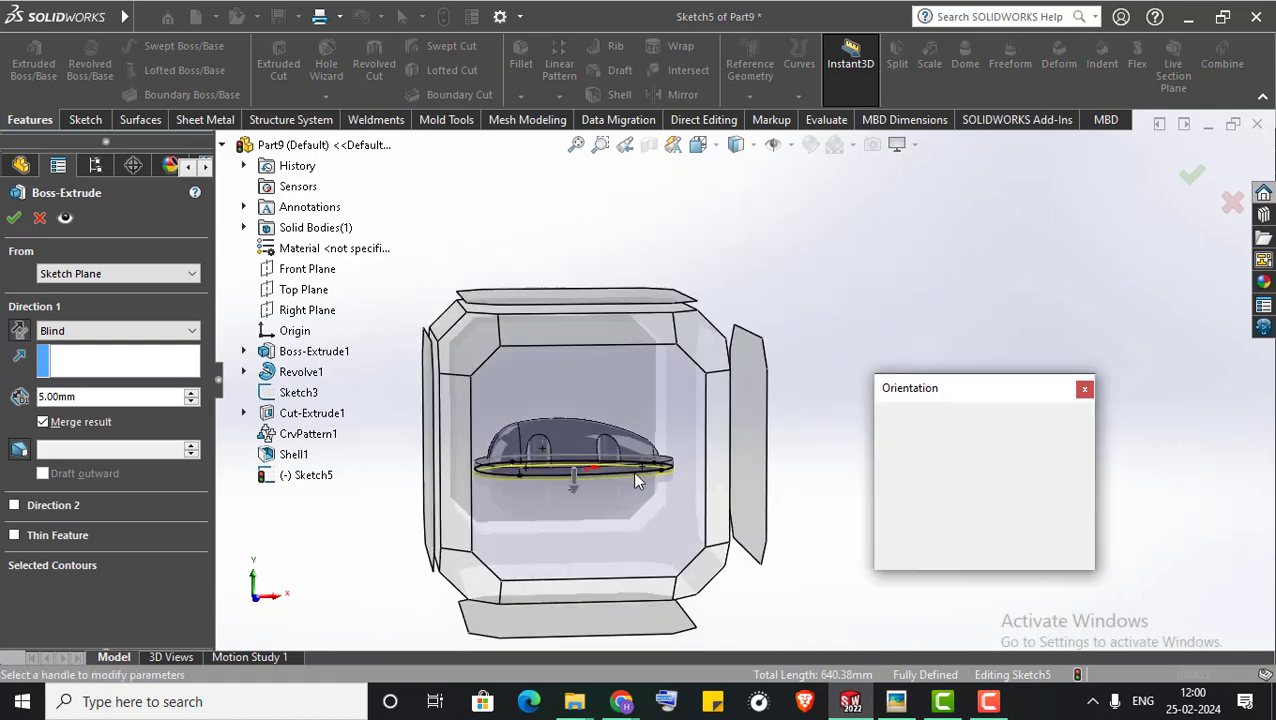
scroll(1013, 438, "down", 3)
scroll(1013, 438, "down", 2)
scroll(968, 334, "down", 2)
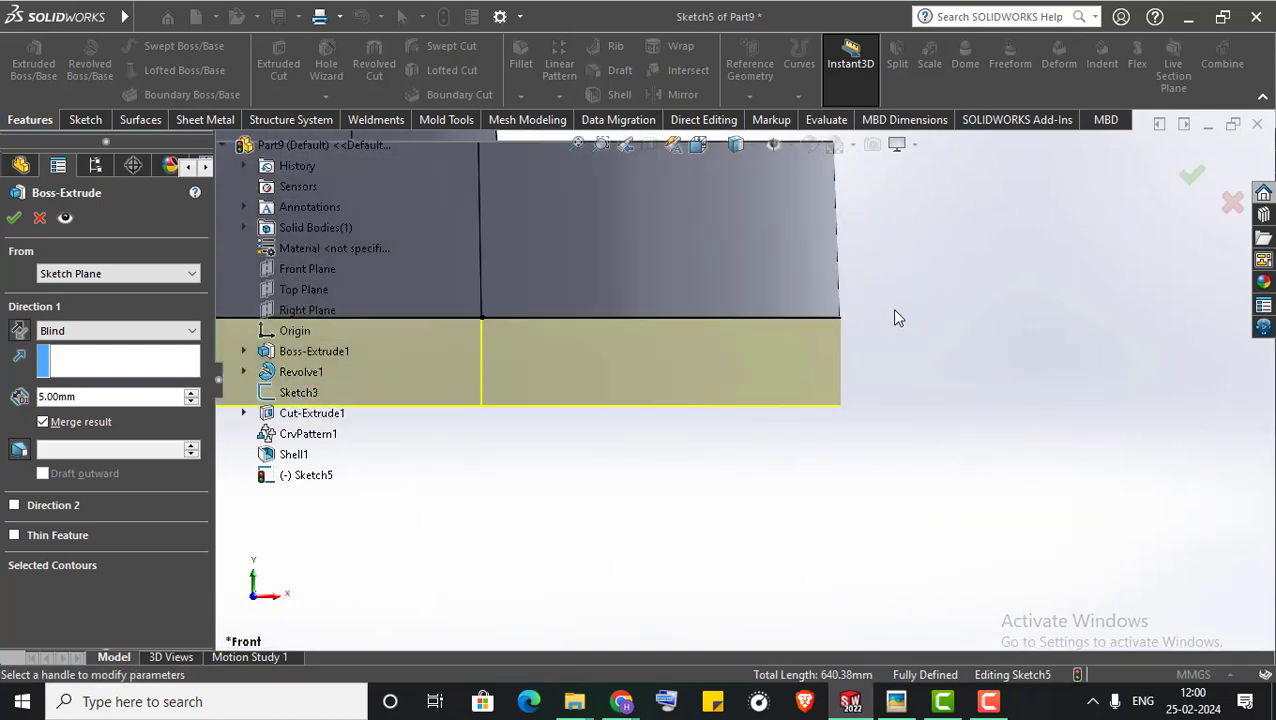
left_click(19, 451)
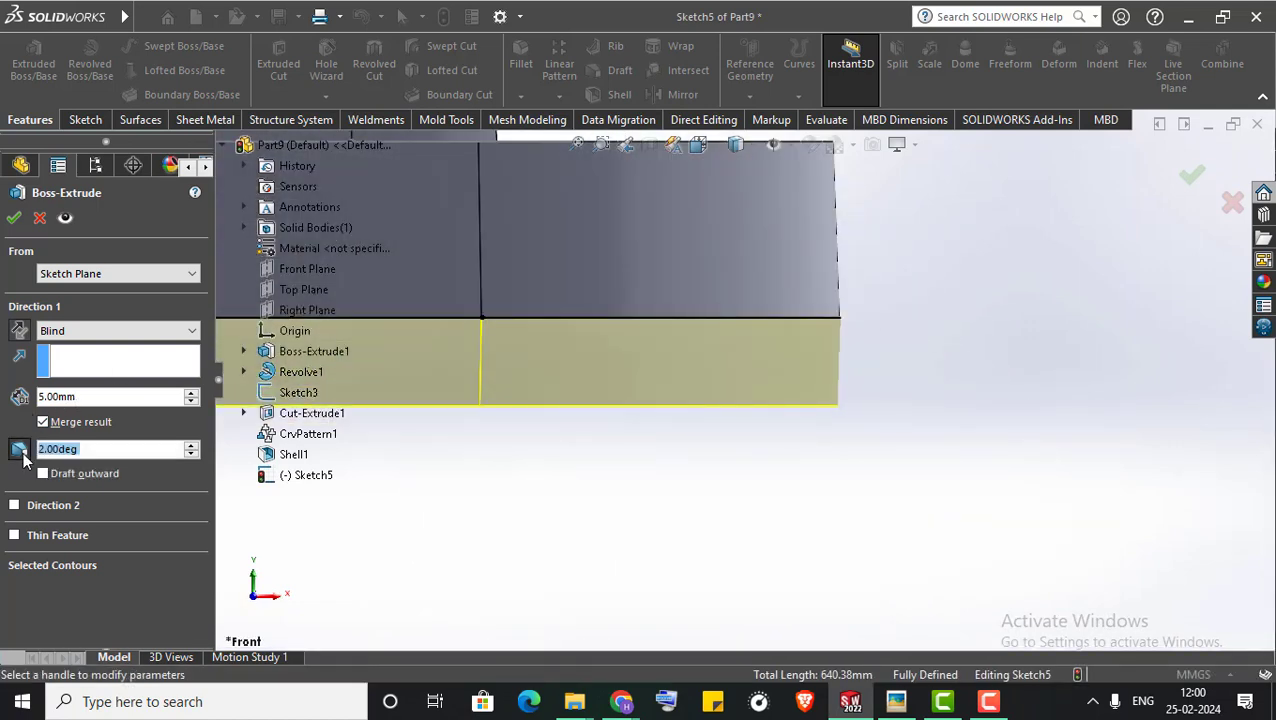
left_click(13, 218)
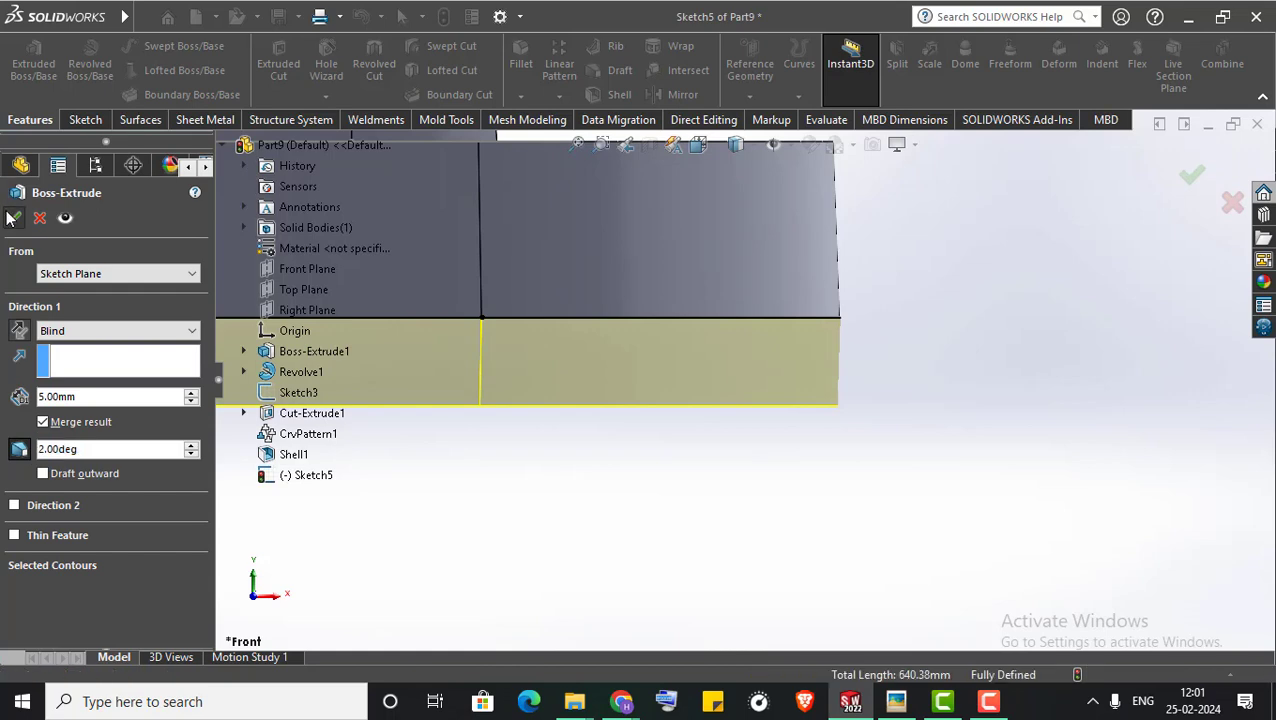
Offset the base face outline 5 mm inward into Sketch6, reversing the direction, and close the sketch
middle_click_drag(700, 521, 588, 380)
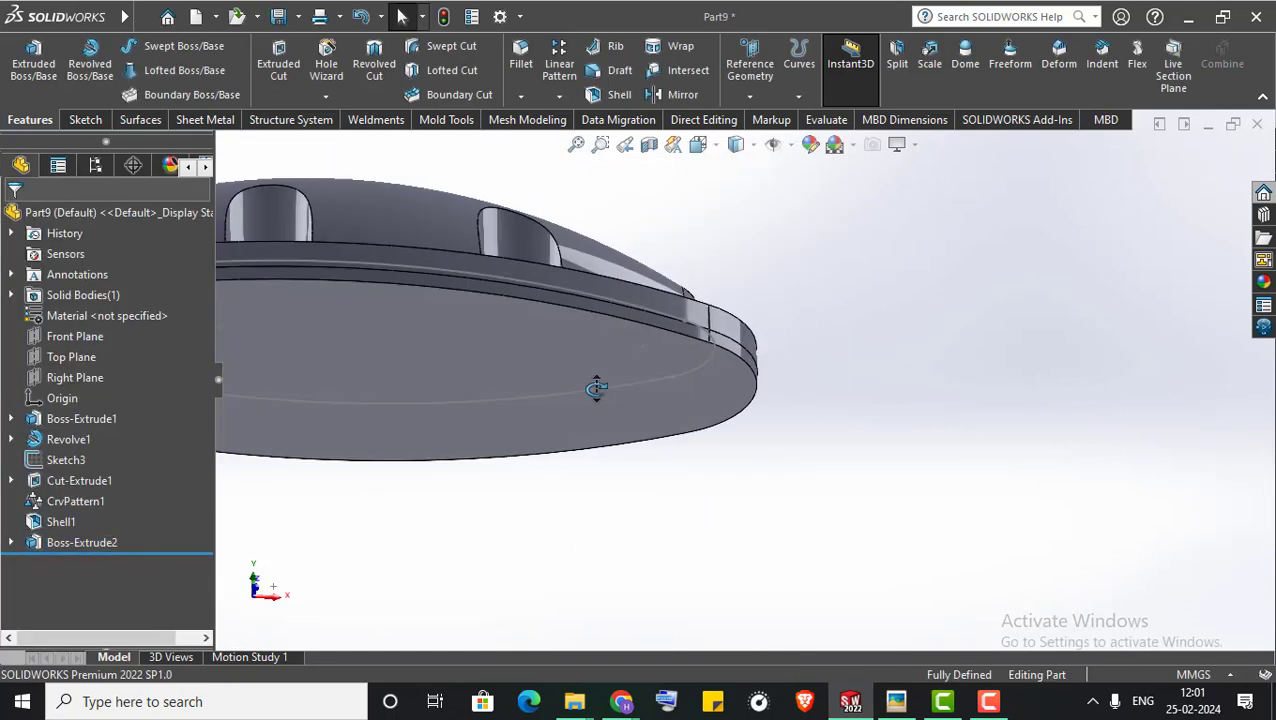
right_click(586, 380)
left_click(667, 253)
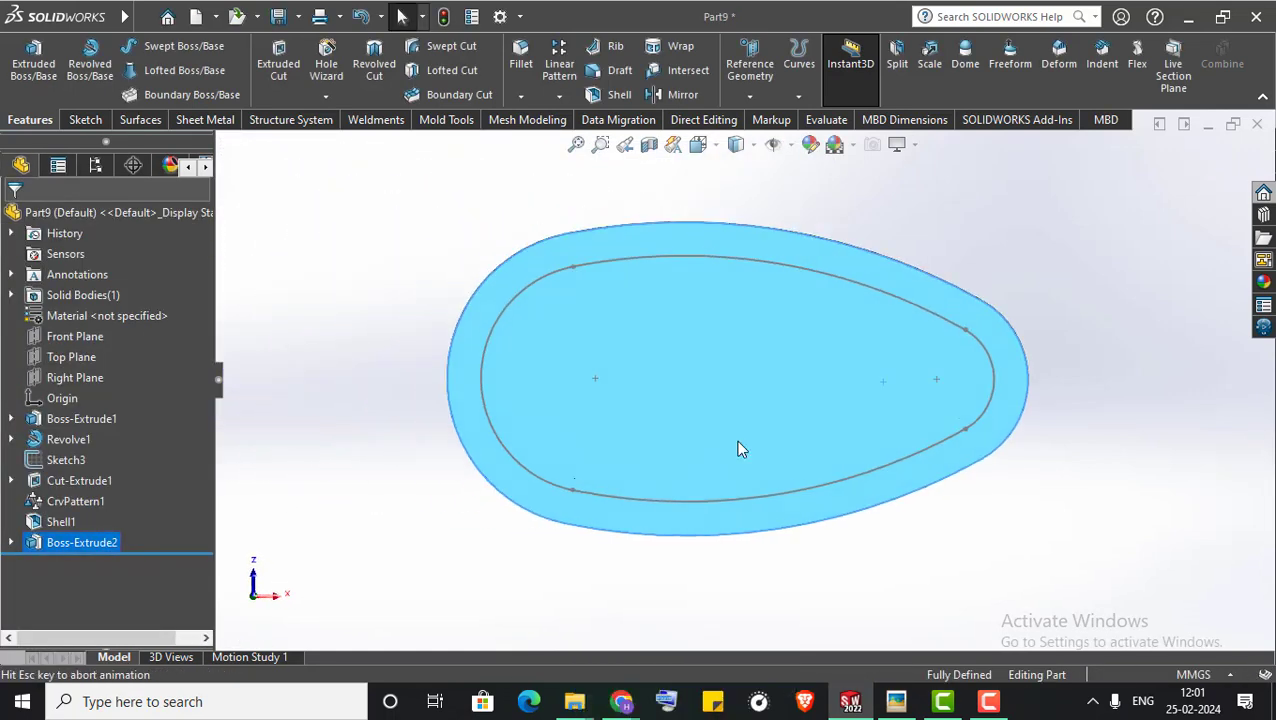
left_click(364, 66)
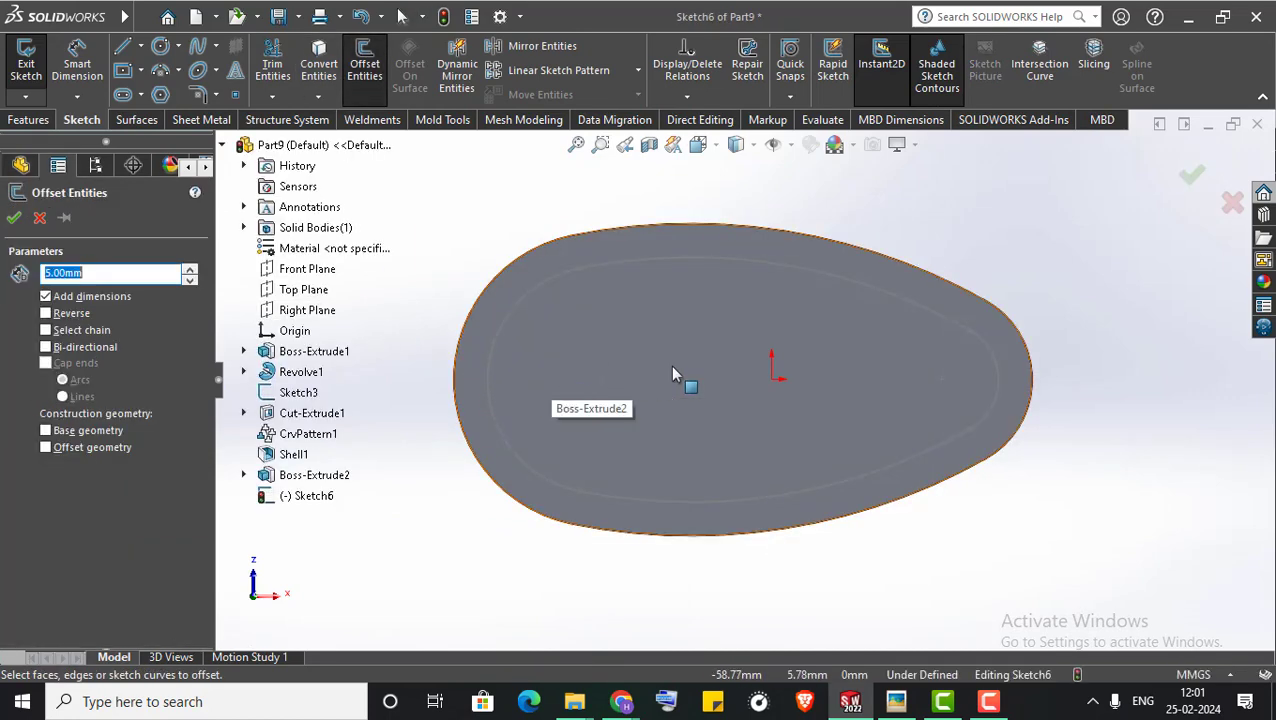
left_click(760, 325)
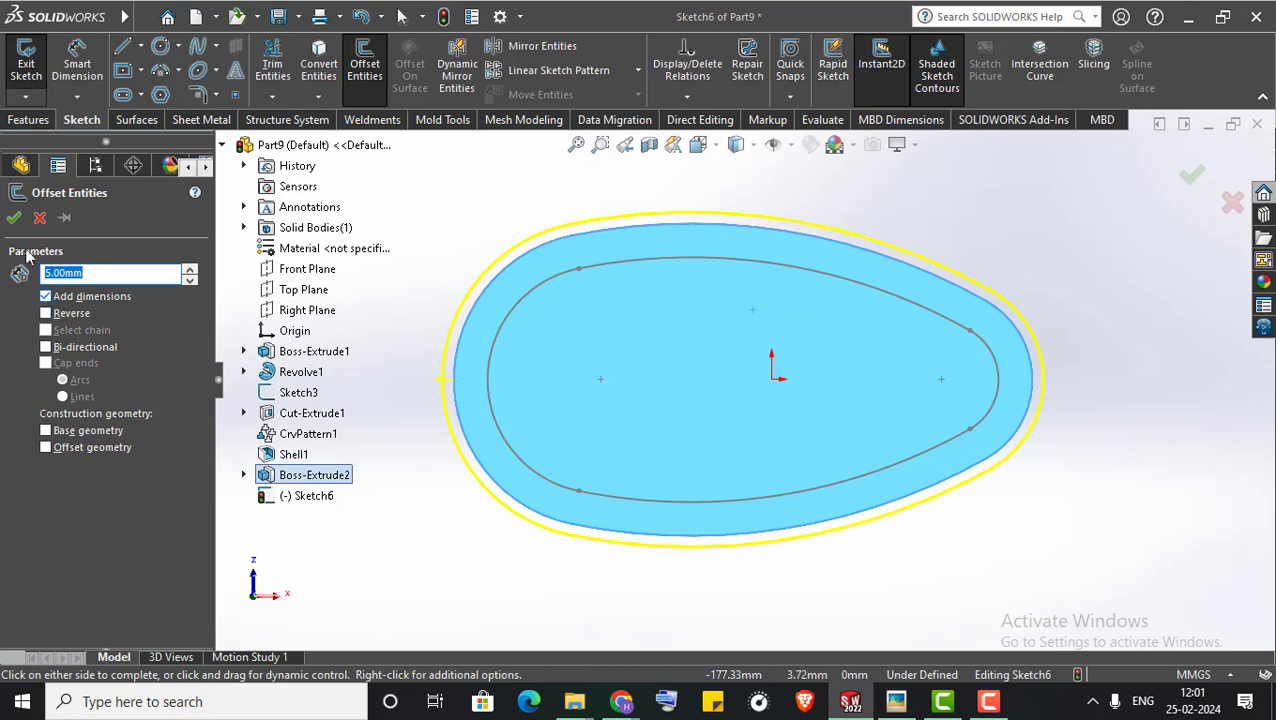
left_click(13, 219)
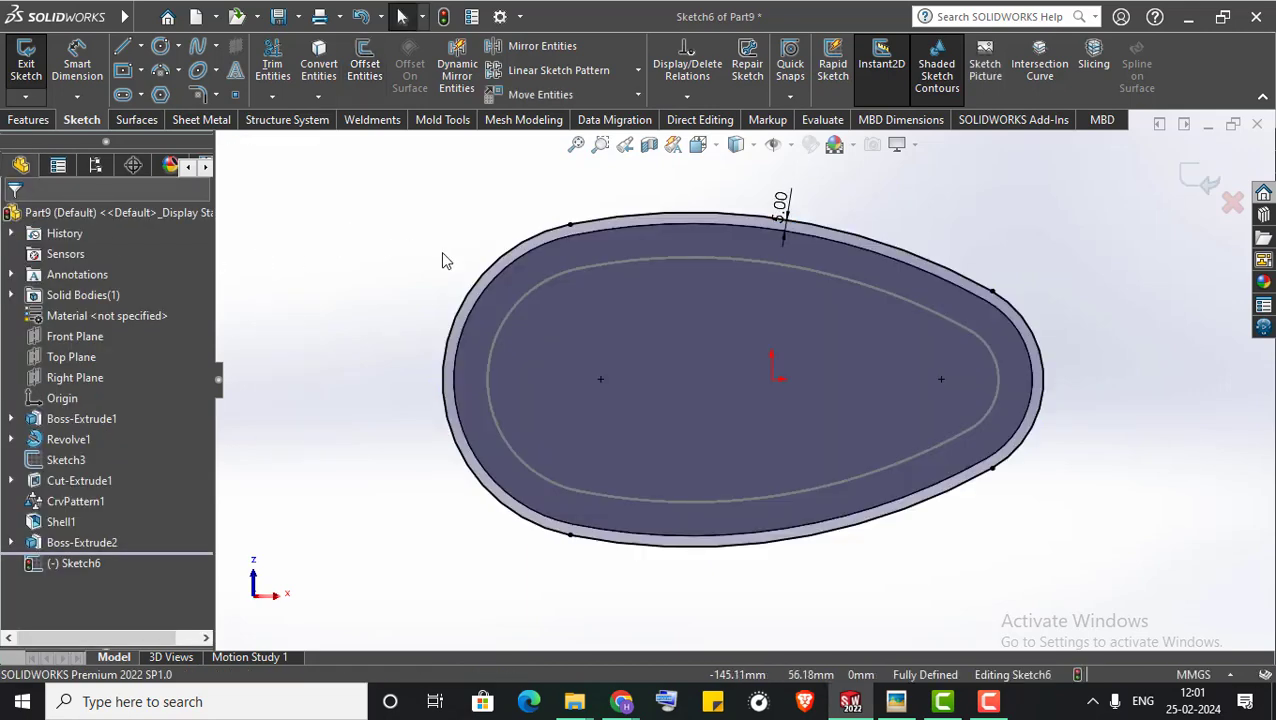
mouse_move(441, 251)
middle_mouse_down()
mouse_move(347, 435)
mouse_move(378, 346)
middle_mouse_up()
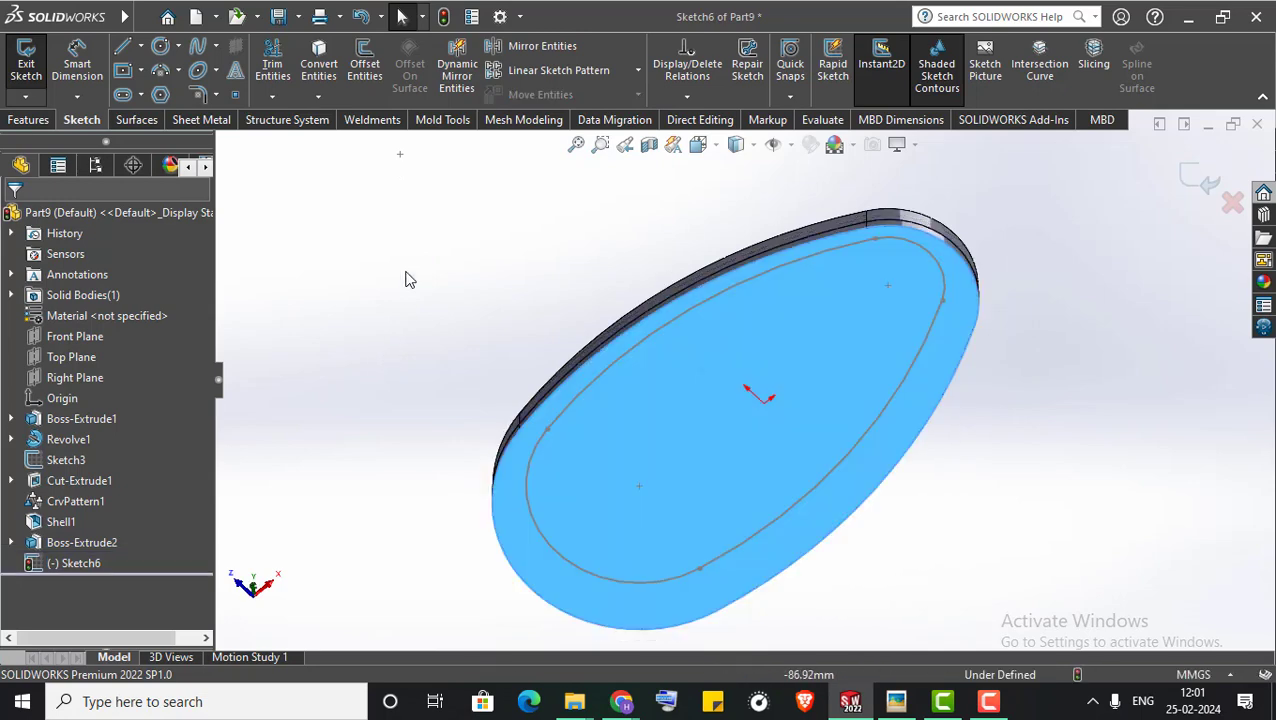
left_click(345, 75)
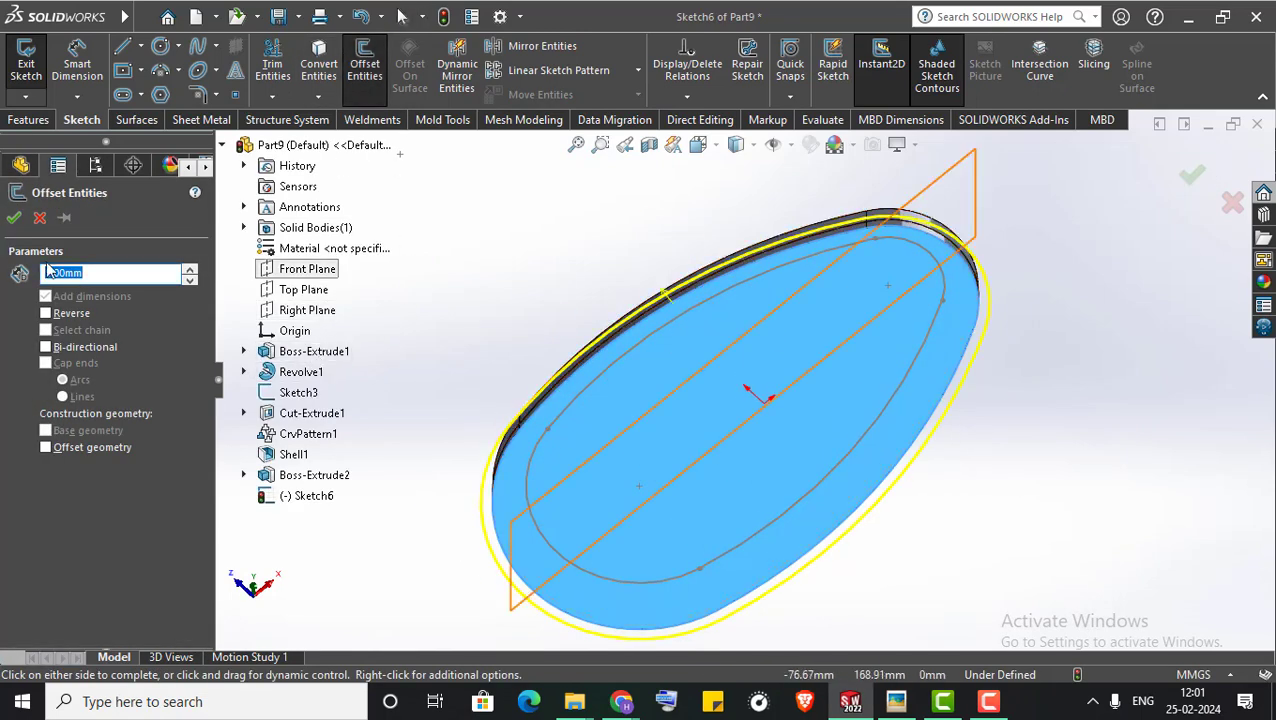
left_click(45, 314)
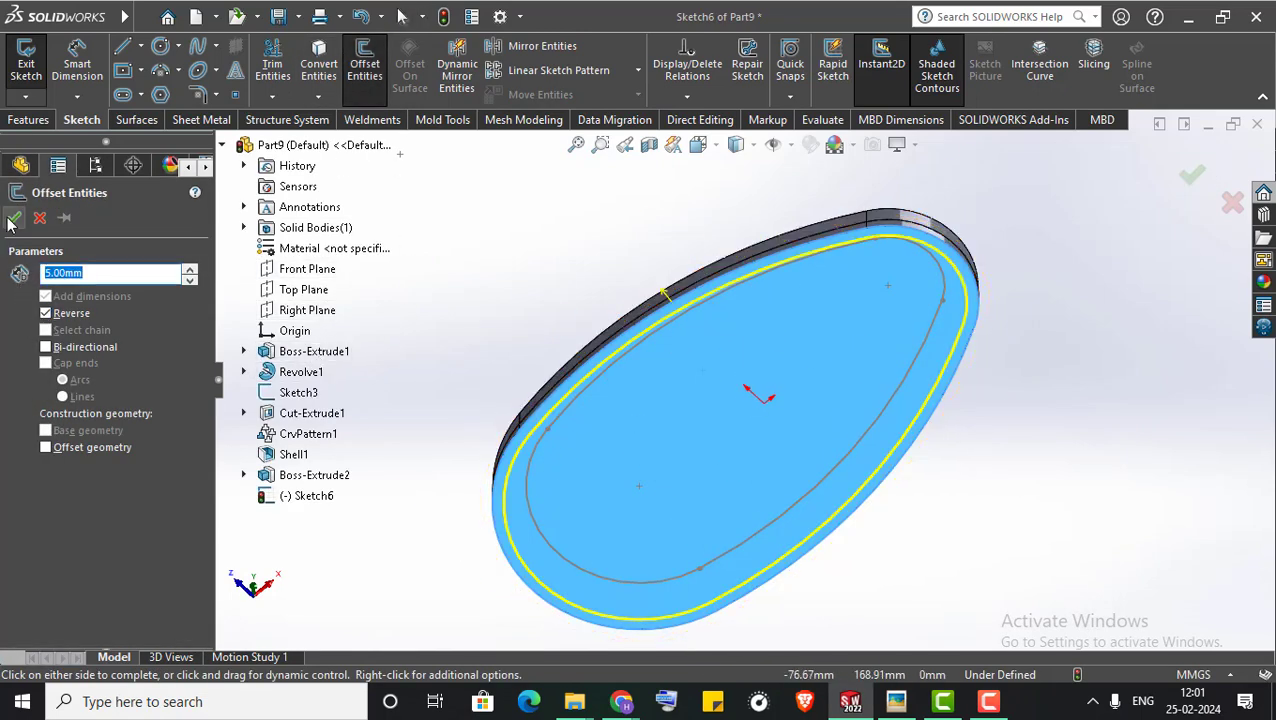
left_click(13, 218)
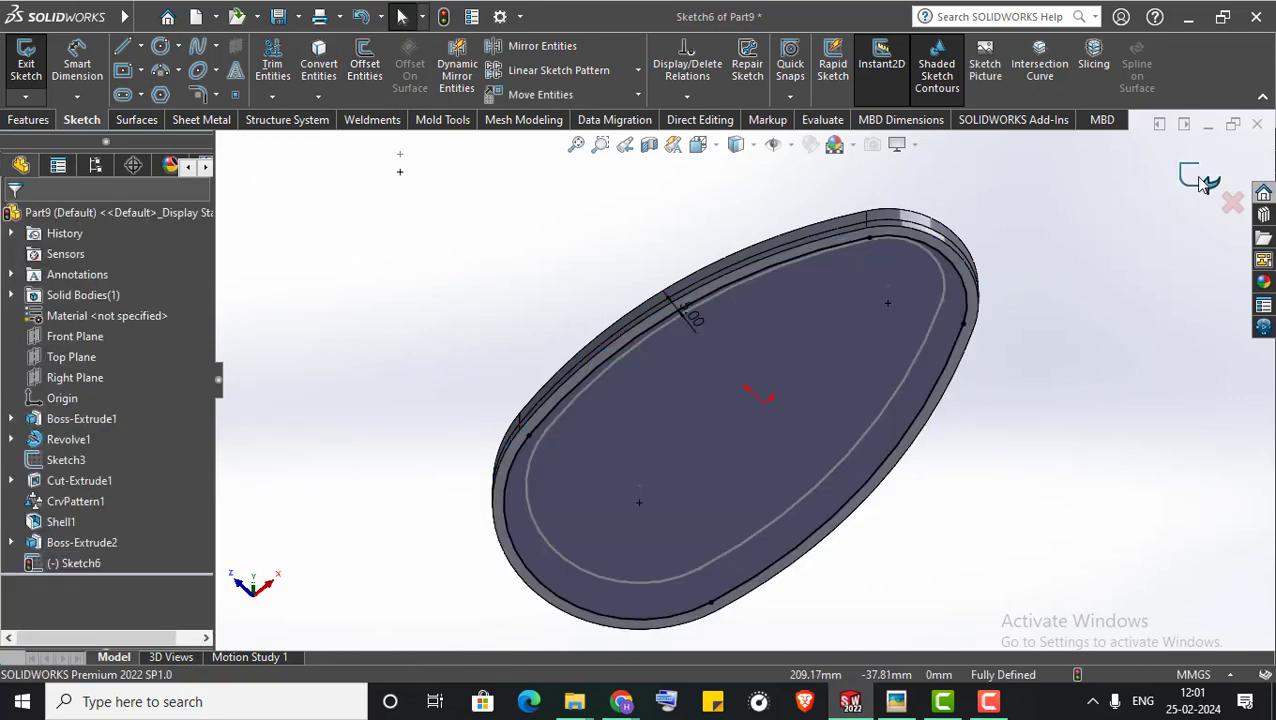
left_click(1196, 180)
Start an Extruded Cut from Sketch6 and view the part from the front
left_click(270, 66)
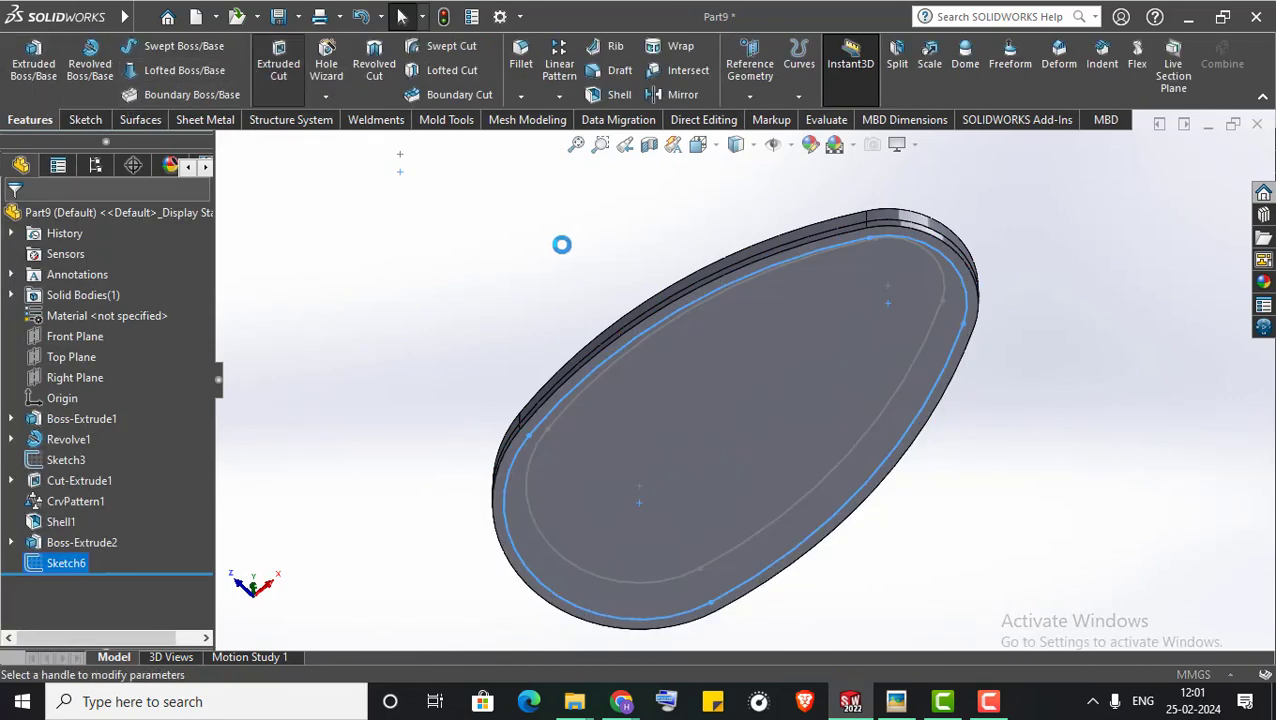
mouse_move(413, 299)
middle_mouse_down()
mouse_move(463, 455)
mouse_move(580, 474)
middle_mouse_up()
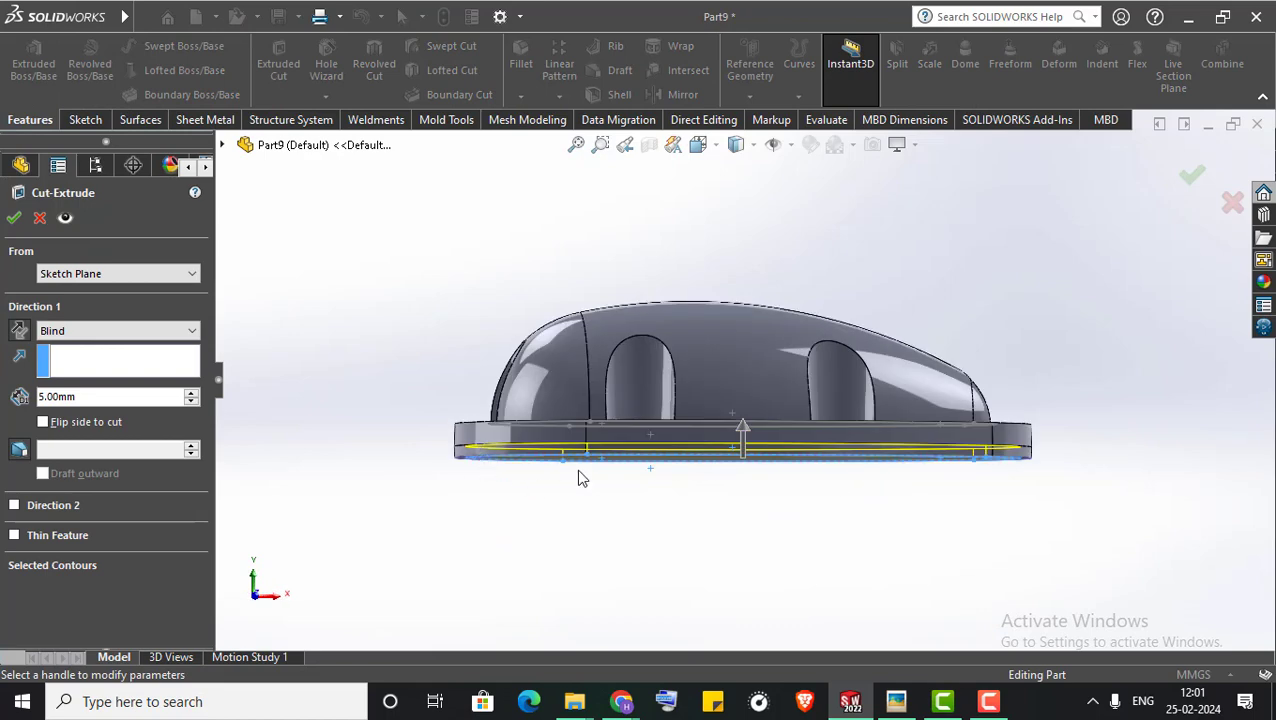
key("space")
left_click(521, 468)
scroll(1000, 450, "down", 3)
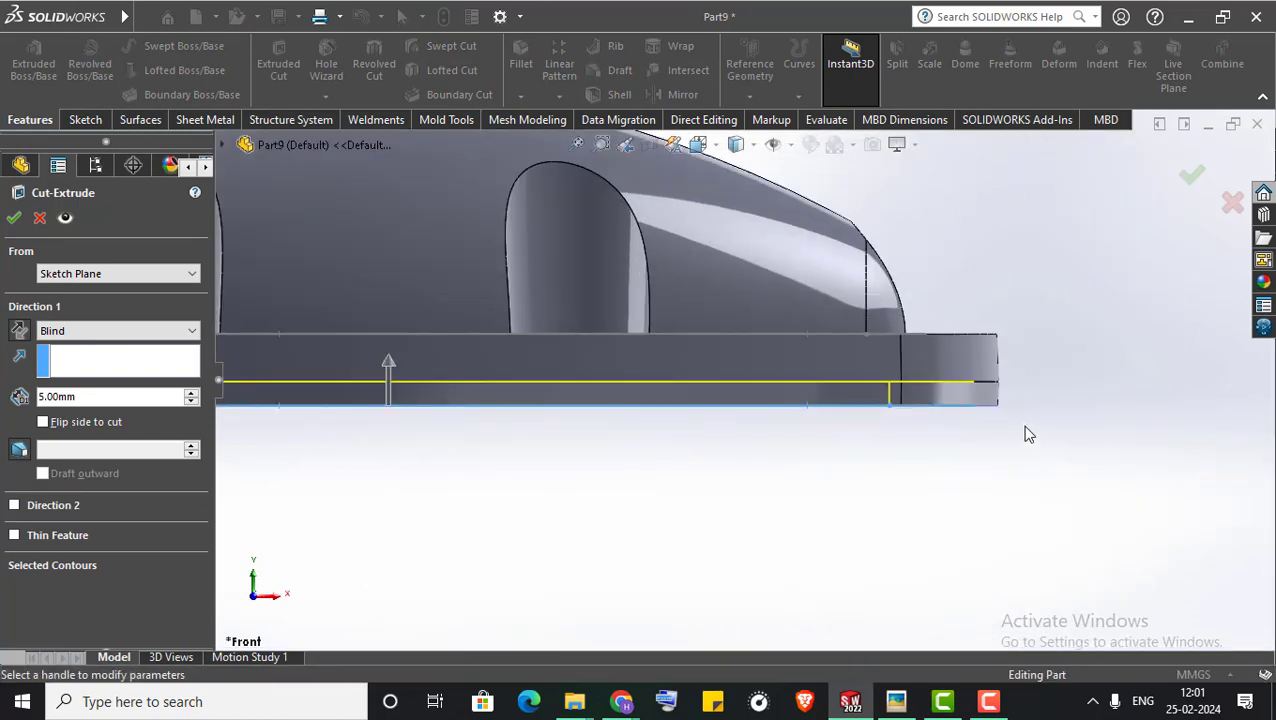
scroll(900, 356, "down", 3)
scroll(840, 454, "down", 1)
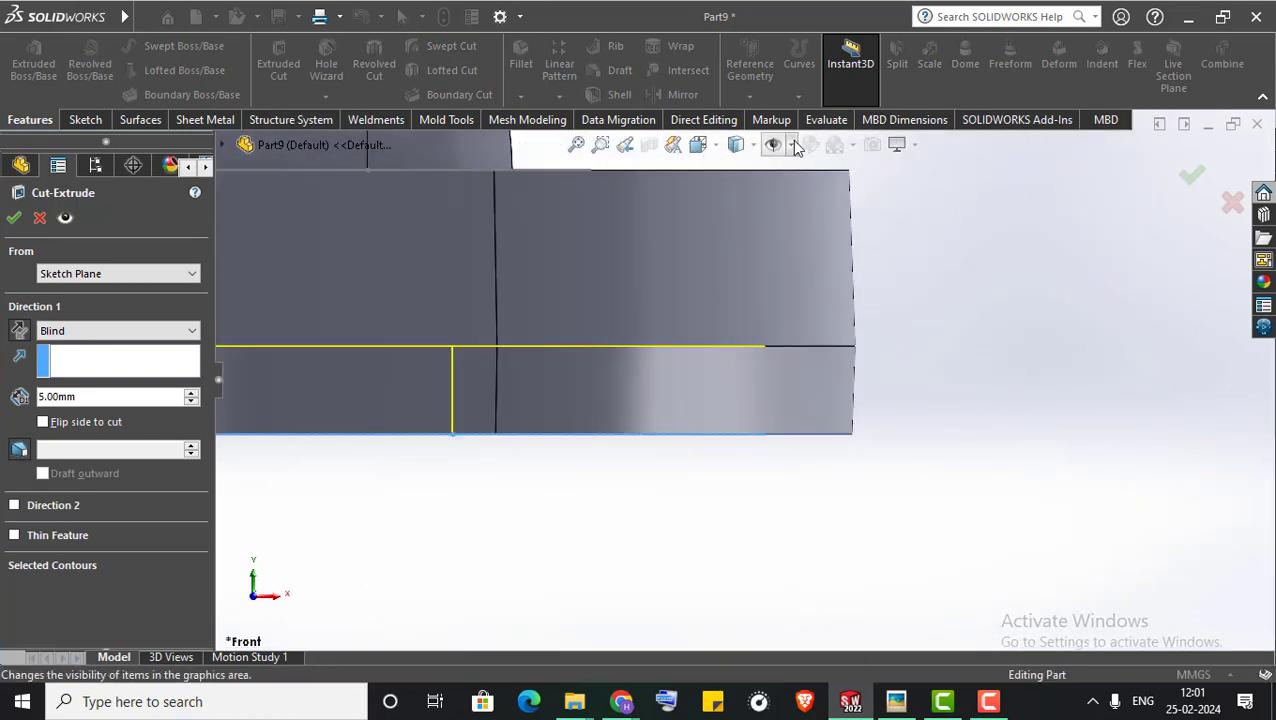
Show hidden lines, add a 2° draft, and accept the 5 mm deep cut
left_click(737, 144)
left_click(738, 253)
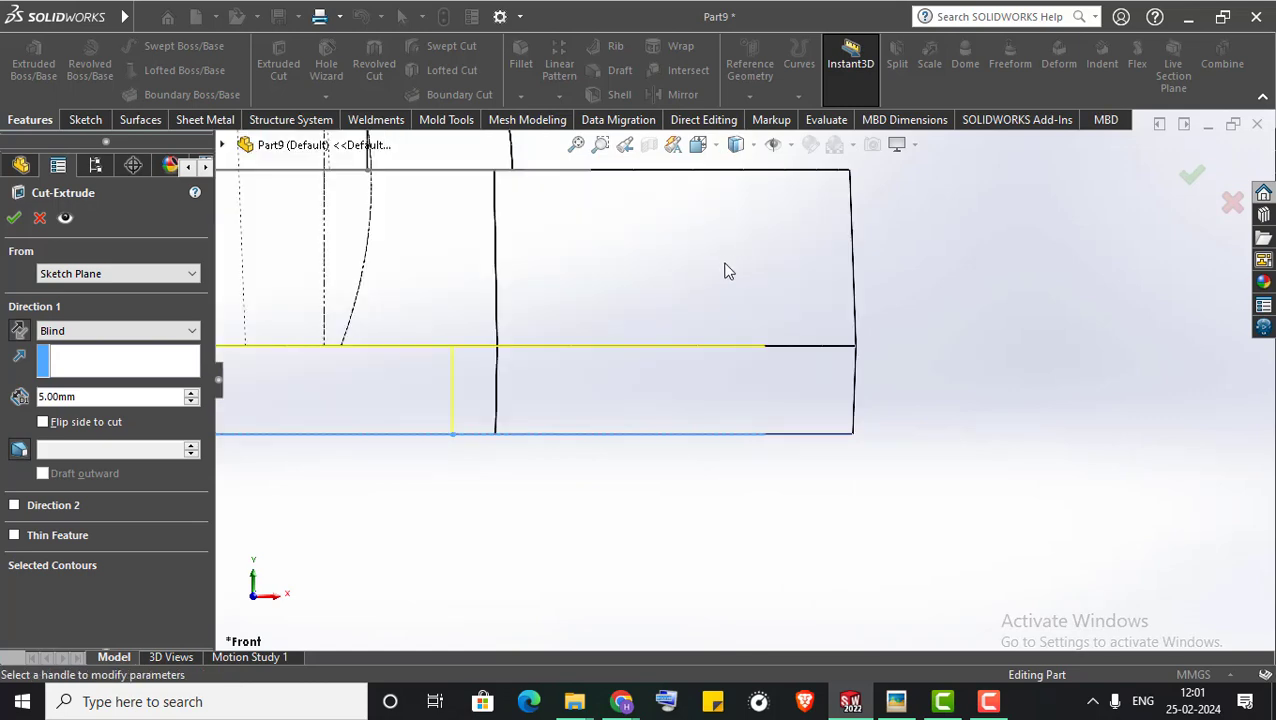
left_click(718, 146)
left_click(737, 144)
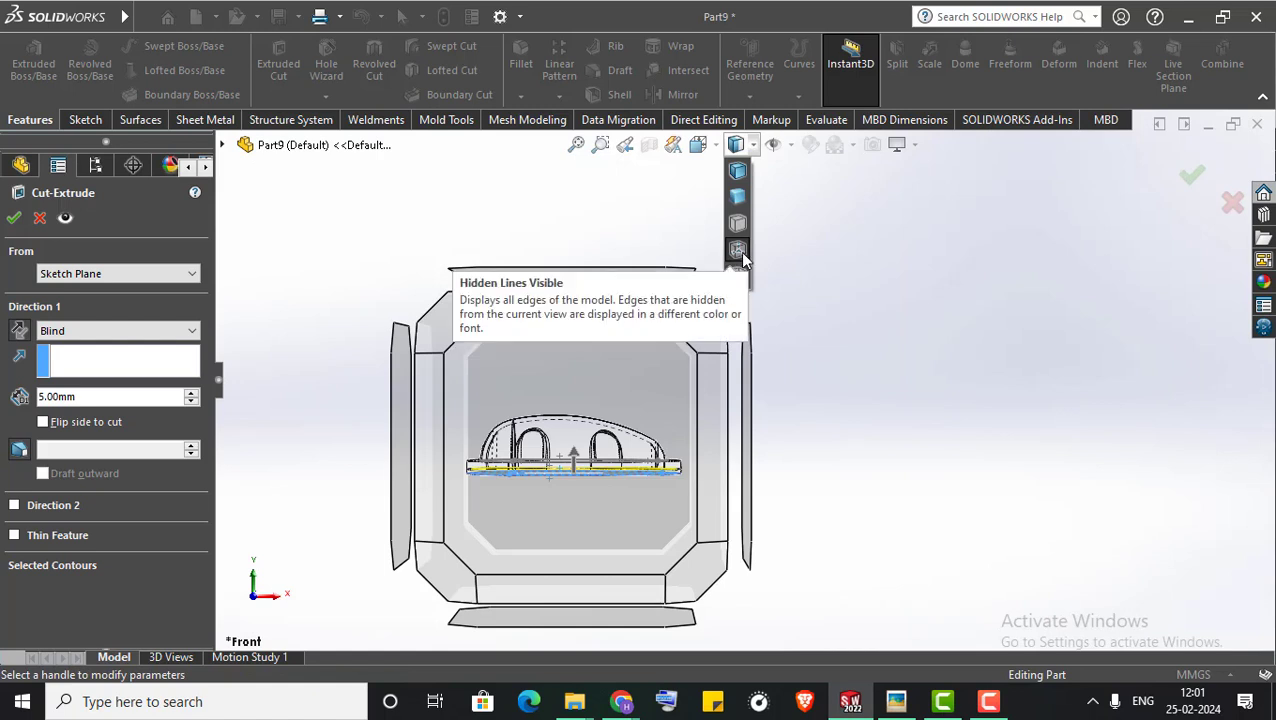
left_click(740, 251)
left_click(737, 144)
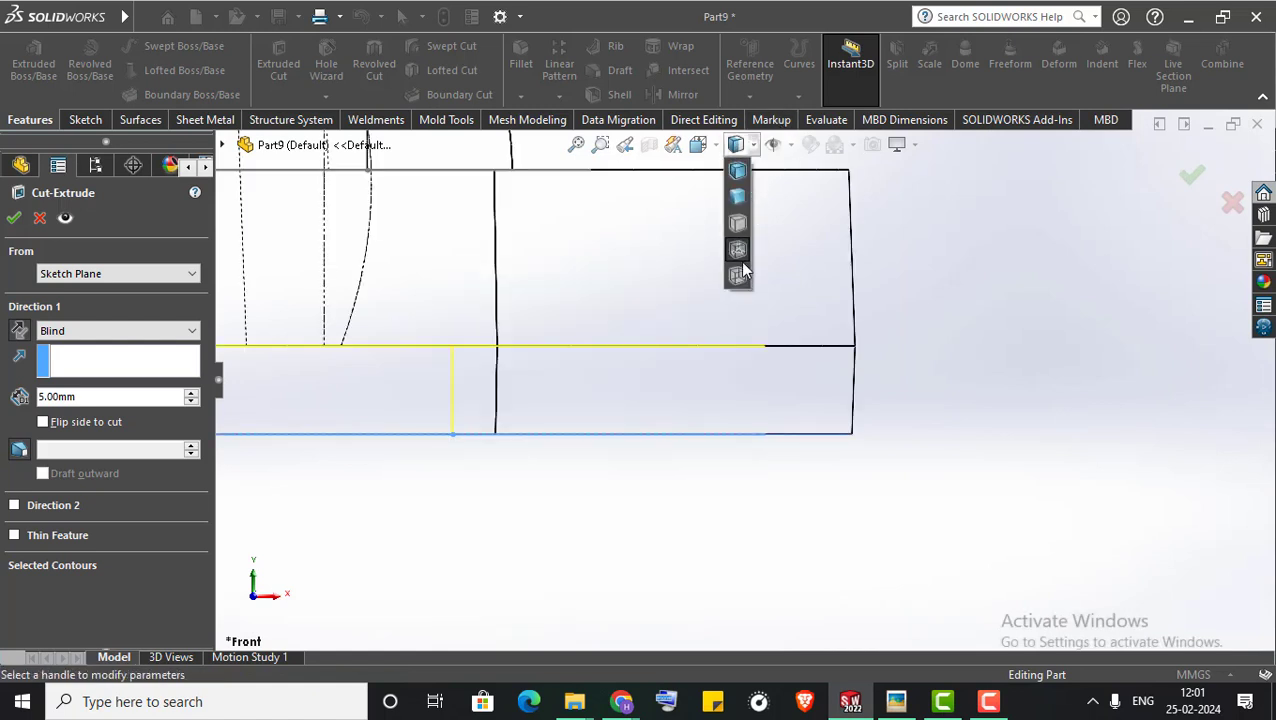
left_click(739, 275)
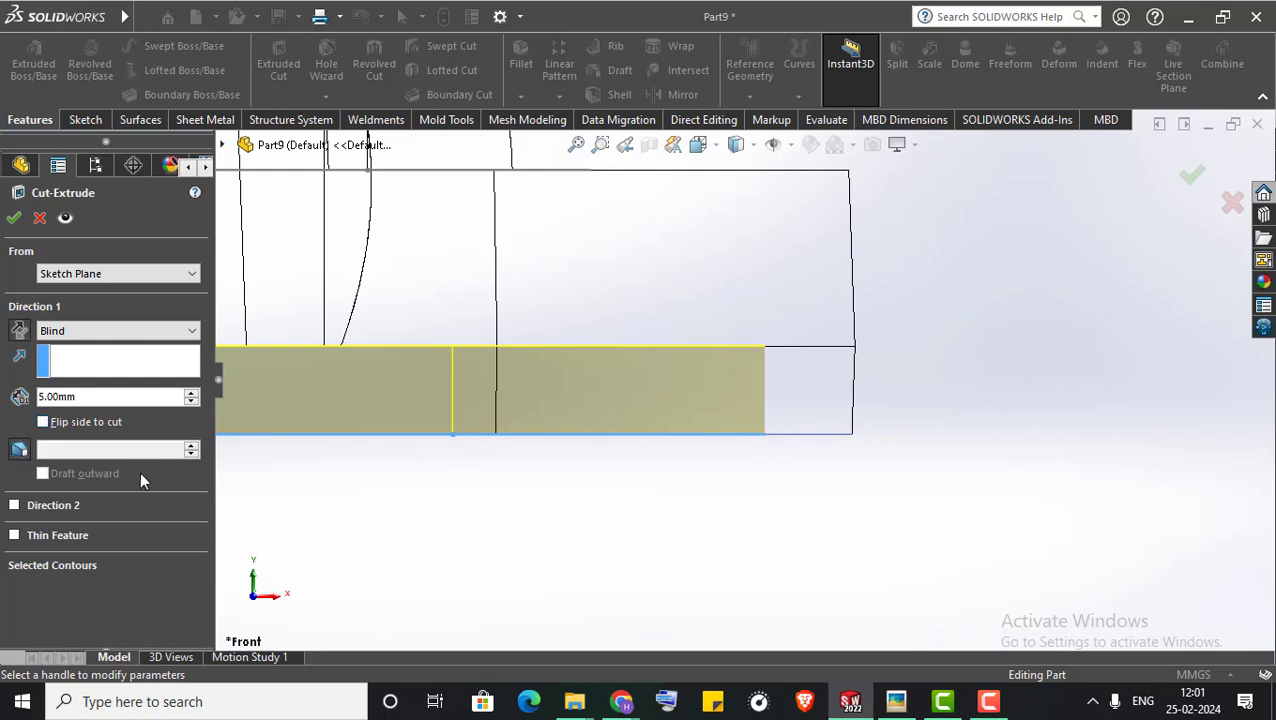
left_click(20, 451)
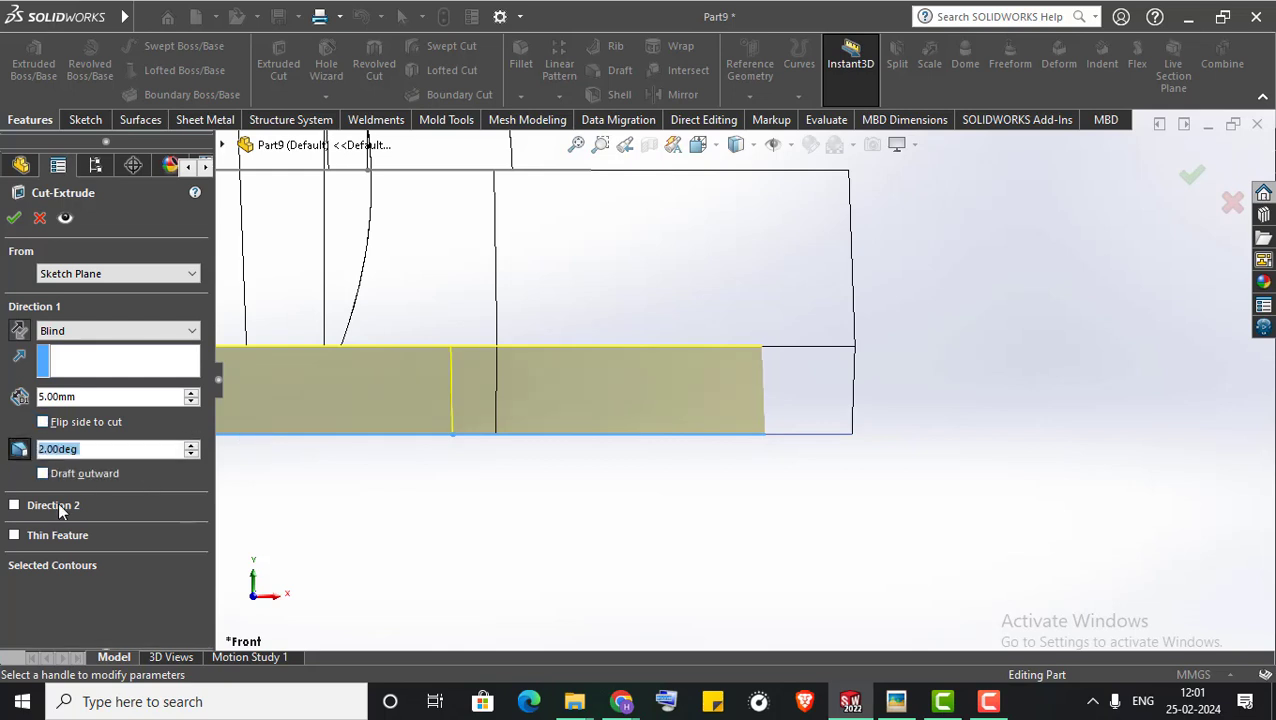
left_click(14, 218)
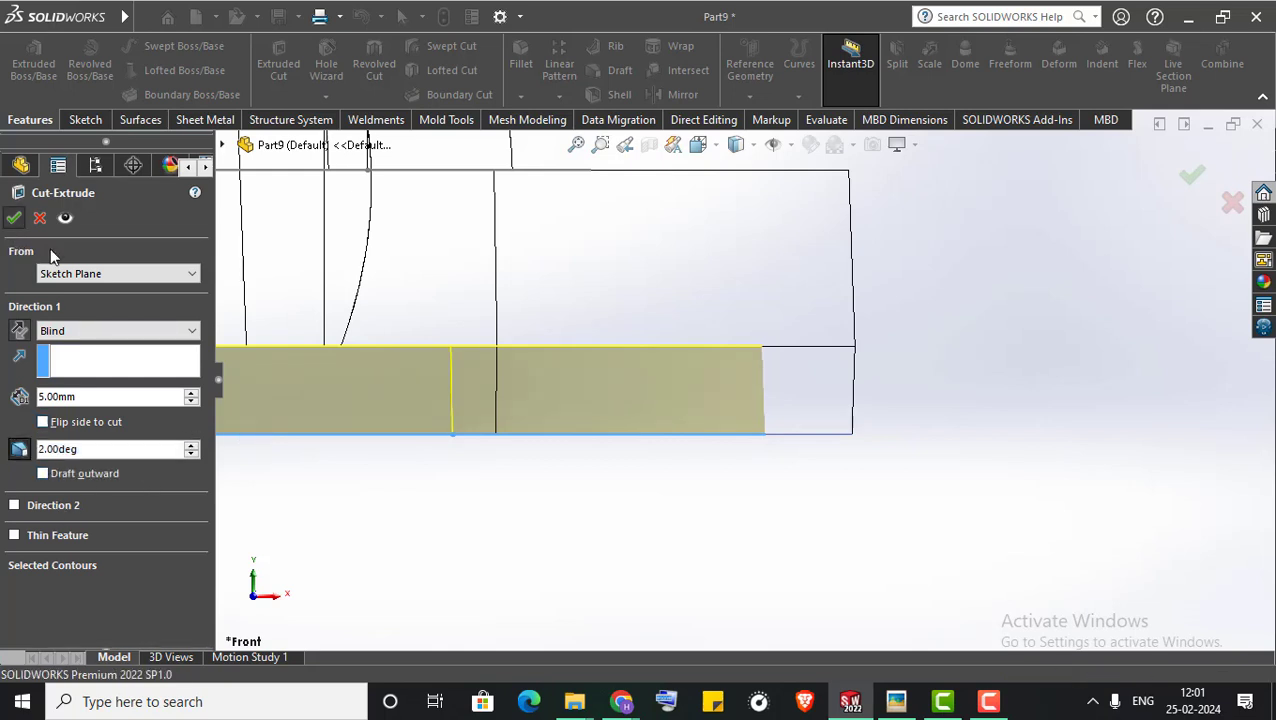
Return the cover to Shaded With Edges and orbit from the bottom view to look into the cavity
left_click(755, 146)
left_click(741, 170)
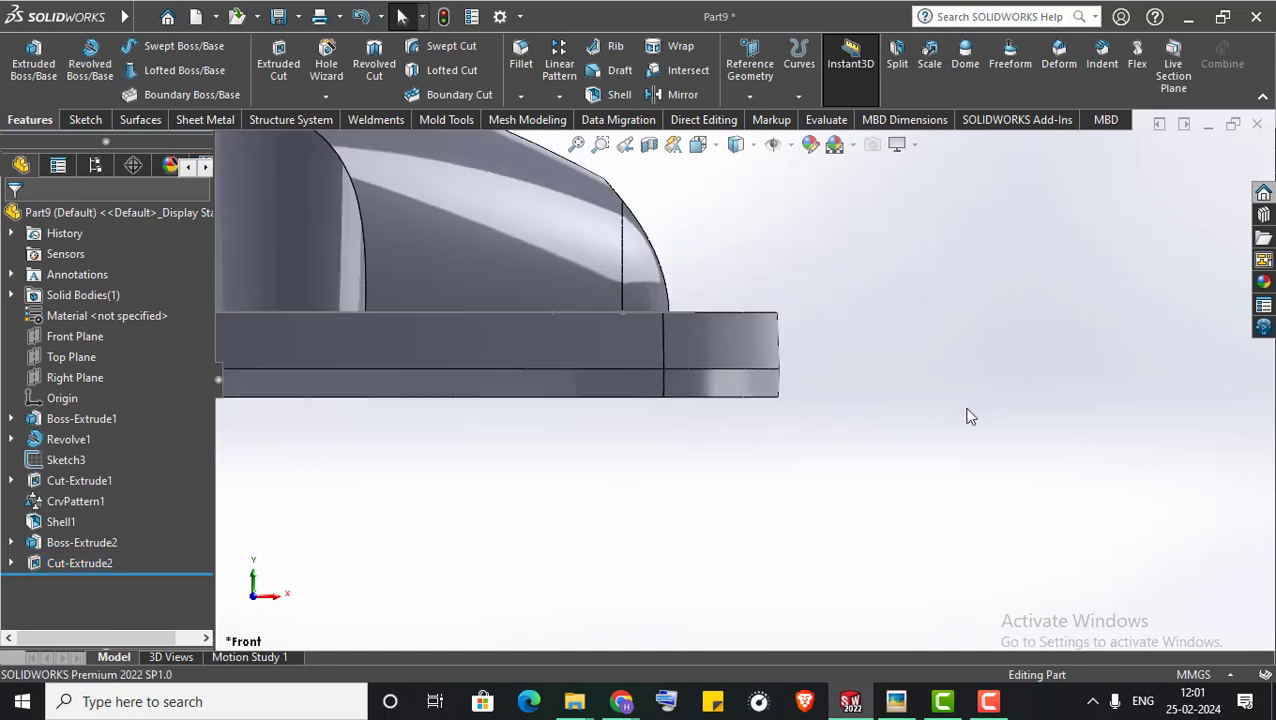
key("ctrl+6")
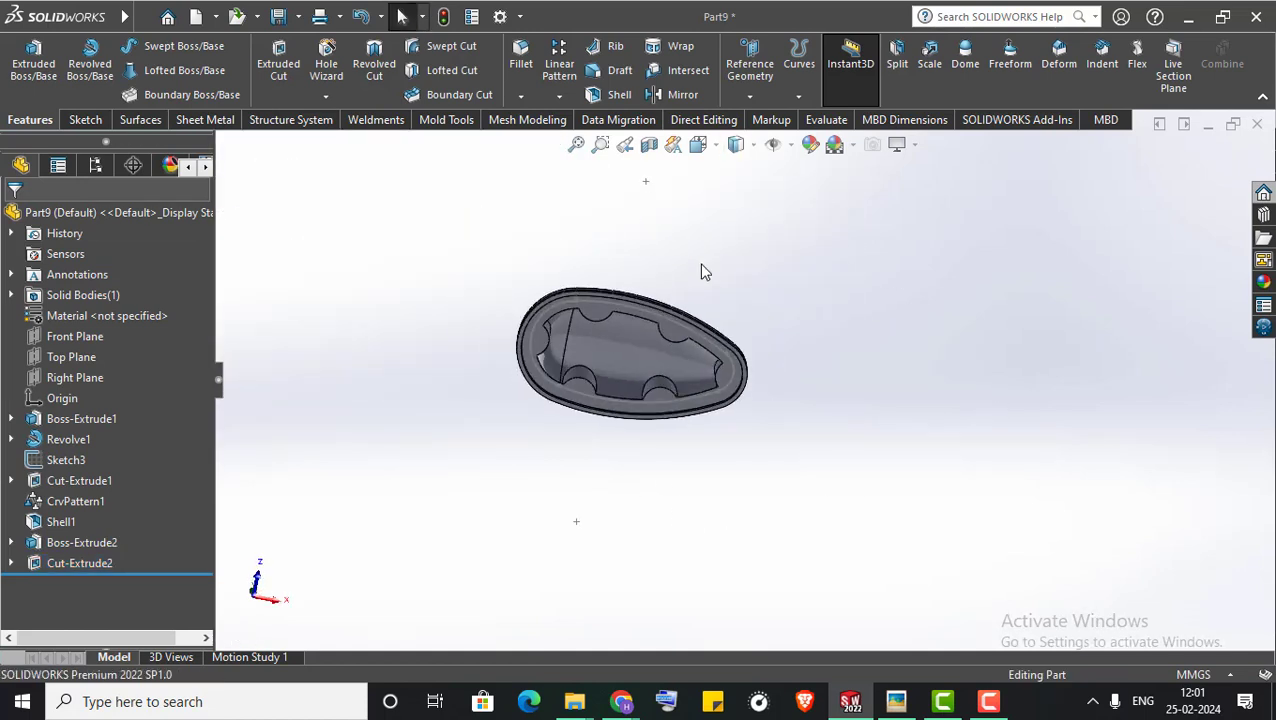
mouse_move(790, 355)
middle_mouse_down()
mouse_move(637, 456)
mouse_move(871, 510)
mouse_move(658, 433)
mouse_move(648, 450)
middle_mouse_up()
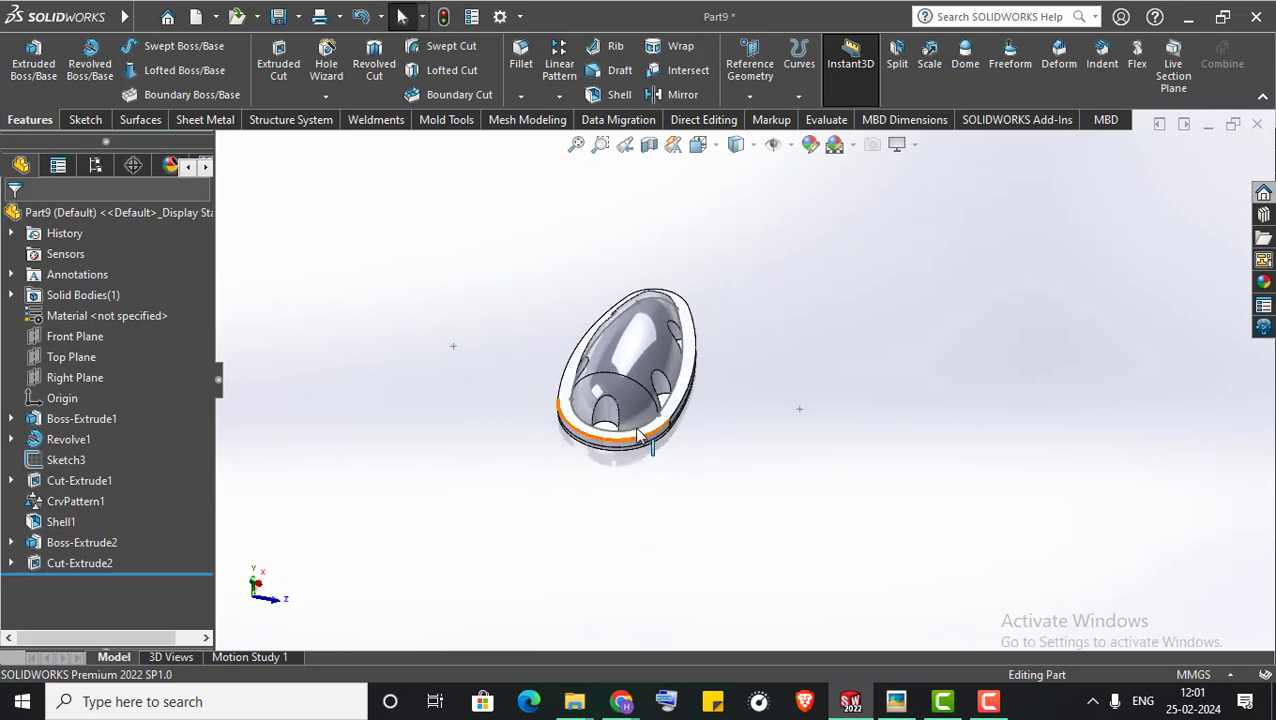
scroll(645, 455, "down", 5)
middle_click_drag(421, 450, 421, 507)
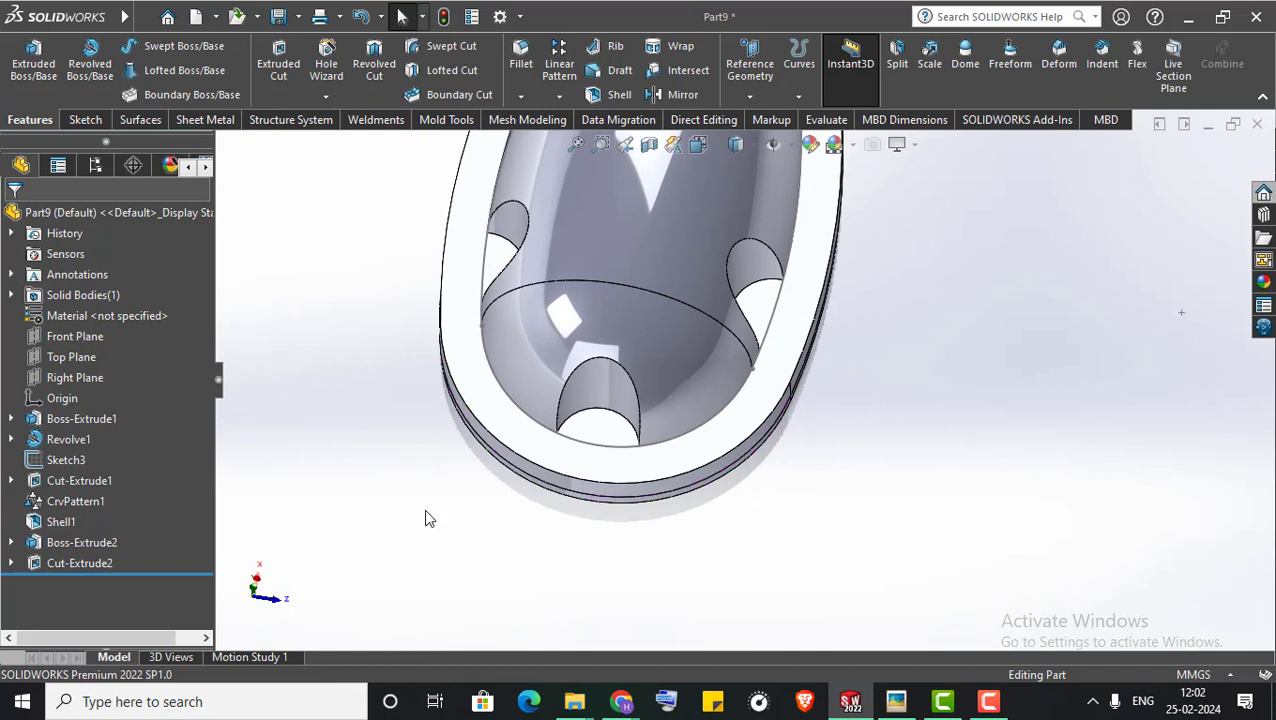
Hide Sketch3 and select the base's flat rim face for a new sketch
right_click(50, 462)
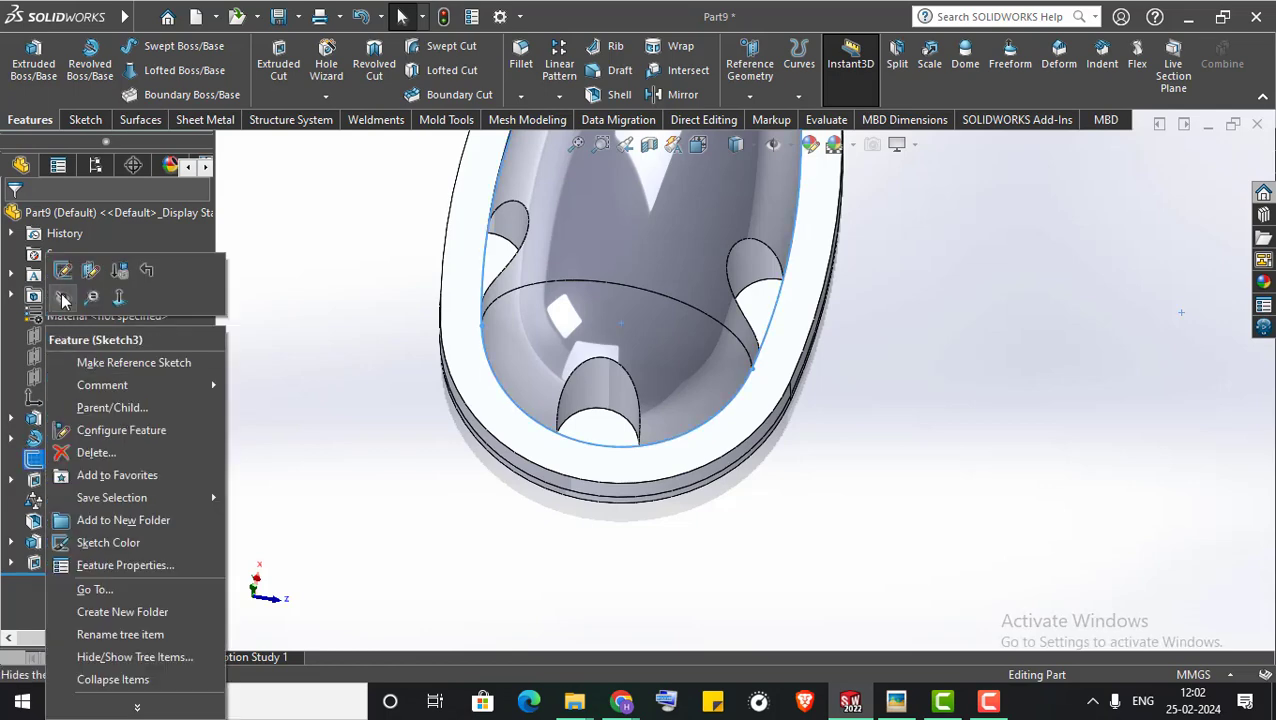
left_click(62, 298)
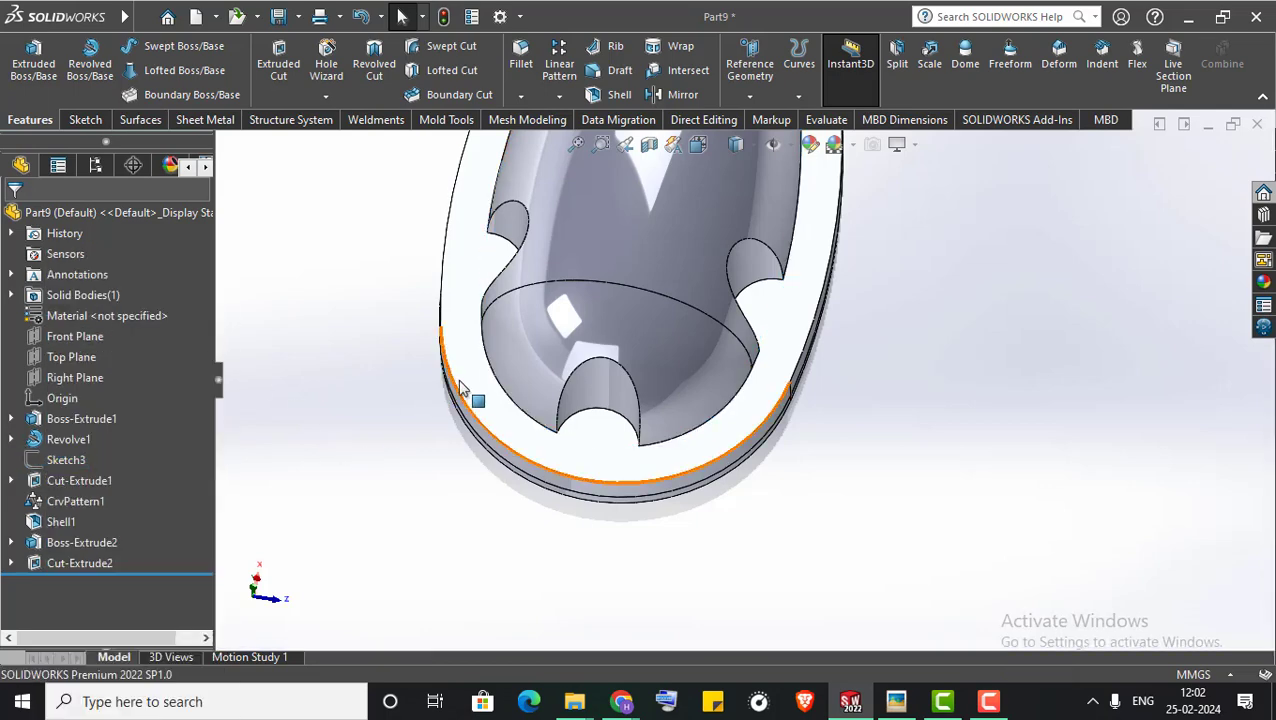
right_click(463, 278)
View the rim face normal and place R15 circles at the left and upper notches
left_click(503, 220)
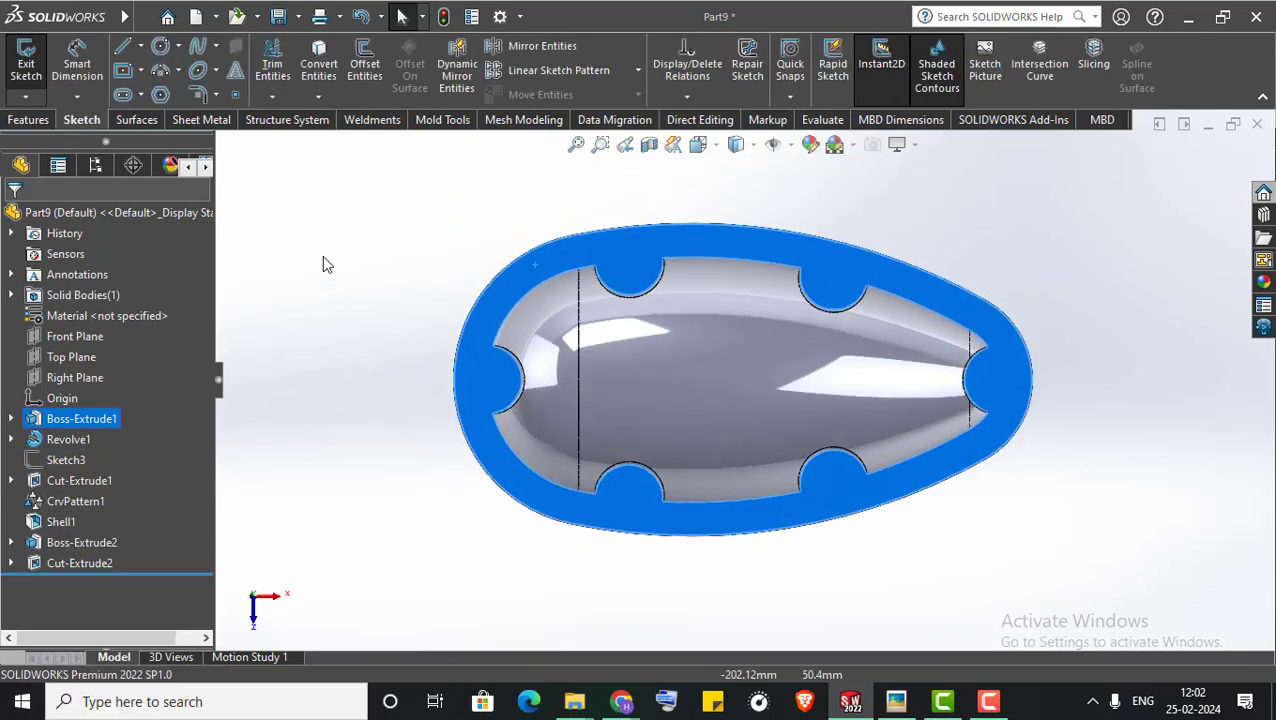
left_click(162, 50)
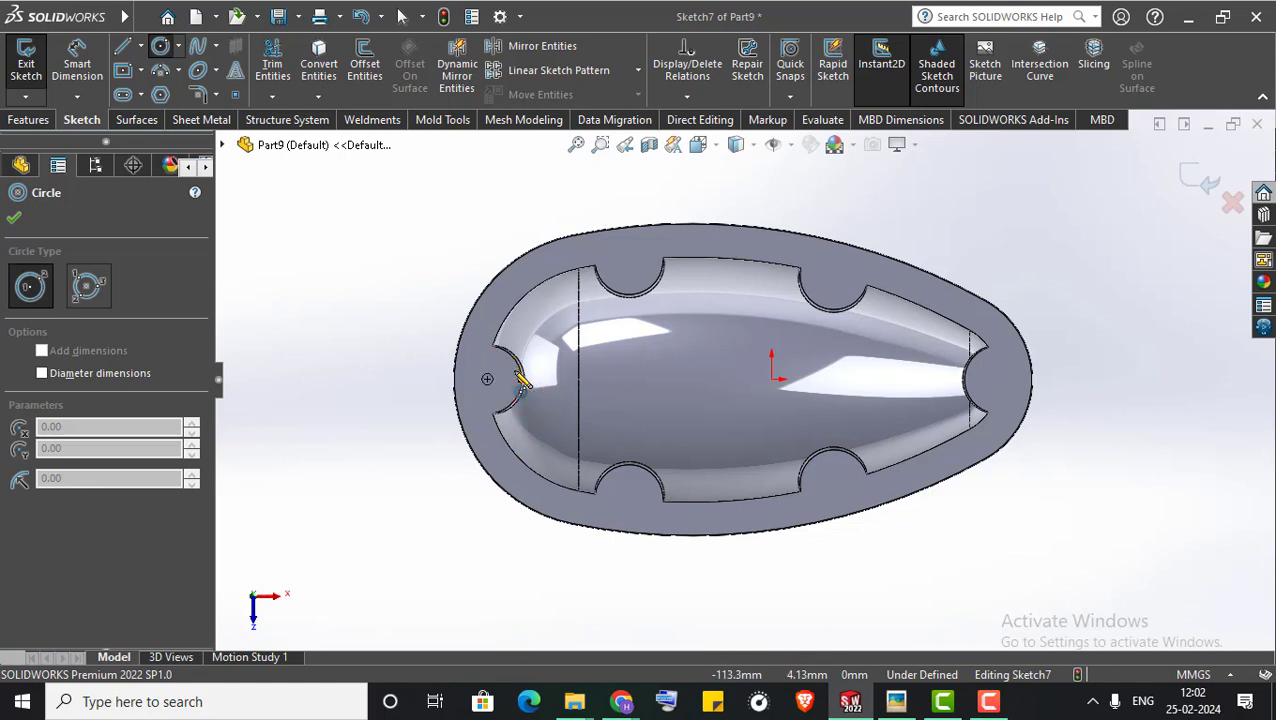
left_click(487, 380)
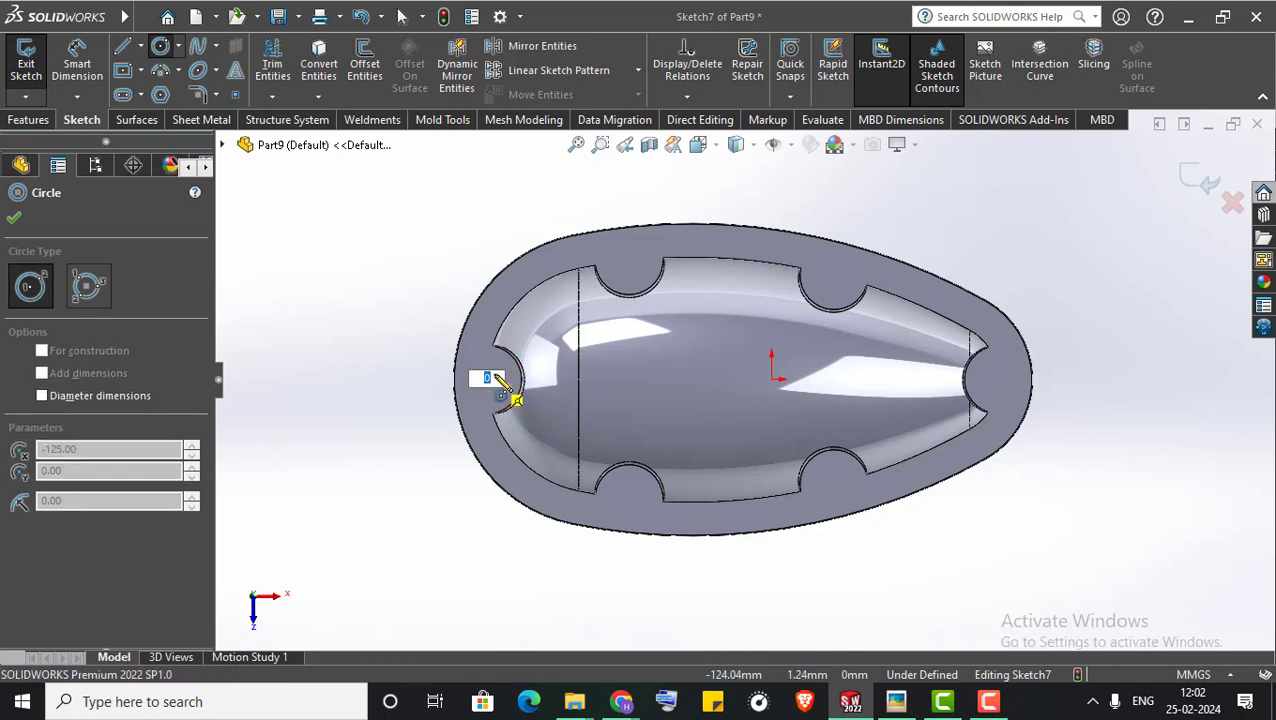
type("5")
key("Return")
scroll(665, 255, "down", 3)
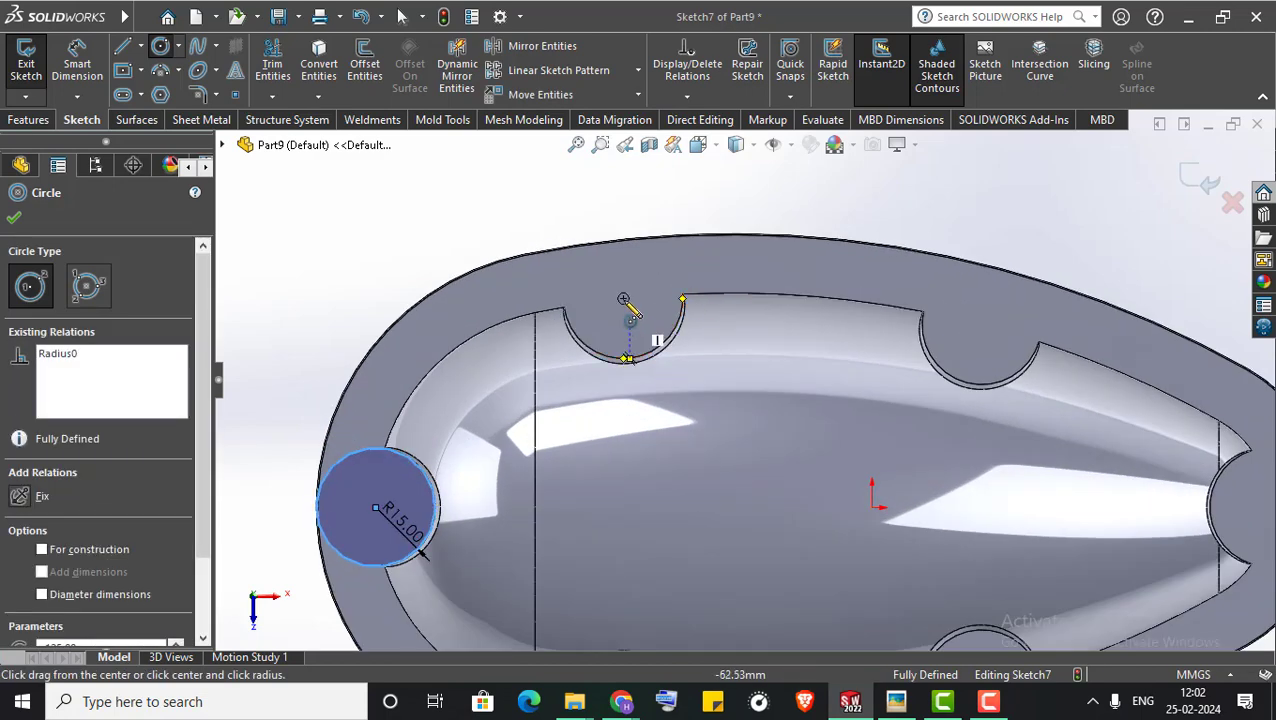
left_click(623, 298)
type("15")
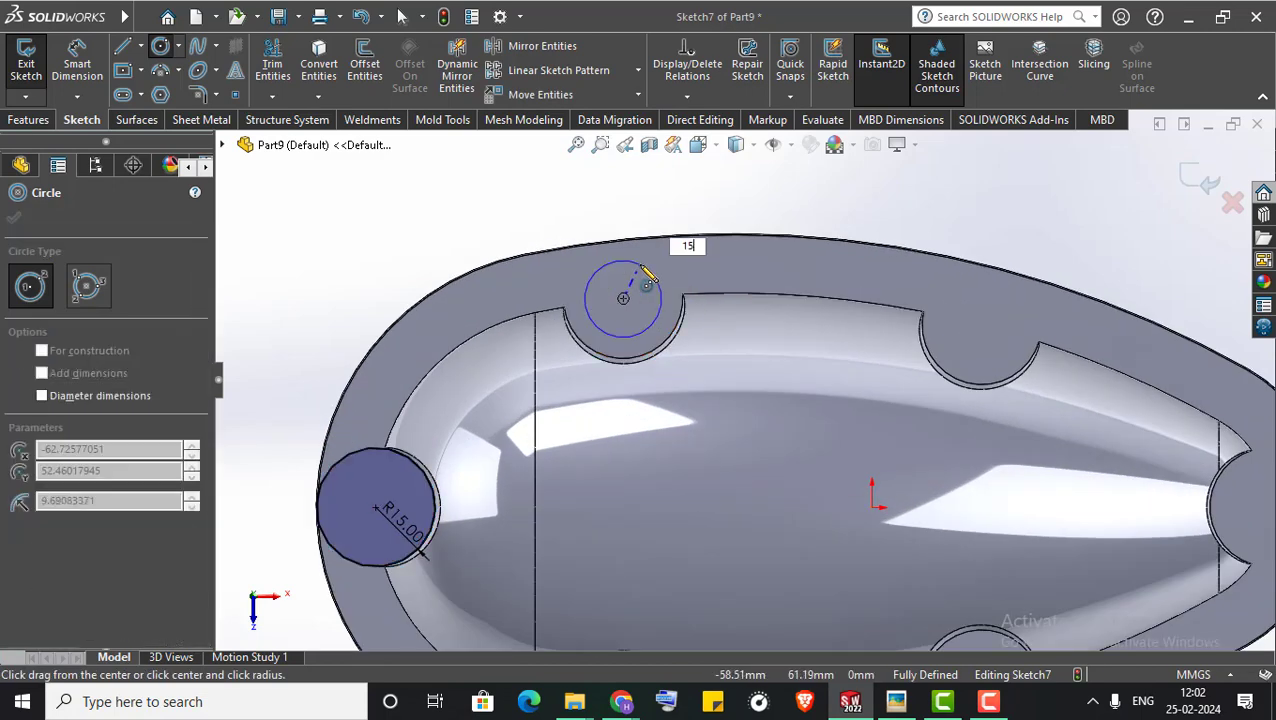
key("Return")
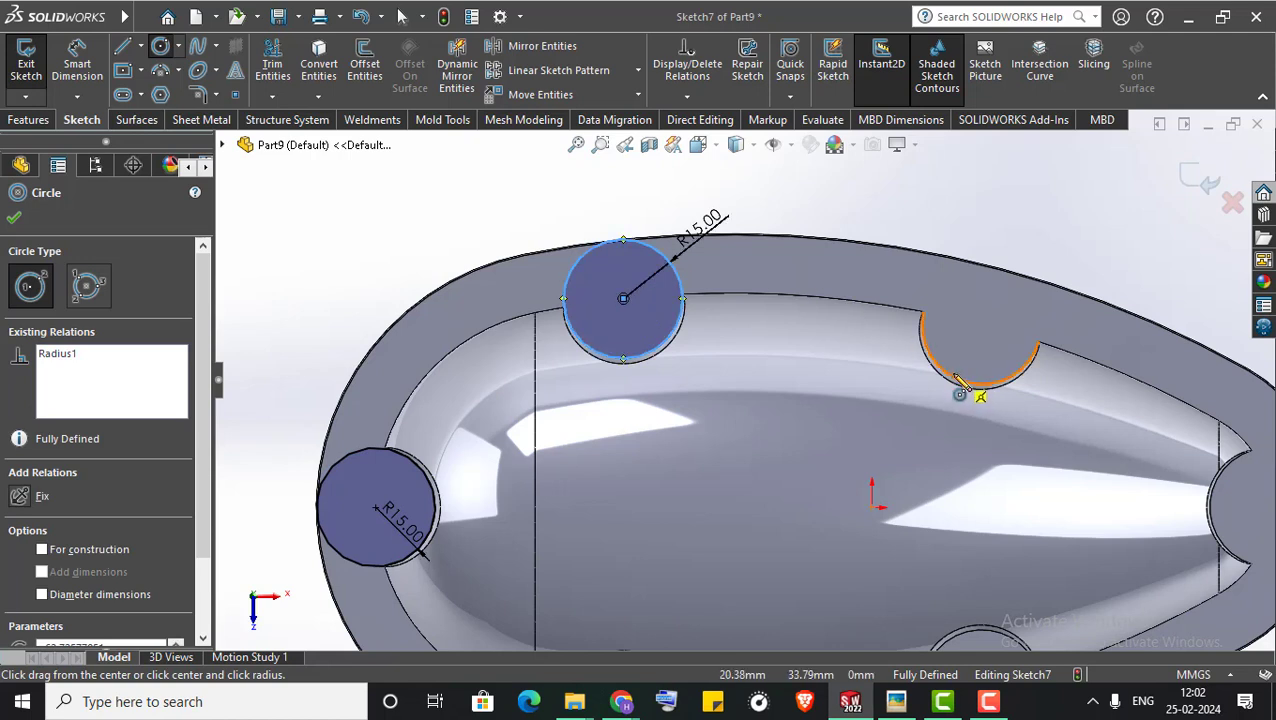
Add R15 circles at the other upper notch and the right-end notch, correcting its radius to 15
left_click(983, 338)
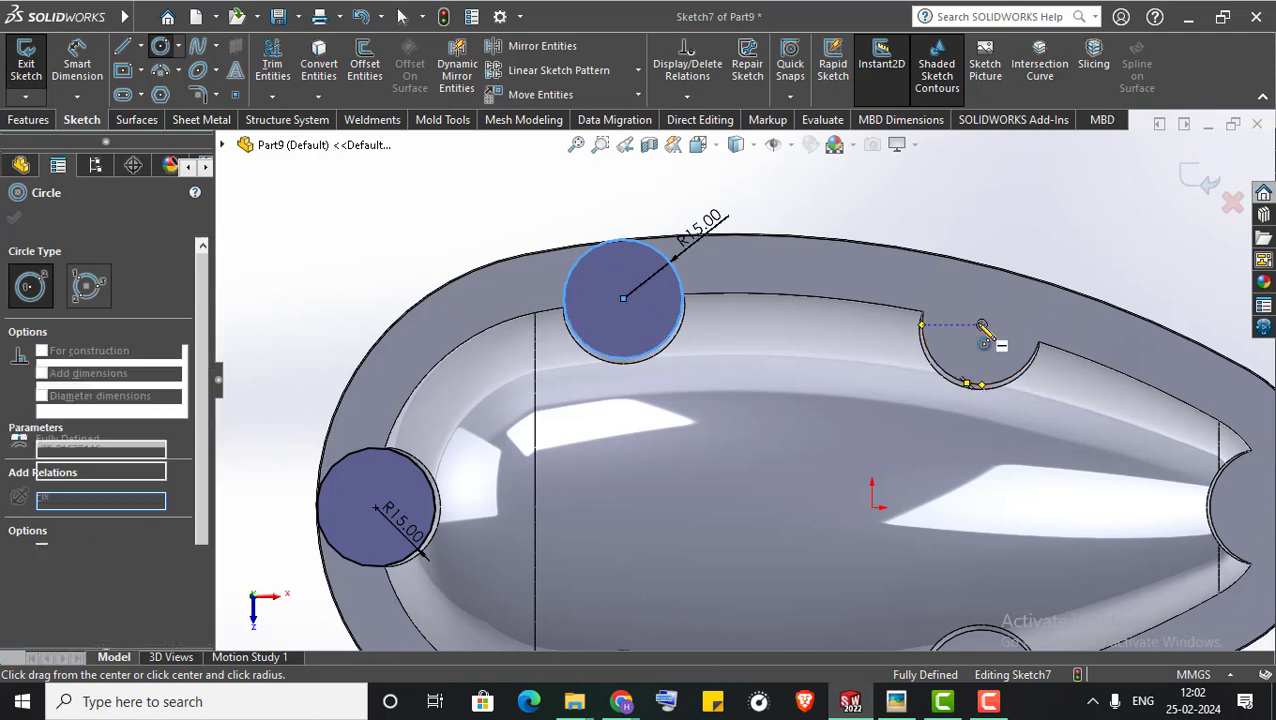
key("Escape")
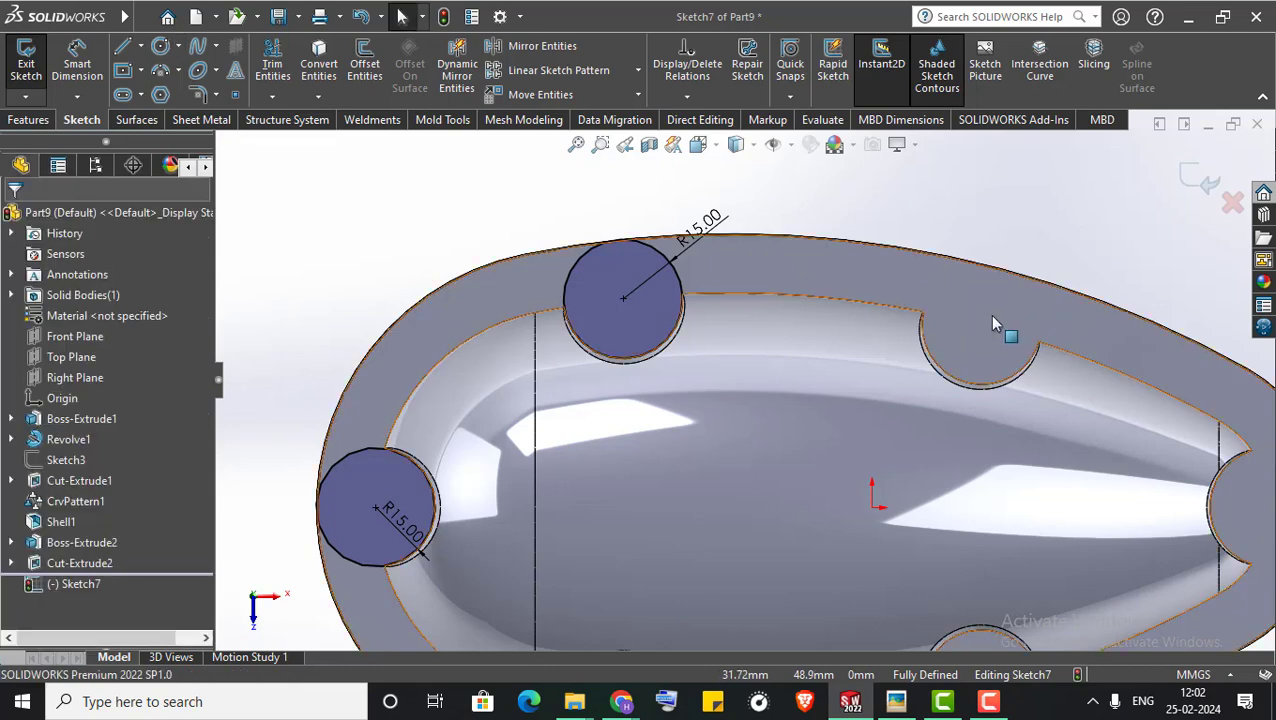
key("Return")
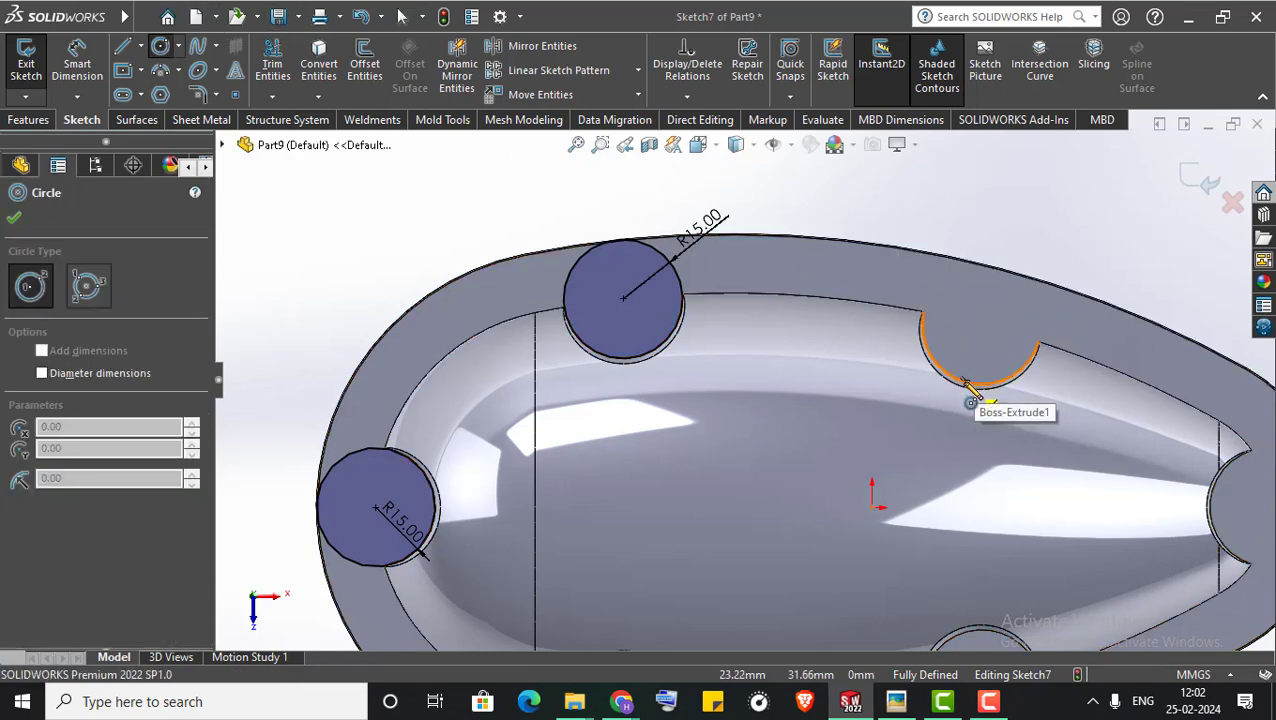
left_click(981, 324)
type("1")
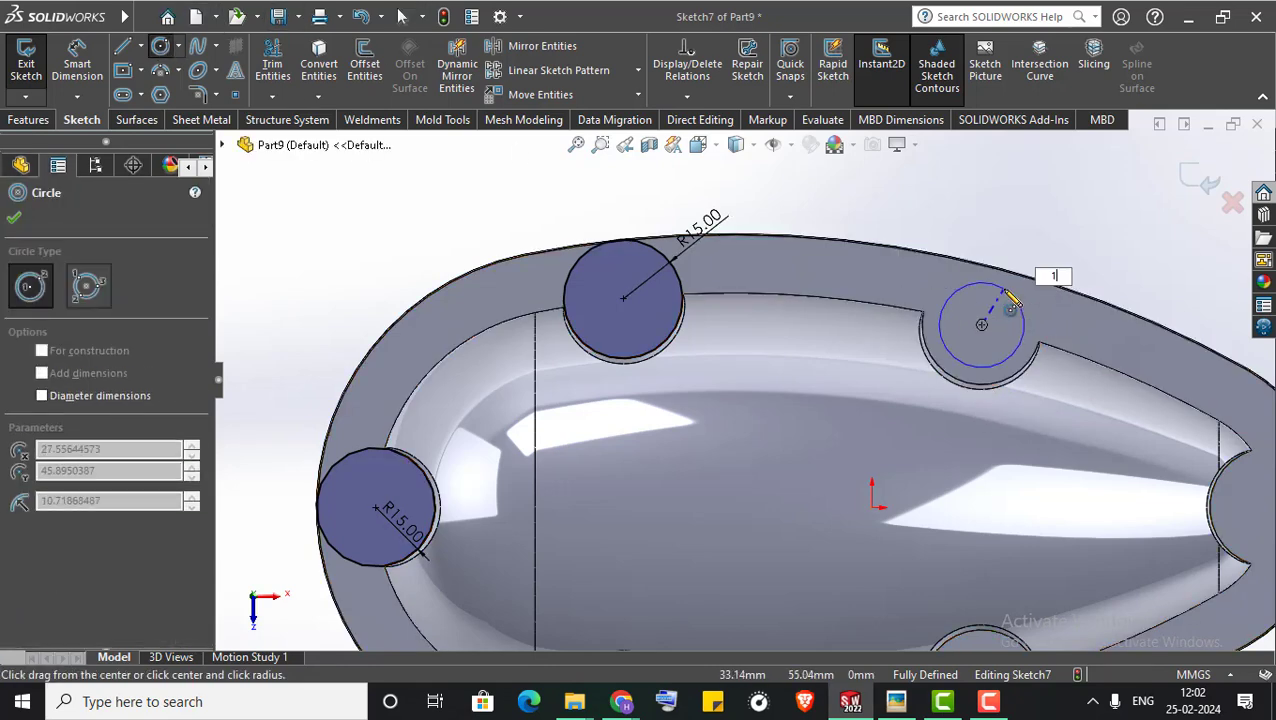
type("5")
key("Return")
scroll(1110, 340, "up", 3)
scroll(1068, 456, "down", 3)
scroll(925, 441, "down", 3)
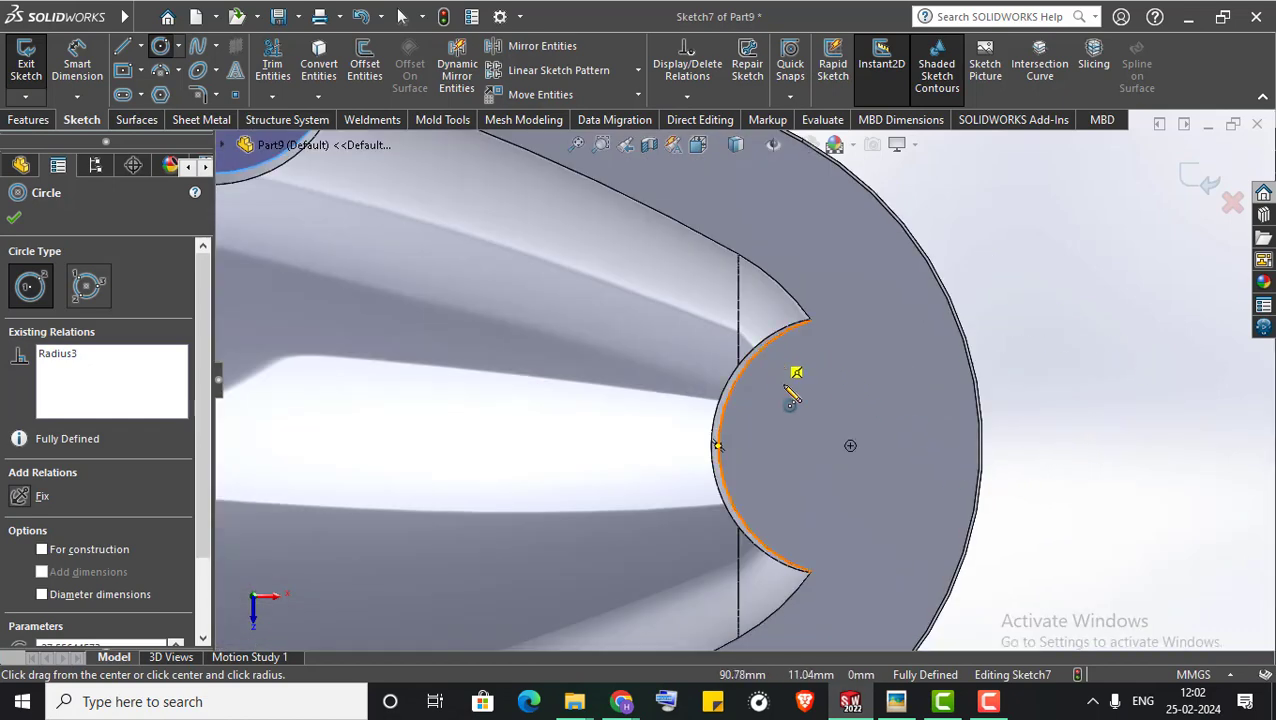
left_click(850, 445)
left_click(890, 432)
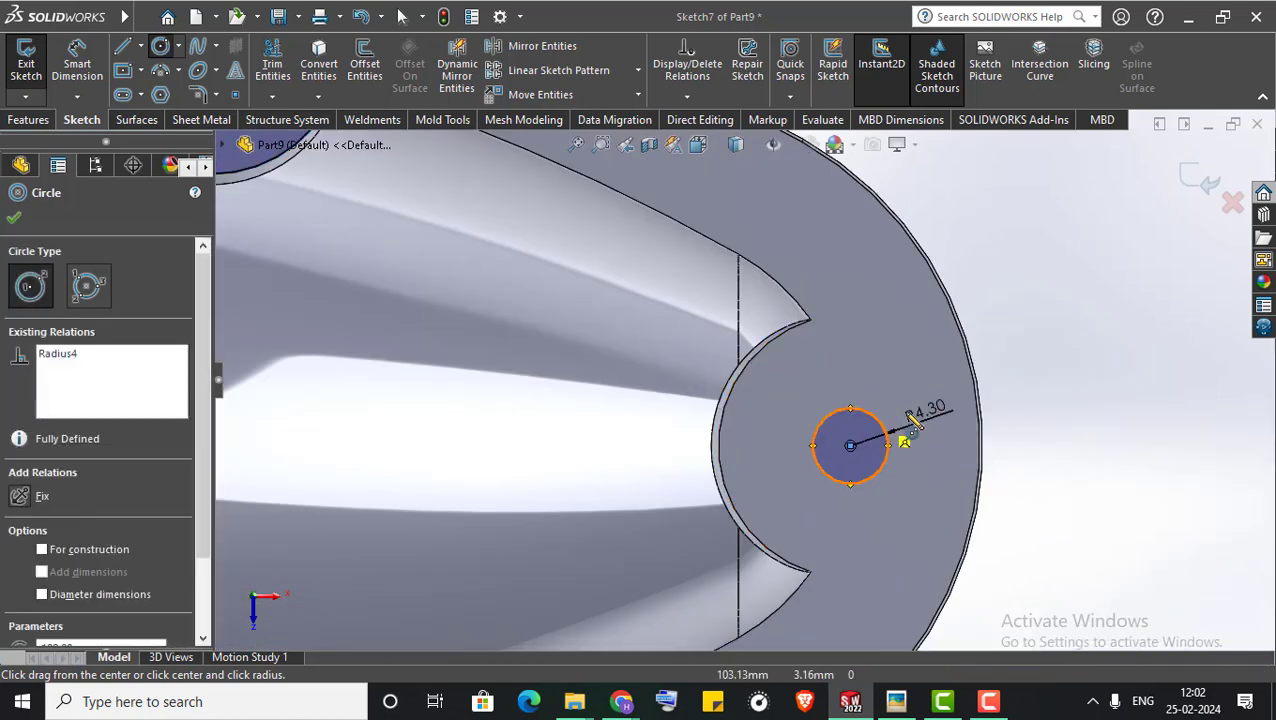
right_click(1085, 382)
left_click(1085, 384)
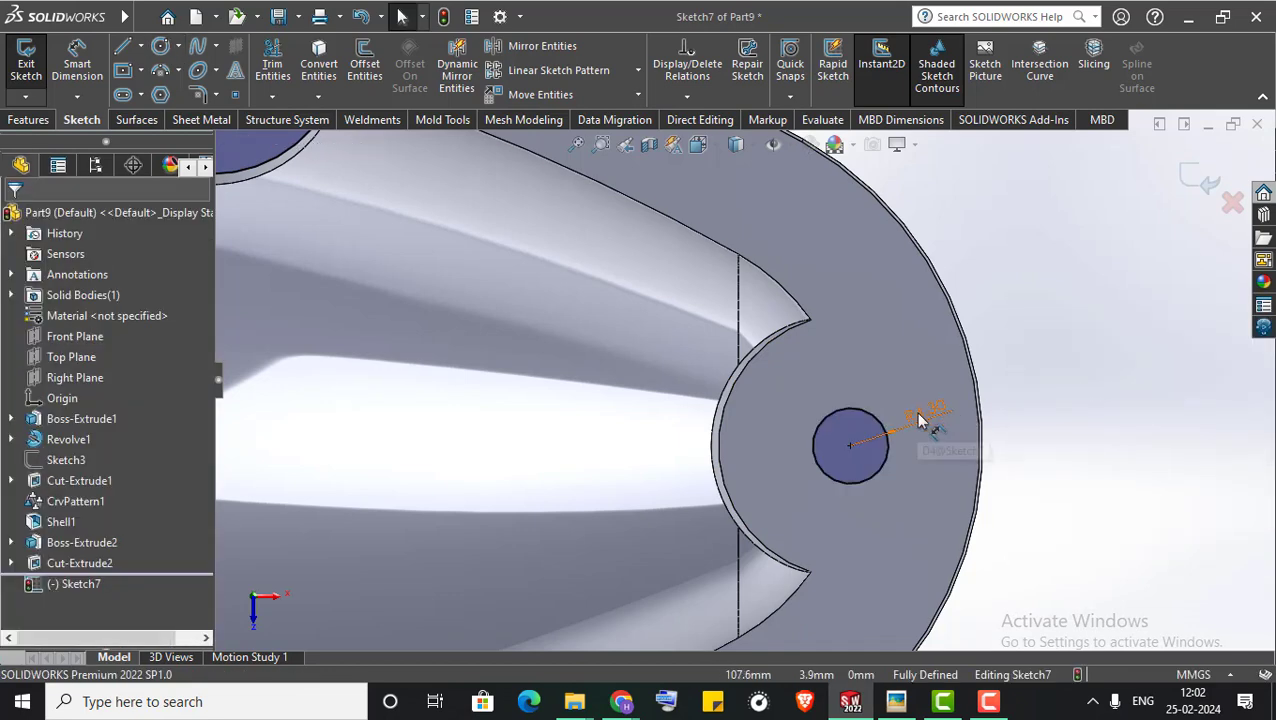
double_click(918, 415)
type("15")
key("Return")
key("z")
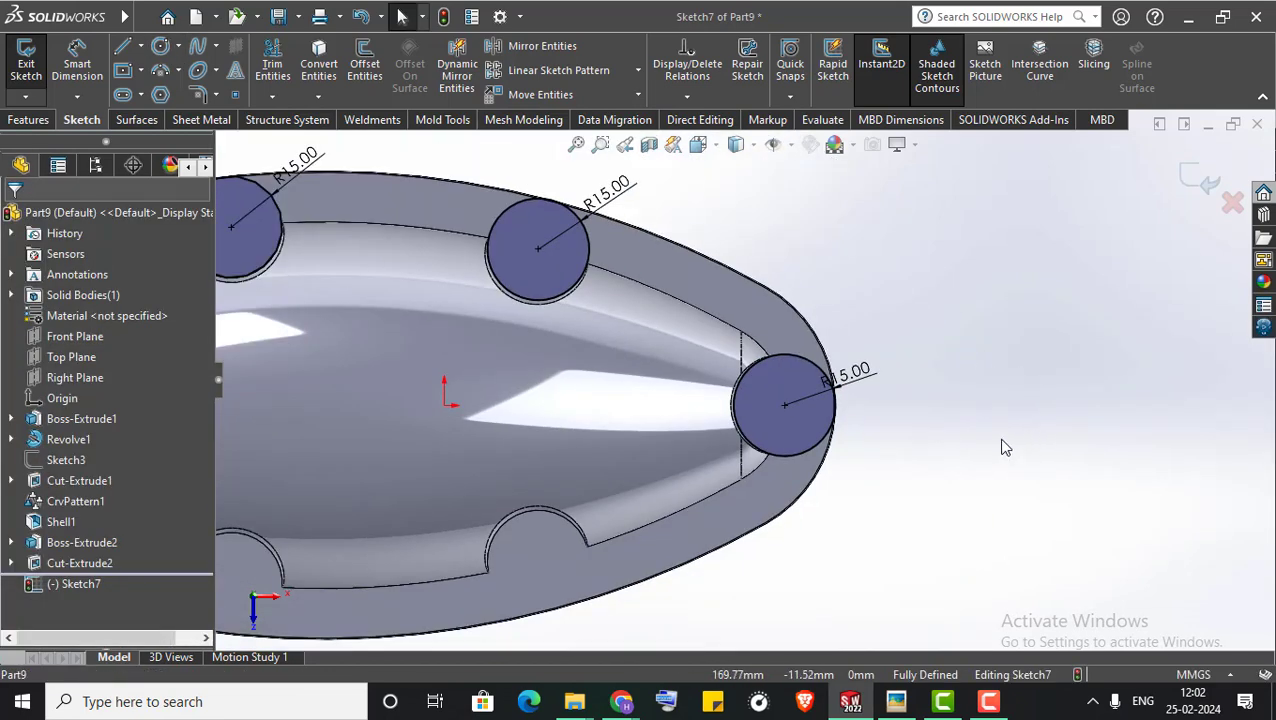
Place the last R15 circles on the lower and bottom-left notches, completing all six
left_click(160, 47)
scroll(621, 563, "up", 5)
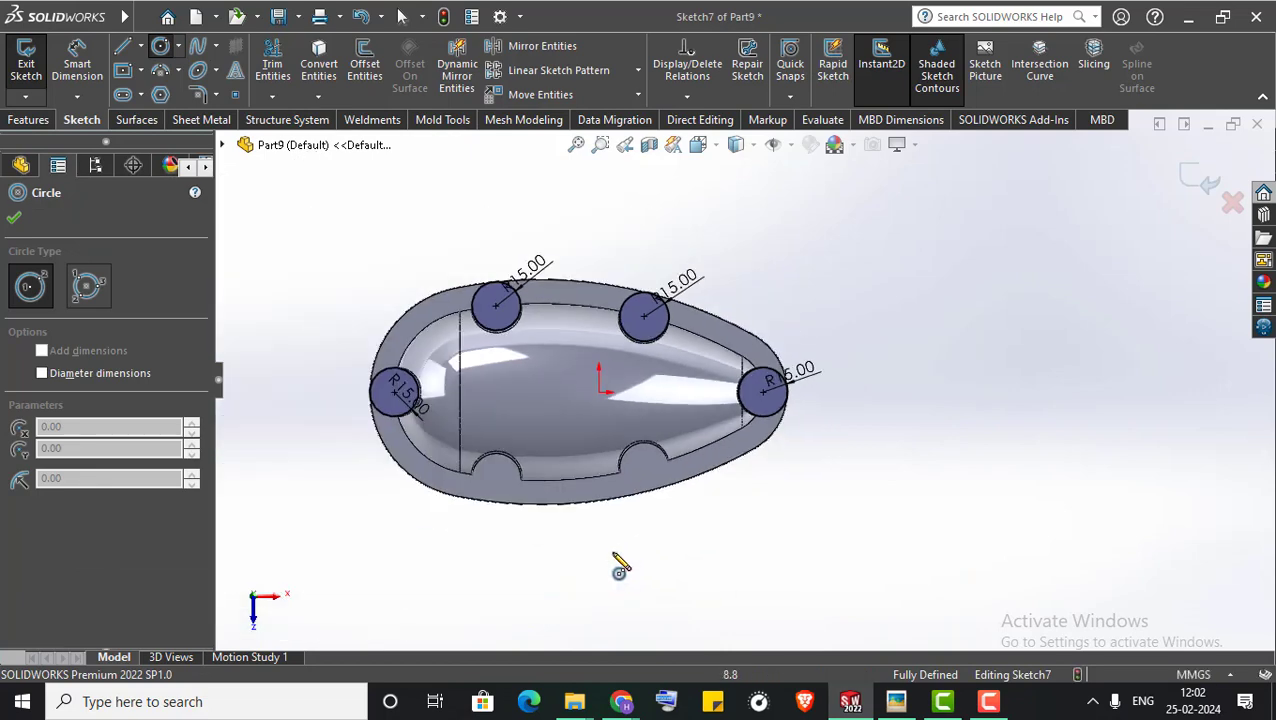
scroll(684, 436, "down", 3)
scroll(695, 420, "down", 5)
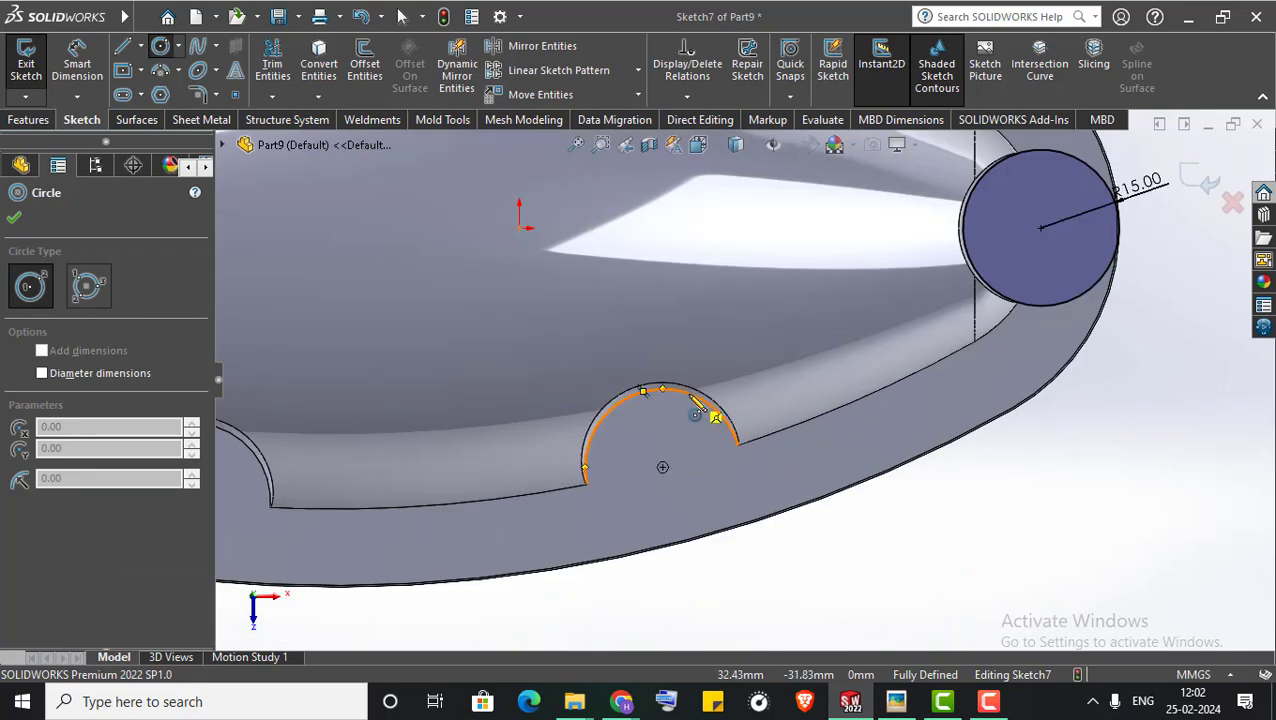
left_click(662, 468)
type("15")
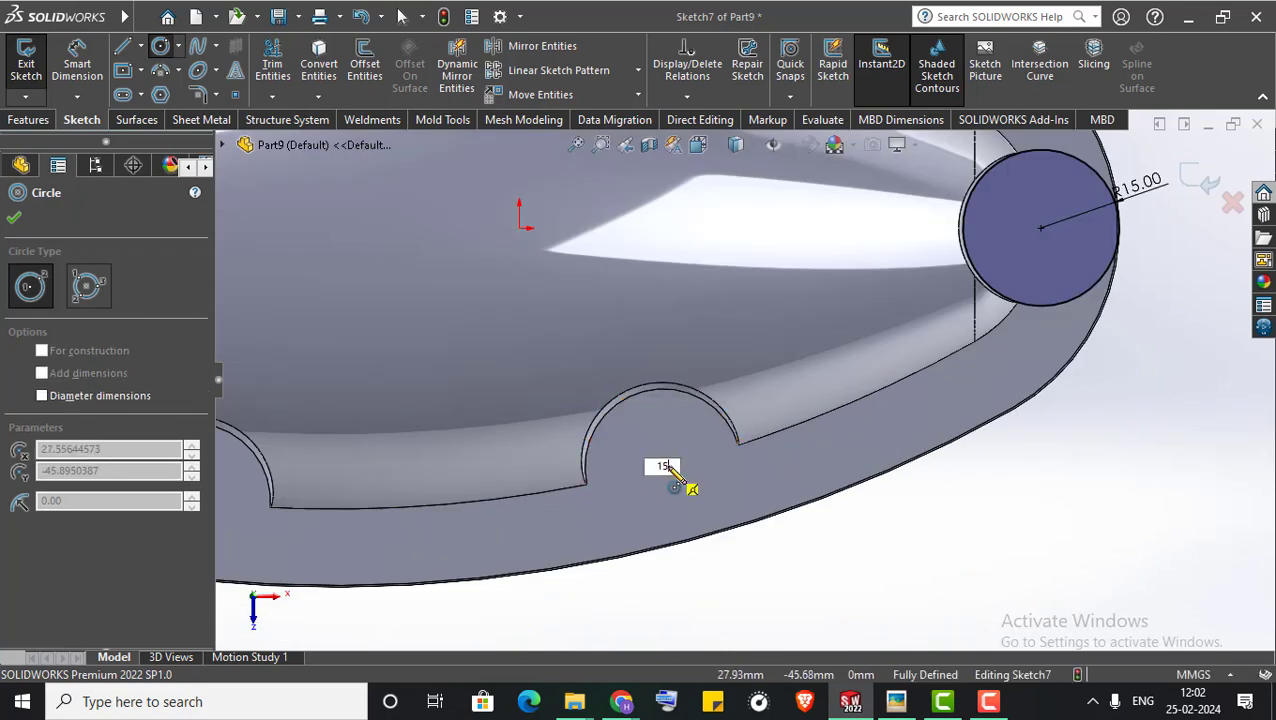
key("Return")
scroll(700, 500, "up", 5)
scroll(560, 410, "down", 5)
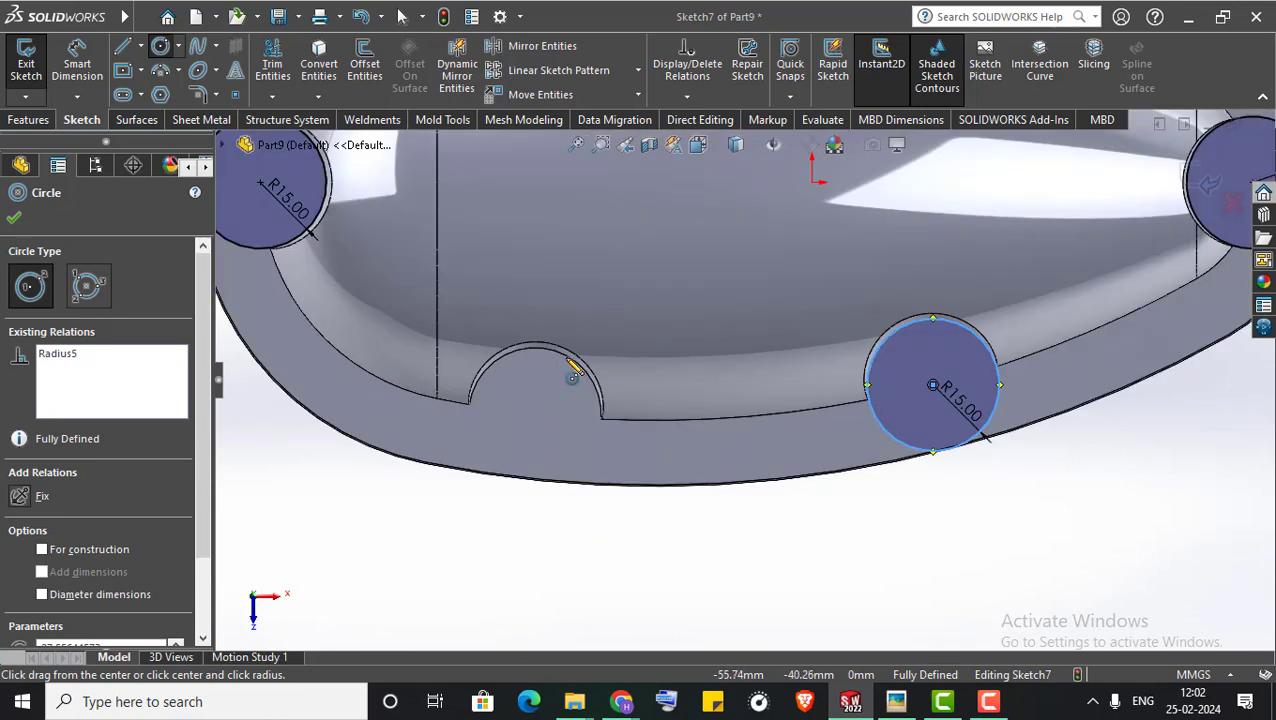
left_click(536, 414)
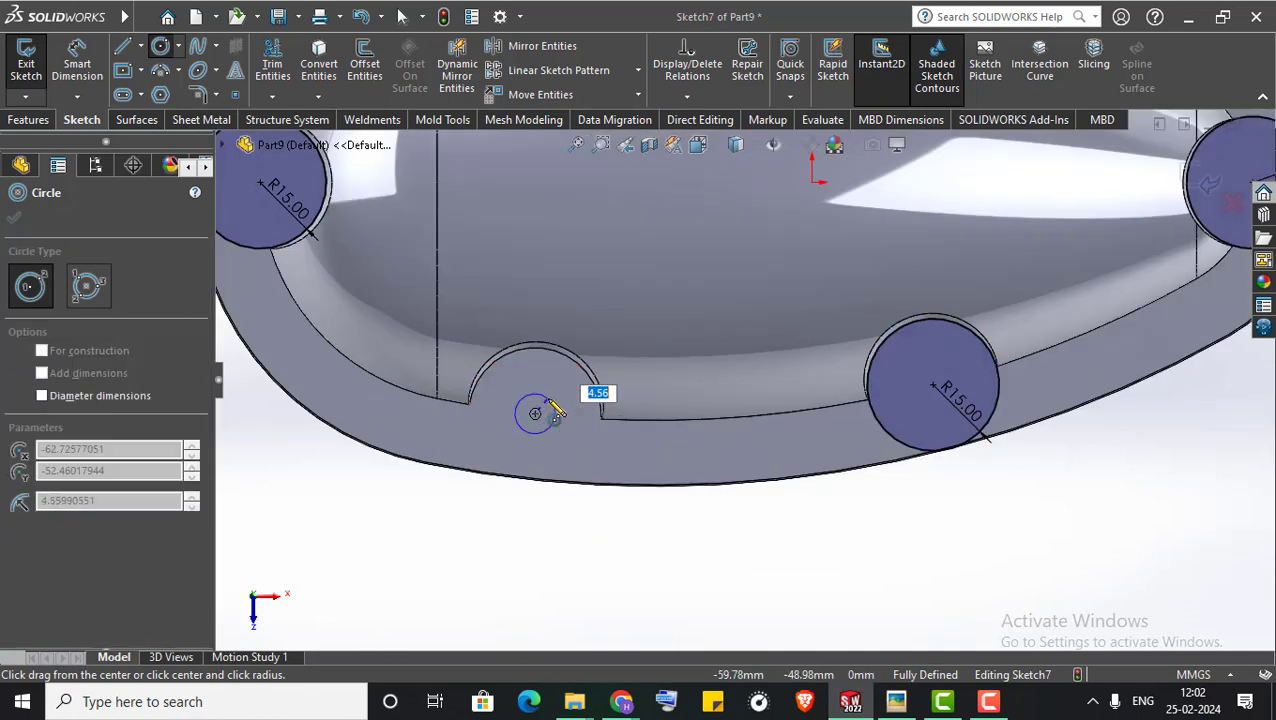
key("Return")
scroll(661, 550, "up", 5)
mouse_move(664, 547)
middle_mouse_down()
mouse_move(452, 312)
mouse_move(393, 360)
middle_mouse_up()
right_click(452, 312)
left_click(465, 310)
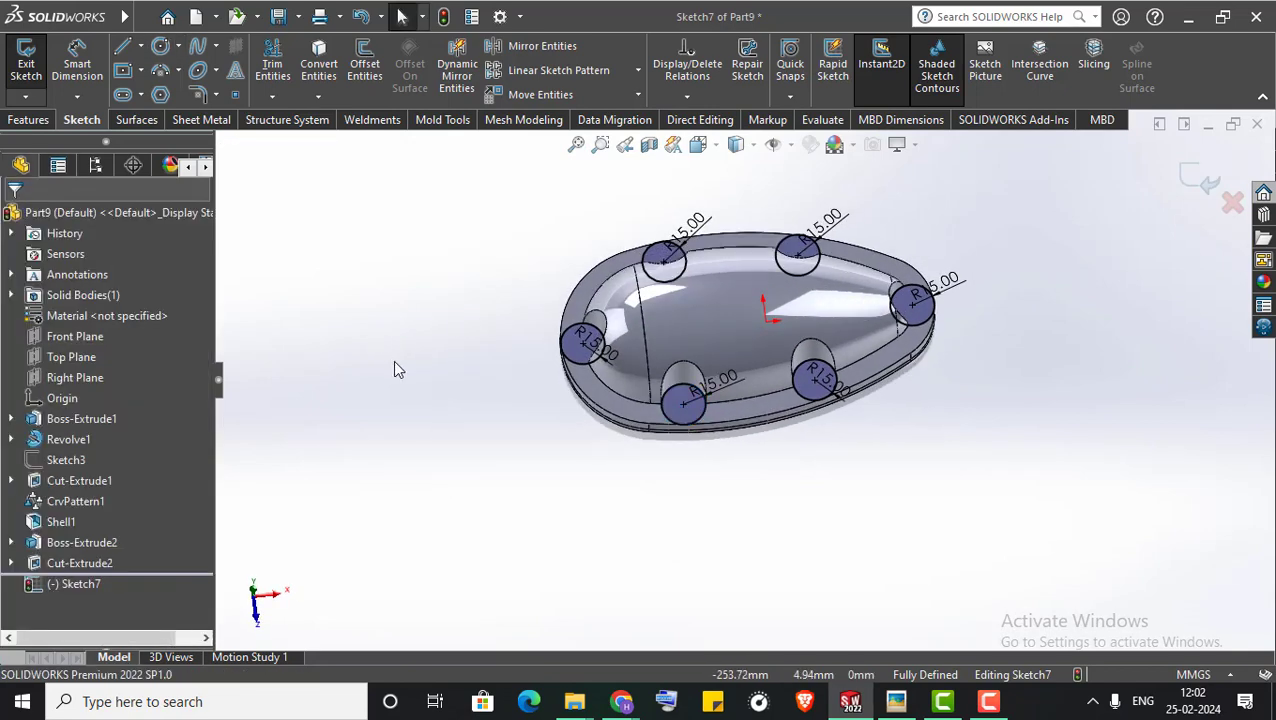
Switch to the Top view and convert Sketch3's outline into the current sketch
right_click(620, 278)
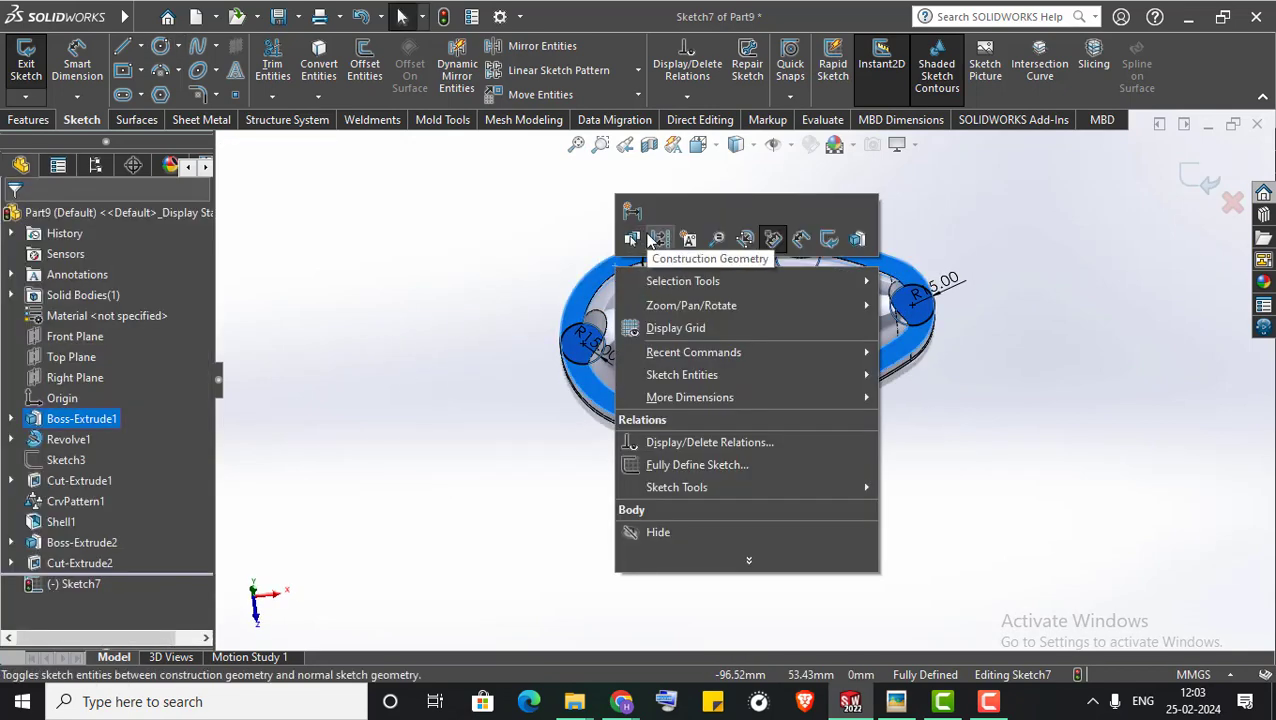
left_click(500, 335)
scroll(612, 287, "down", 3)
right_click(612, 314)
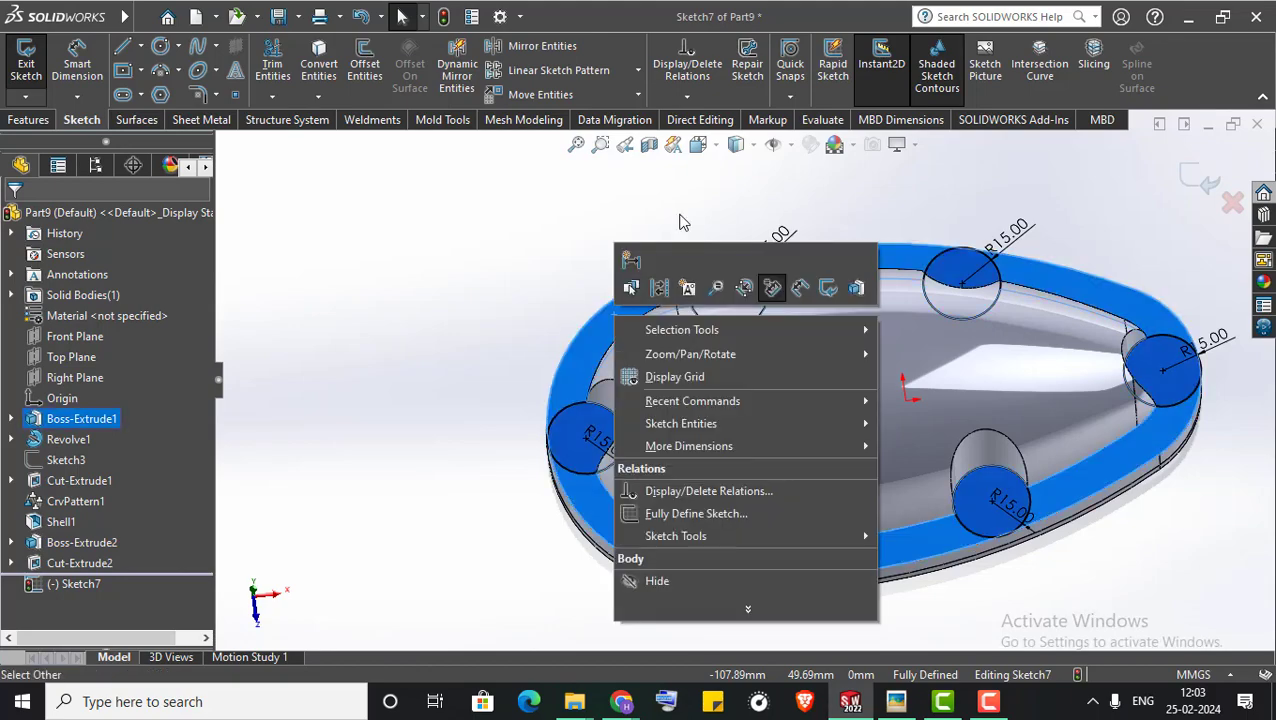
key("Escape")
left_click(546, 290)
middle_click_drag(476, 379, 436, 441)
key("space")
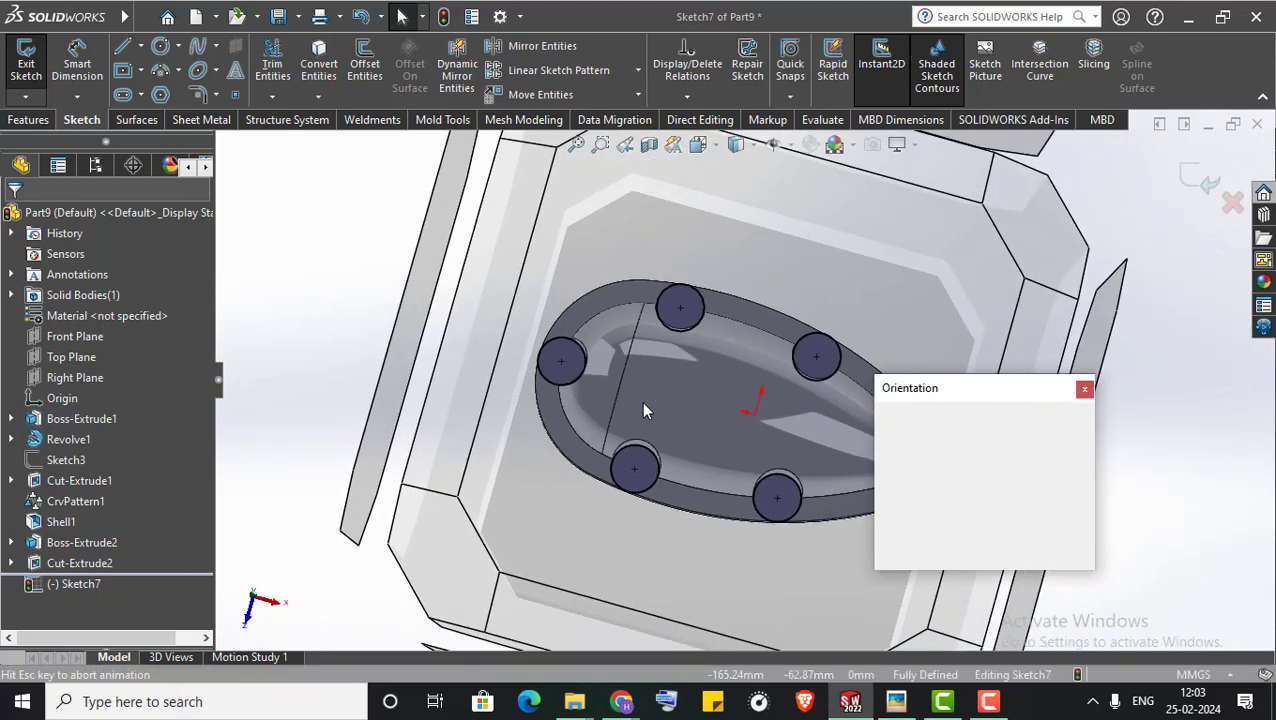
key("ctrl+5")
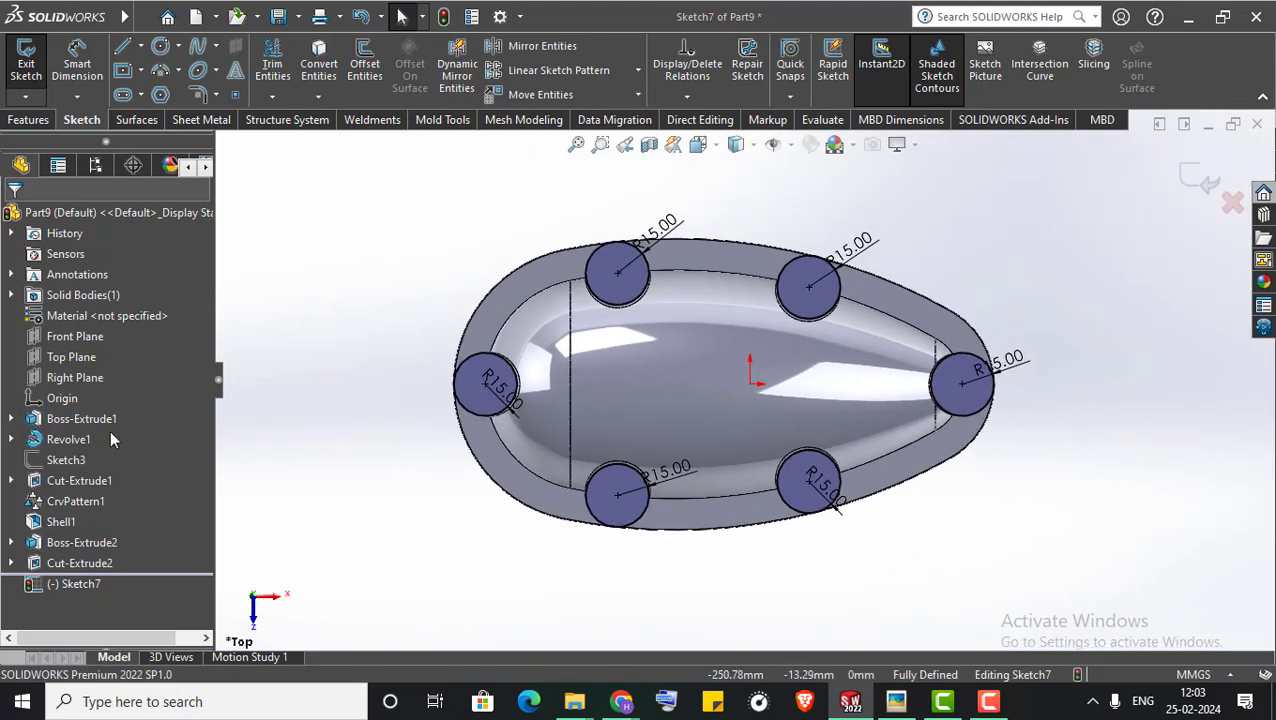
left_click(68, 461)
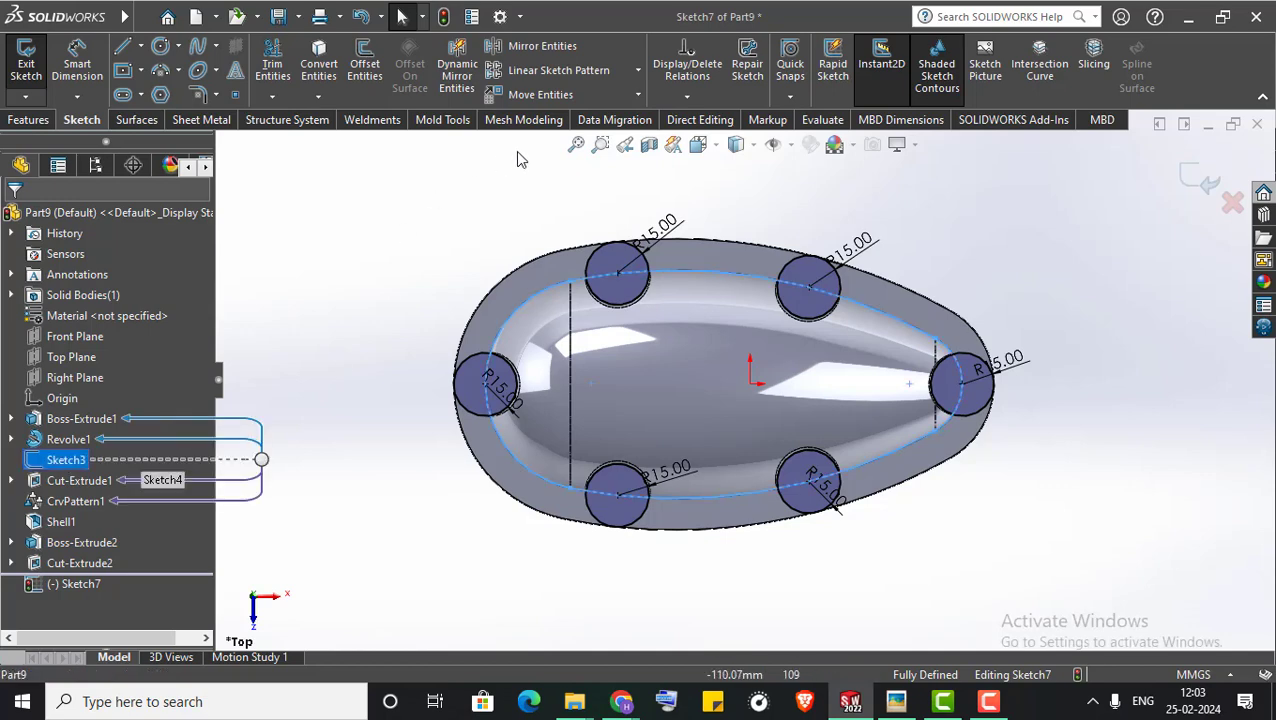
left_click(318, 70)
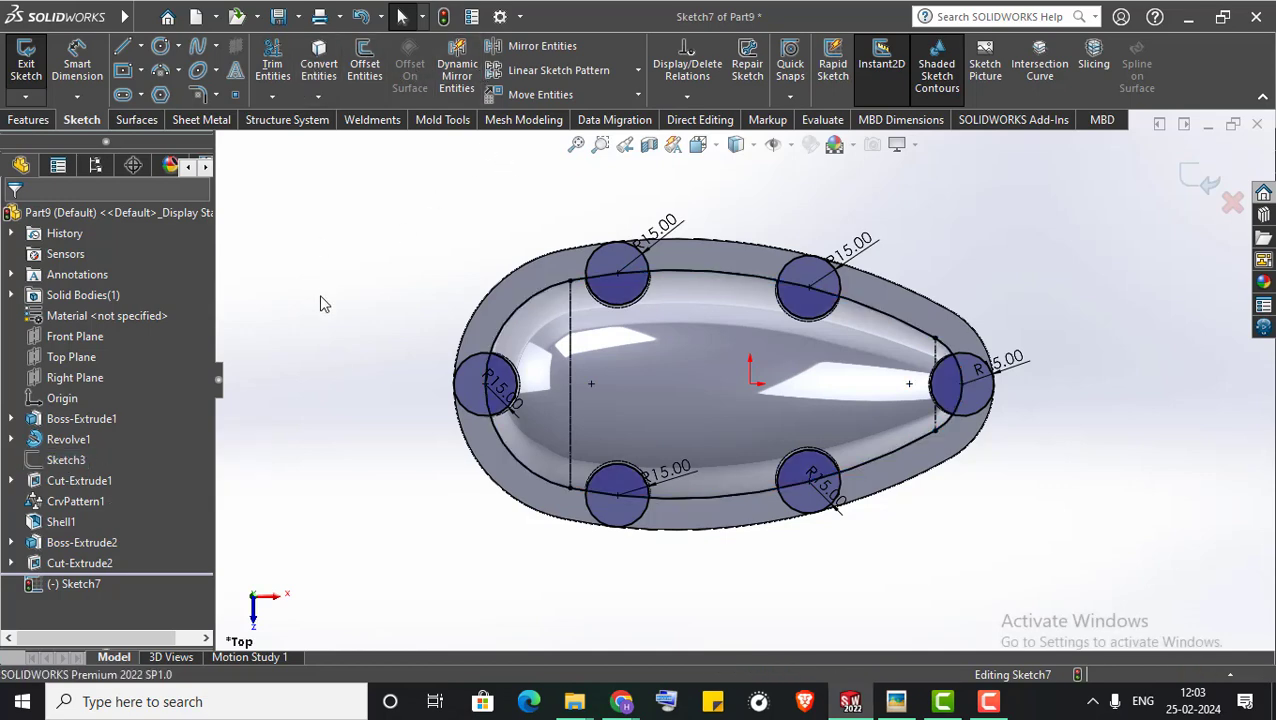
scroll(722, 226, "down", 2)
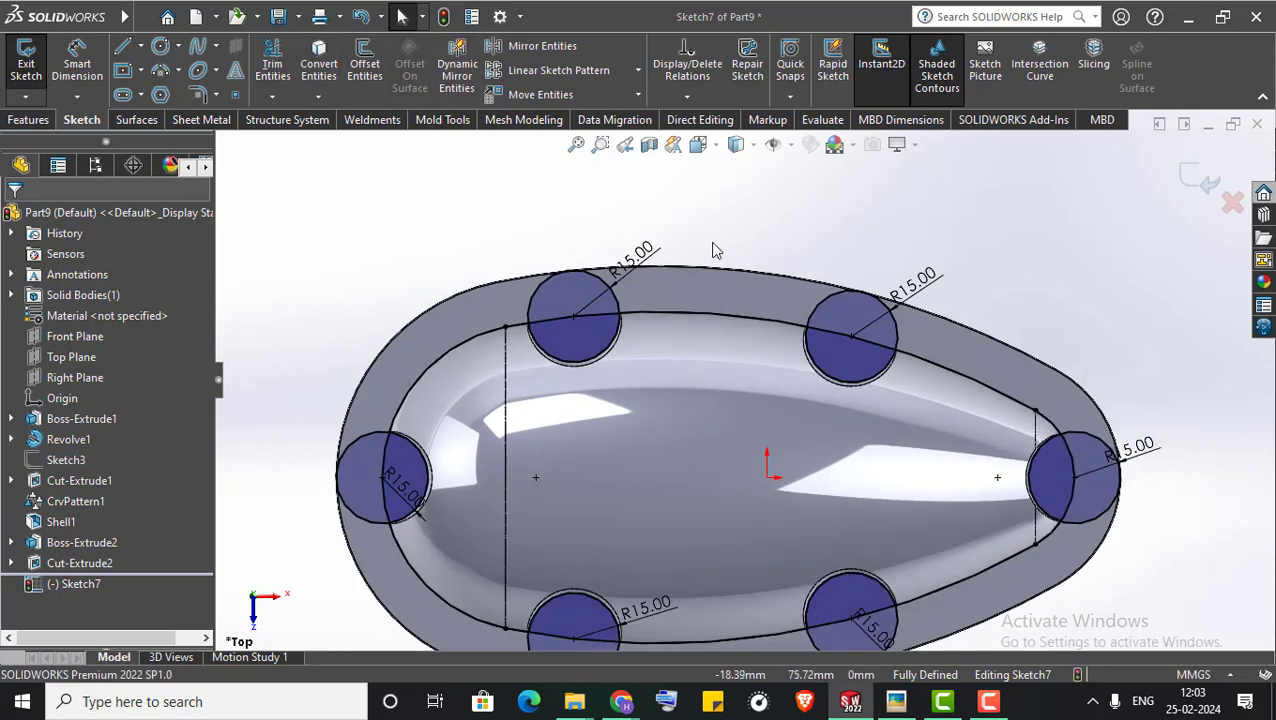
Power-trim the outer arcs of the top-left, top-right, right-end and bottom-middle circles
left_click(272, 65)
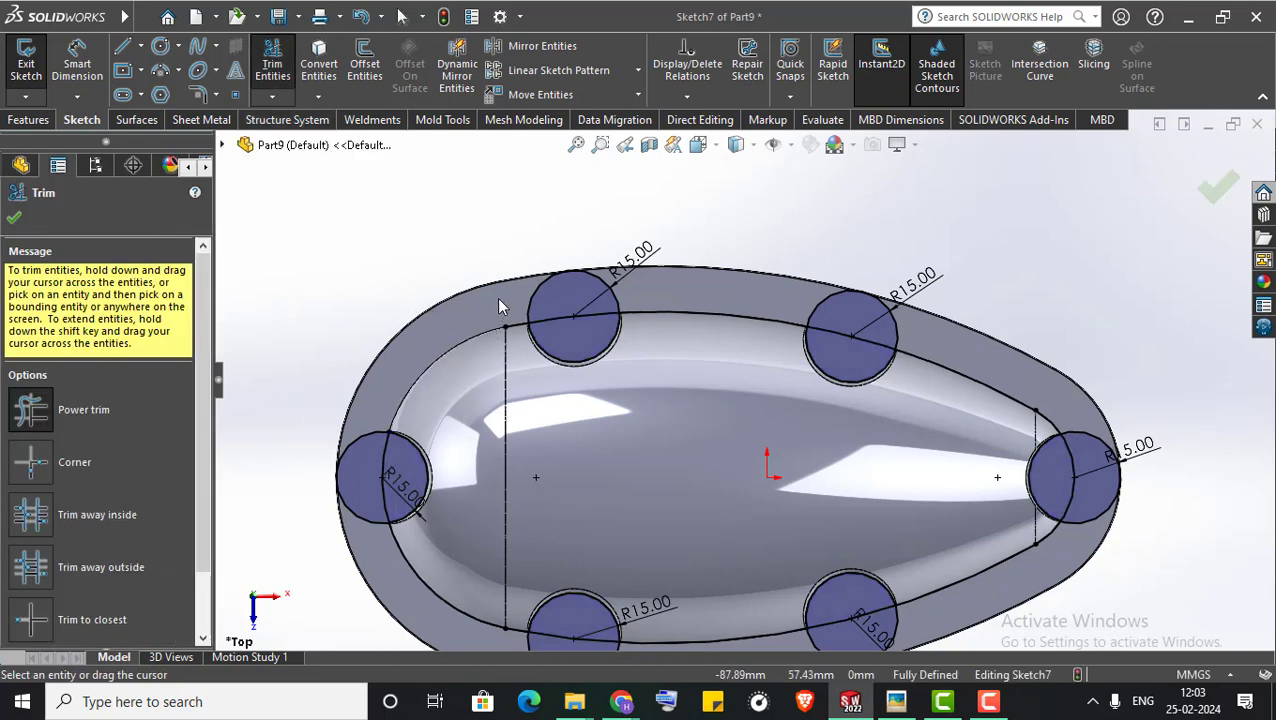
left_click_drag(724, 270, 695, 412)
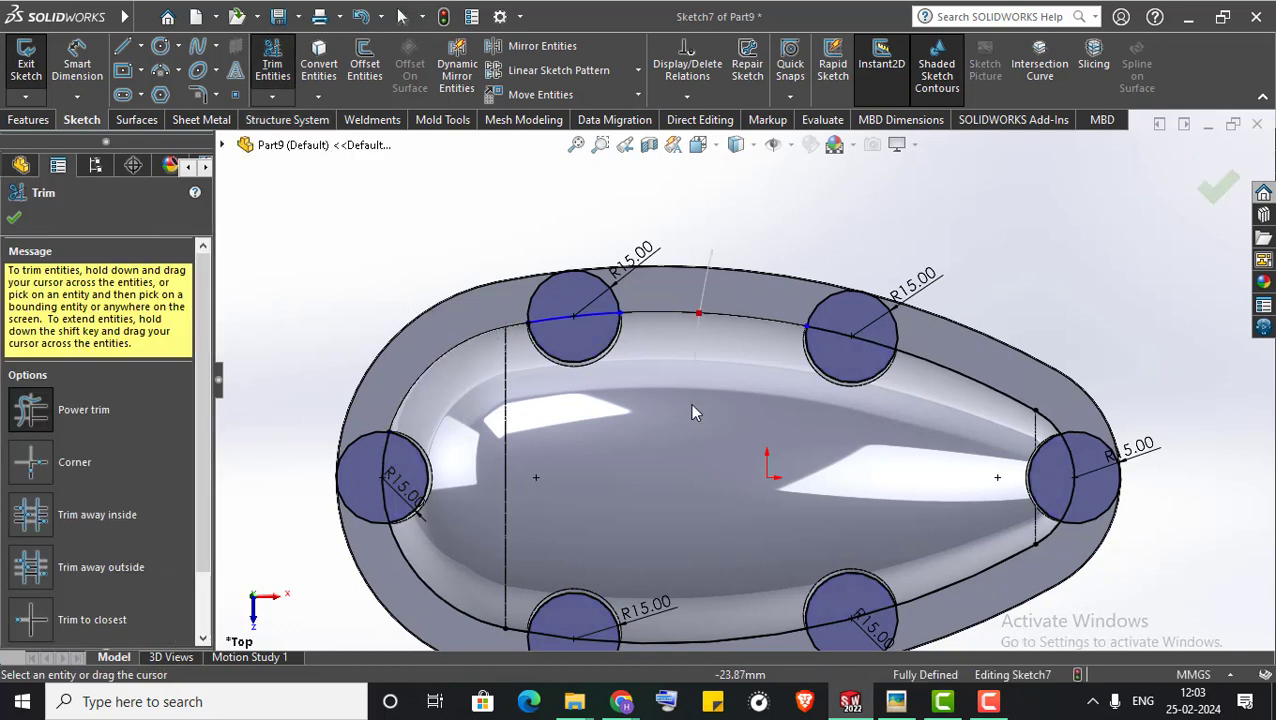
left_click_drag(659, 300, 515, 282)
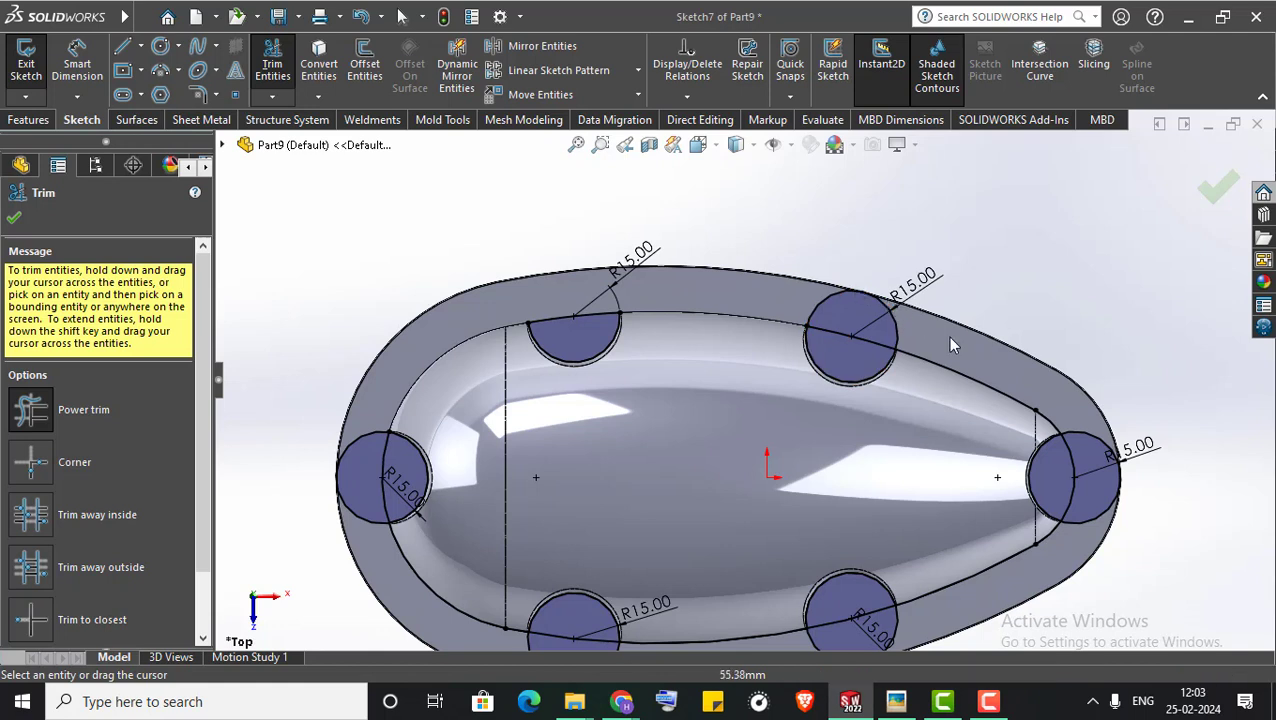
left_click_drag(945, 332, 818, 296)
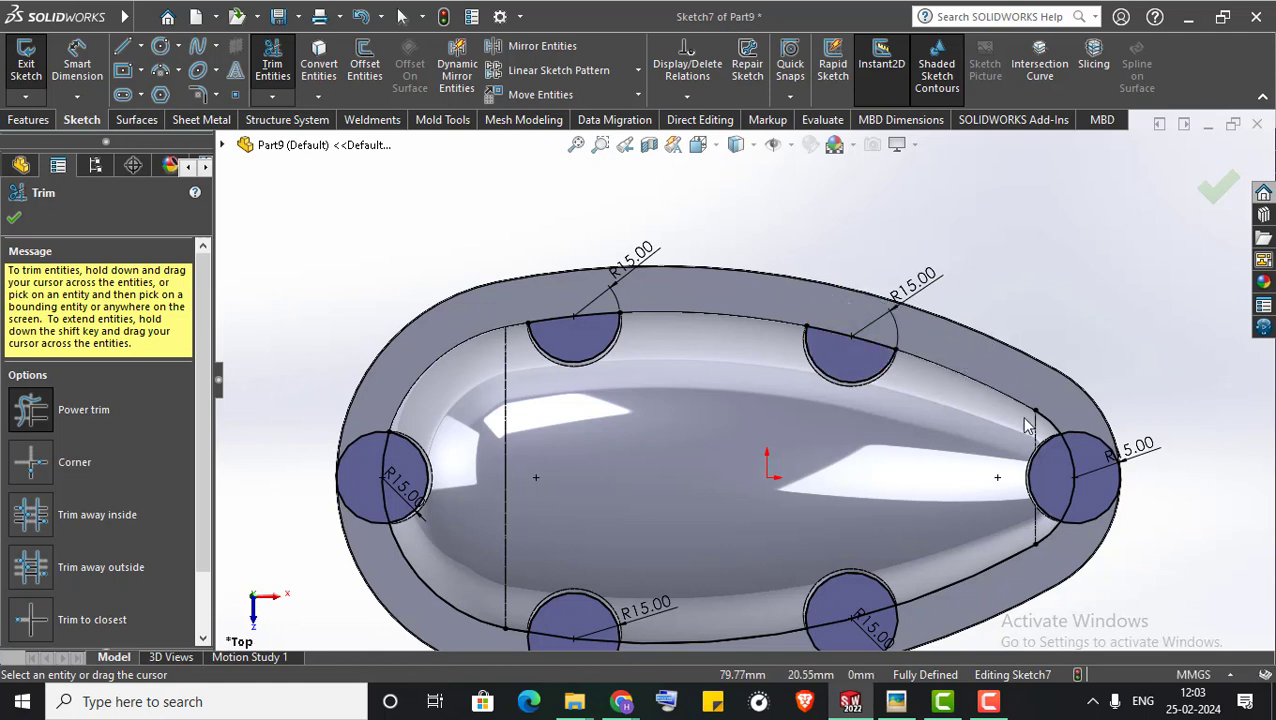
left_click_drag(1090, 400, 1123, 519)
left_click_drag(1070, 403, 1033, 425)
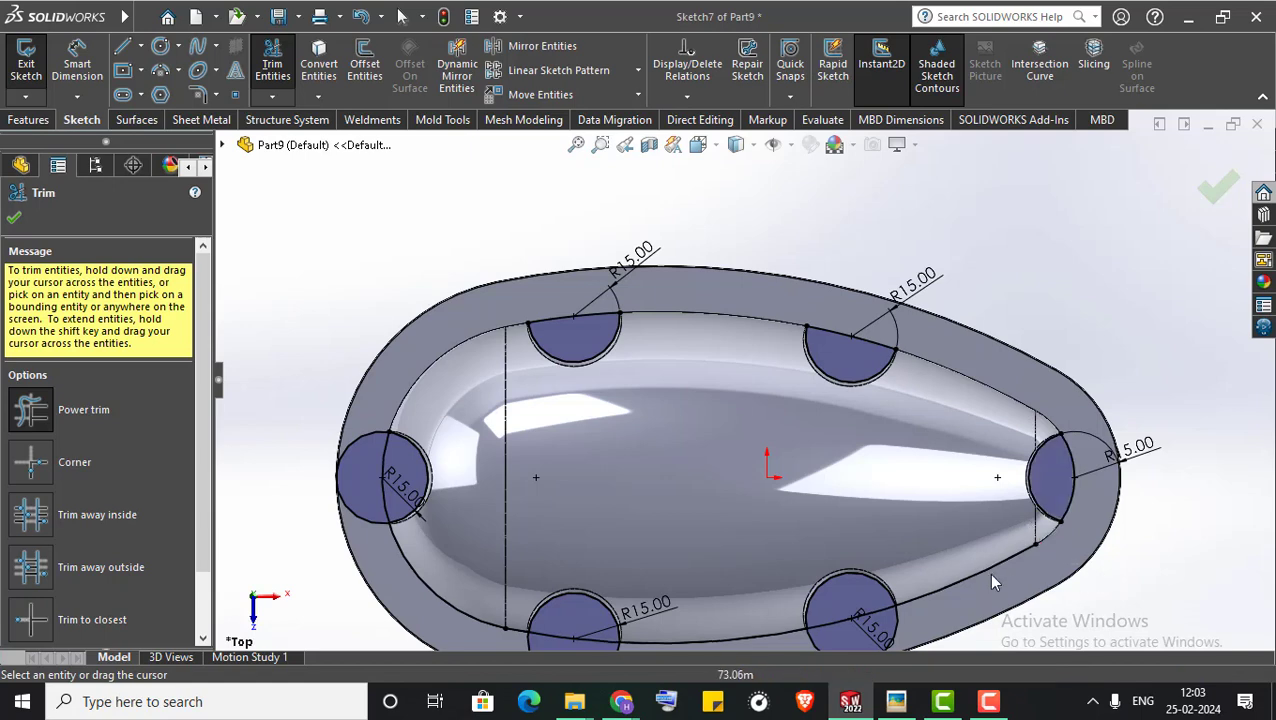
scroll(963, 516, "up", 3)
scroll(815, 401, "down", 5)
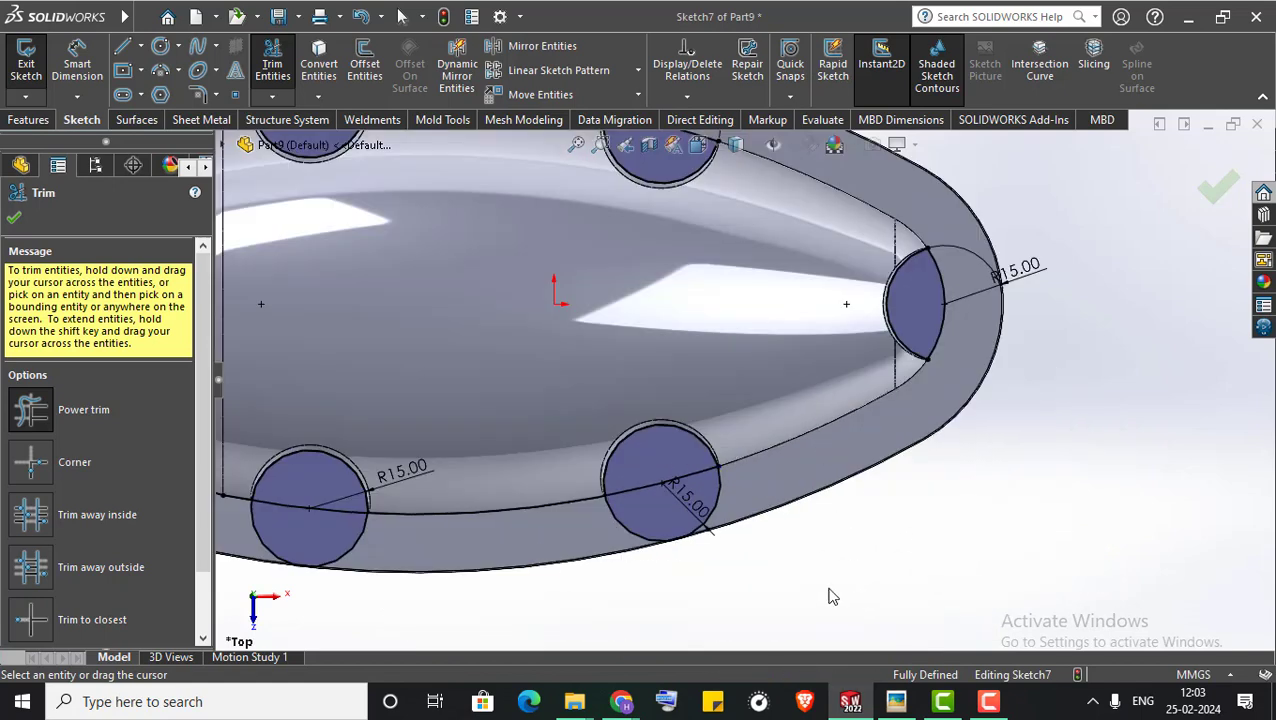
left_click_drag(756, 494, 646, 541)
left_click_drag(503, 481, 499, 630)
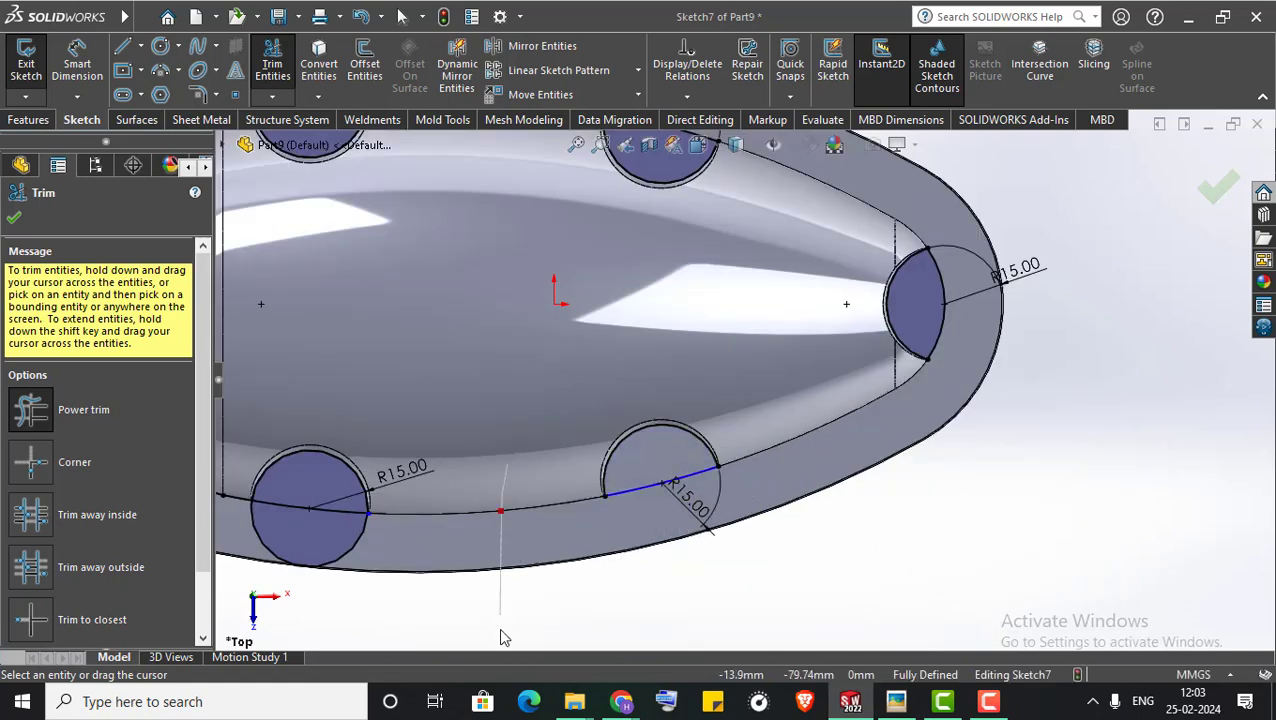
Trim the bottom-left and left circles back to the rim, then orbit to a 3D view
scroll(621, 640, "up", 3)
scroll(535, 584, "down", 3)
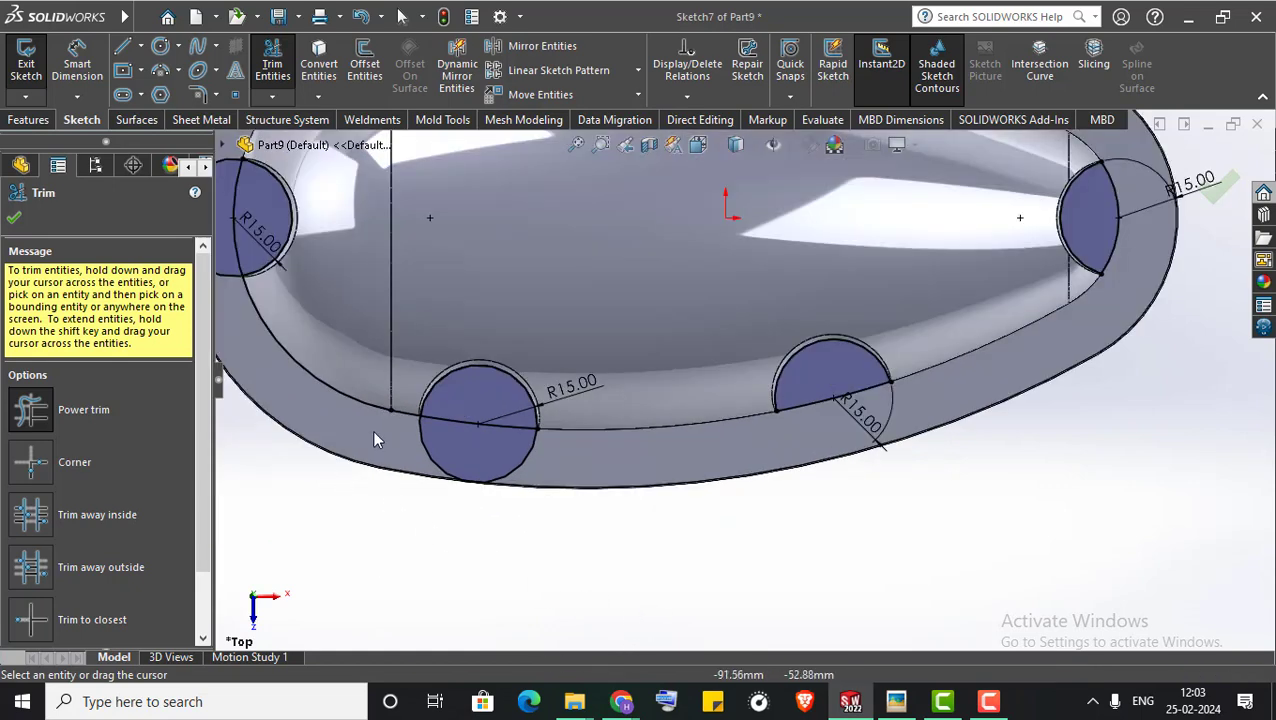
left_click_drag(517, 476, 415, 513)
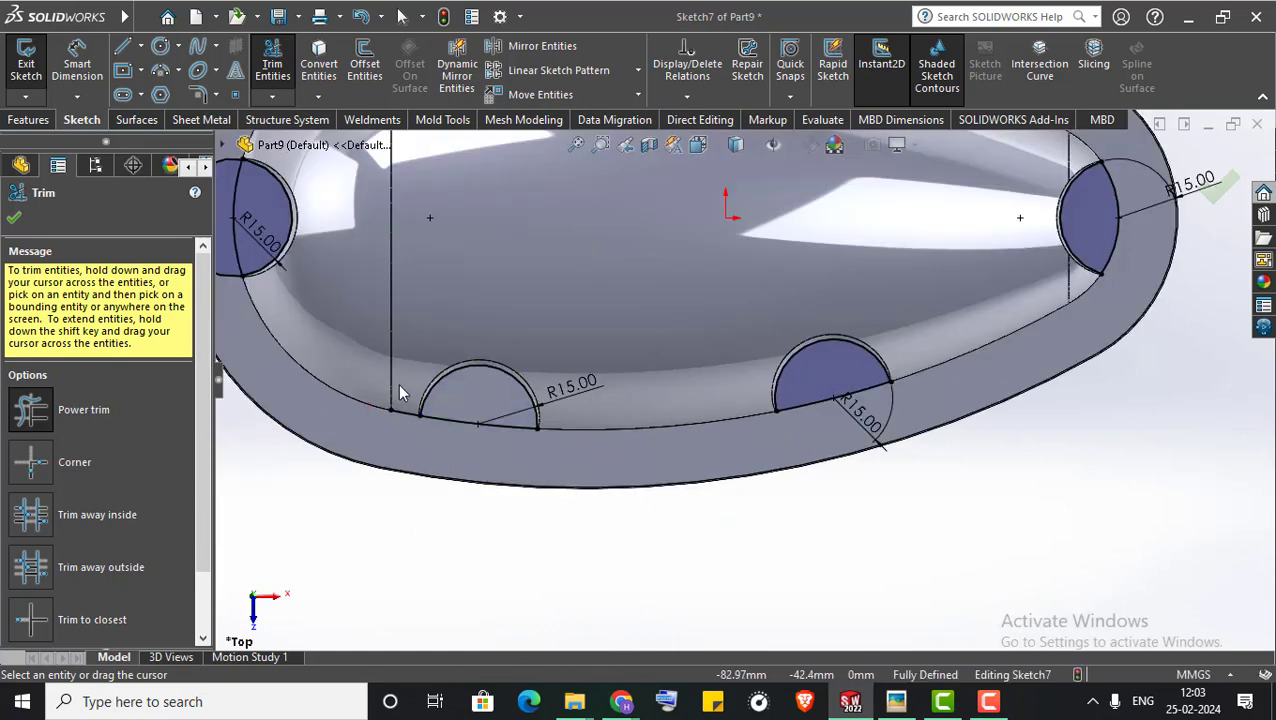
scroll(456, 421, "up", 3)
scroll(501, 302, "down", 1)
scroll(527, 305, "down", 3)
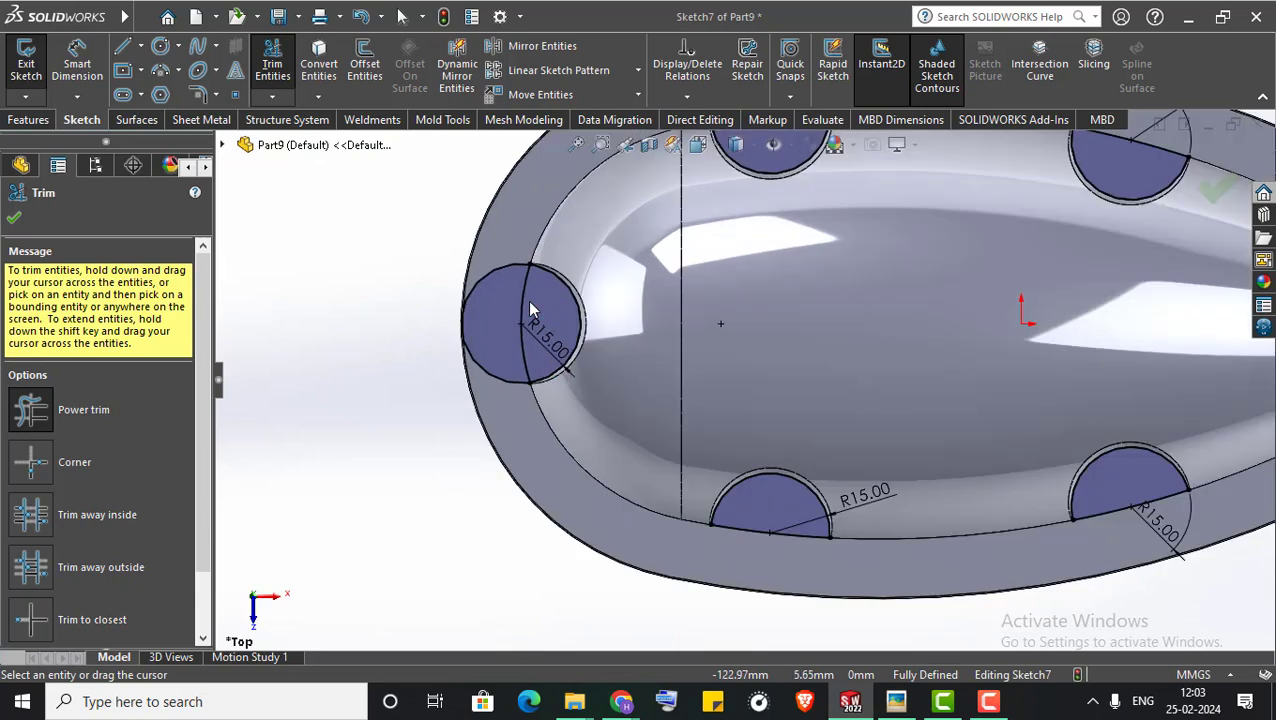
left_click_drag(483, 248, 440, 495)
scroll(440, 495, "up", 3)
scroll(440, 495, "up", 2)
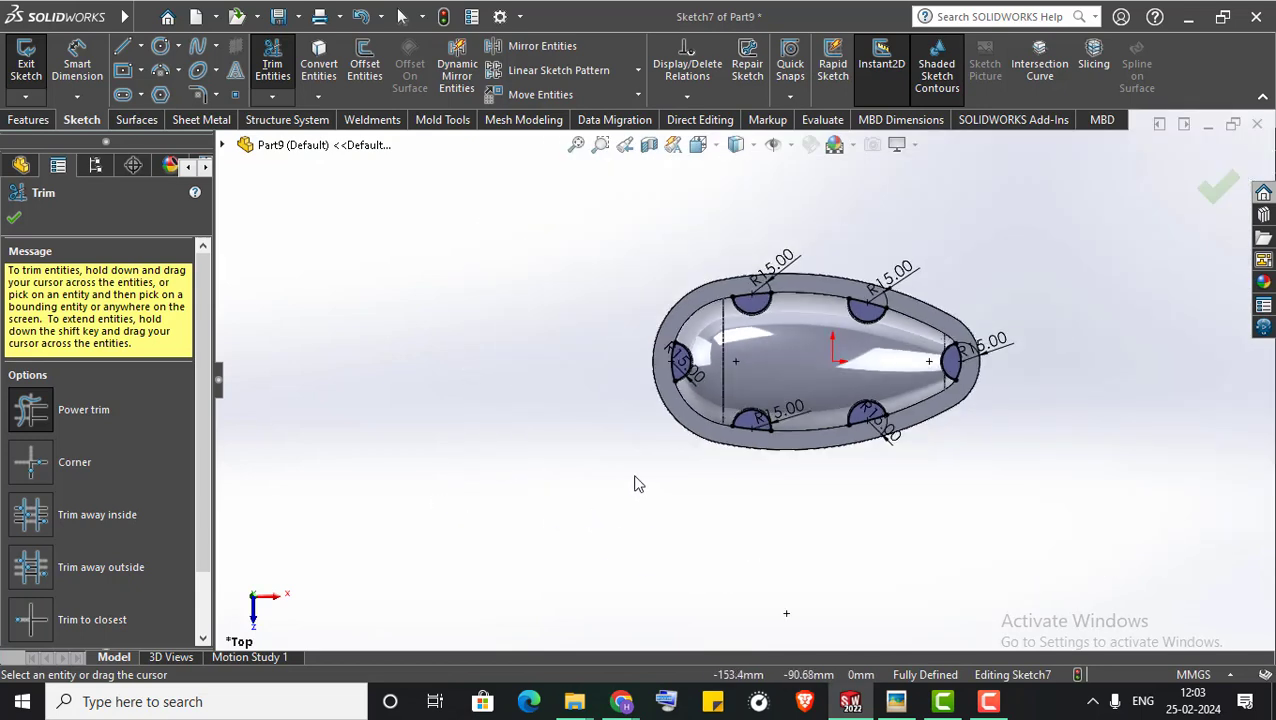
middle_click_drag(635, 484, 683, 282)
scroll(980, 280, "down", 2)
scroll(980, 280, "down", 2)
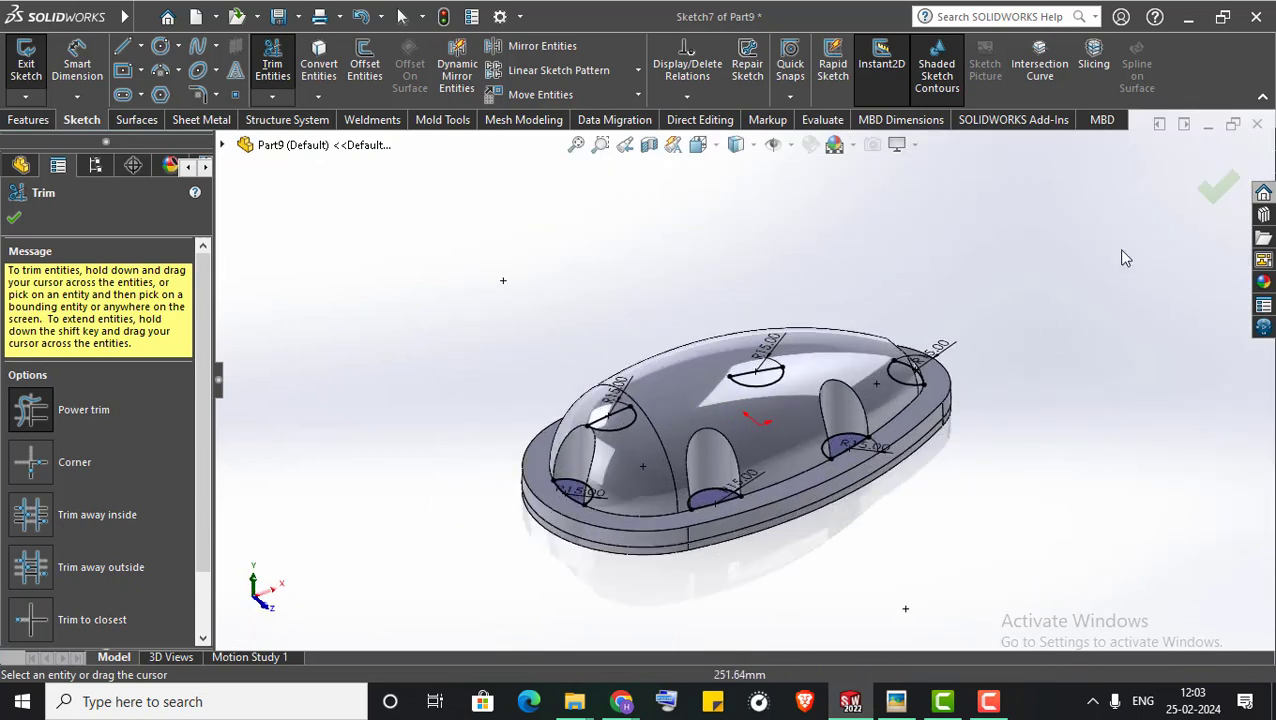
Extrude Sketch7's half-rounds Through All as posts with a 2.00deg outward draft
left_click(1220, 189)
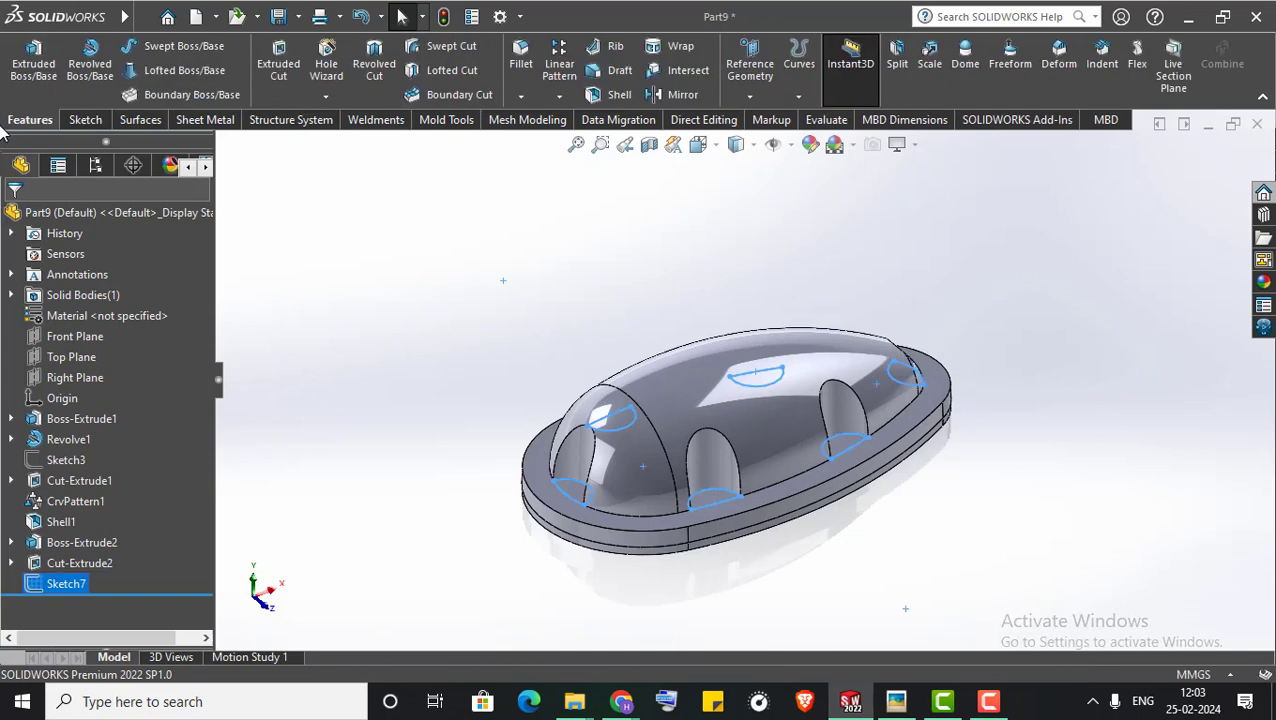
left_click(33, 60)
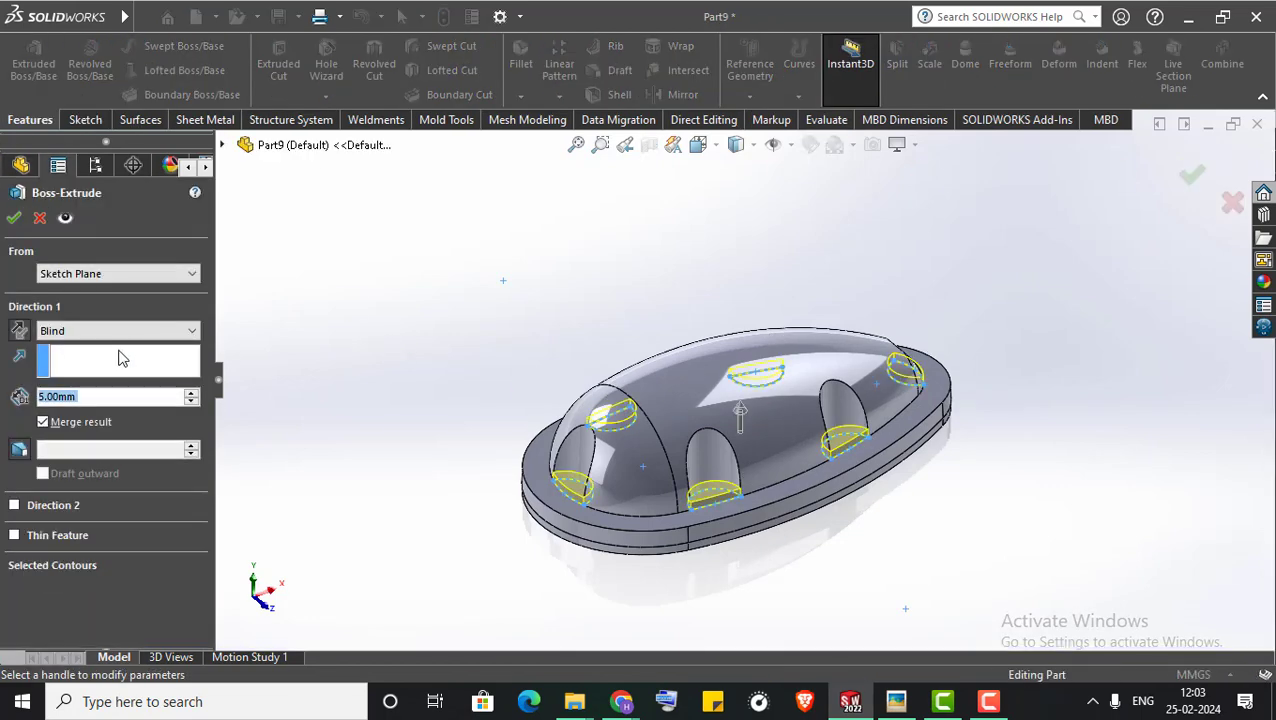
left_click(117, 330)
left_click(70, 355)
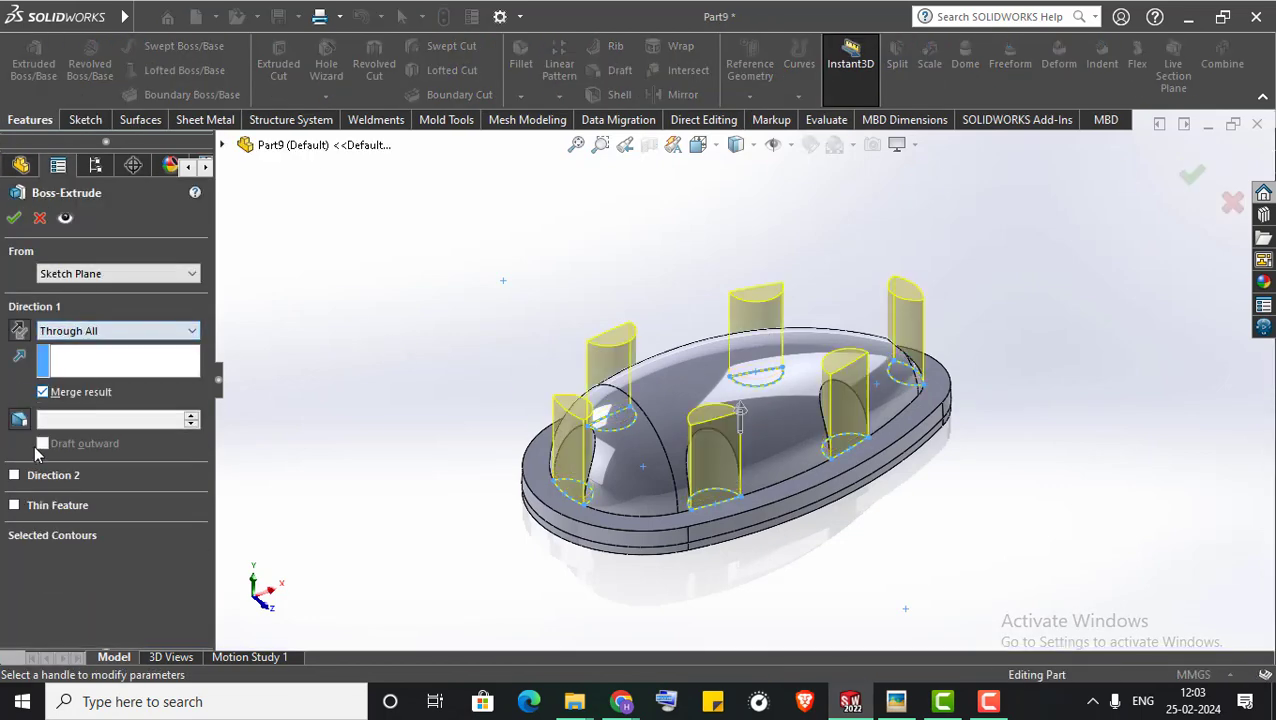
left_click(20, 420)
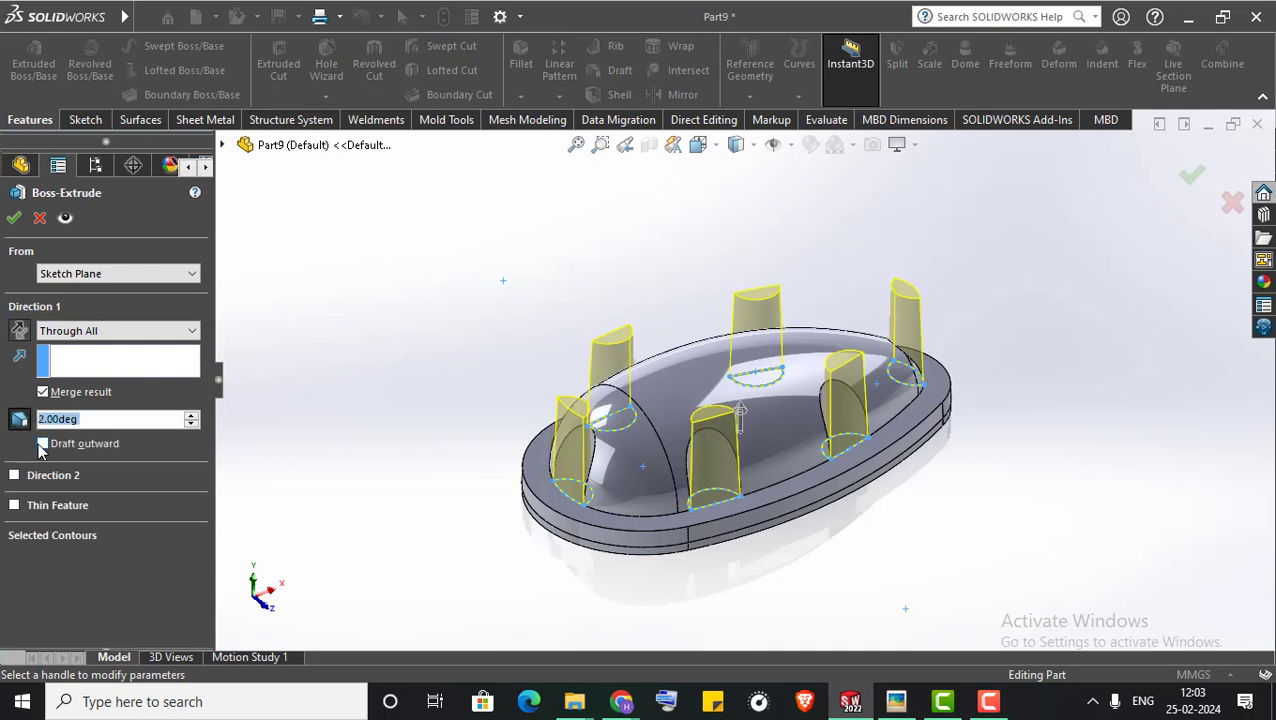
left_click(42, 445)
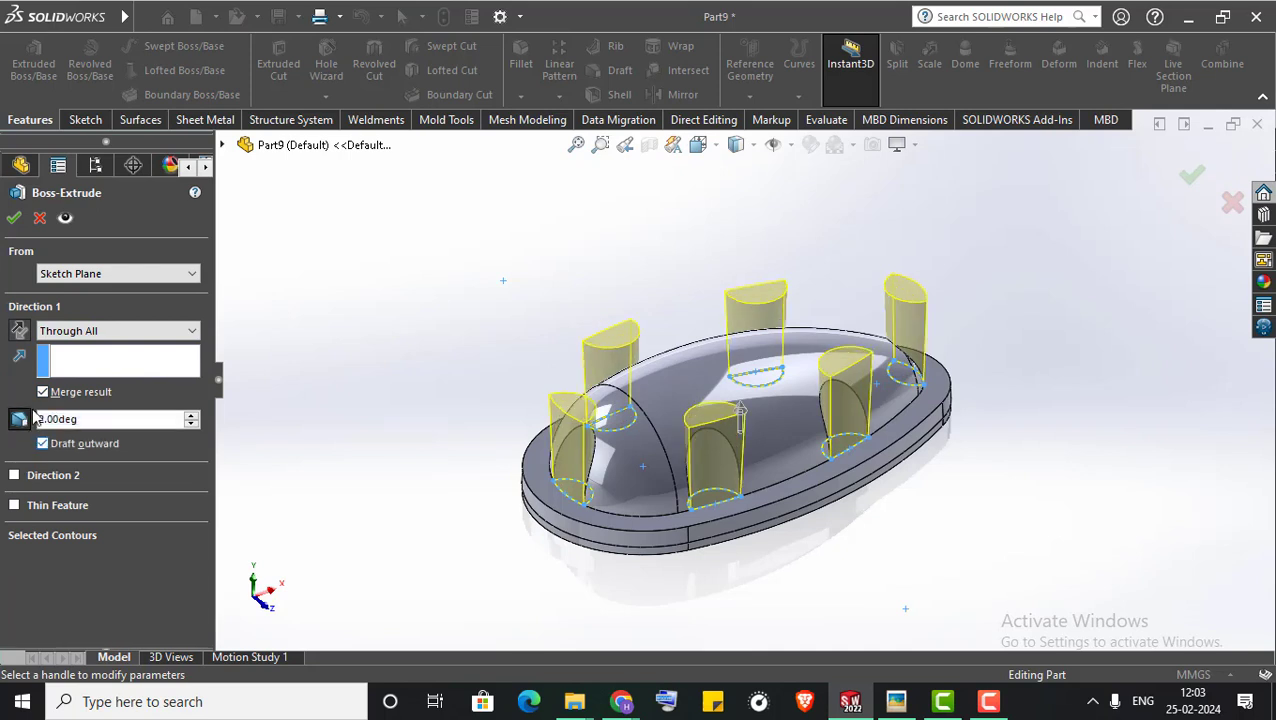
left_click(13, 222)
mouse_move(310, 299)
middle_mouse_down()
mouse_move(373, 410)
mouse_move(385, 483)
mouse_move(395, 428)
middle_mouse_up()
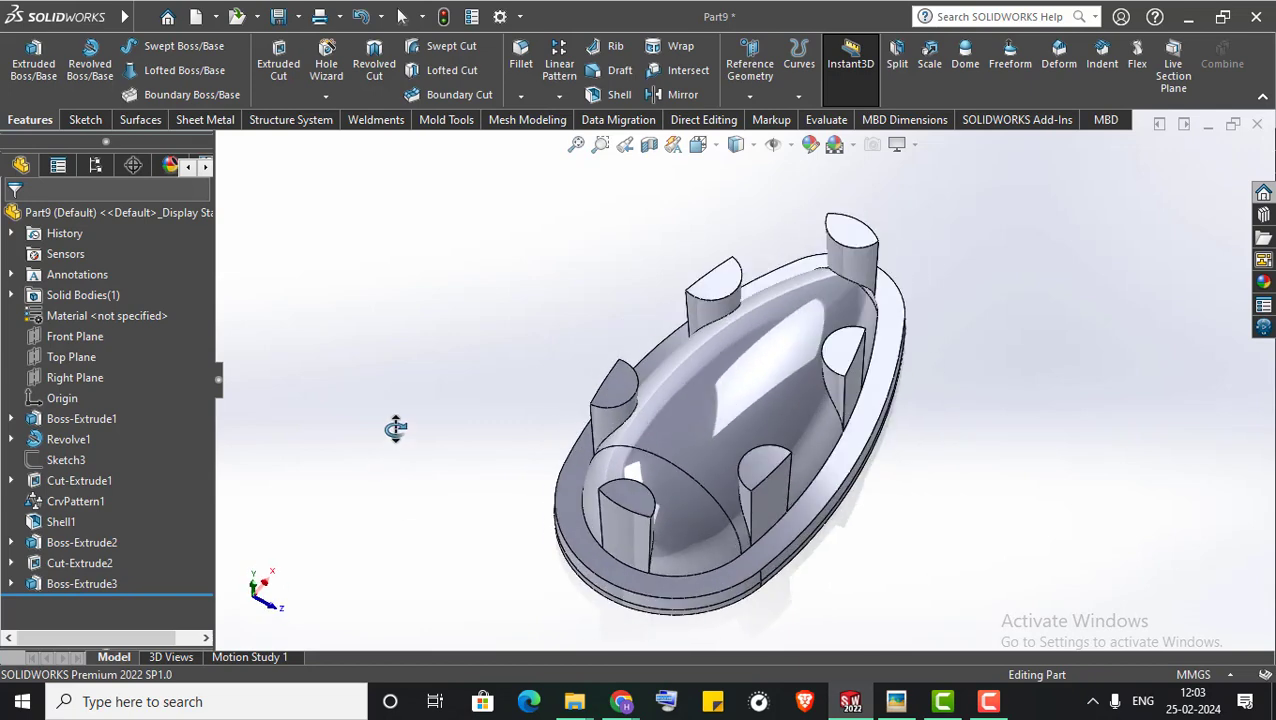
Start Sketch8 on the rim face and convert Sketch3's dome outline into it
right_click(102, 362)
left_click(341, 407)
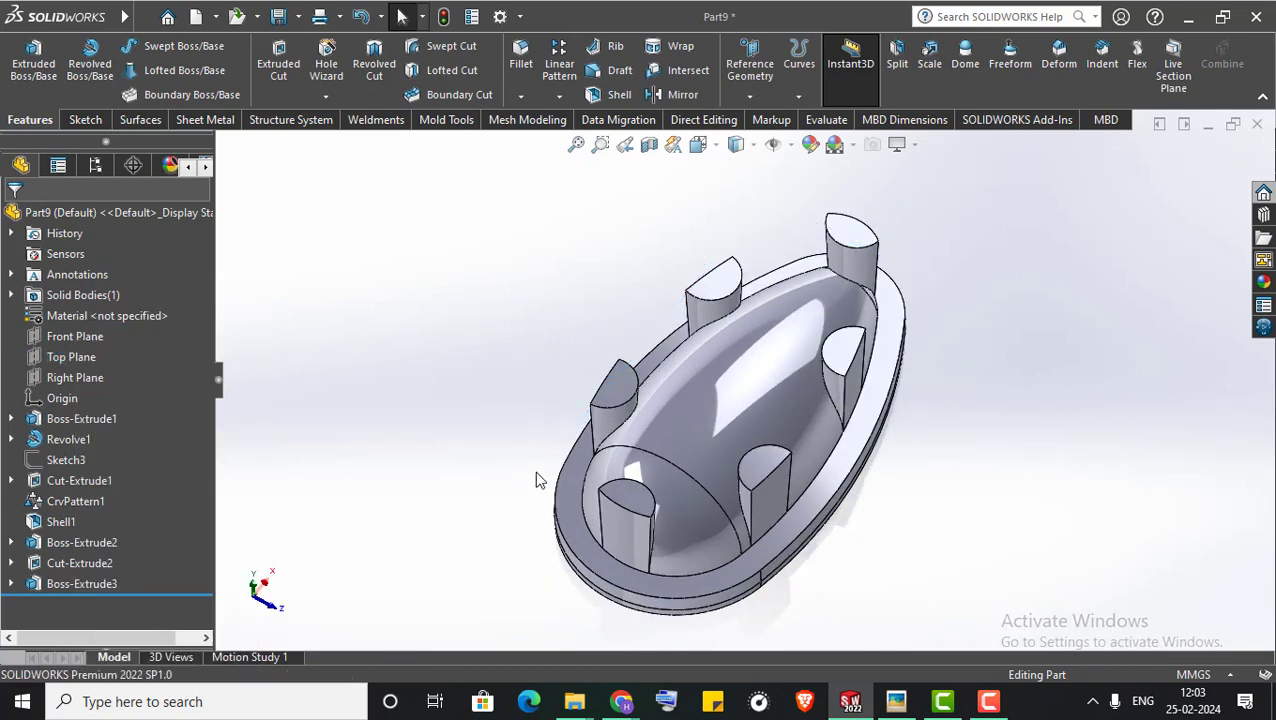
right_click(562, 495)
left_click(628, 252)
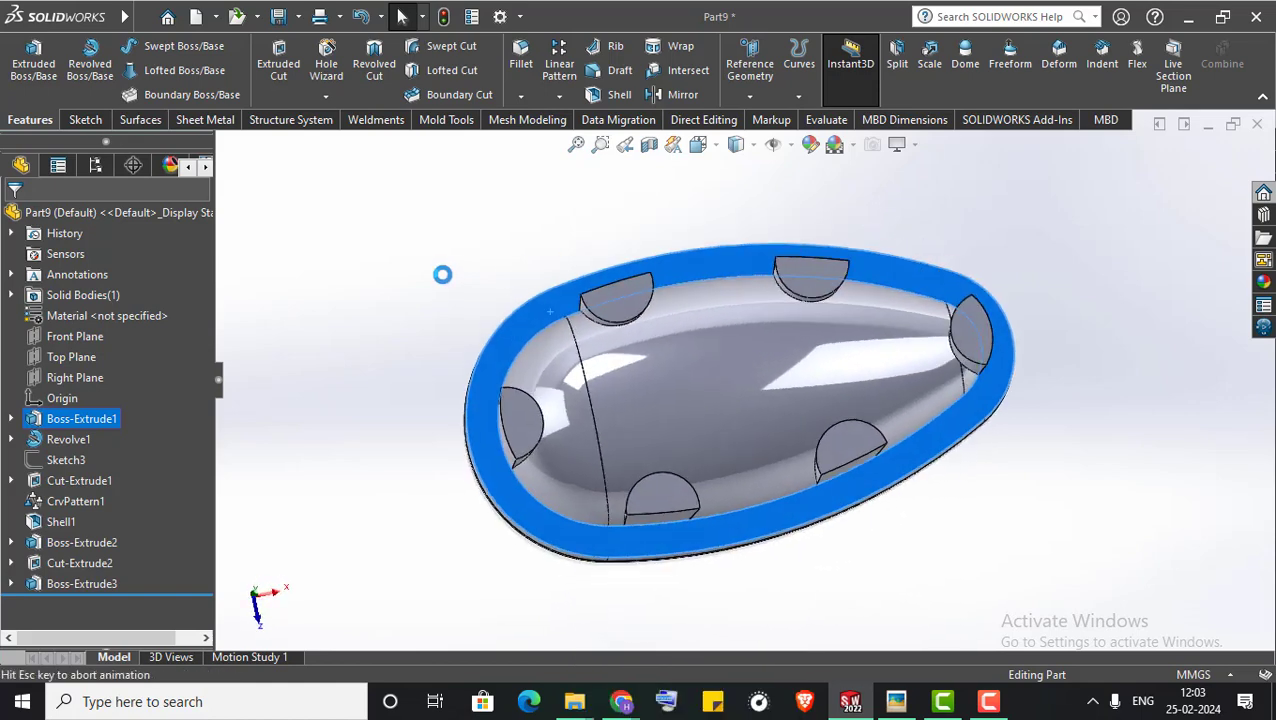
left_click(66, 460)
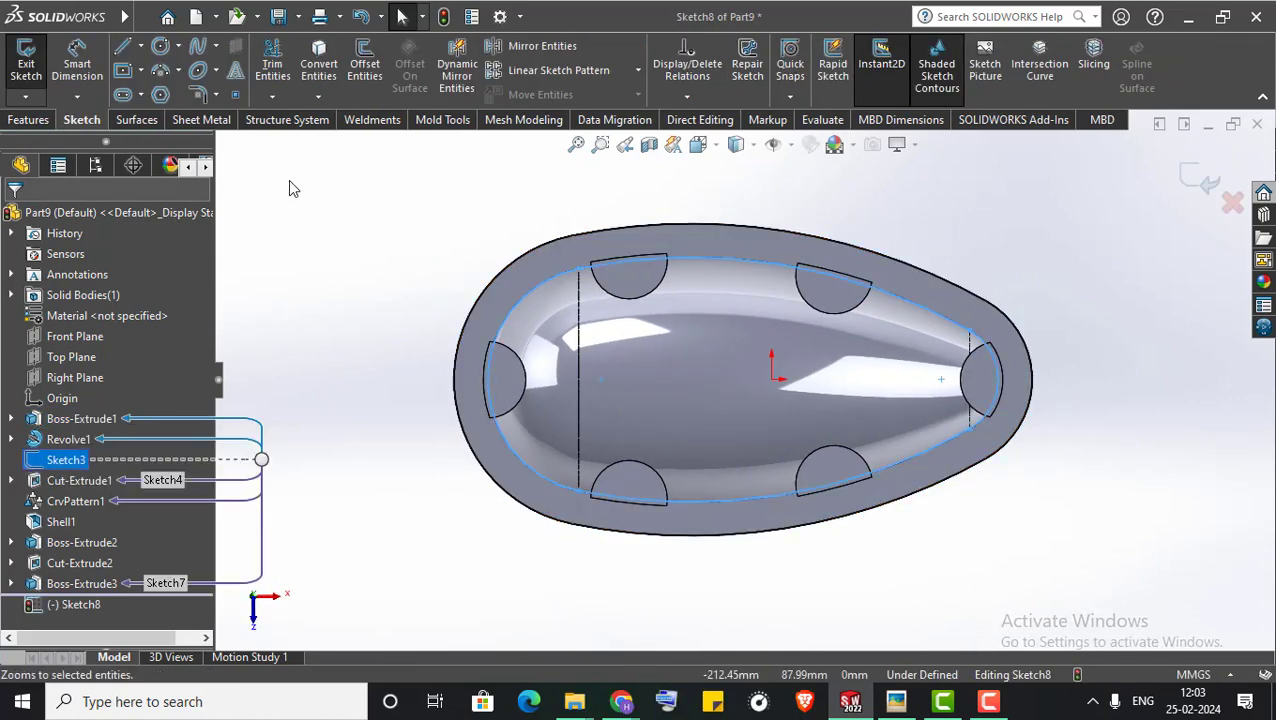
left_click(318, 64)
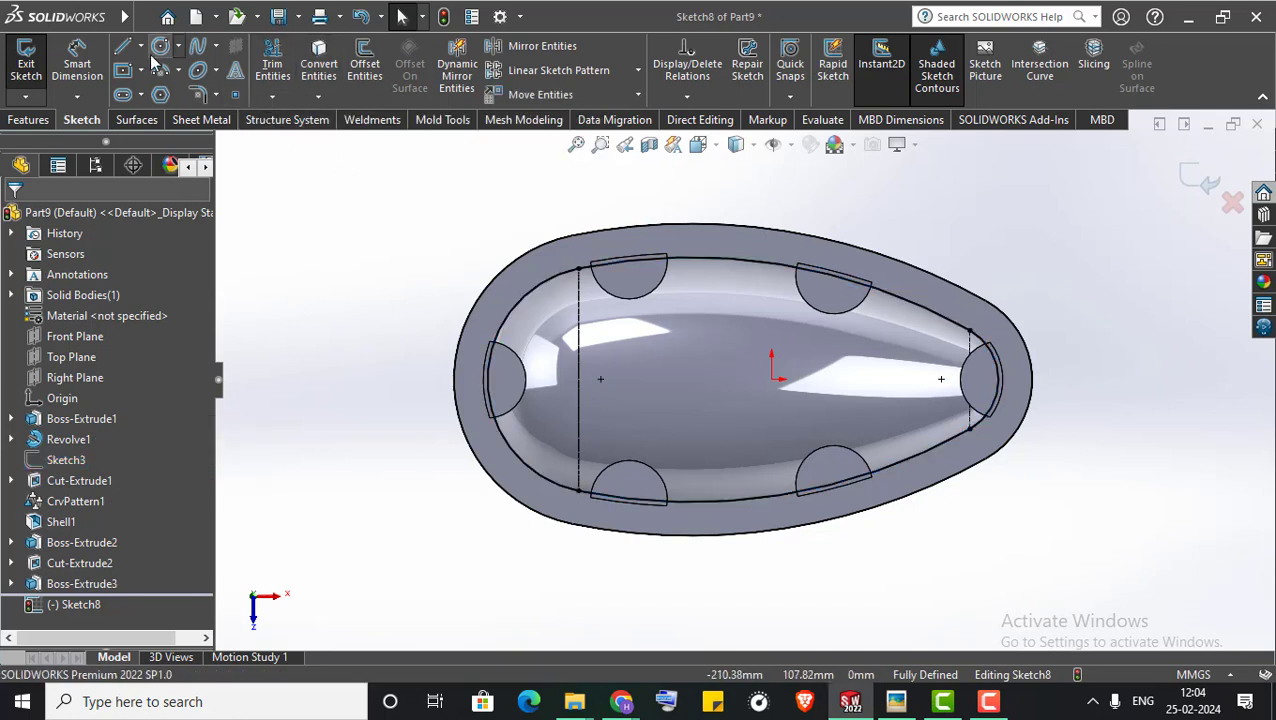
Draw a centerline joining the two end arcs and trim the outline below it
left_click(141, 46)
left_click(175, 171)
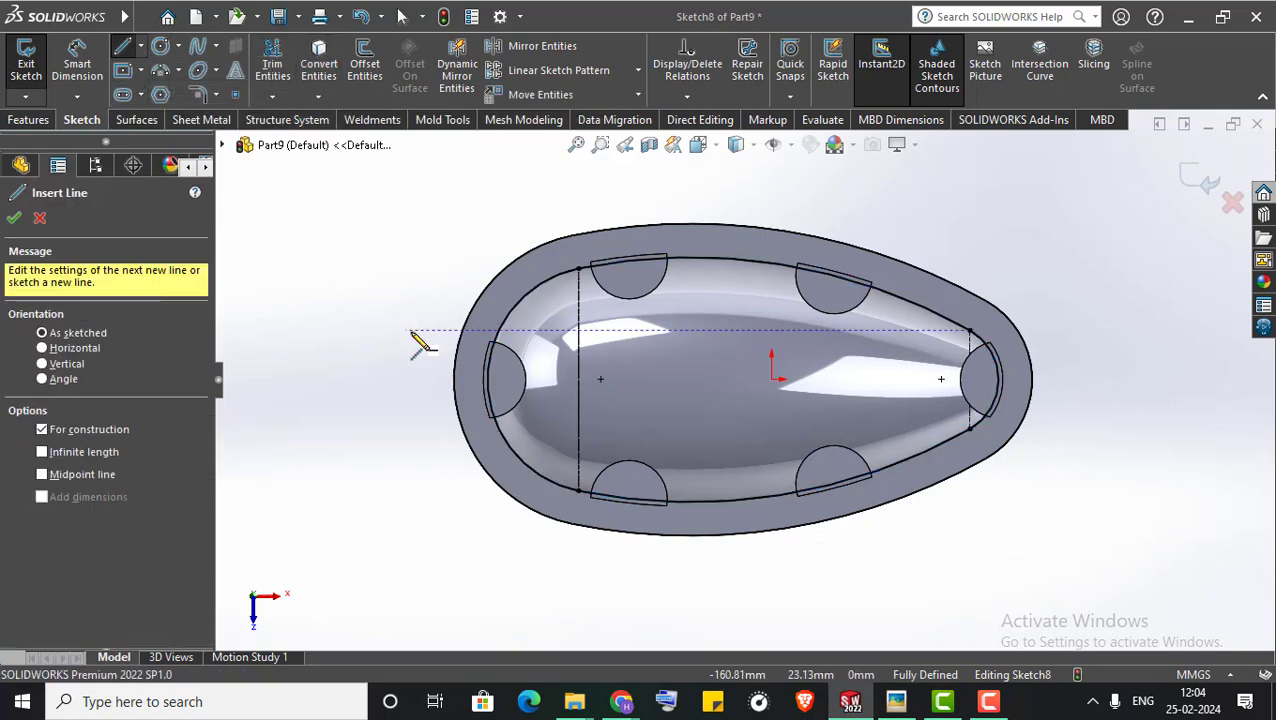
left_click(488, 380)
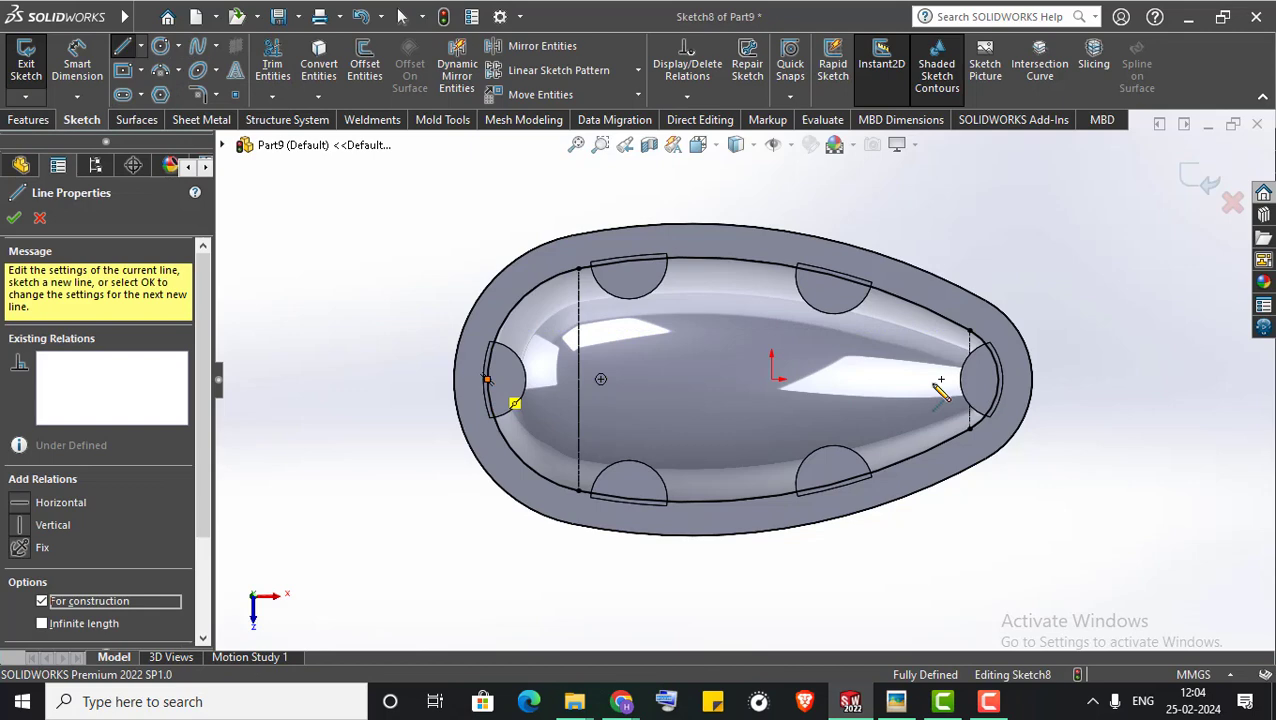
left_click(1000, 380)
right_click(300, 252)
left_click(340, 285)
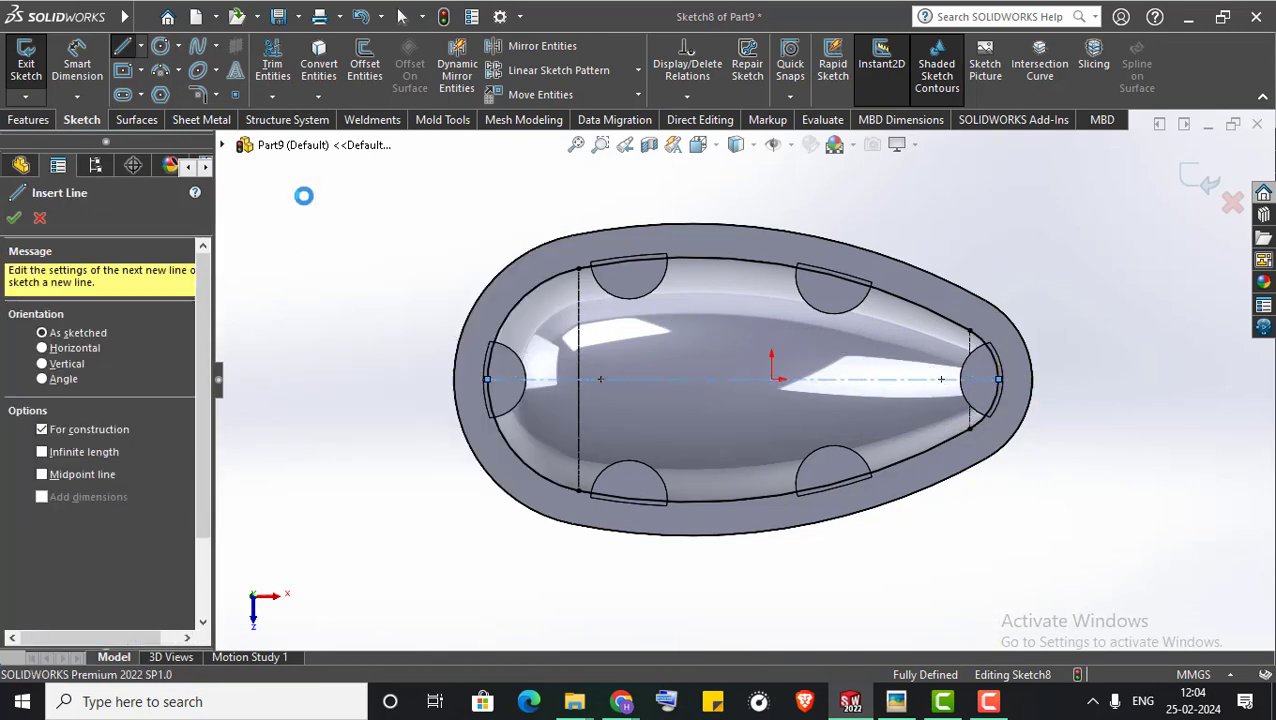
key("Escape")
left_click(272, 62)
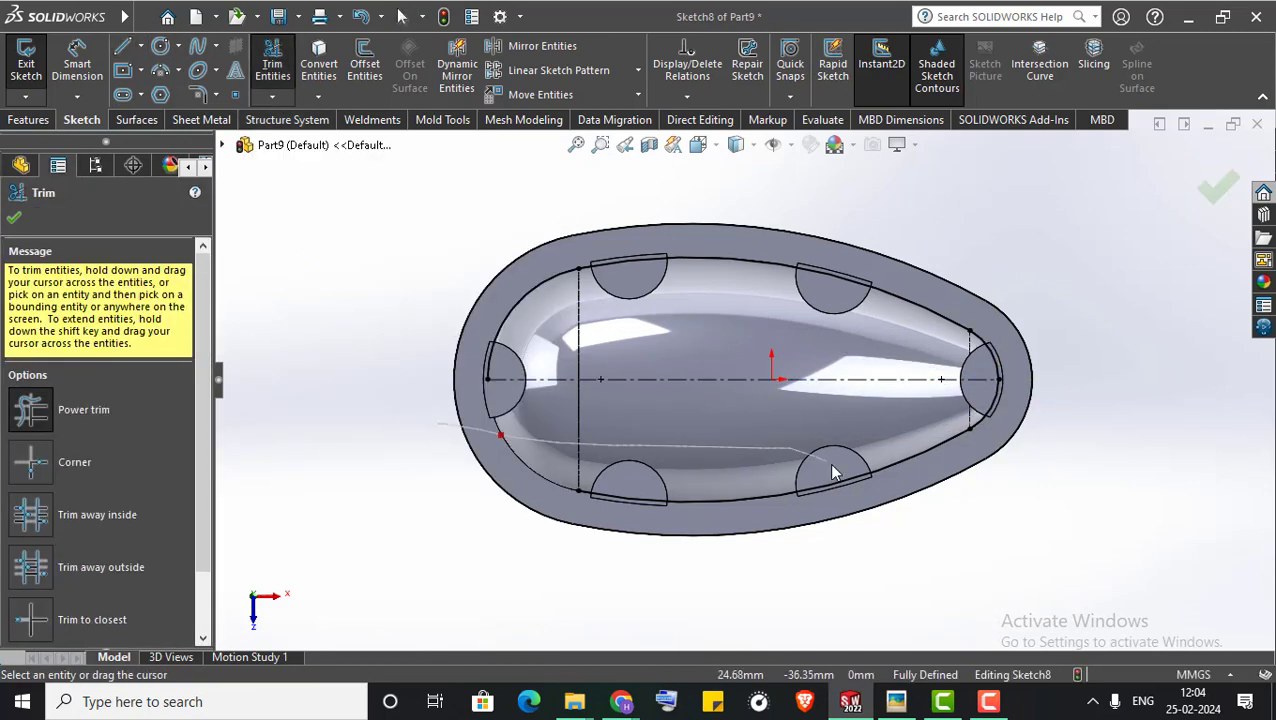
left_click_drag(835, 472, 706, 529)
left_click_drag(968, 420, 1060, 410)
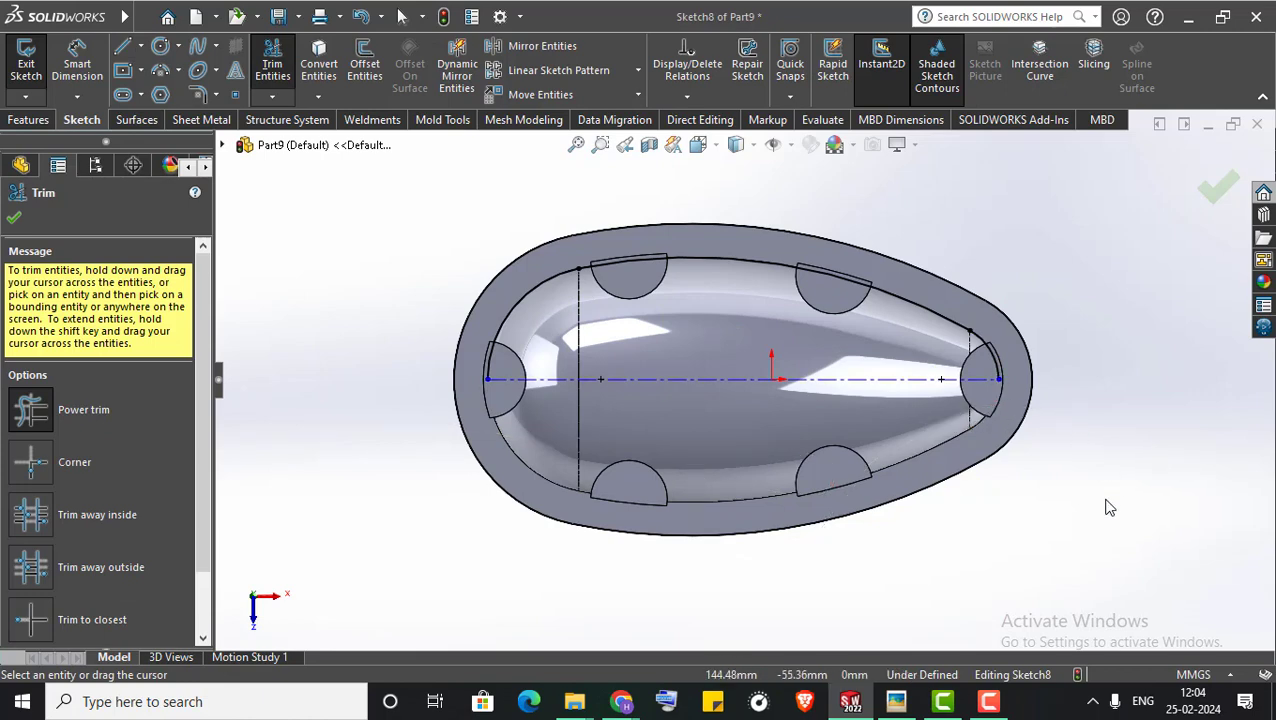
left_click(1216, 184)
left_click(1210, 186)
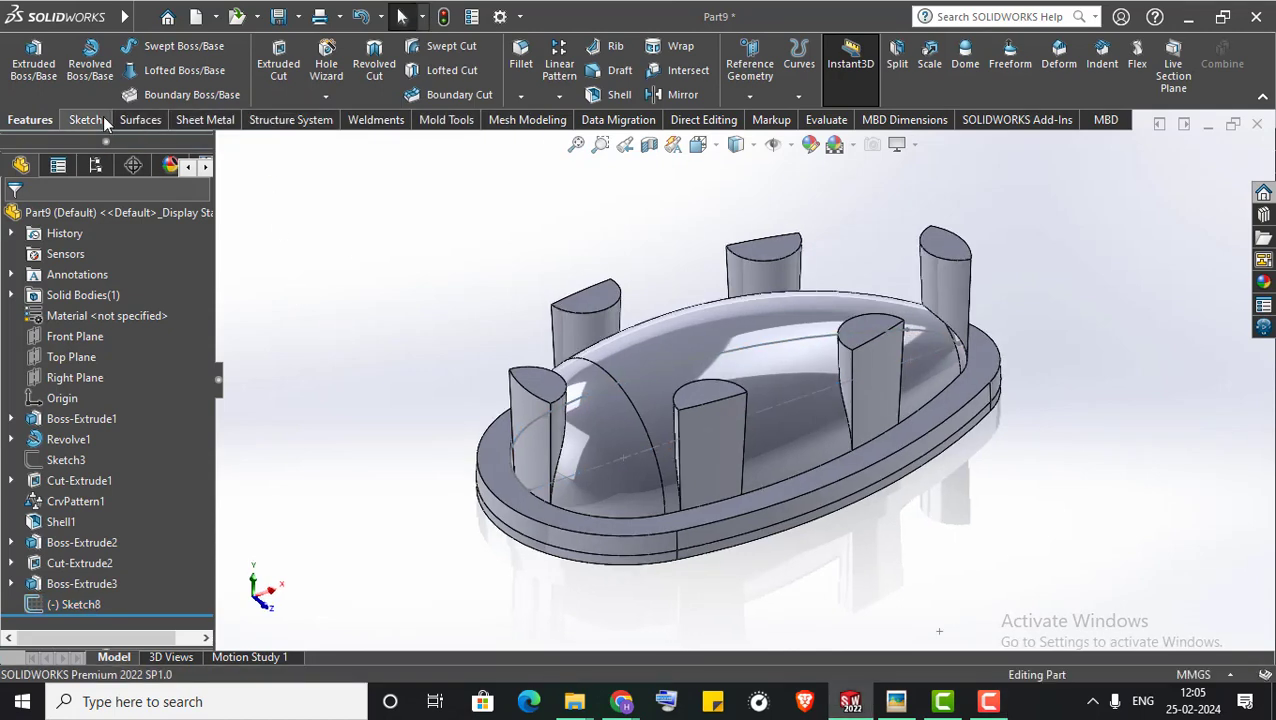
Revolve Sketch8 180deg about its centerline into the surface Surface-Revolve1
left_click(134, 122)
left_click(84, 64)
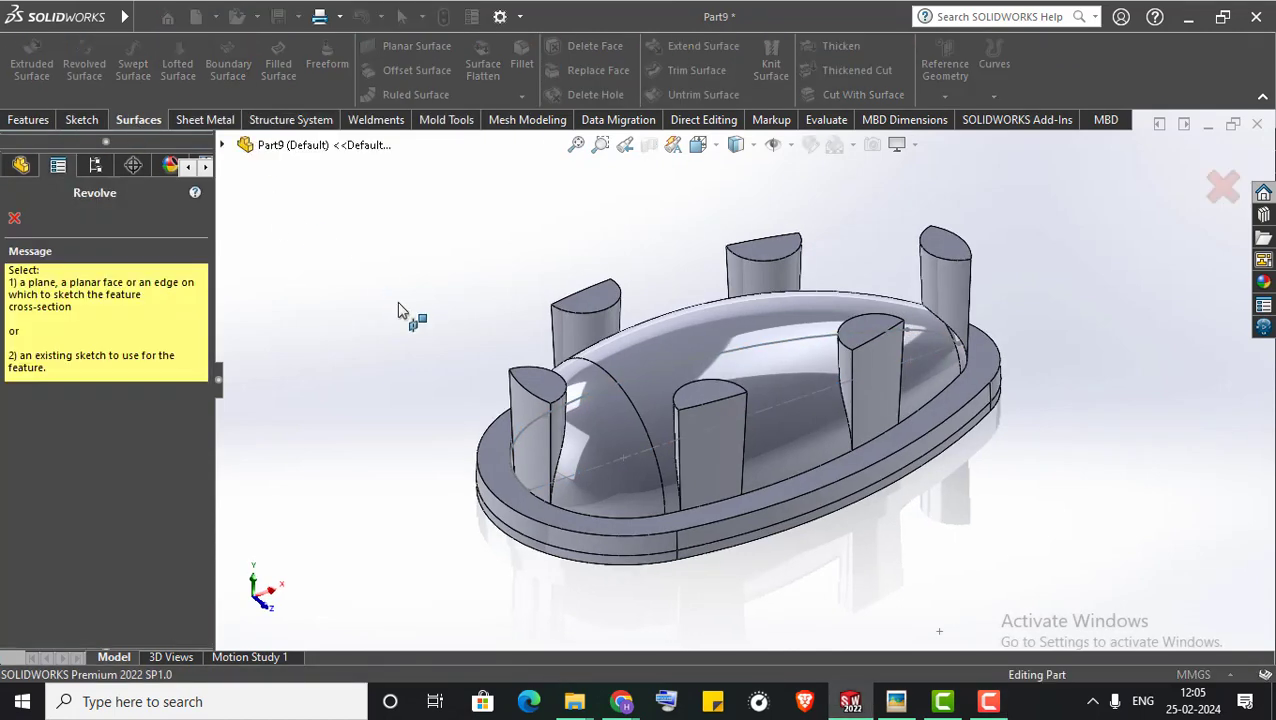
left_click(518, 462)
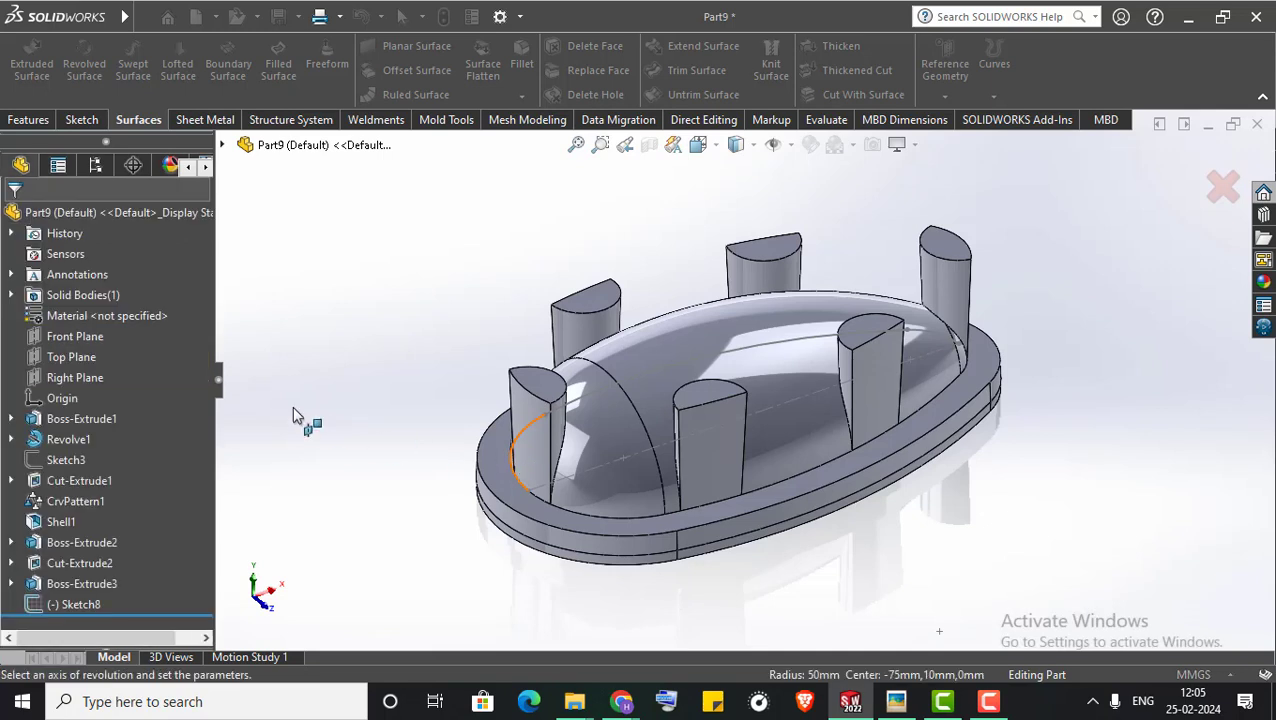
left_click(110, 366)
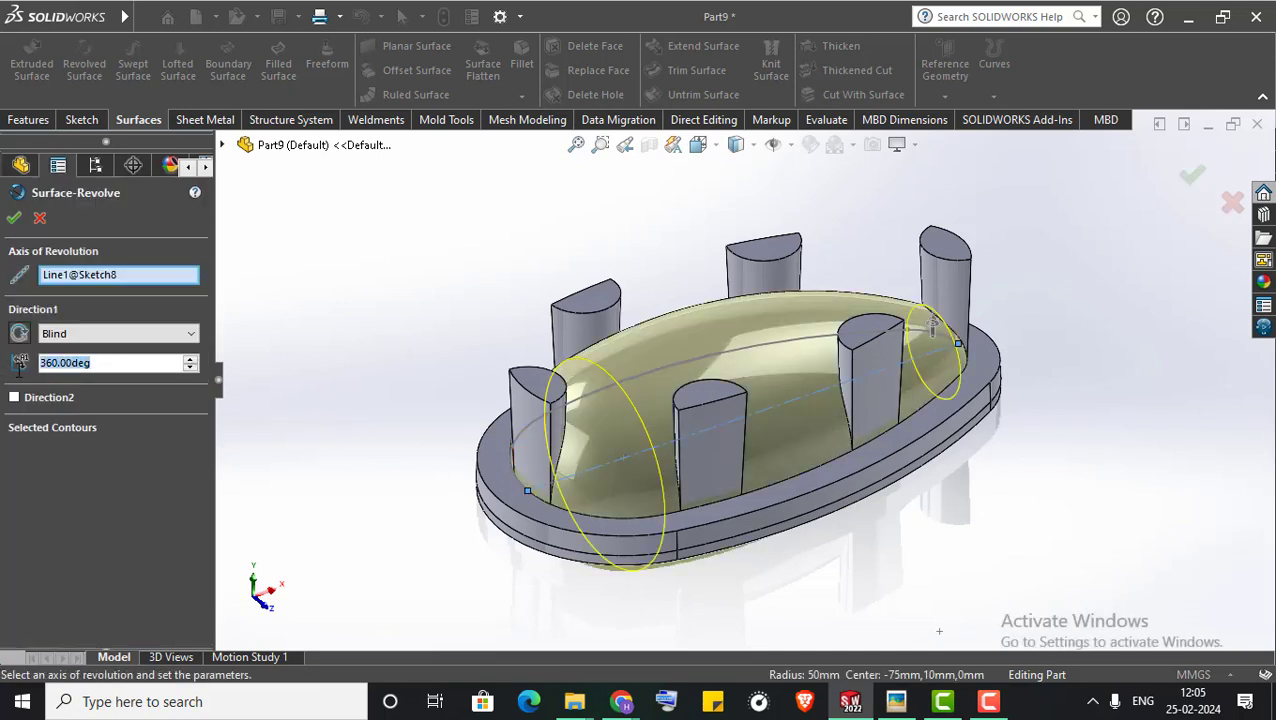
type("180")
key("Return")
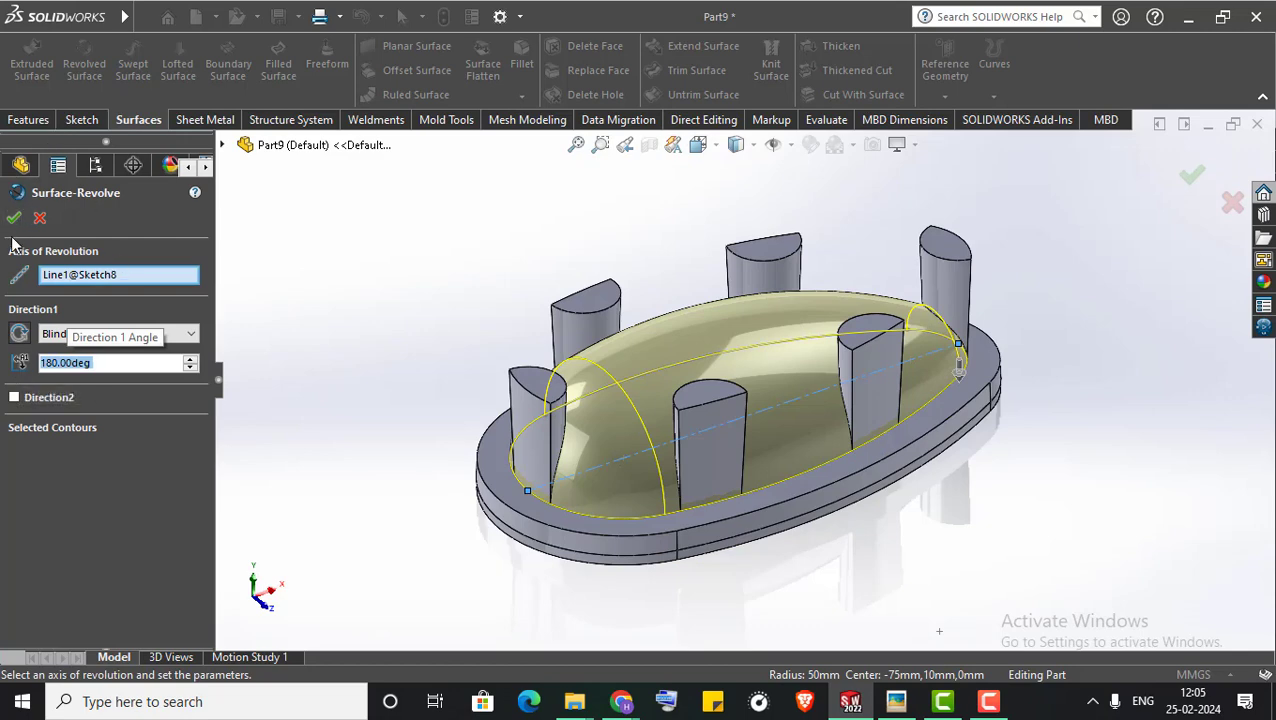
left_click(14, 217)
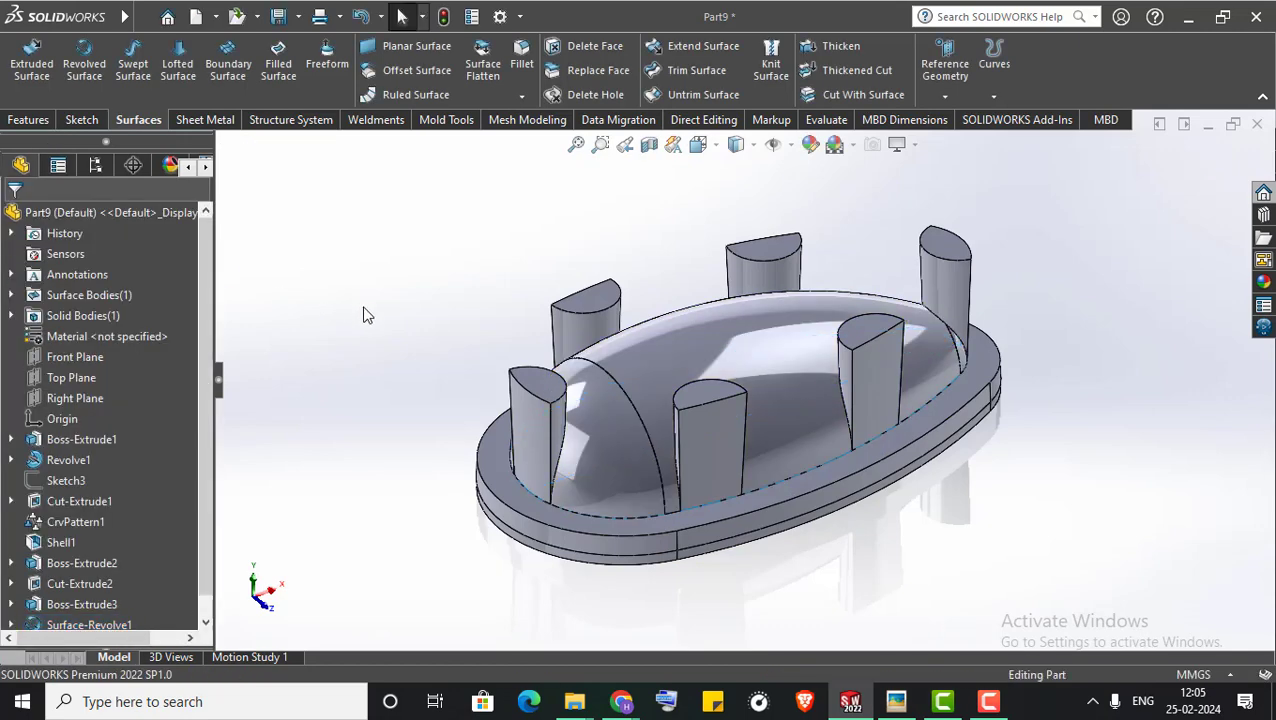
Surface-cut the six posts flush with the dome using Surface-Revolve1, keeping all bodies
left_click(838, 95)
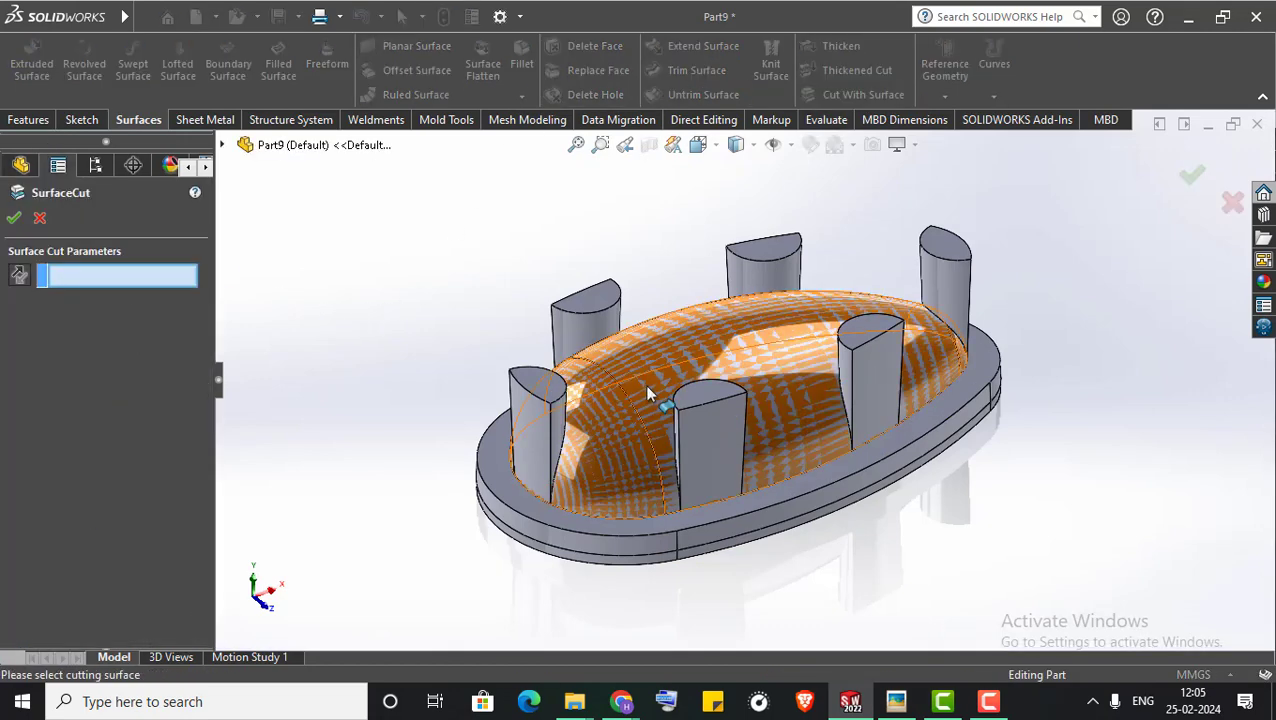
left_click(14, 219)
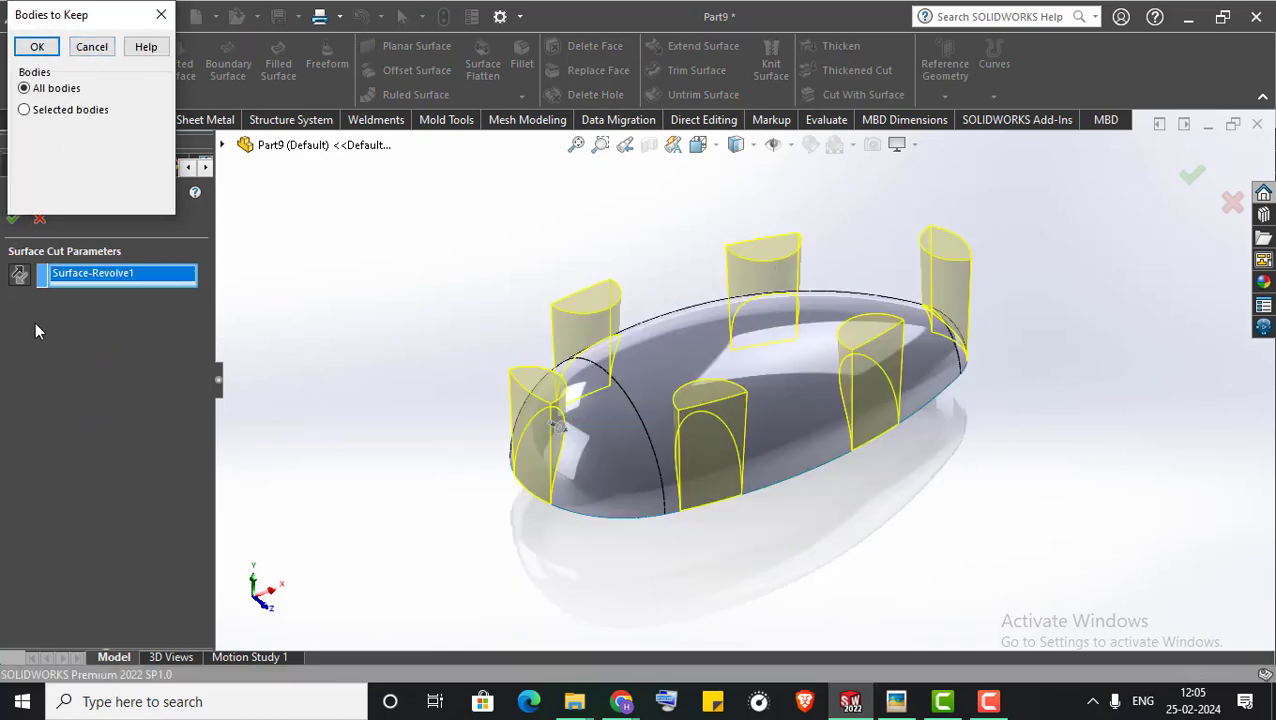
left_click(90, 50)
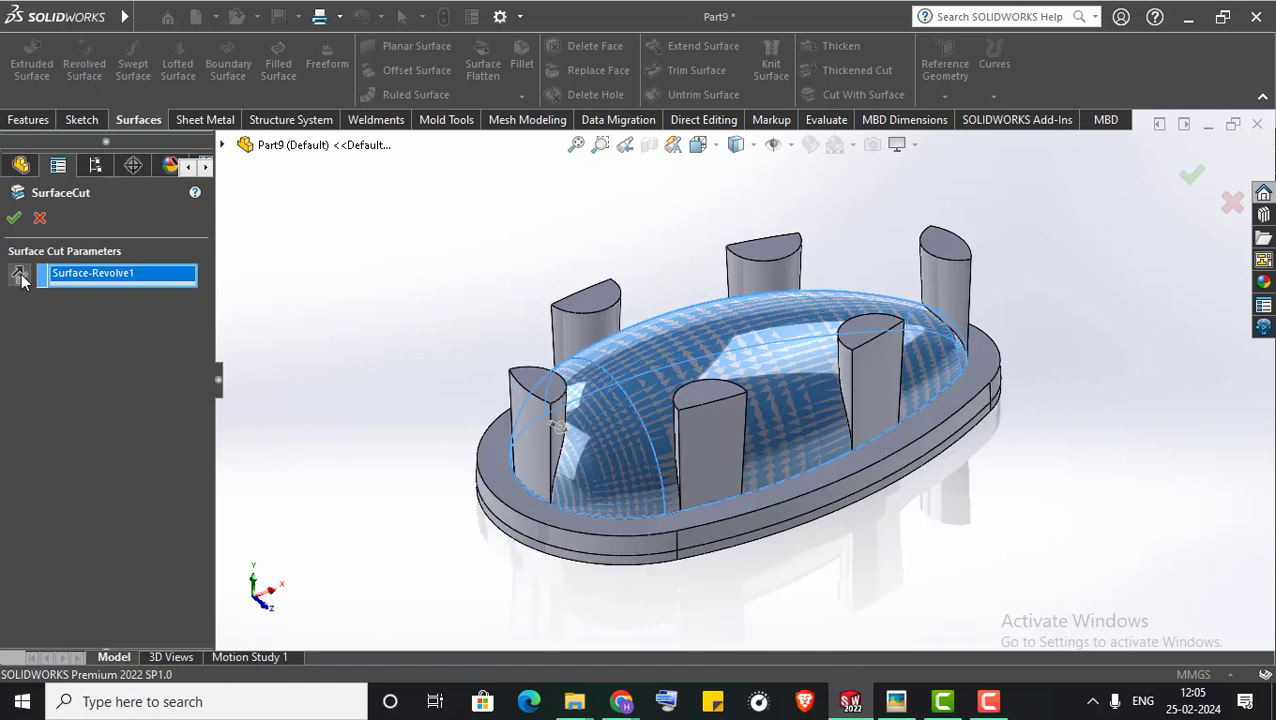
left_click(14, 219)
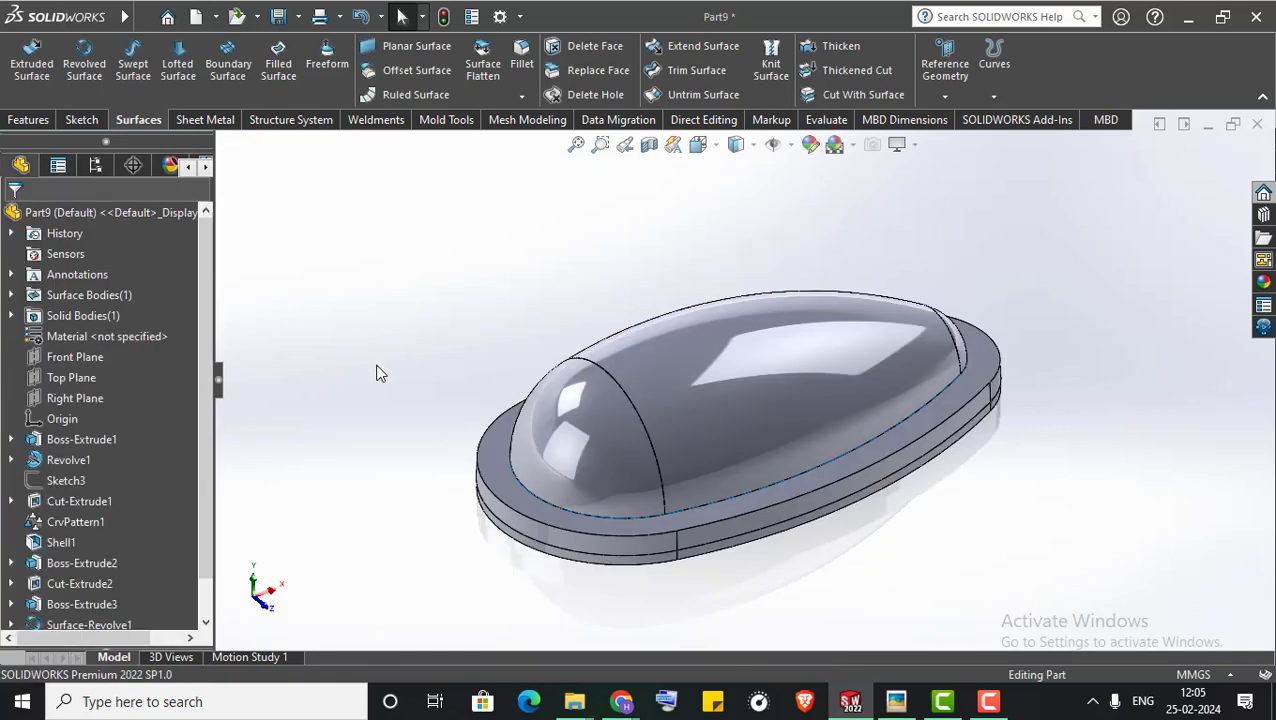
Hide the Surface-Revolve1 body and orbit to a low side view of the rim
key("Left")
left_click(10, 295)
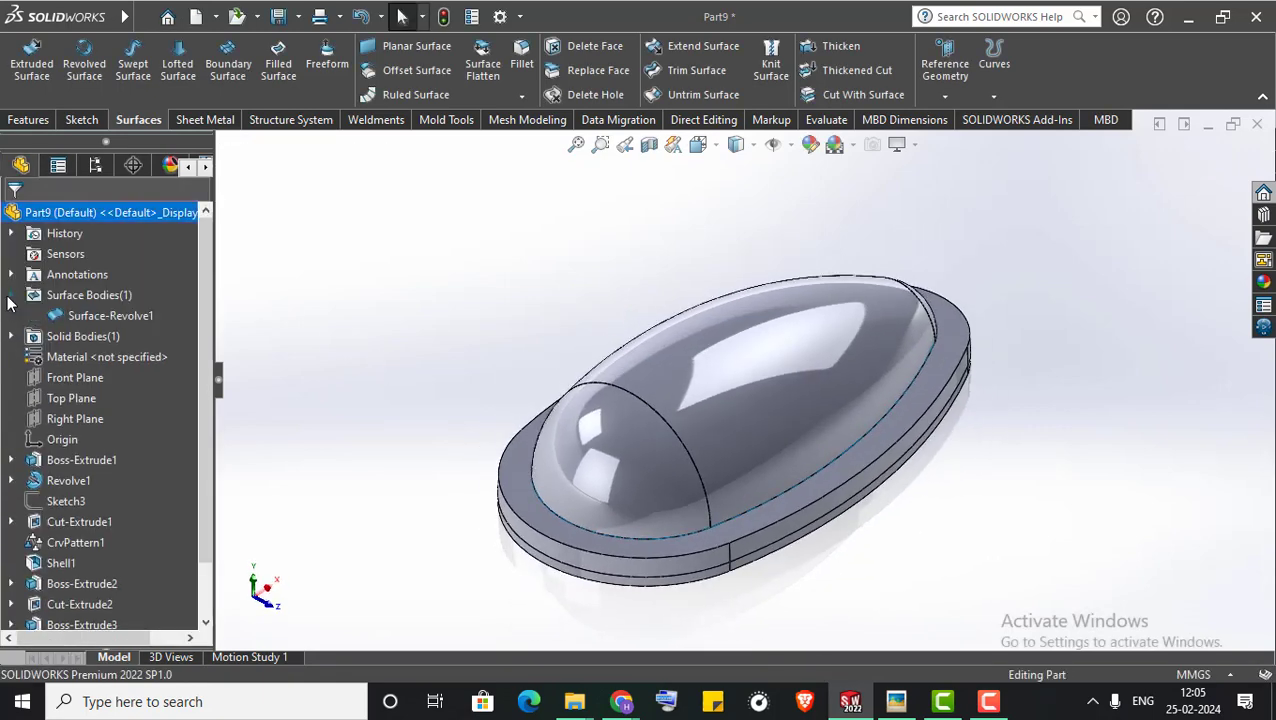
right_click(83, 317)
left_click(100, 298)
mouse_move(410, 357)
middle_mouse_down()
mouse_move(350, 356)
mouse_move(353, 441)
mouse_move(440, 383)
mouse_move(436, 399)
mouse_move(456, 313)
mouse_move(436, 481)
mouse_move(452, 216)
mouse_move(404, 478)
mouse_move(461, 404)
mouse_move(501, 484)
middle_mouse_up()
right_click(545, 415)
Sketch a six-sided polygon on the rim face, centred on the left rim edge
left_click(615, 248)
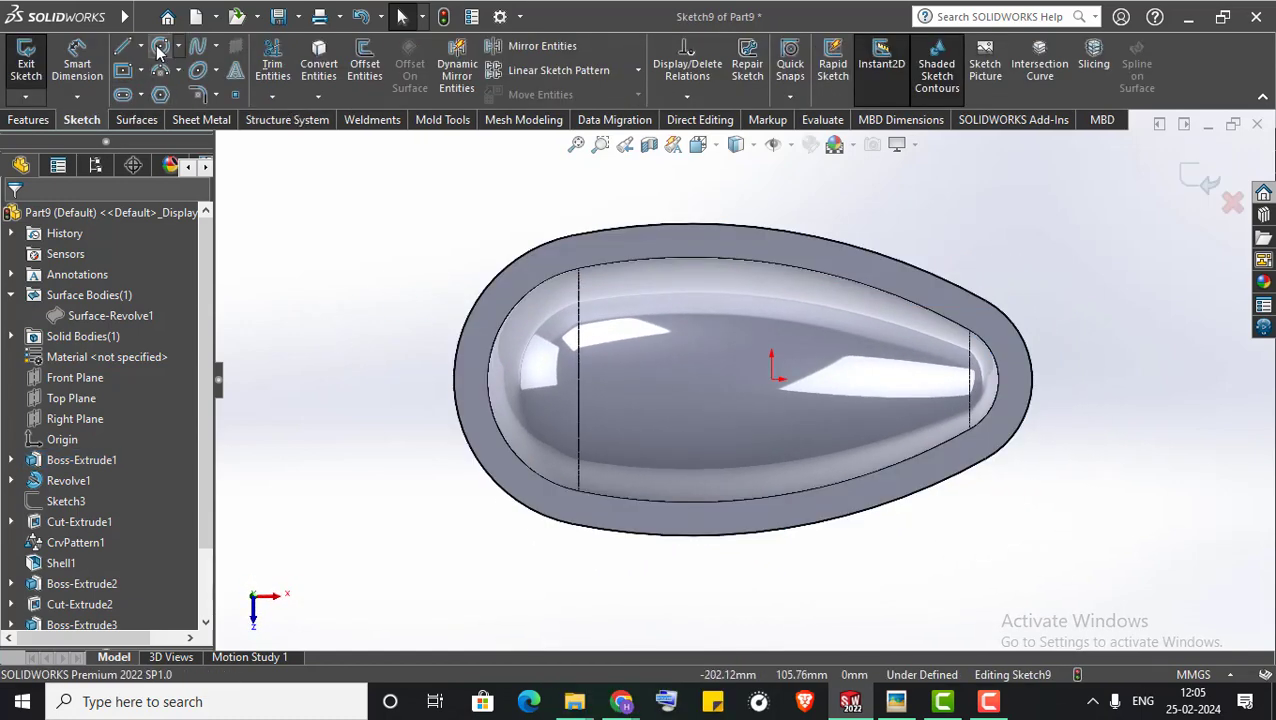
left_click(160, 94)
scroll(465, 355, "down", 3)
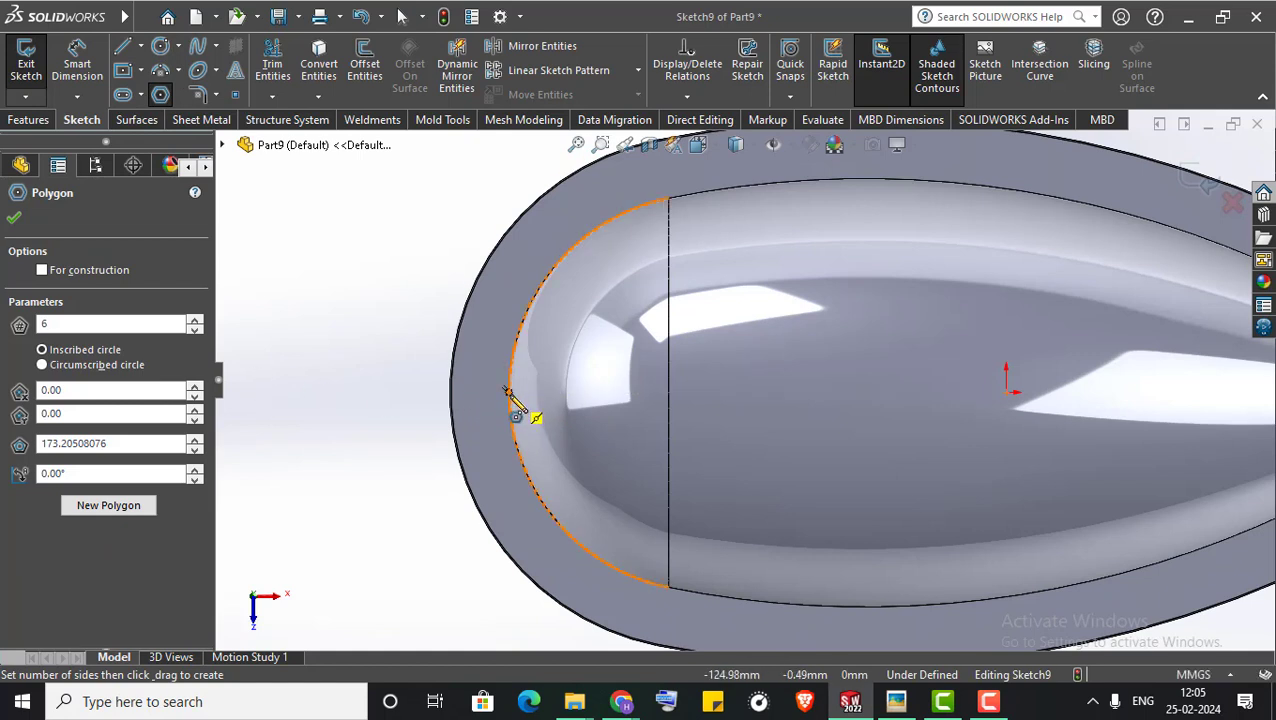
left_click(508, 391)
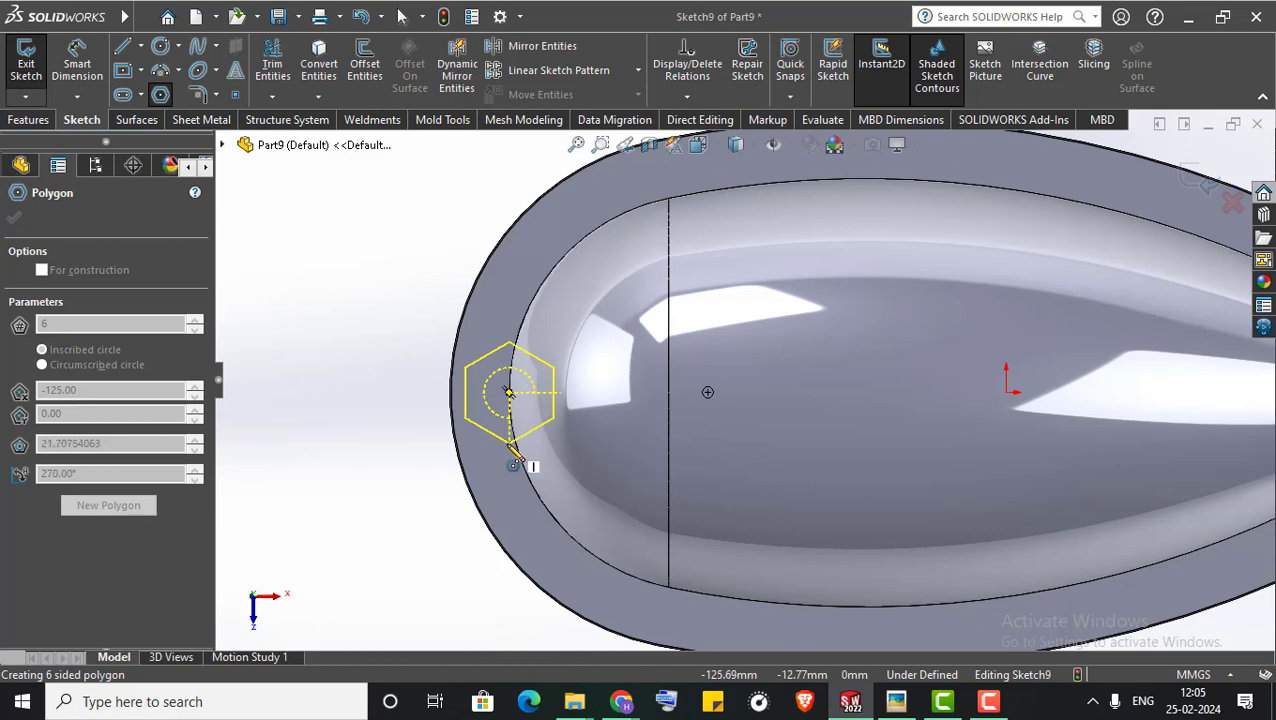
left_click(509, 446)
left_click(318, 383)
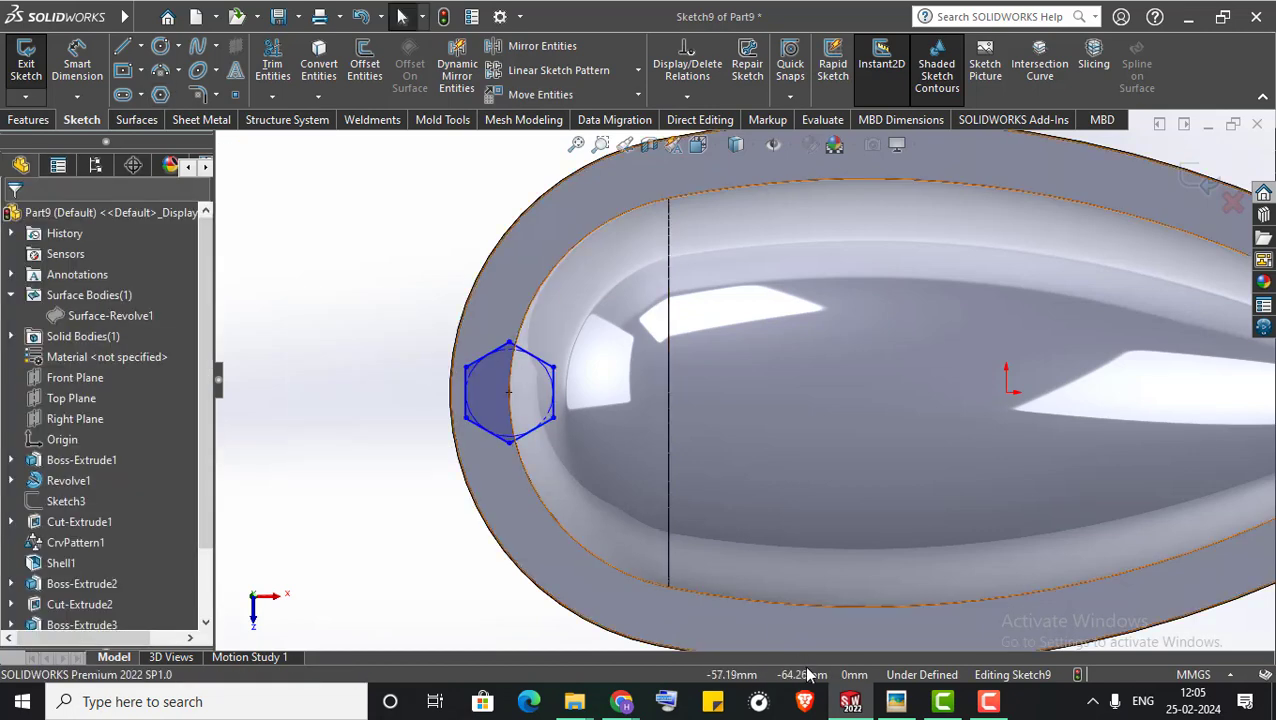
Check the reference drawing's B-B section and plan view, zooming on the 19.5 hex dimension
left_click(905, 705)
mouse_move(550, 517)
left_mouse_down()
mouse_move(648, 374)
mouse_move(618, 332)
left_mouse_up()
mouse_move(552, 161)
left_mouse_down()
mouse_move(565, 357)
mouse_move(567, 296)
left_mouse_up()
left_click_drag(588, 437, 590, 252)
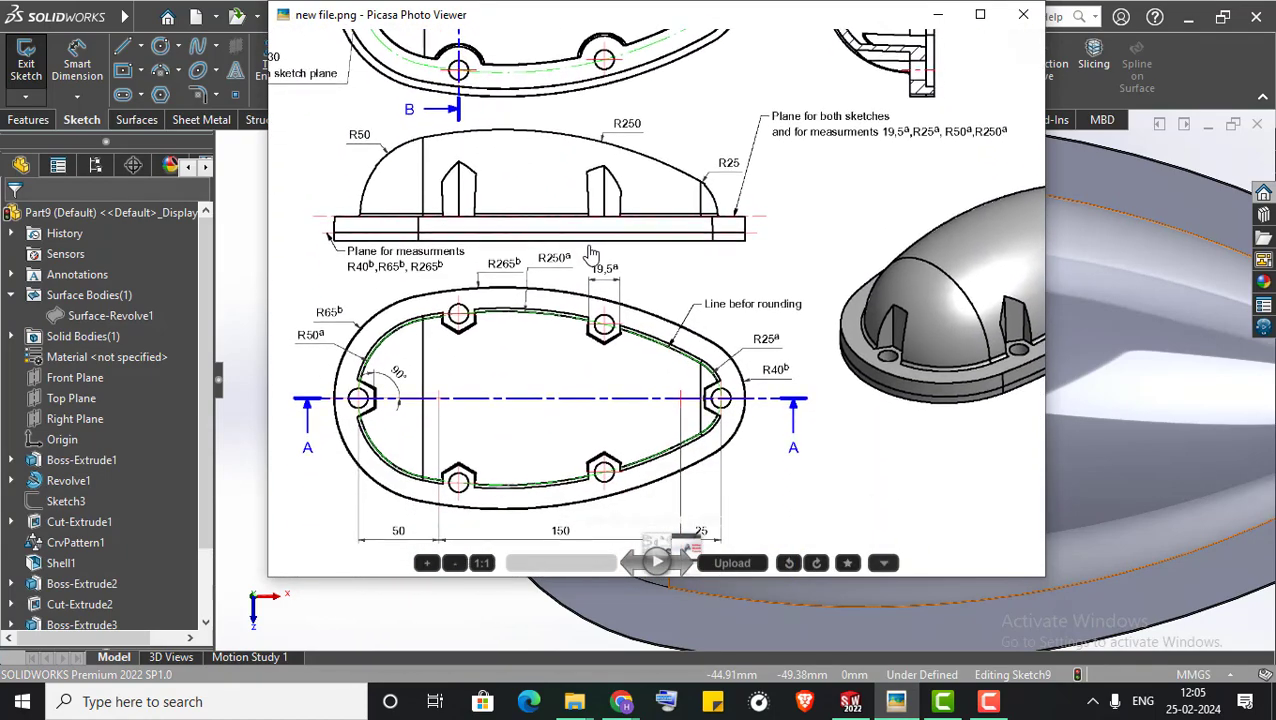
scroll(623, 308, "down", 3)
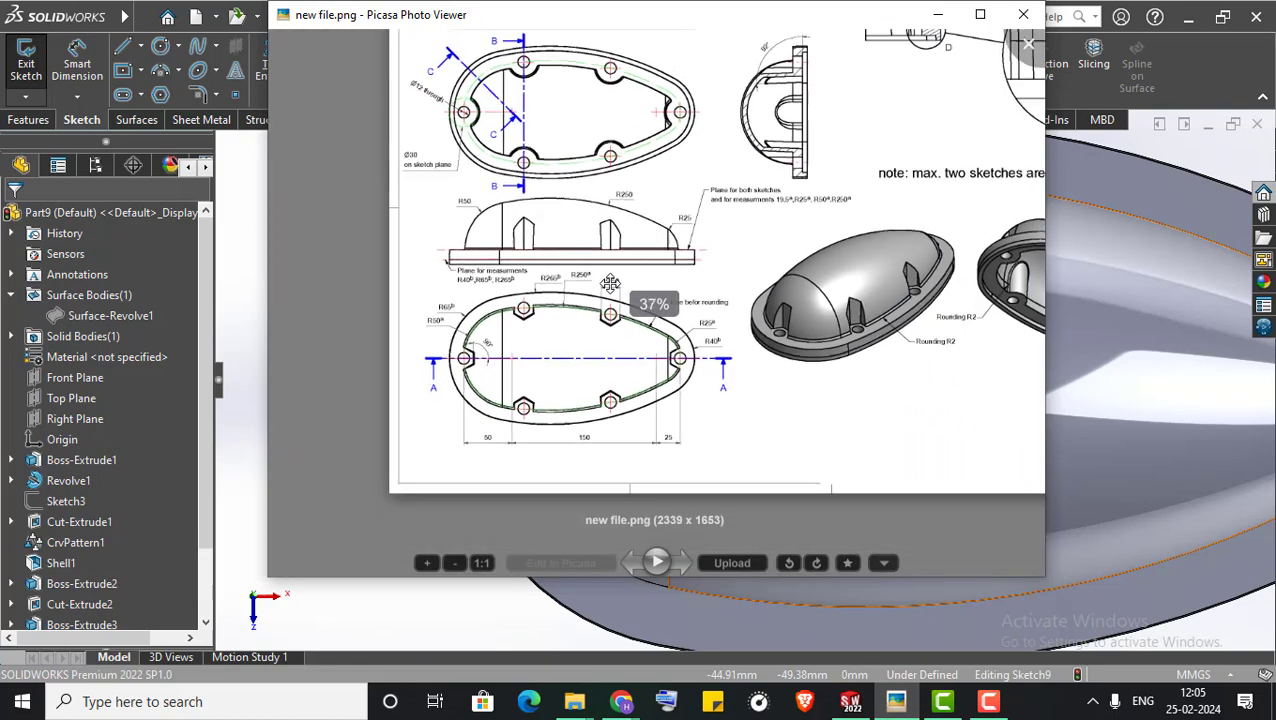
scroll(615, 305, "down", 1)
double_click(577, 358)
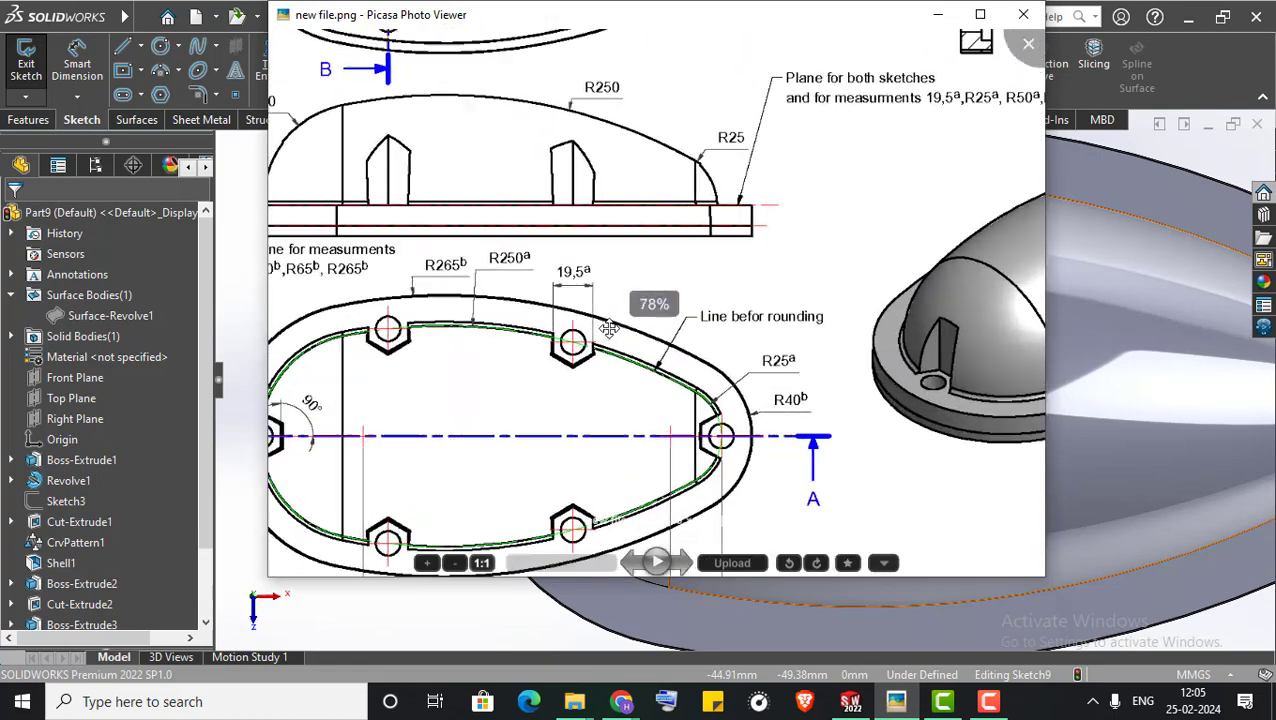
Dimension the hexagon's vertical sides 19.5 mm apart
left_click(944, 12)
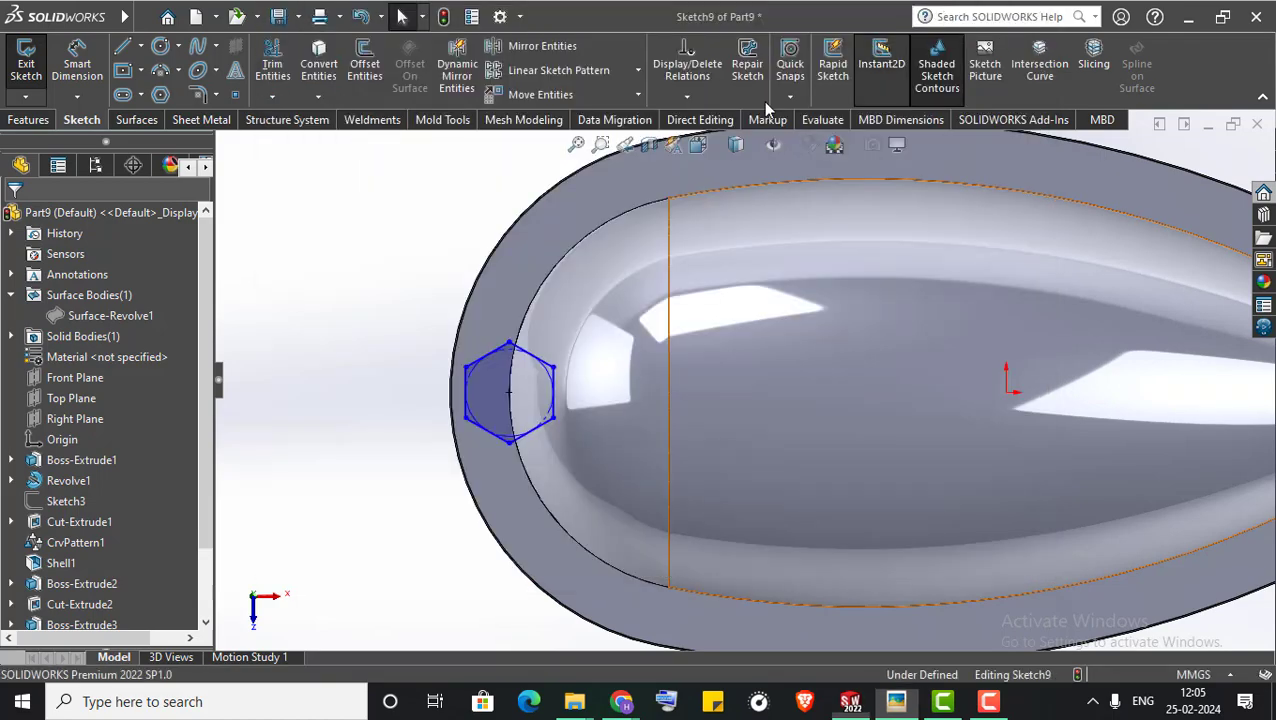
left_click(77, 48)
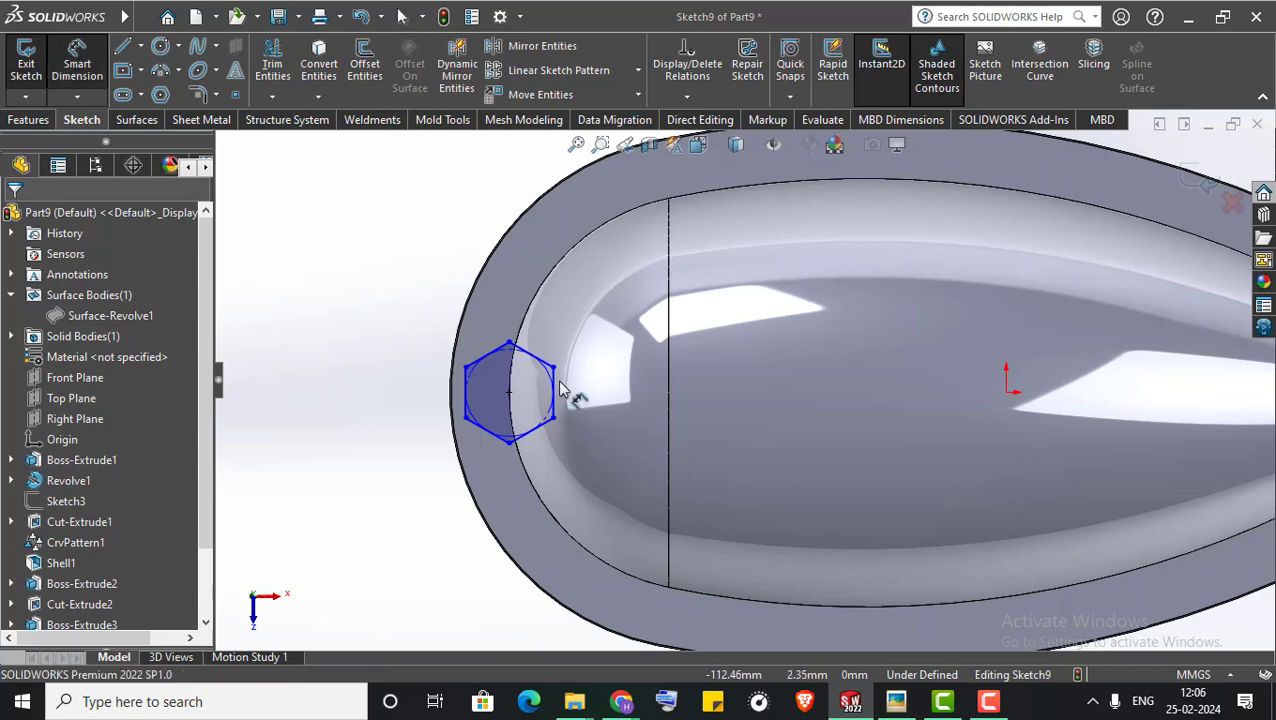
left_click(555, 386)
left_click(463, 385)
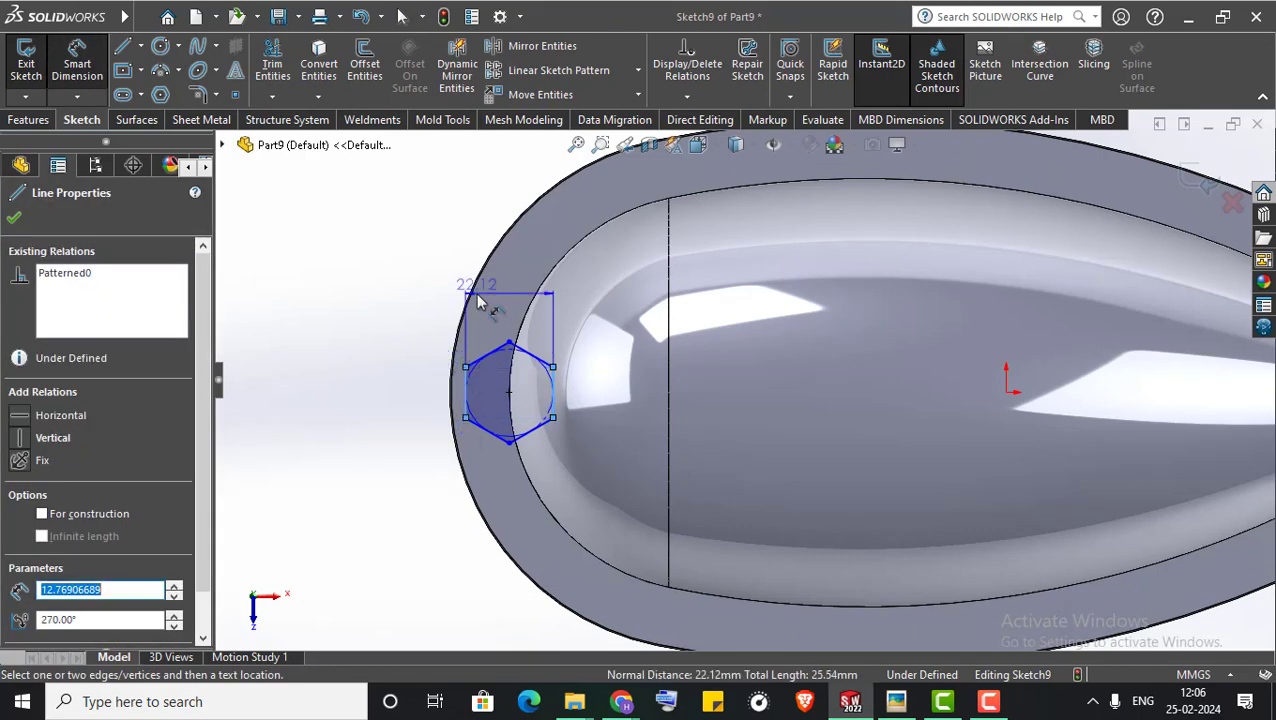
left_click(486, 290)
type("19.5")
key("Return")
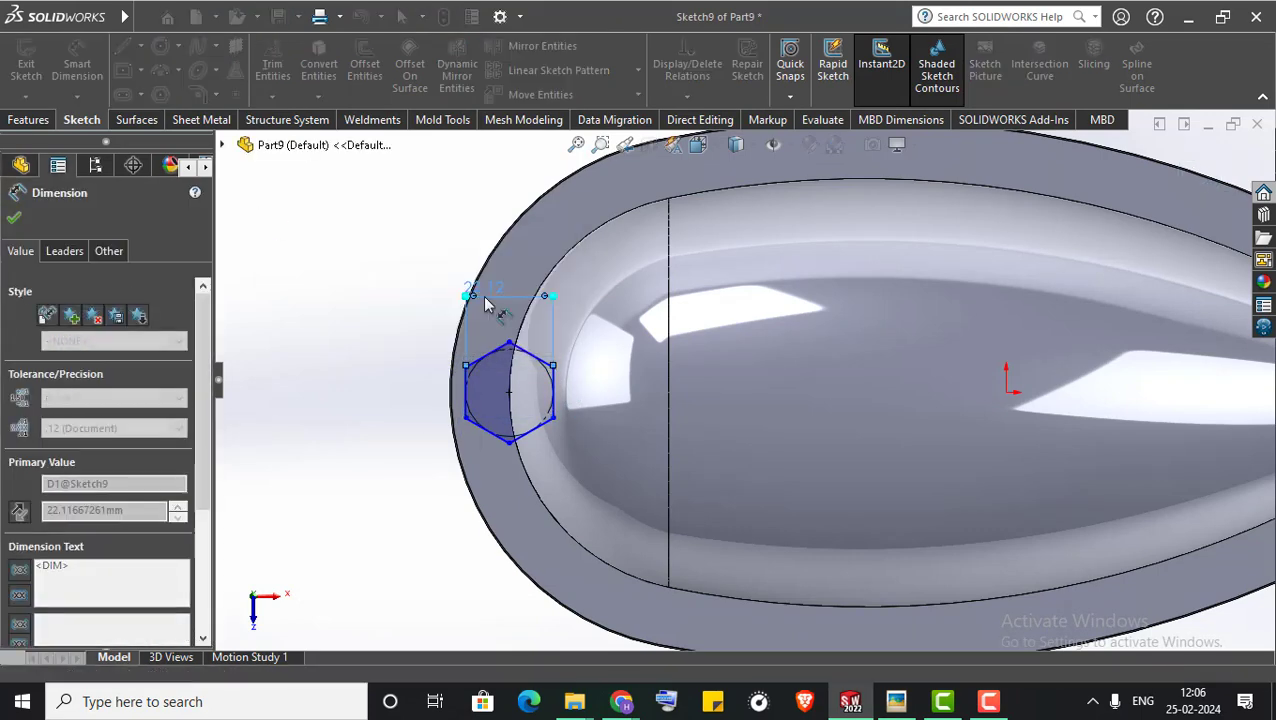
right_click(376, 320)
left_click(452, 366)
Make the hexagon's right side vertical to fully define Sketch9
scroll(492, 385, "down", 4)
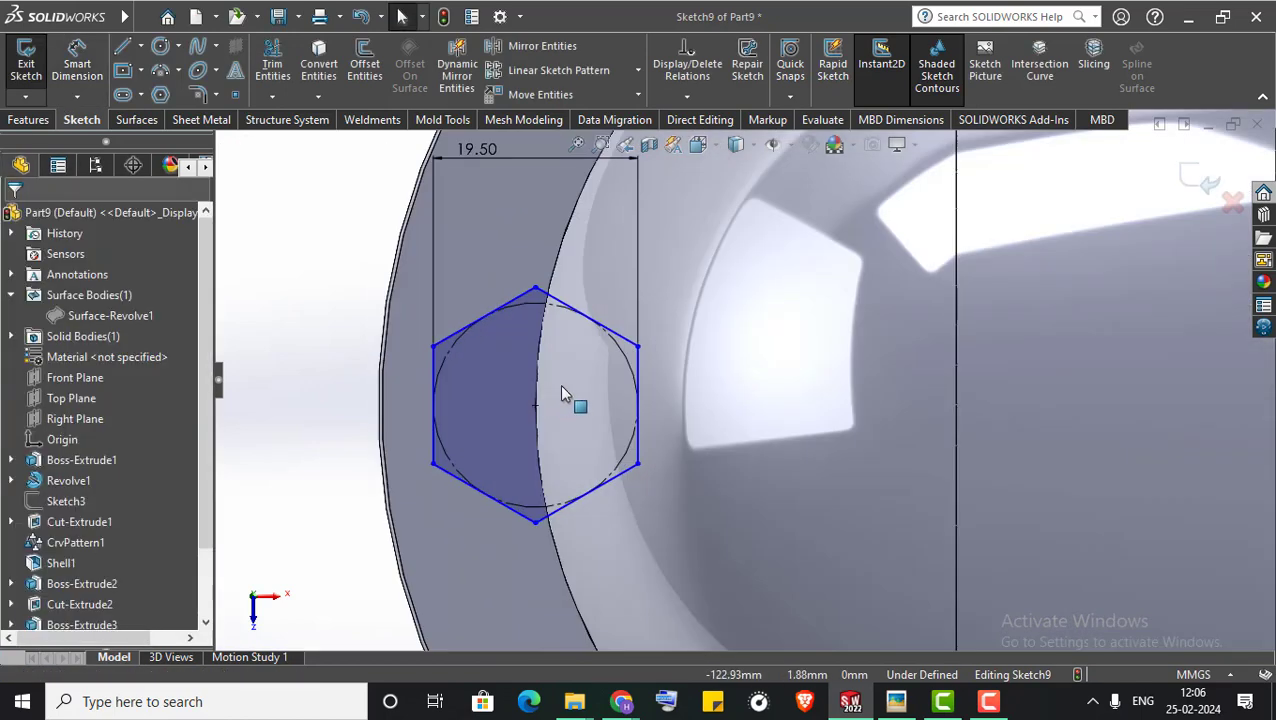
left_click(650, 350)
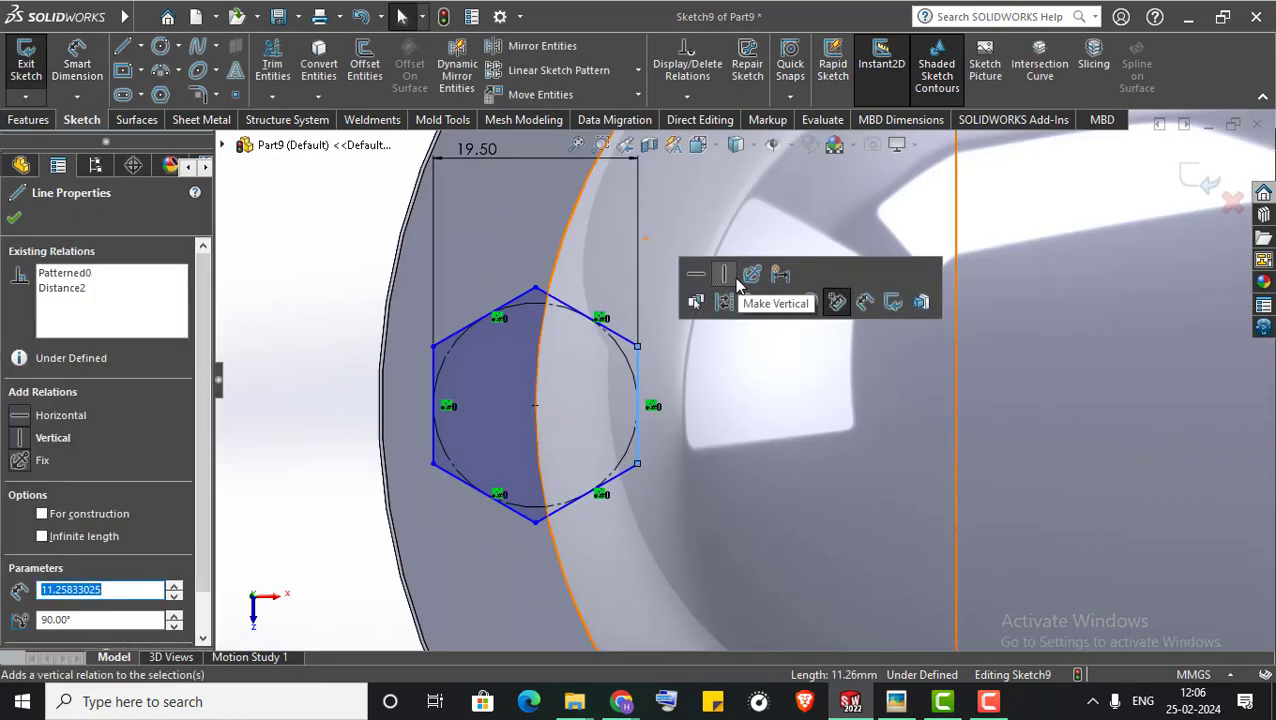
left_click(735, 283)
left_click(255, 305)
scroll(386, 314, "up", 5)
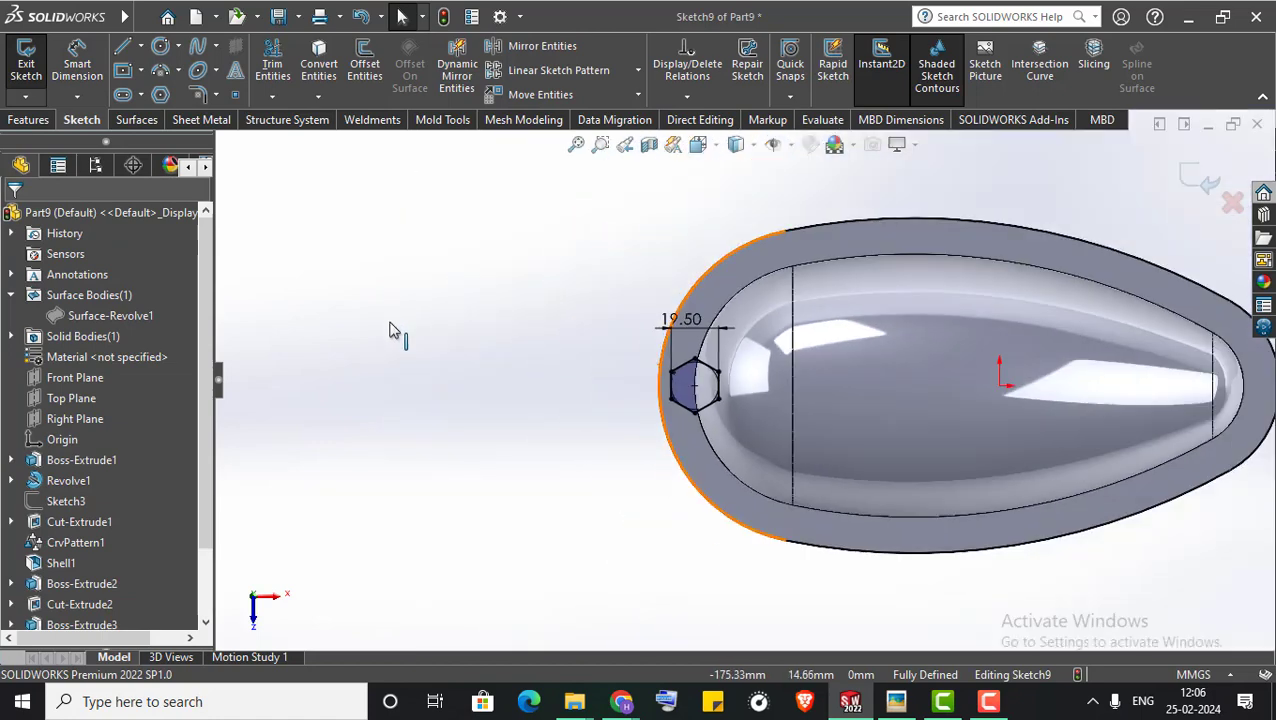
Cut the Sketch9 hexagon Through All in the reversed direction, notching the cover's broad end
key("f")
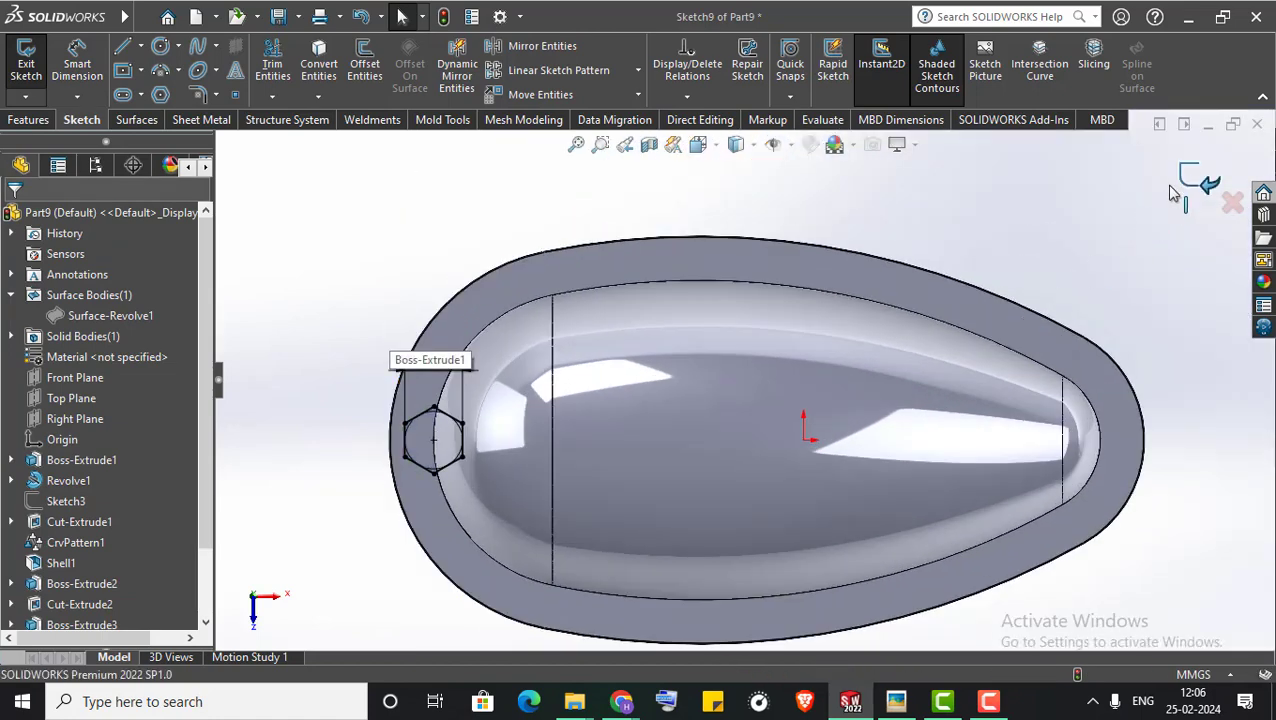
left_click(1190, 186)
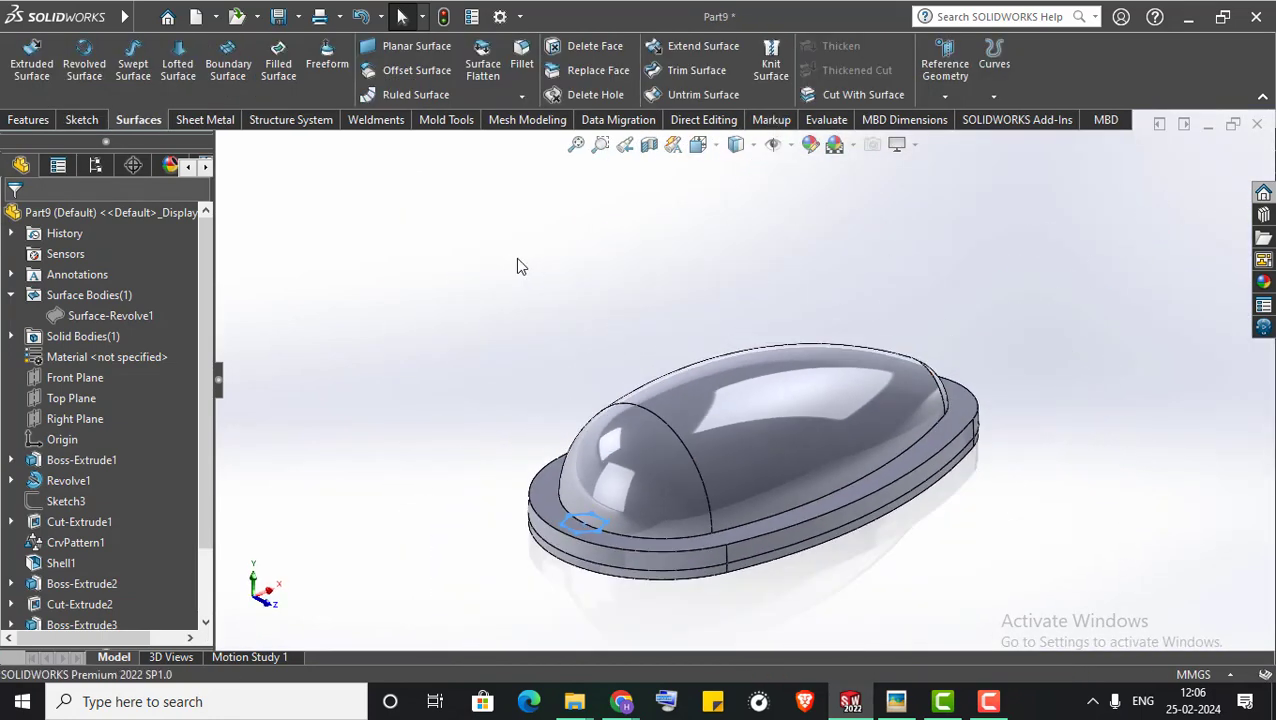
left_click(27, 121)
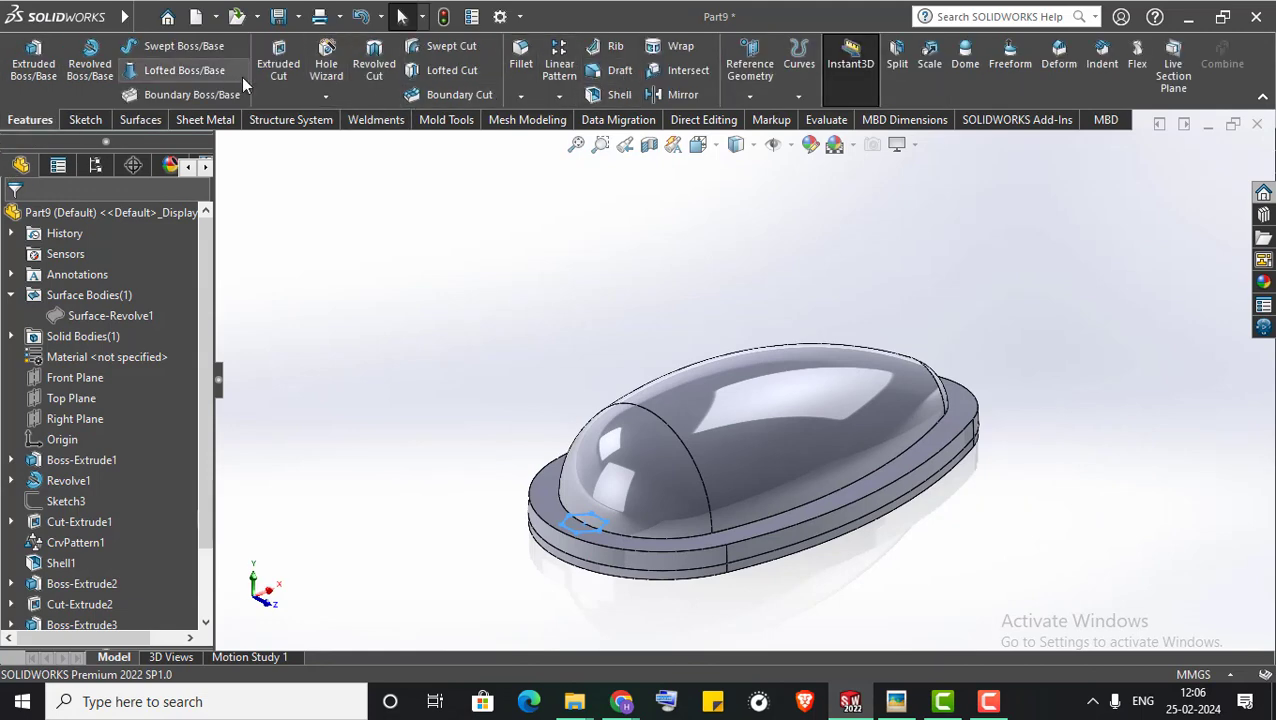
left_click(278, 62)
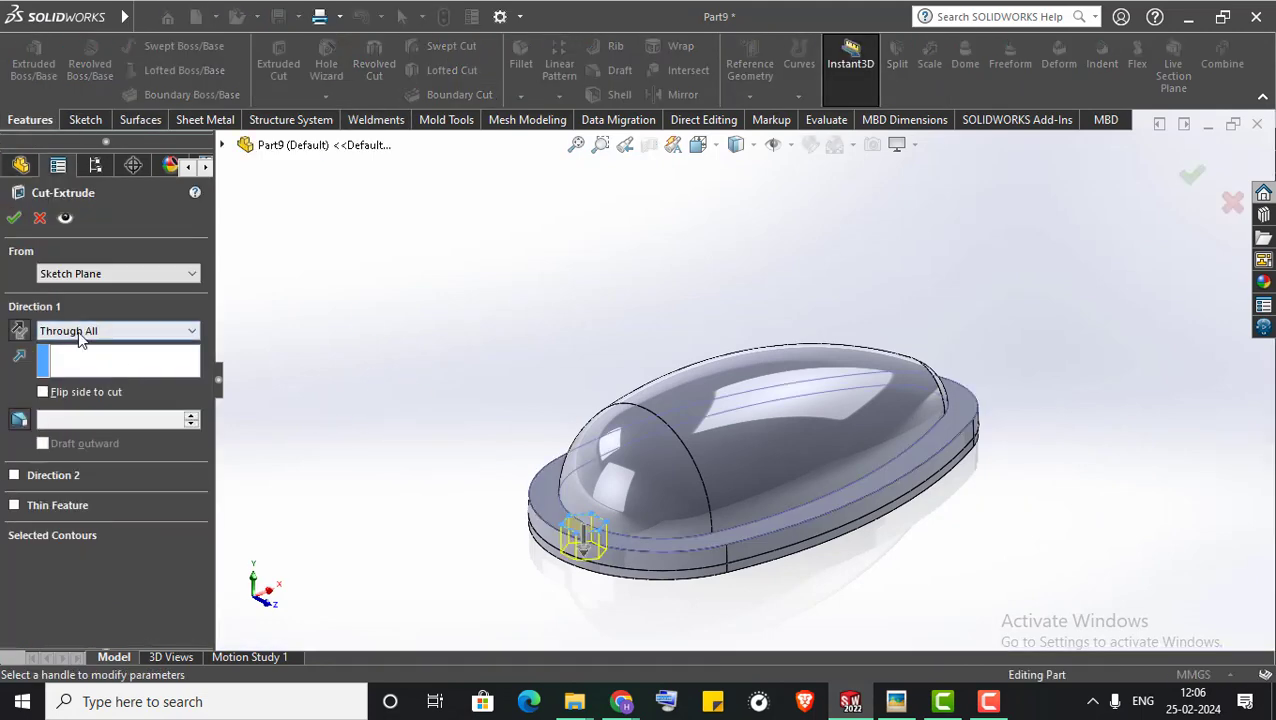
left_click(21, 330)
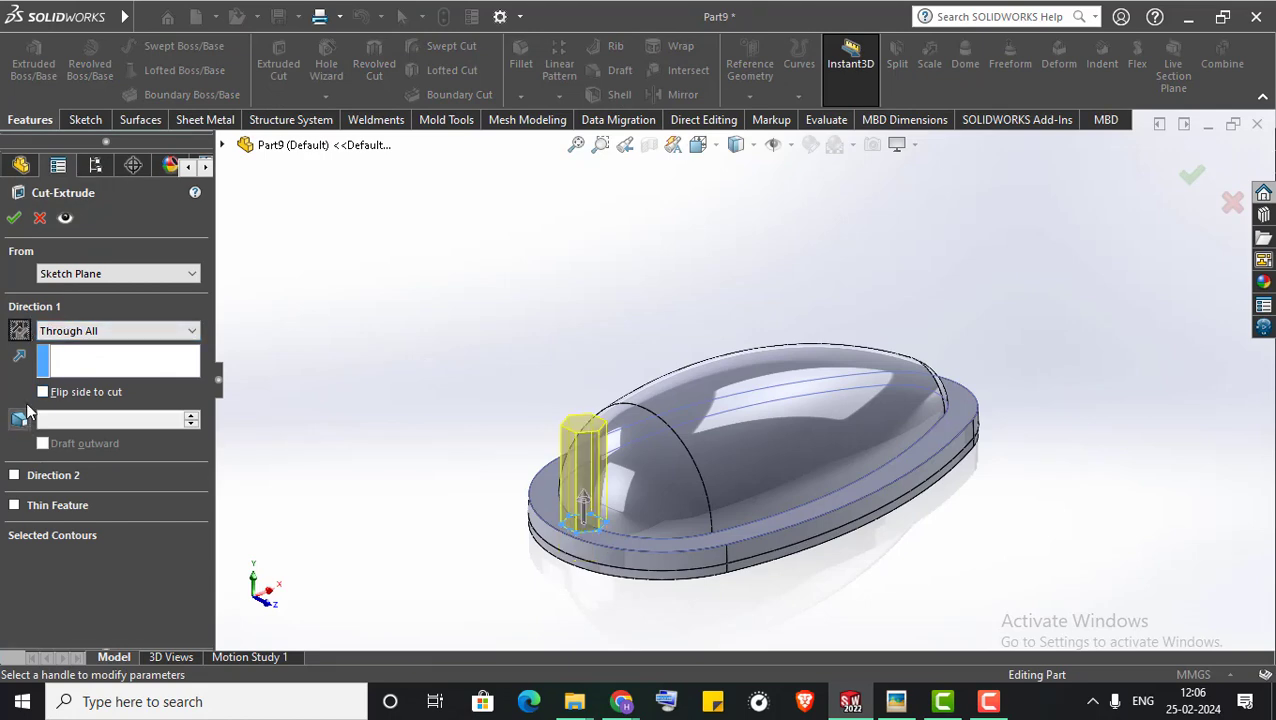
key("Return")
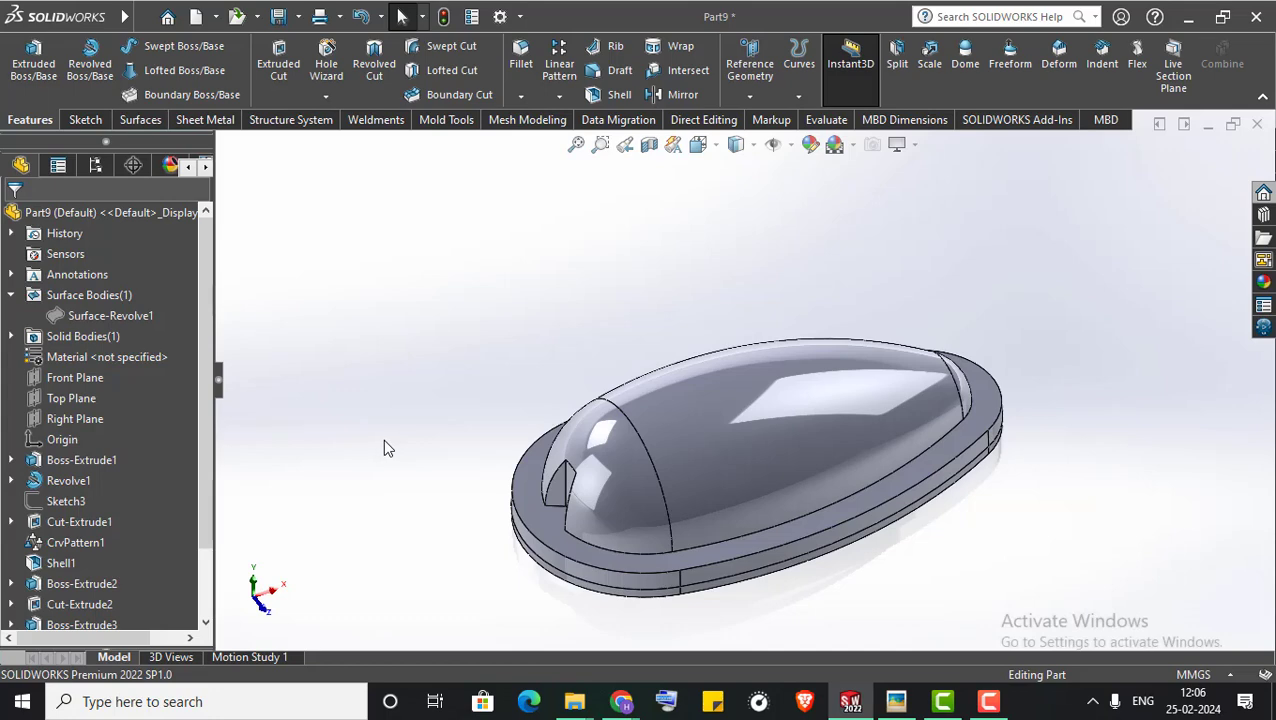
Pattern Cut-Extrude3 along Sketch3 as a curve-driven pattern of 6 equally spaced instances
left_click(66, 501)
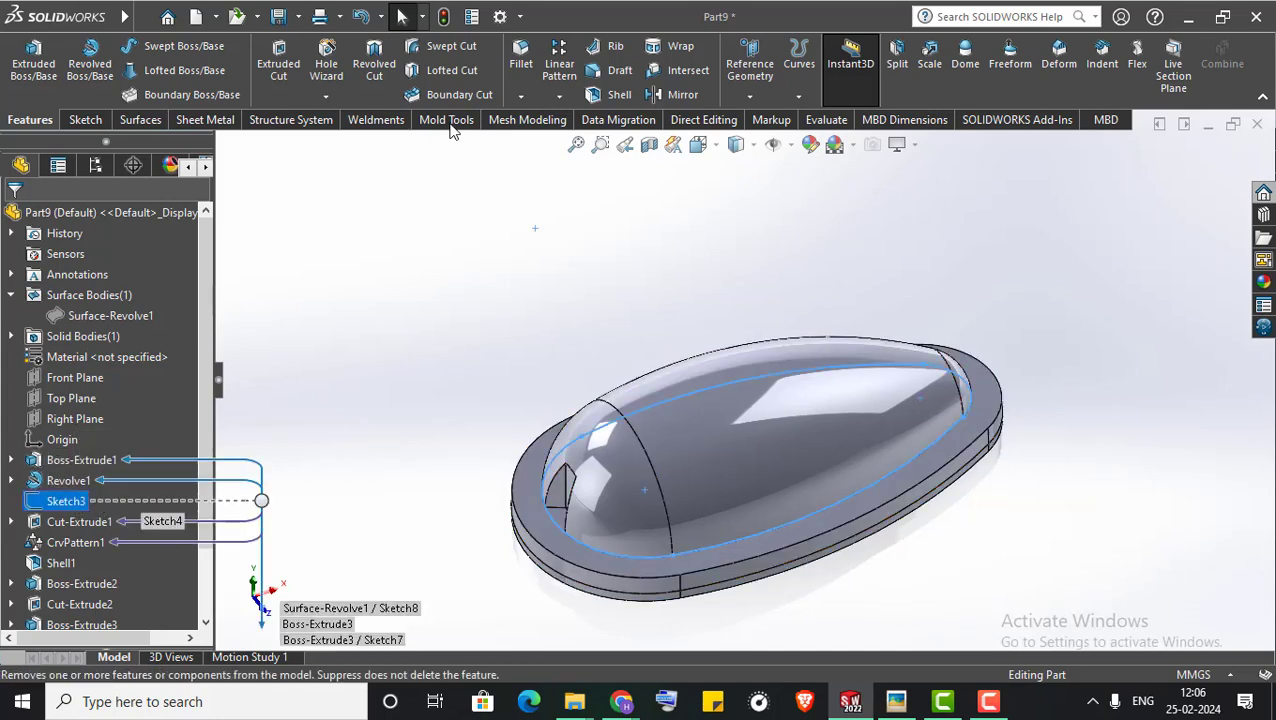
left_click(559, 96)
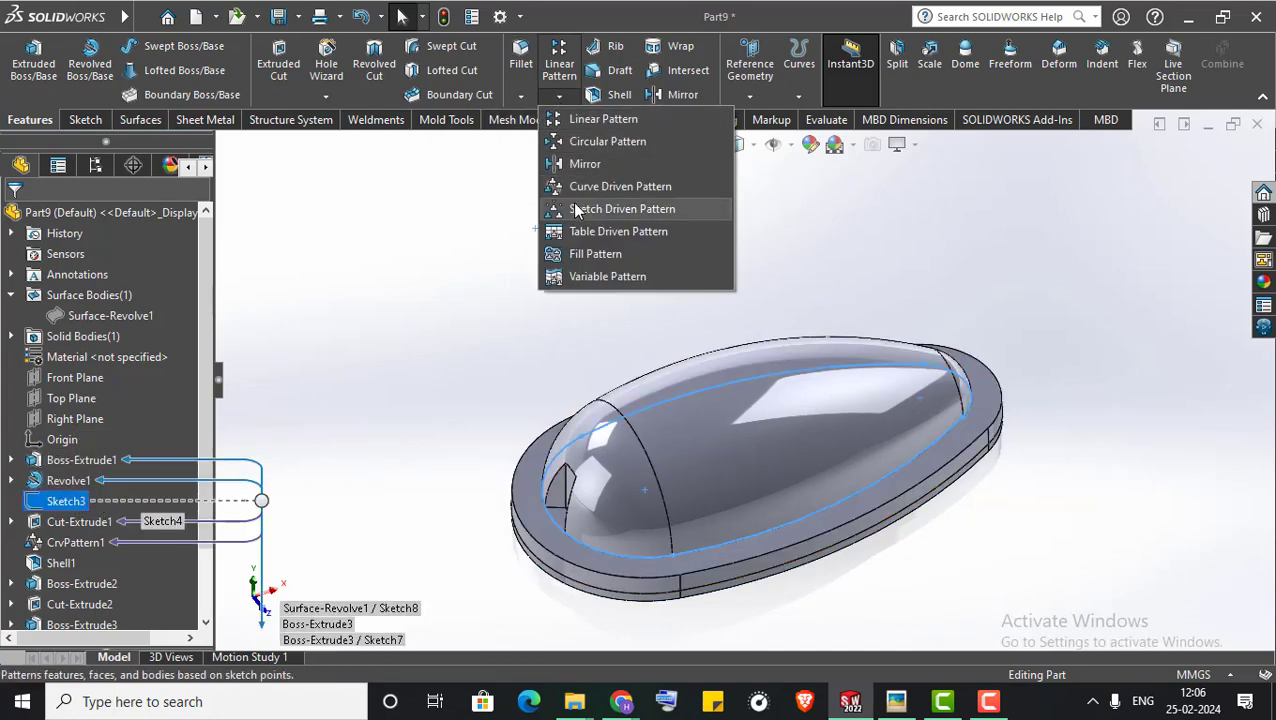
left_click(598, 190)
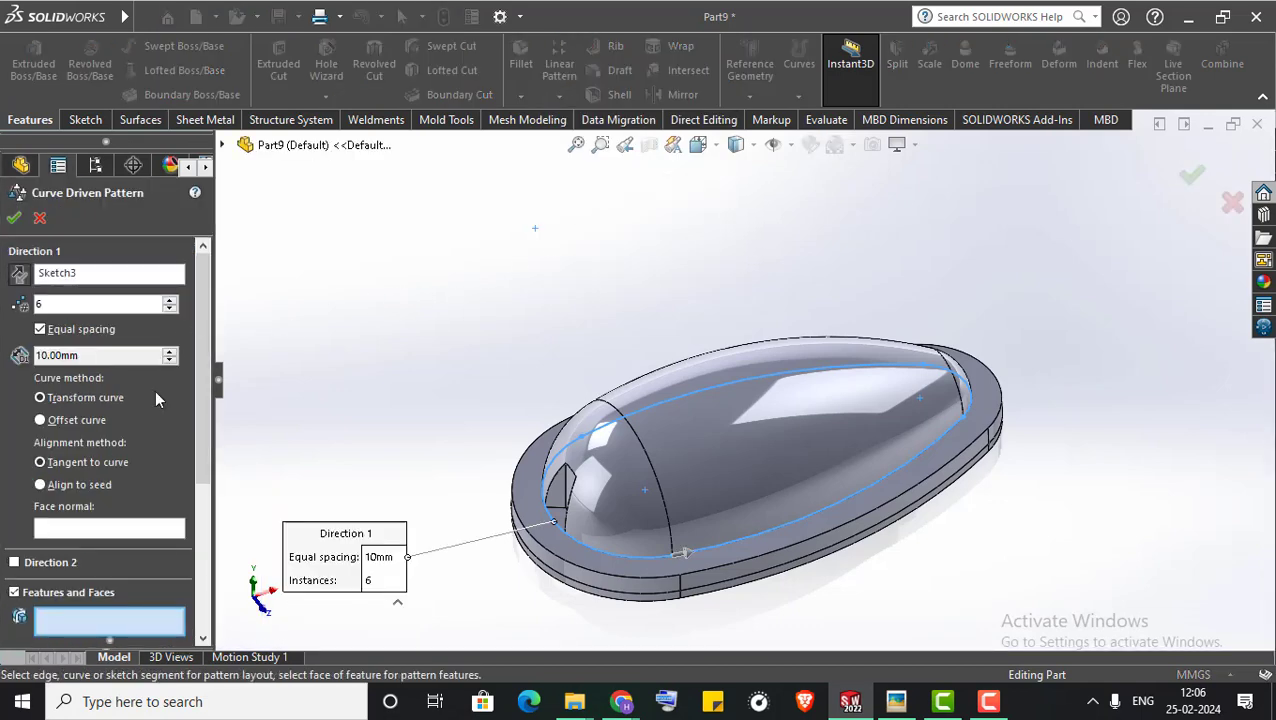
mouse_move(421, 489)
middle_mouse_down()
mouse_move(473, 455)
mouse_move(612, 505)
middle_mouse_up()
left_click(603, 523)
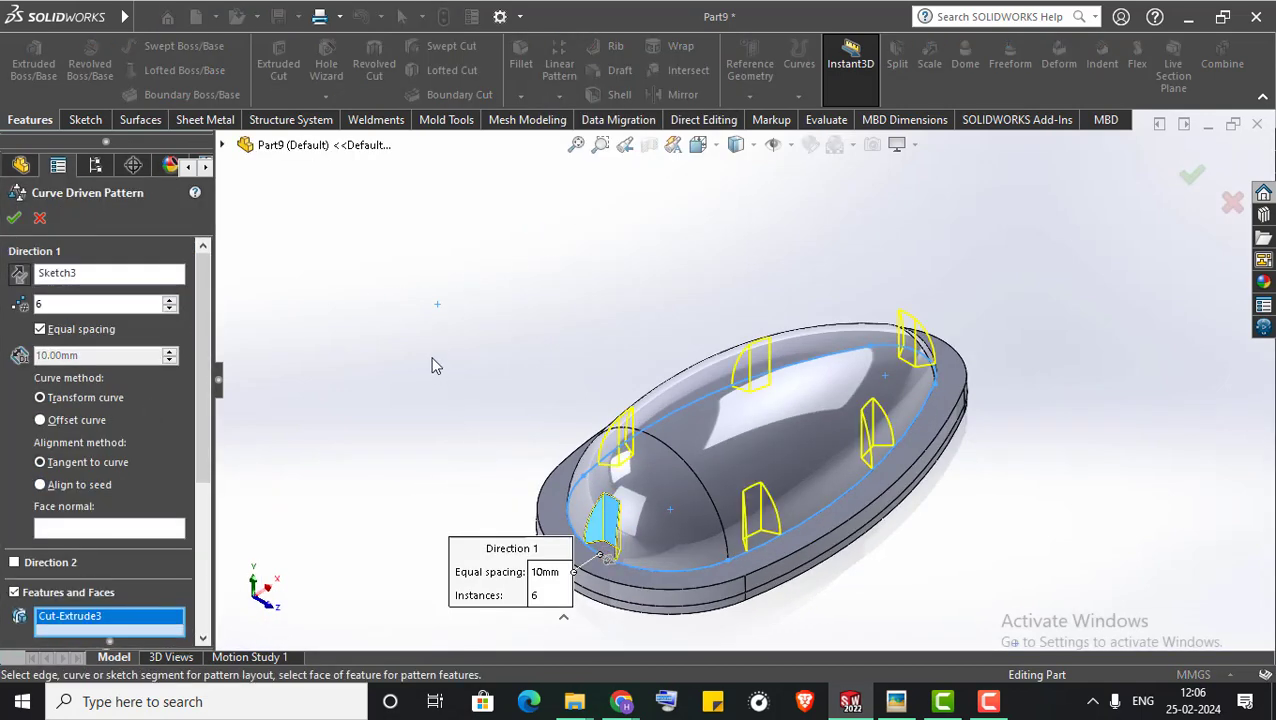
middle_click_drag(432, 365, 338, 407)
left_click(10, 216)
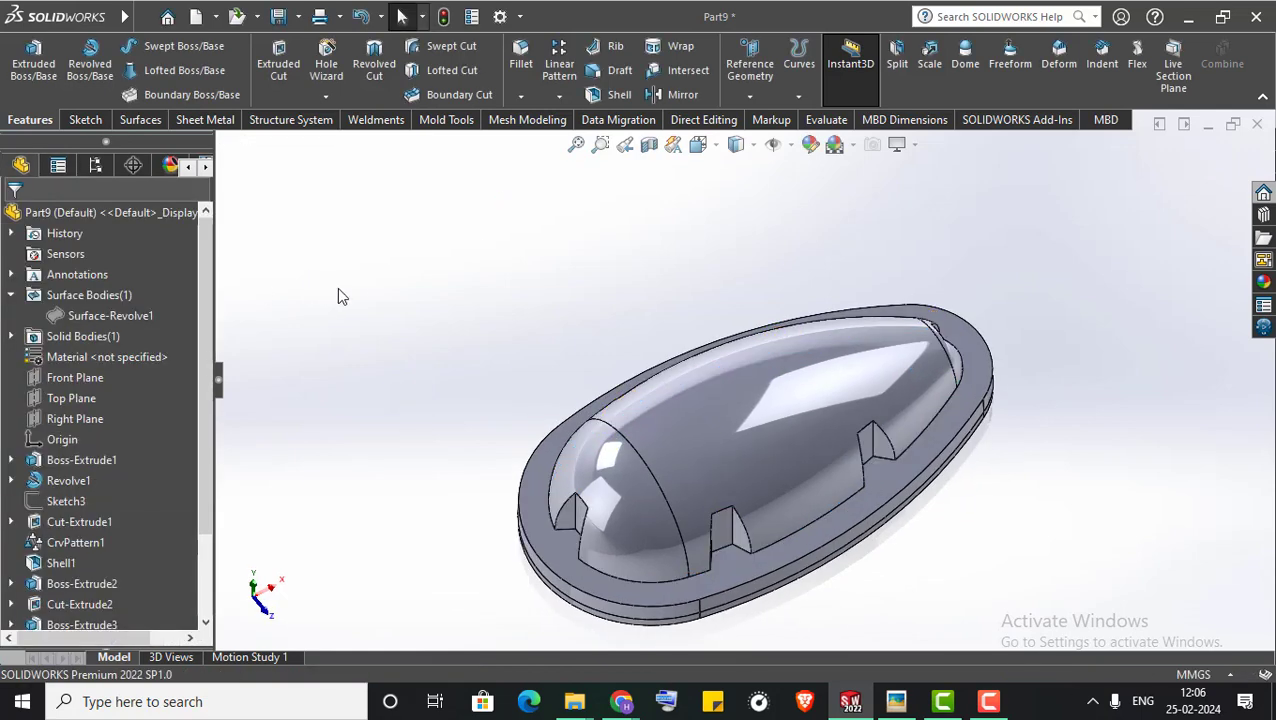
Start Sketch10 on the Boss-Extrude1 base lip face, with the six hex notches visible
mouse_move(467, 313)
middle_mouse_down()
mouse_move(533, 364)
mouse_move(493, 442)
mouse_move(541, 276)
mouse_move(570, 242)
mouse_move(533, 365)
mouse_move(592, 384)
mouse_move(590, 515)
middle_mouse_up()
scroll(590, 515, "down", 3)
middle_click_drag(683, 433, 729, 421)
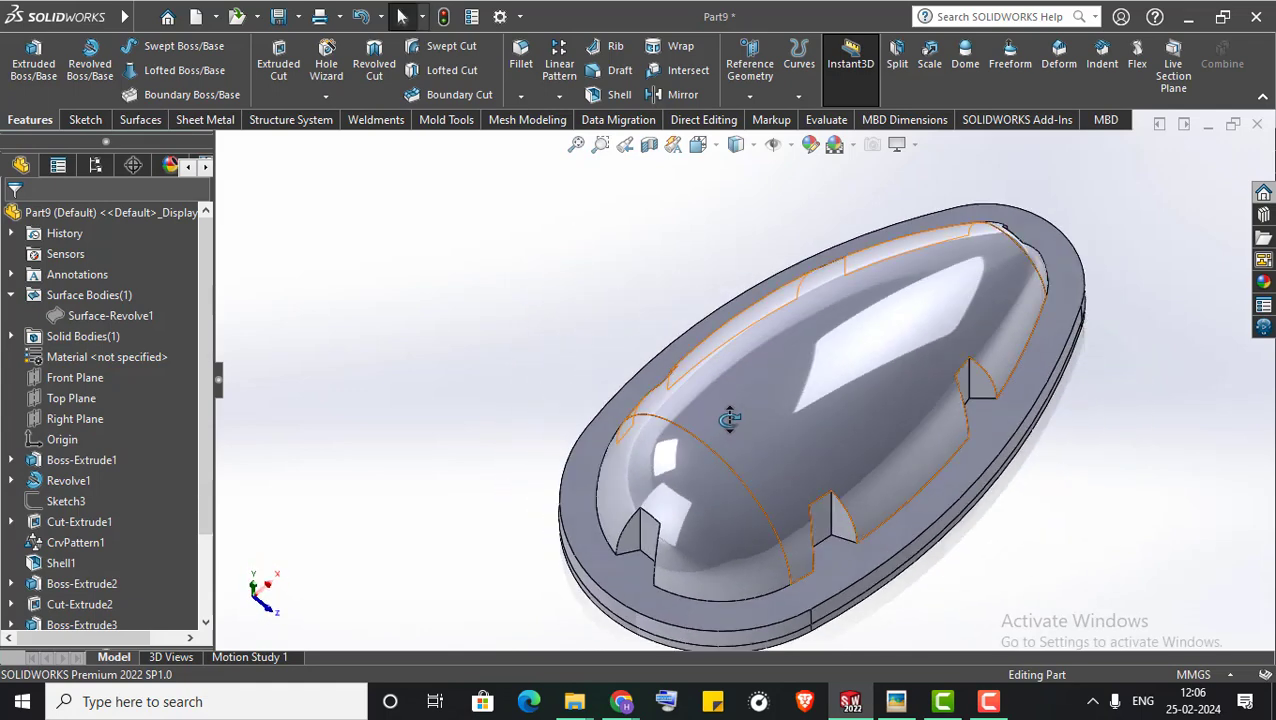
scroll(630, 605, "down", 3)
right_click(657, 502)
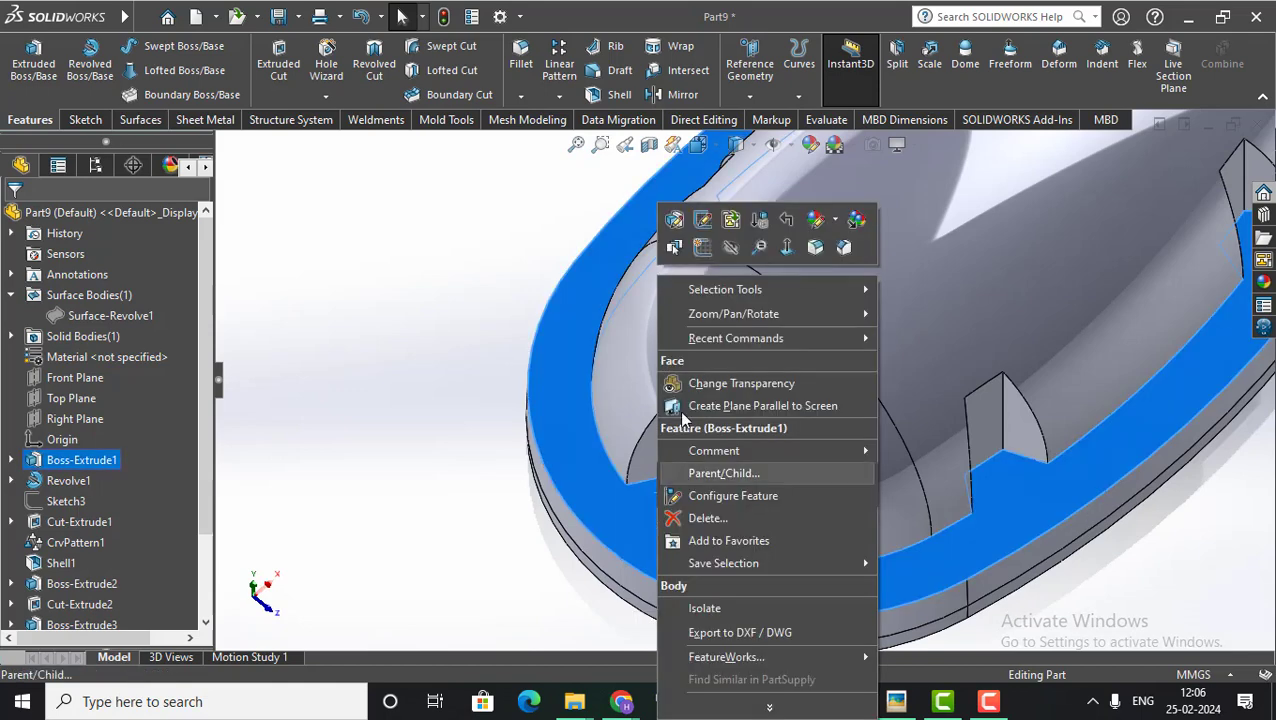
left_click(703, 245)
scroll(565, 300, "down", 3)
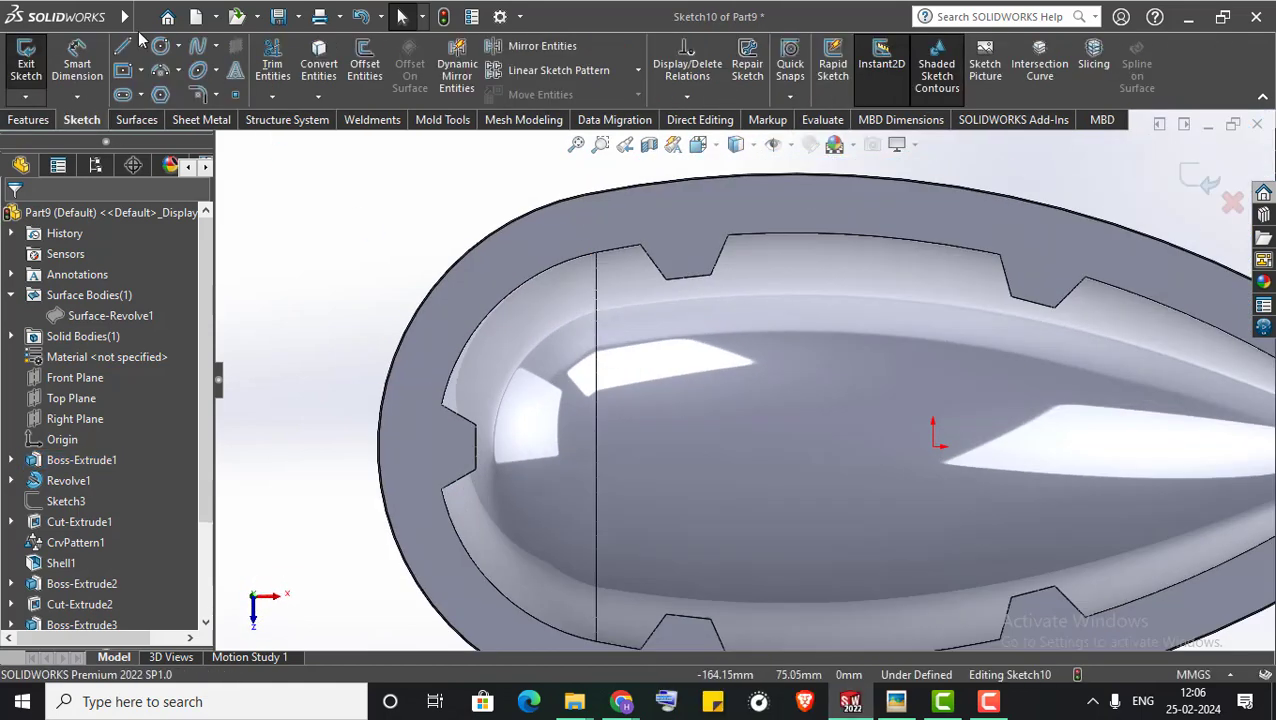
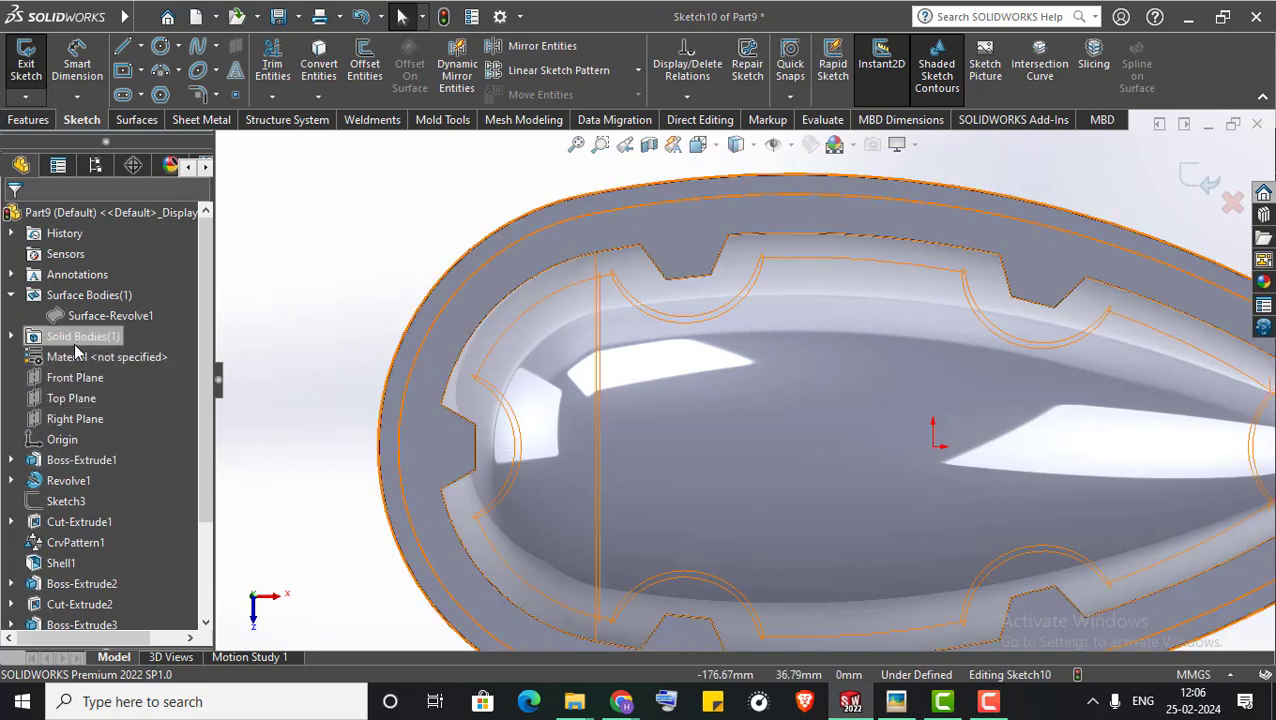
Convert Sketch3's outline into the current sketch with Convert Entities
left_click(62, 502)
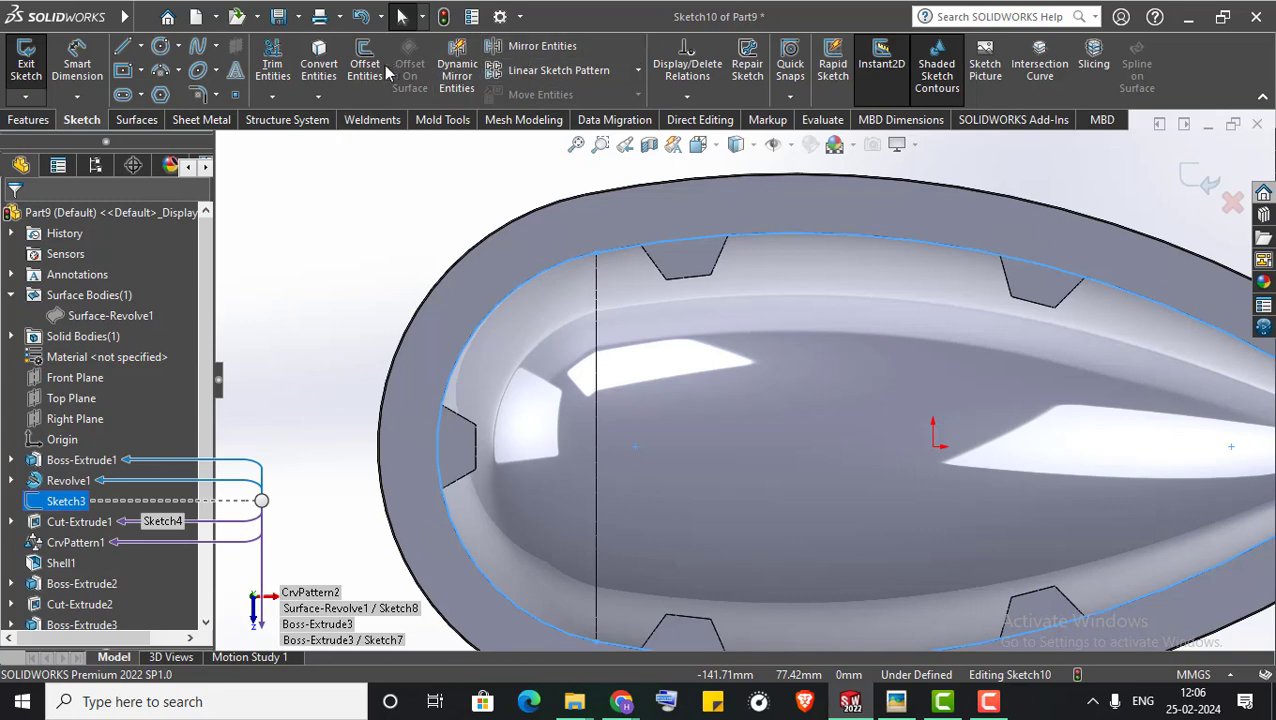
left_click(319, 62)
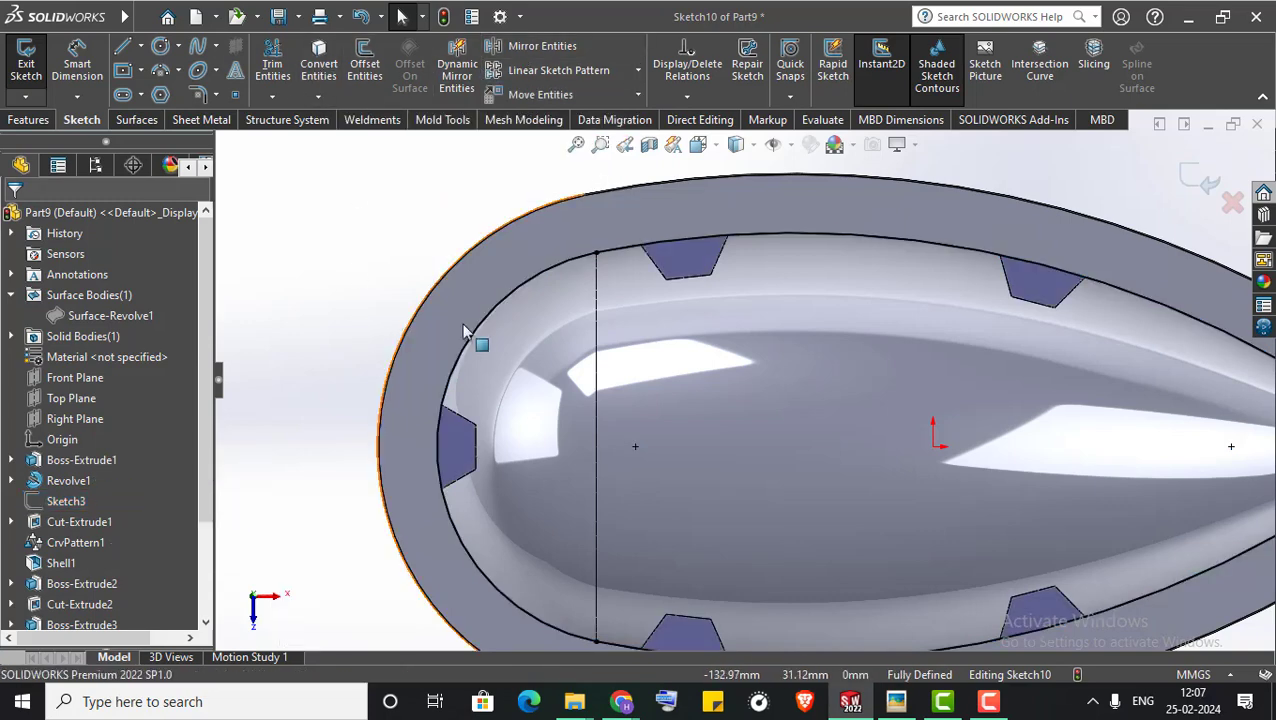
key("f")
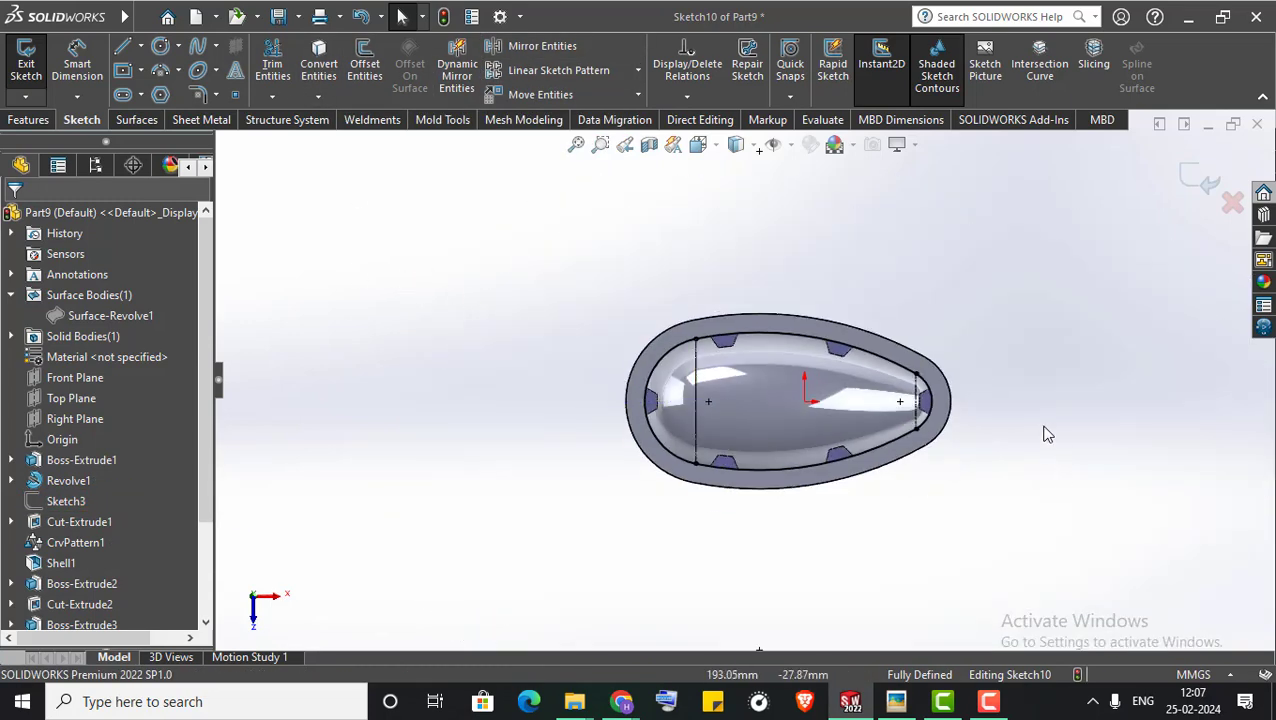
scroll(668, 329, "down", 3)
scroll(477, 292, "up", 2)
Make arcs Arc13–Arc16 equal so Sketch10 becomes fully defined
left_click_drag(432, 274, 819, 563)
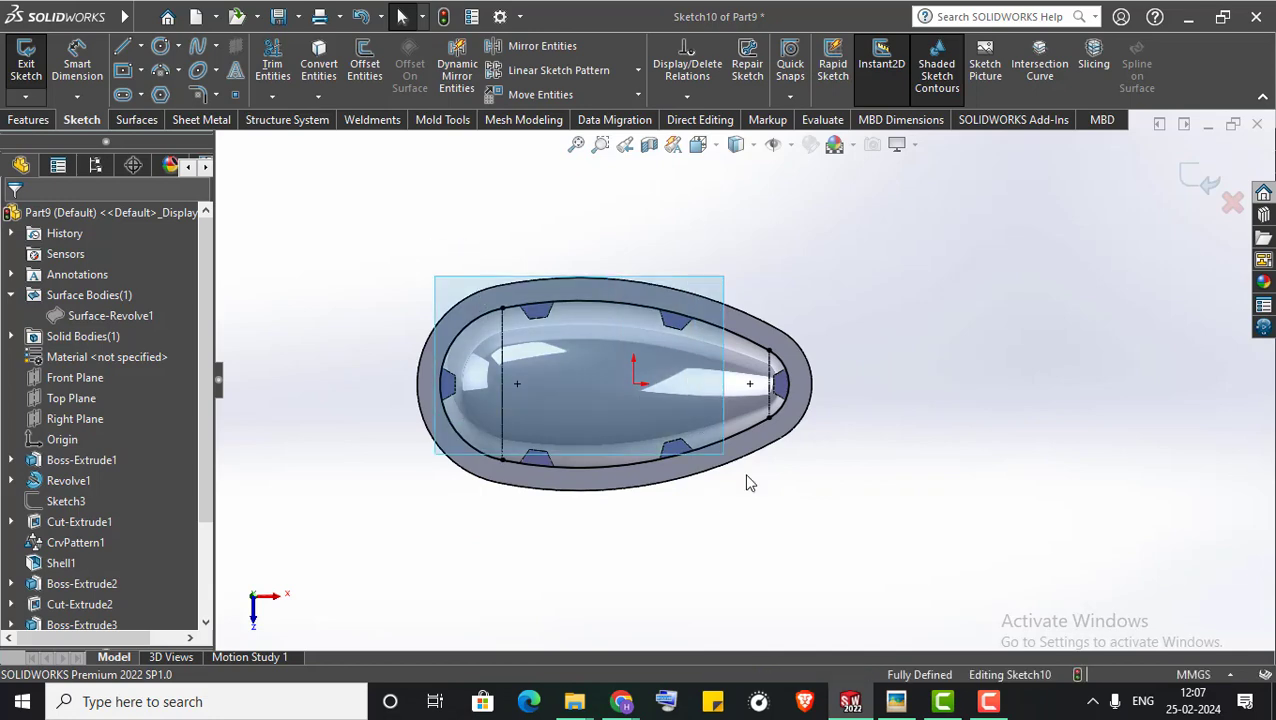
left_click(99, 571)
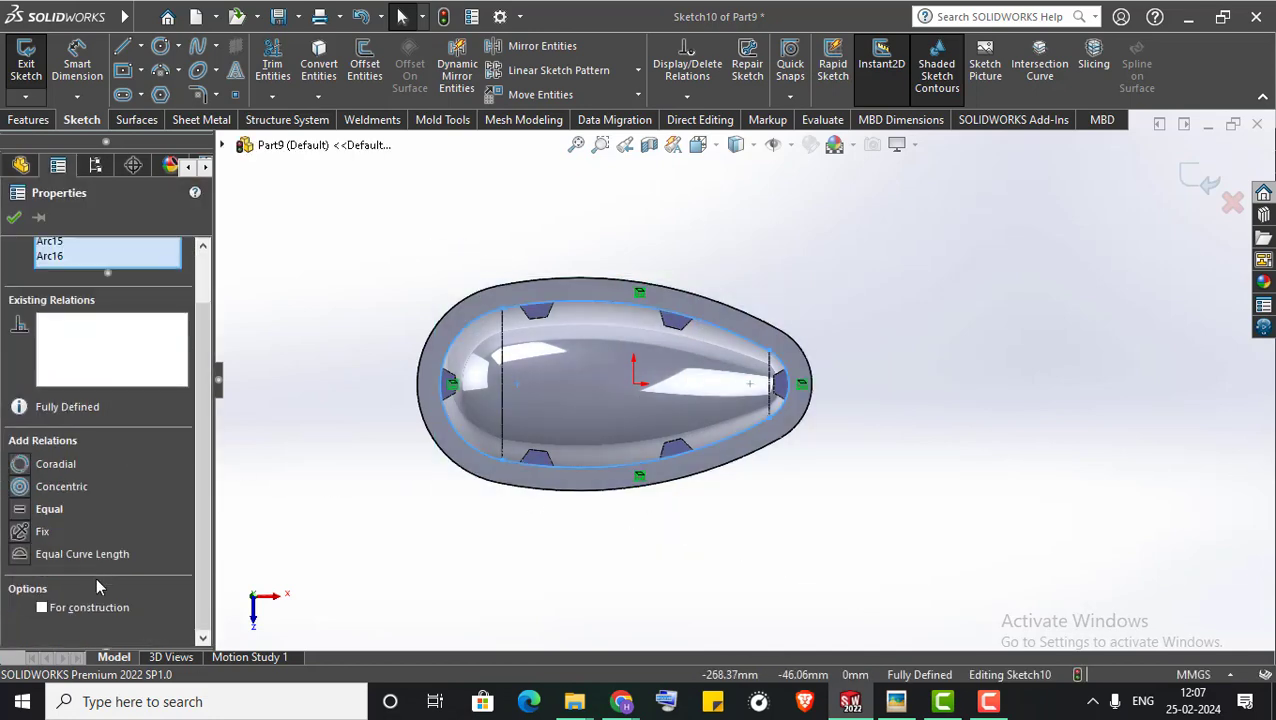
key("Escape")
scroll(476, 262, "down", 3)
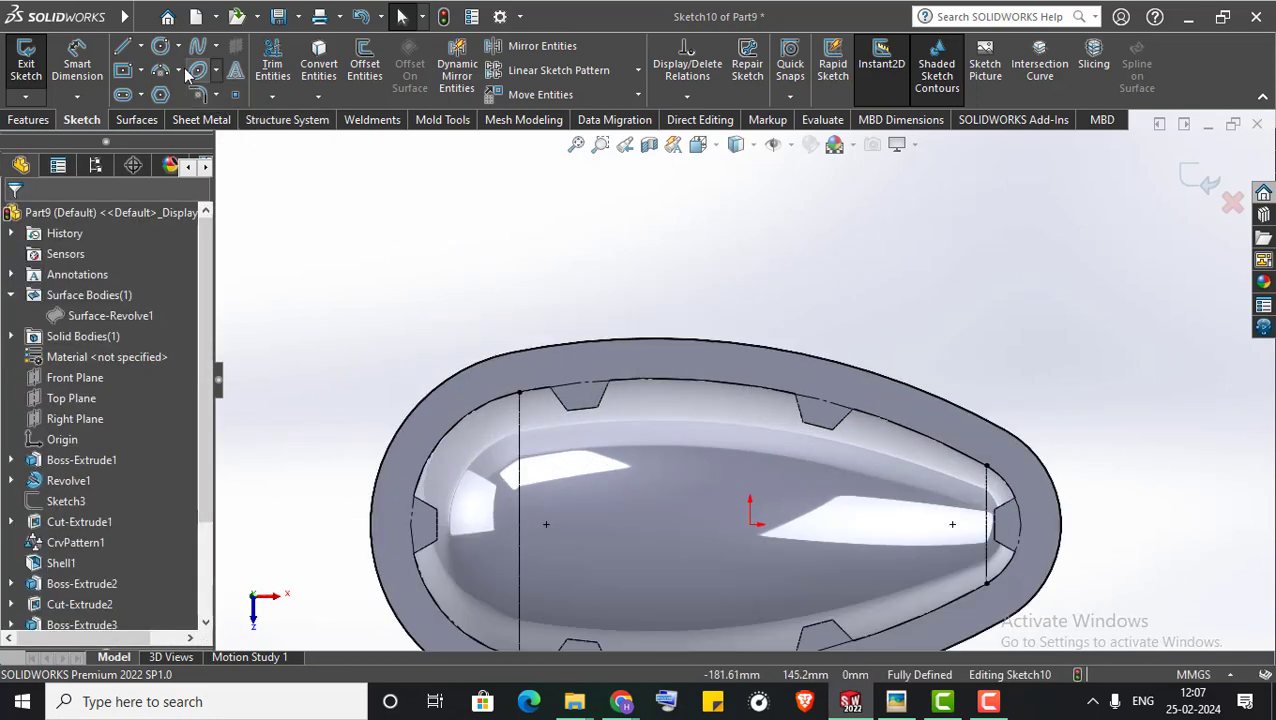
scroll(400, 563, "down", 2)
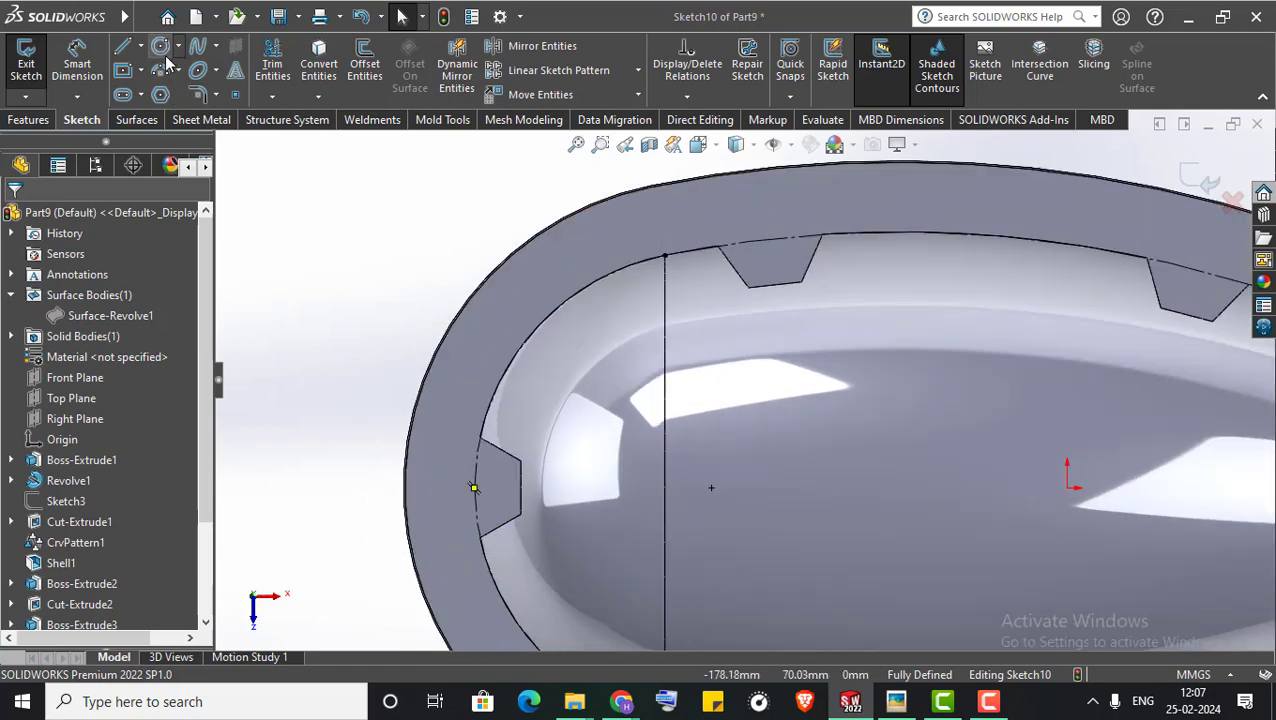
Zoom around the top view of new file.png in Picasa, then close the viewer
left_click(897, 701)
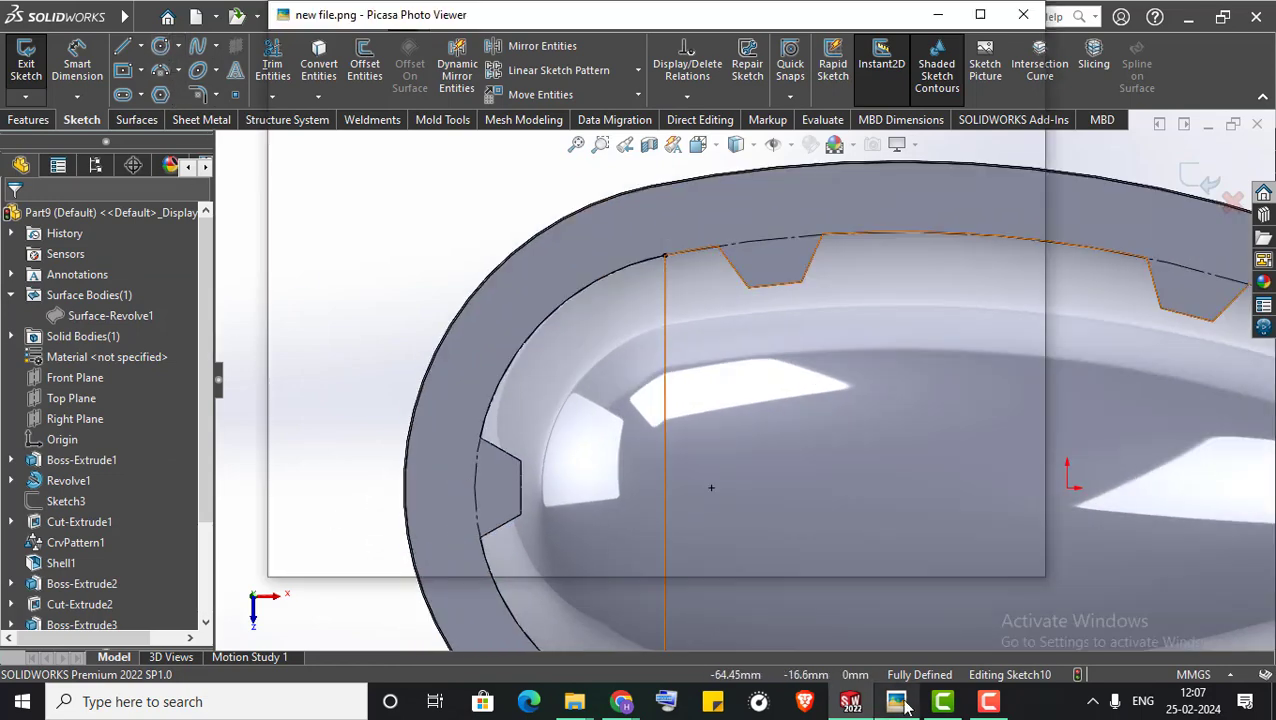
scroll(650, 447, "up", 2)
scroll(598, 365, "up", 2)
scroll(600, 340, "down", 2)
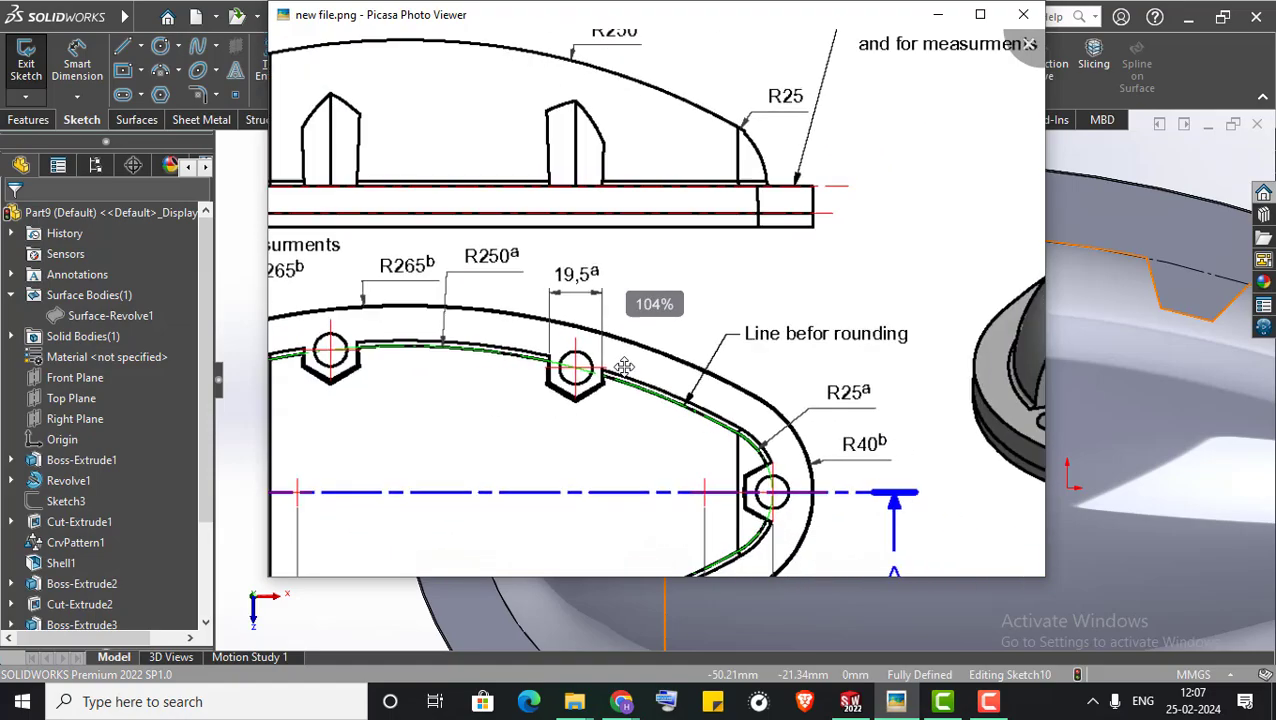
scroll(532, 389, "down", 2)
scroll(532, 389, "down", 1)
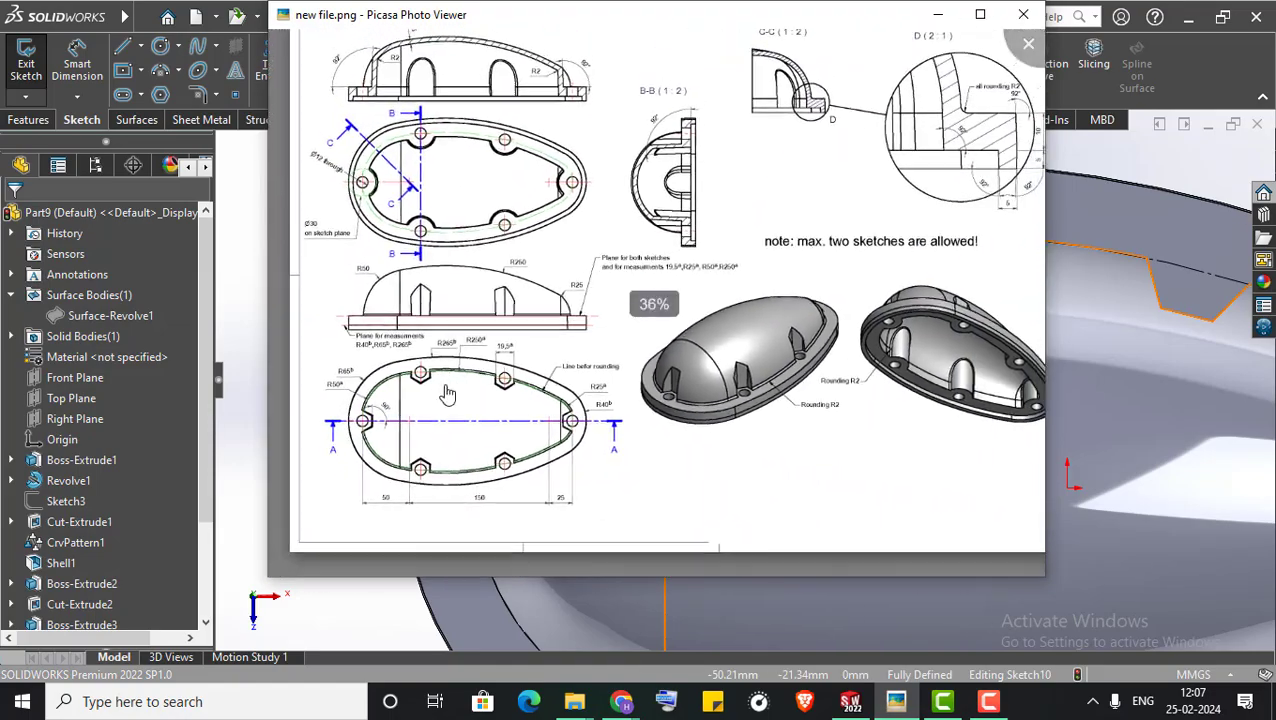
scroll(470, 280, "up", 2)
scroll(496, 232, "up", 2)
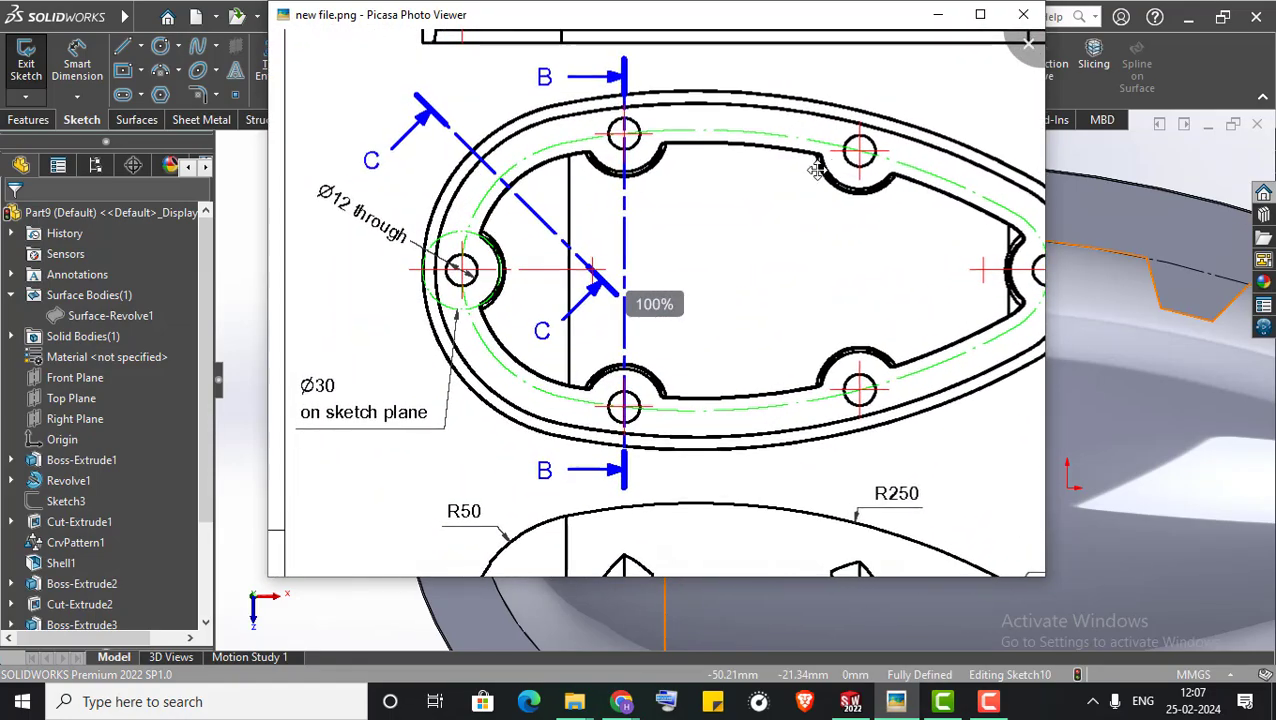
left_click(1023, 14)
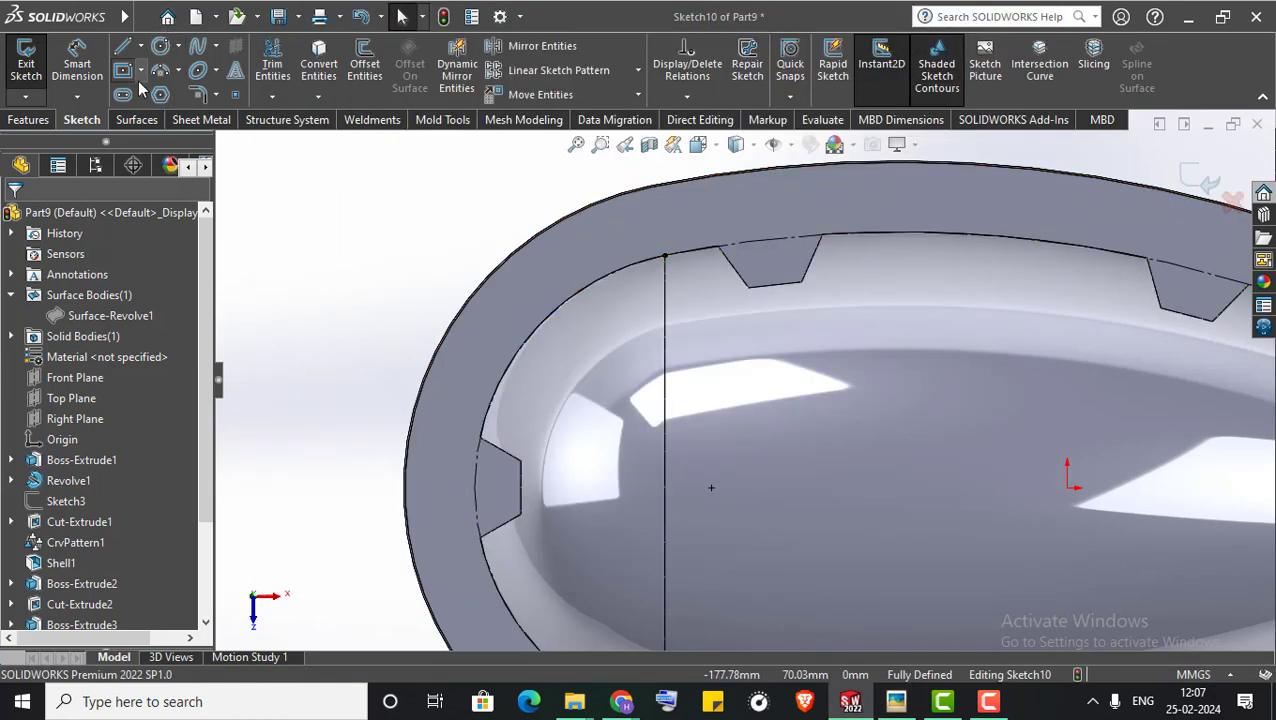
Draw a radius 6.25 circle centred on the left notch of the flange
left_click(160, 47)
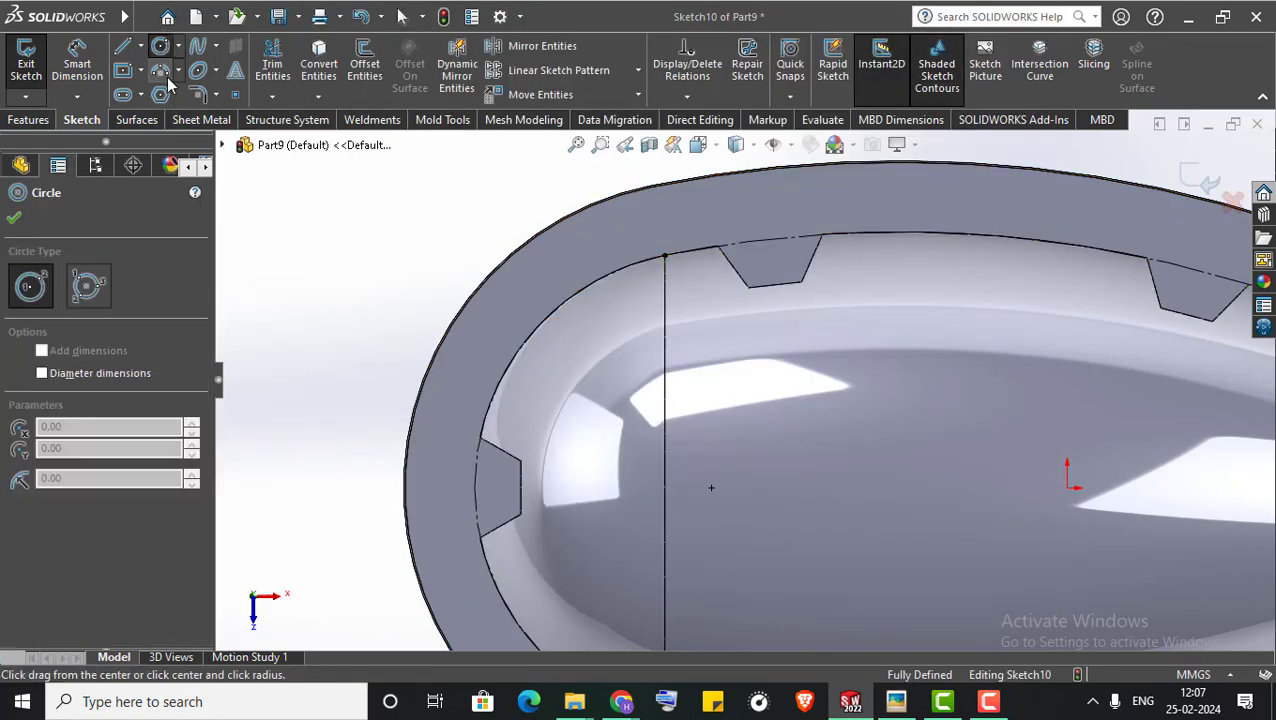
left_click(476, 487)
type("12.5/2")
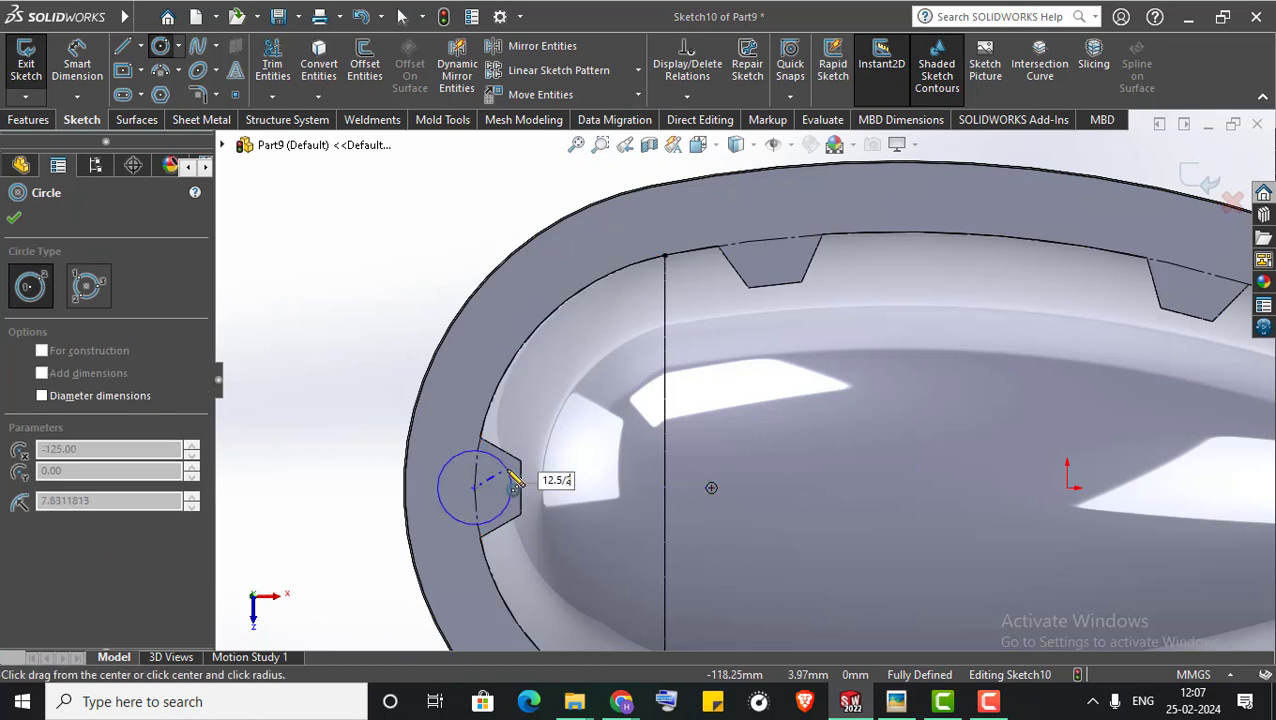
key("Return")
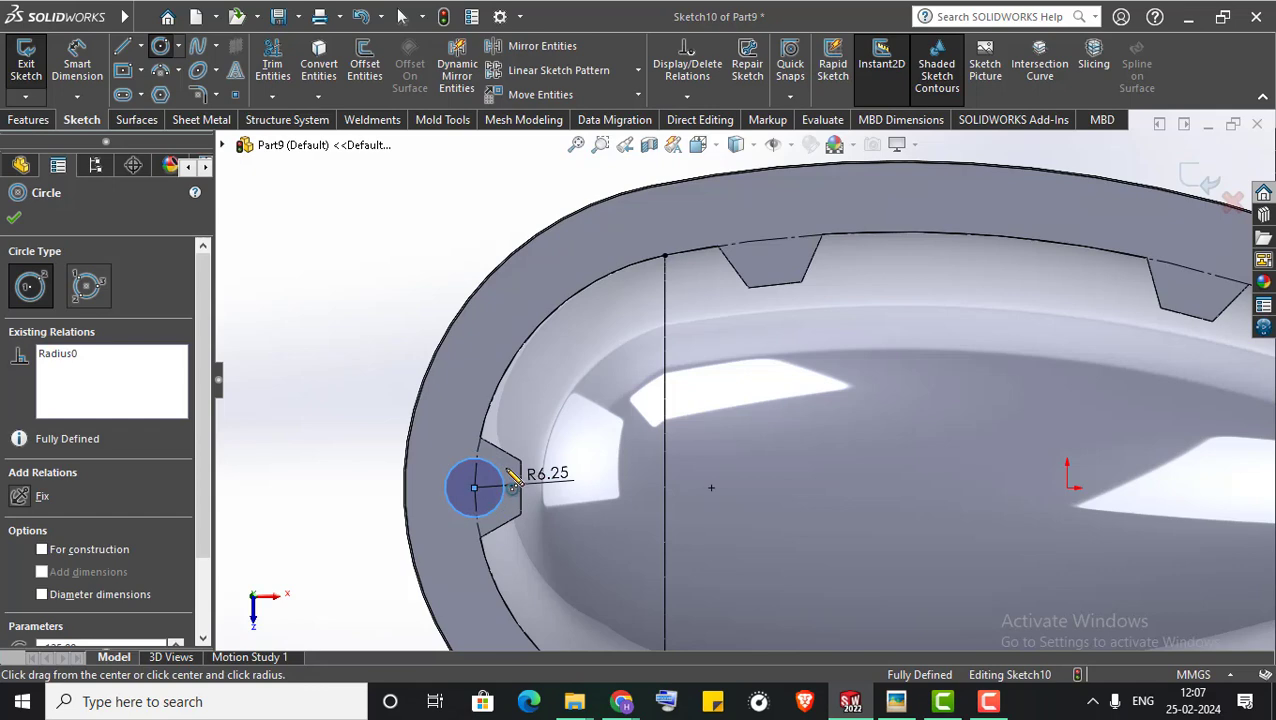
right_click(380, 334)
left_click(418, 342)
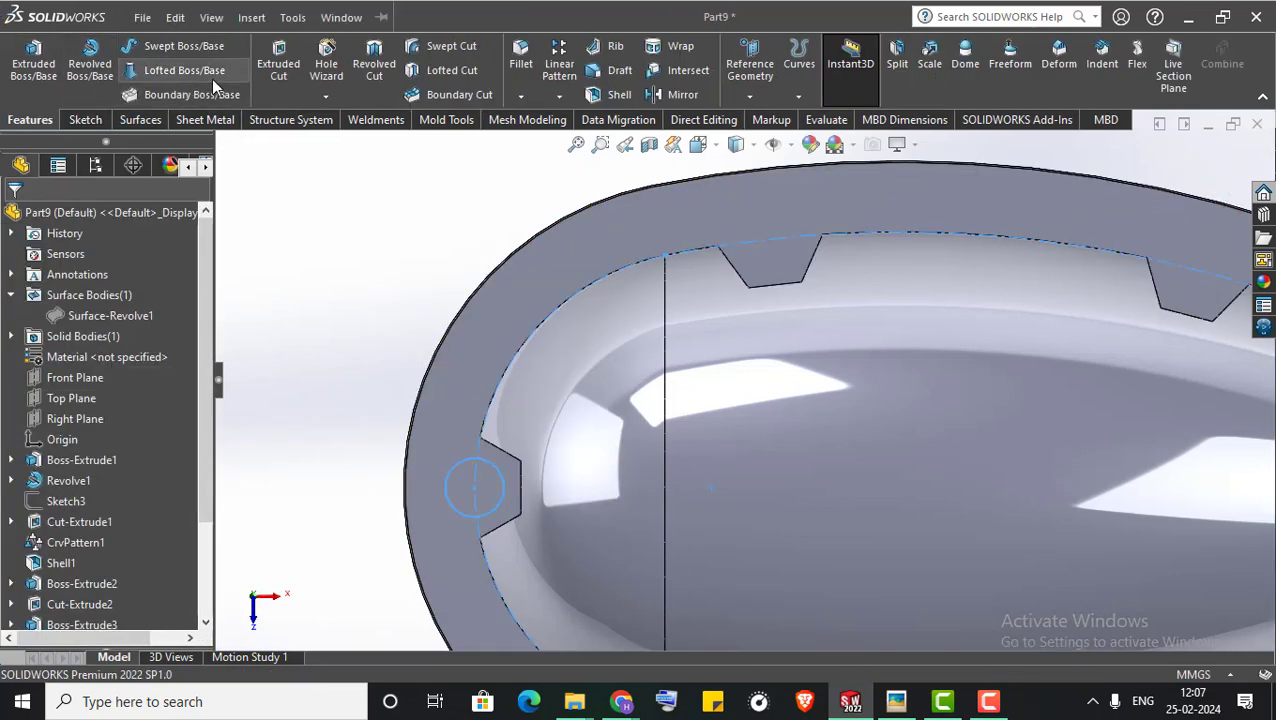
Extrude-cut the circle Through All to make the flange hole
left_click(278, 62)
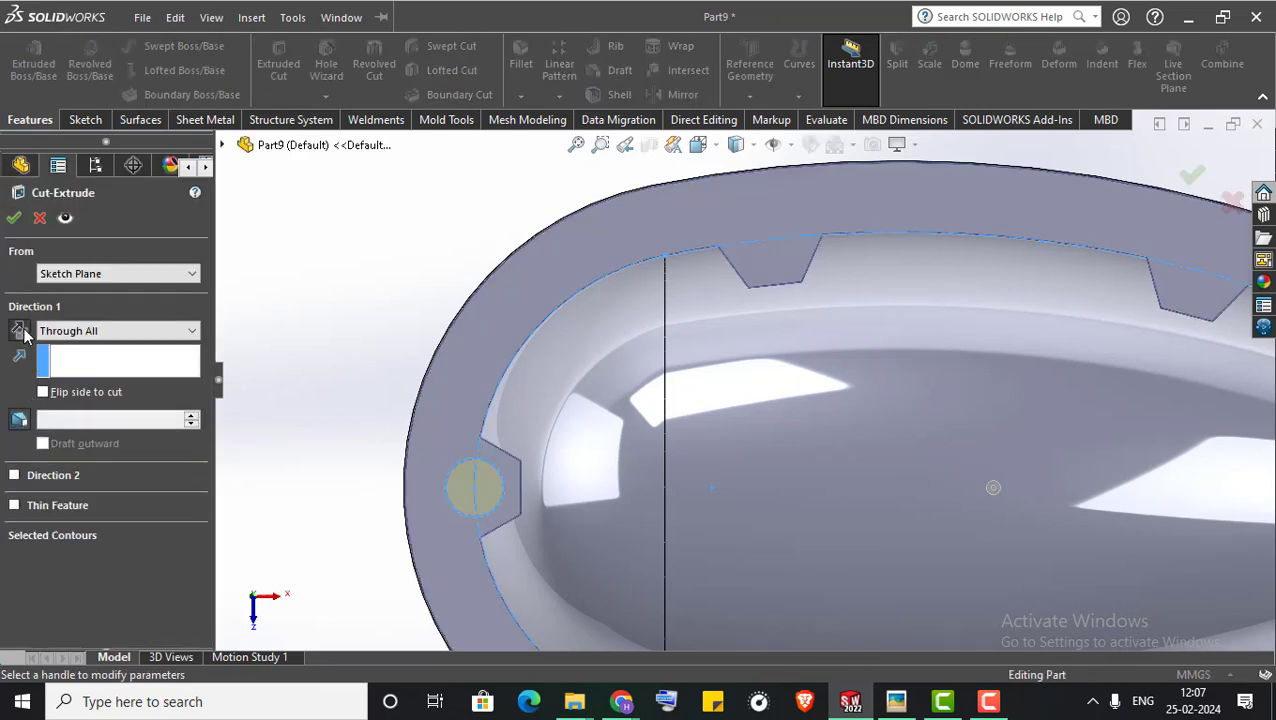
left_click(14, 219)
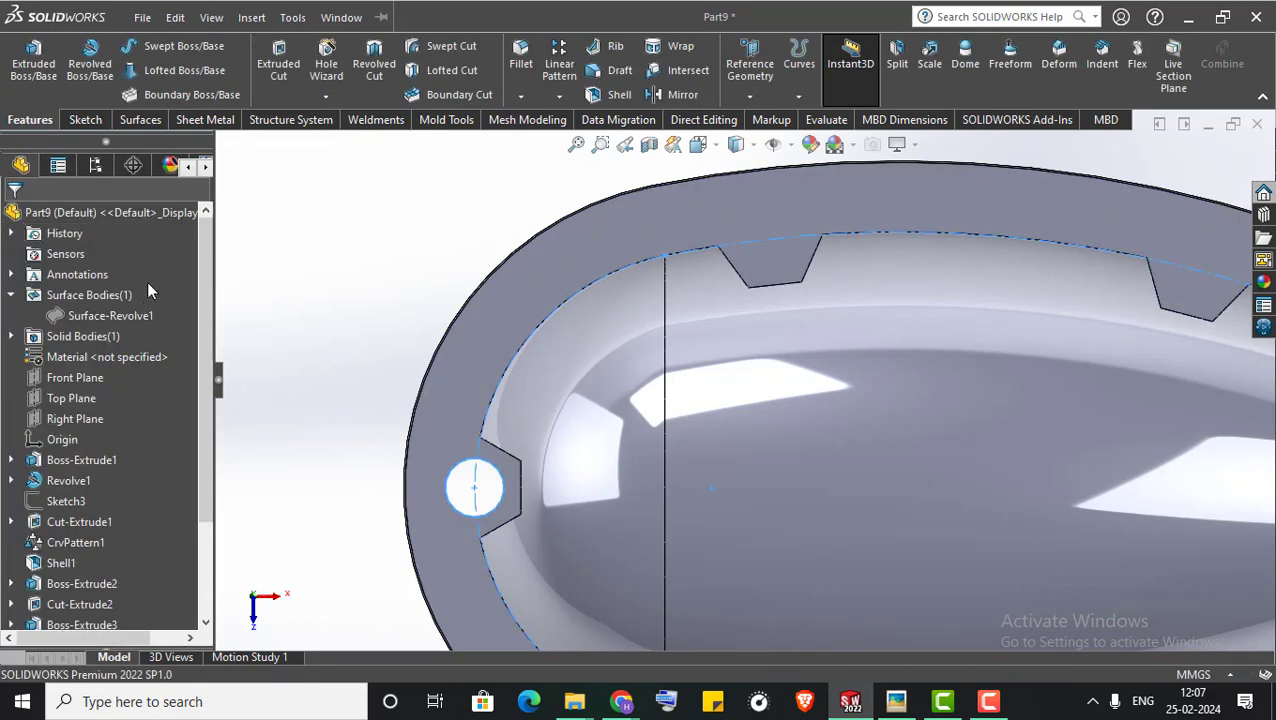
left_click(65, 501)
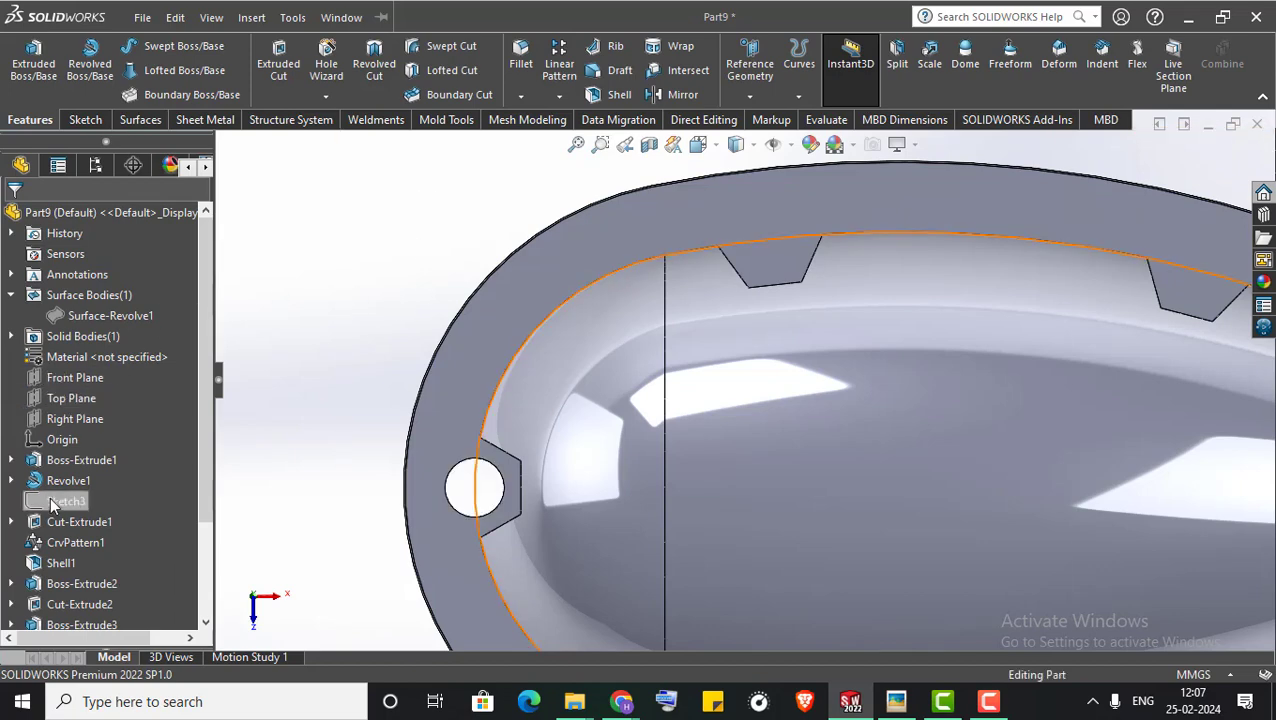
Curve-drive pattern the hole cut along Sketch3 as six equally spaced holes
left_click(560, 96)
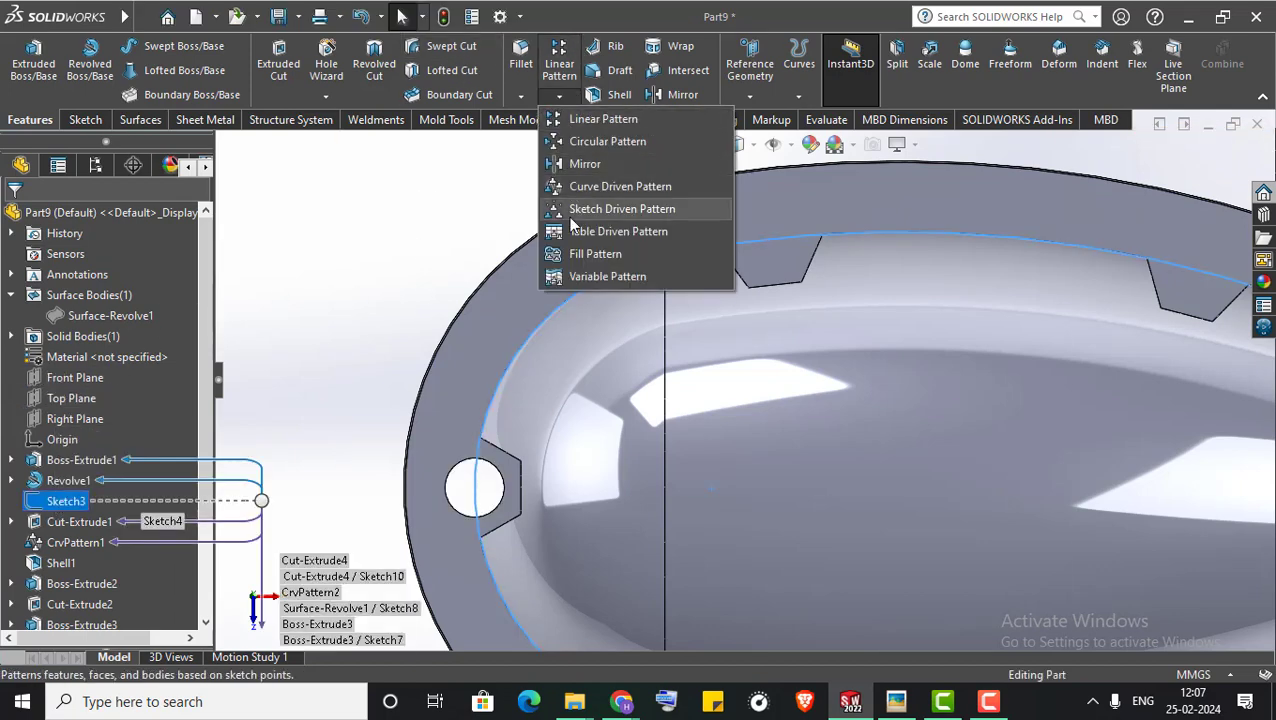
left_click(566, 186)
middle_click_drag(418, 378, 518, 358)
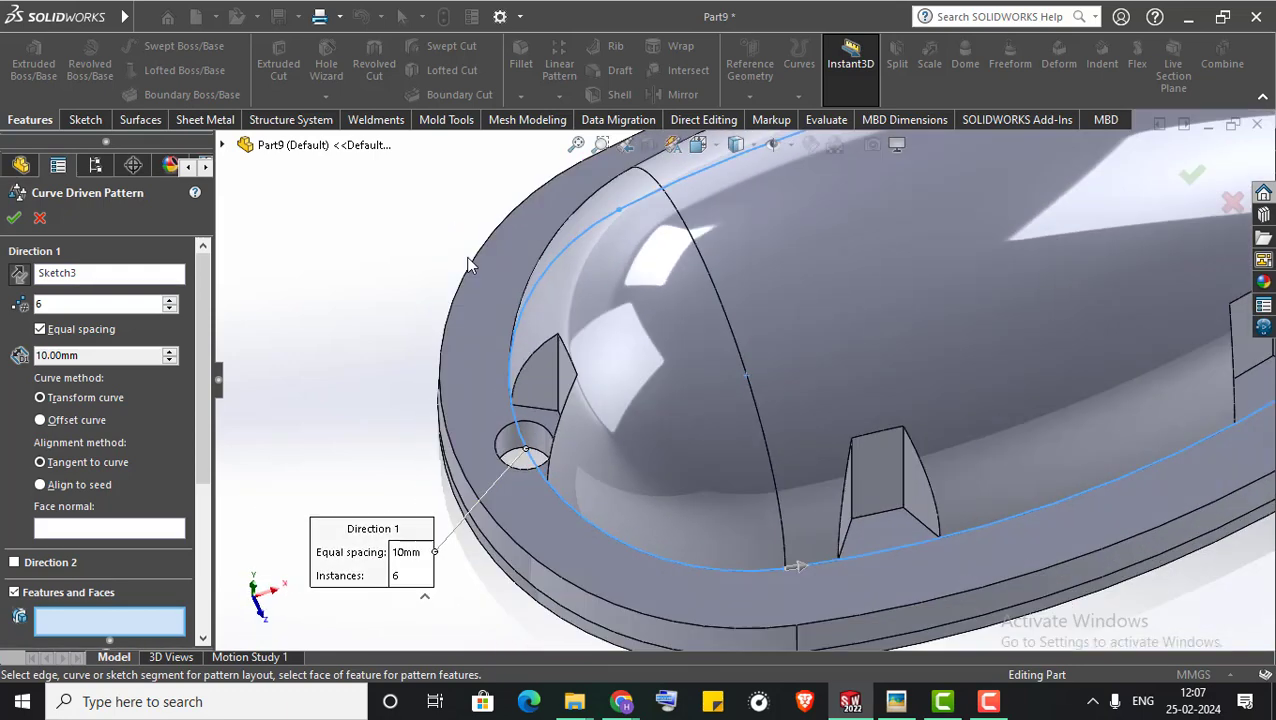
scroll(610, 405, "down", 5)
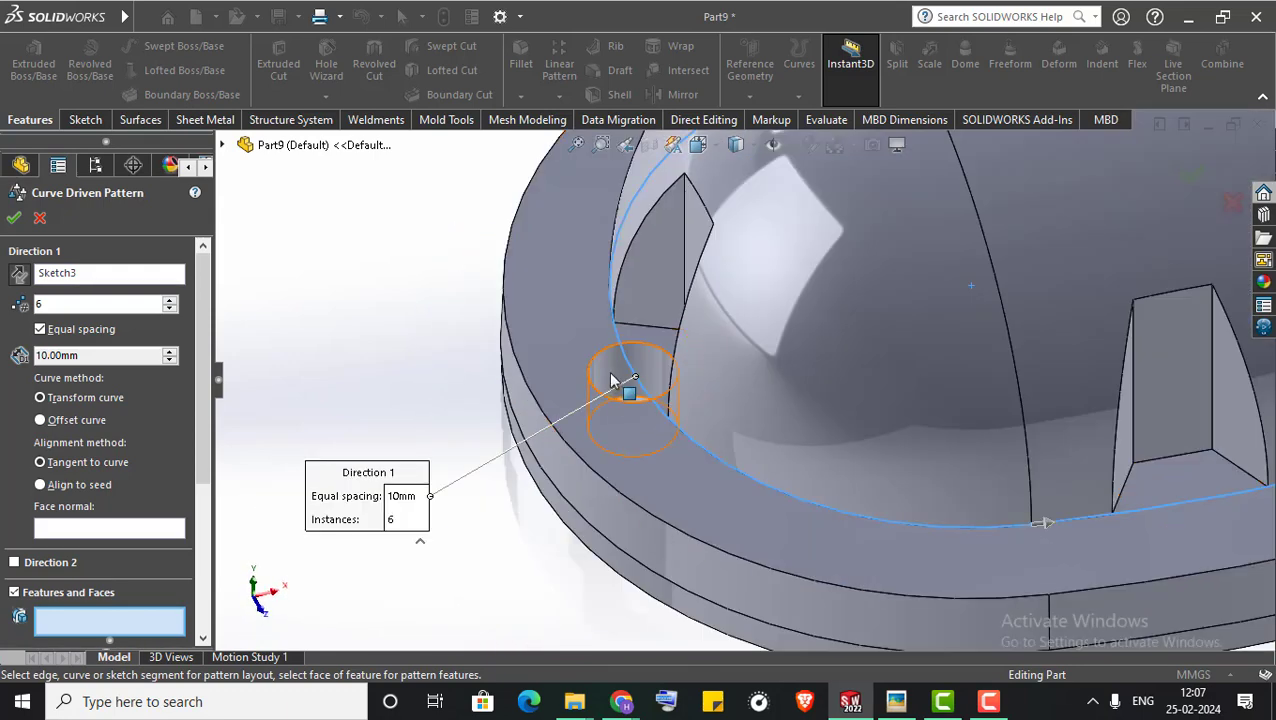
left_click(613, 381)
scroll(386, 375, "up", 5)
scroll(366, 294, "up", 3)
left_click(12, 218)
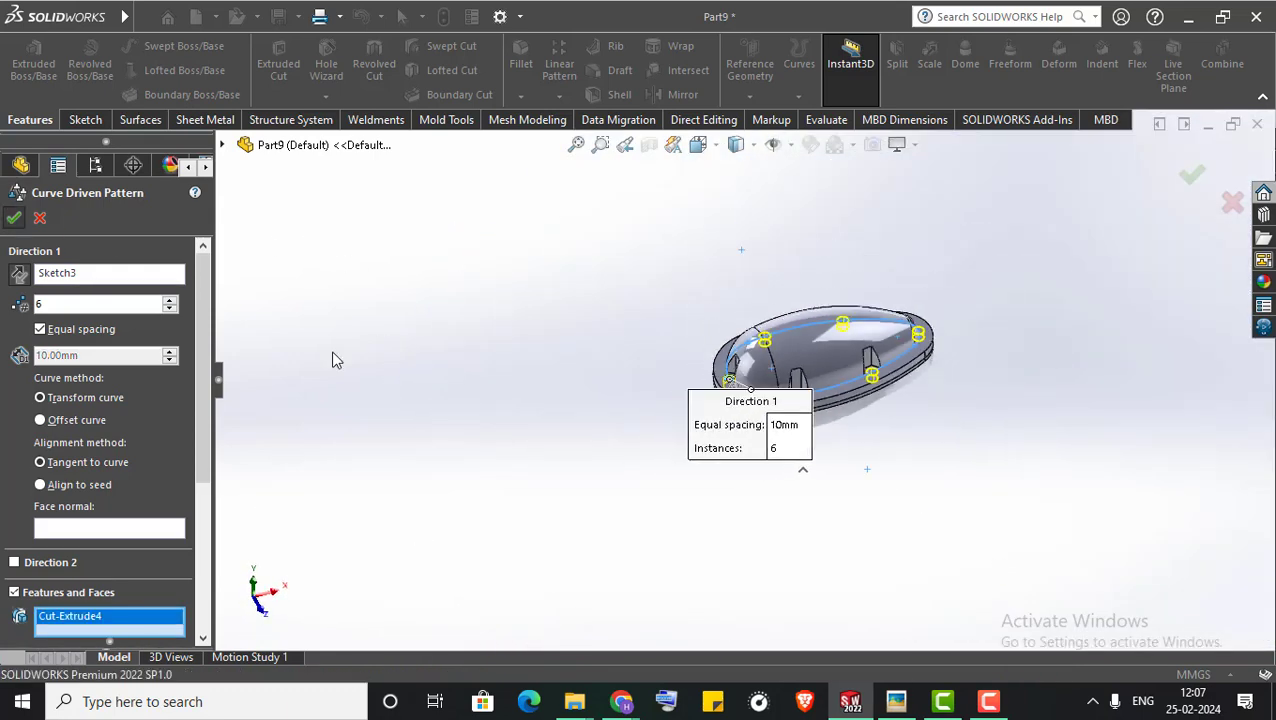
scroll(1044, 380, "down", 3)
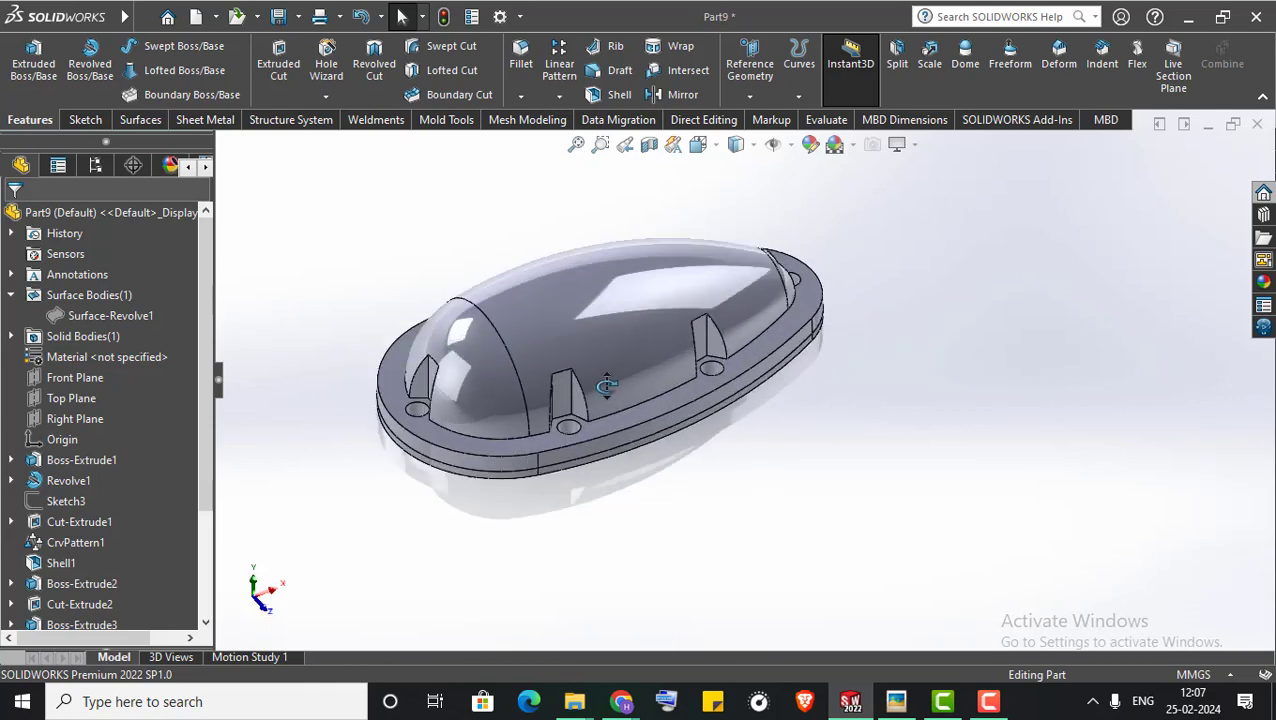
mouse_move(647, 356)
middle_mouse_down()
mouse_move(644, 193)
mouse_move(621, 244)
mouse_move(609, 461)
mouse_move(570, 527)
mouse_move(570, 450)
middle_mouse_up()
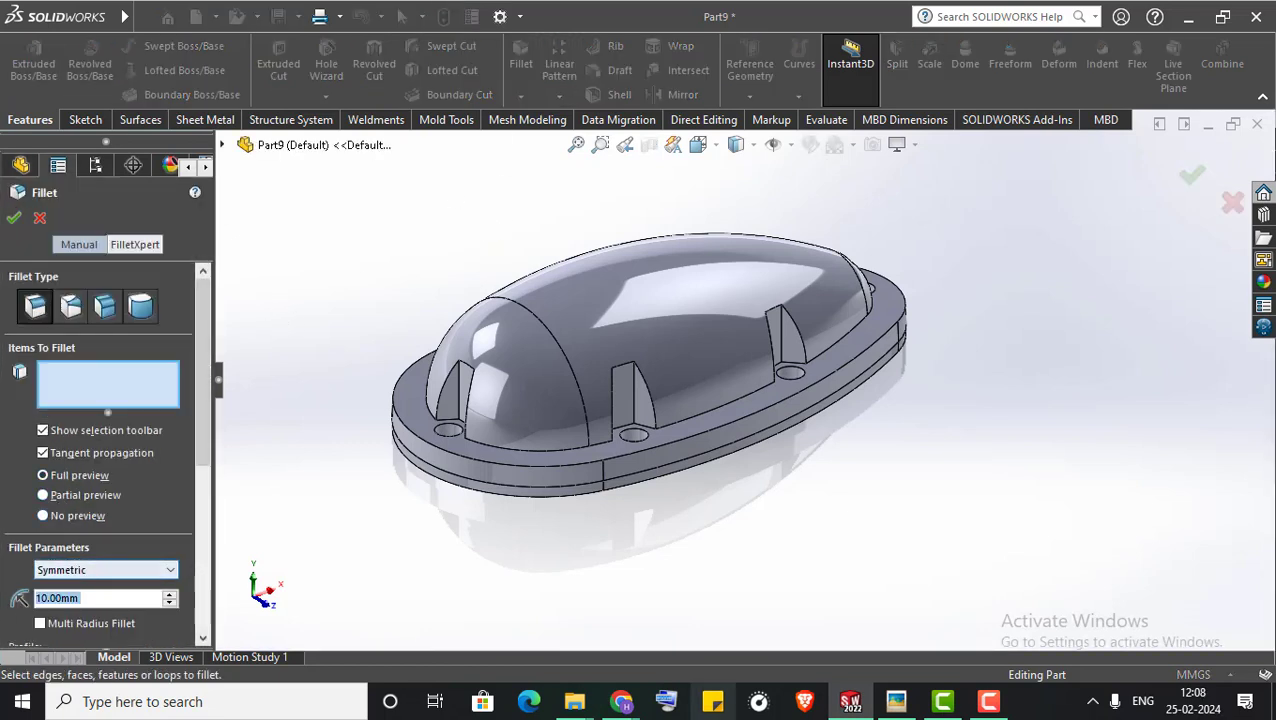
Check the drawing's Rounding R2 callouts in Picasa, then minimize the viewer
left_click(896, 701)
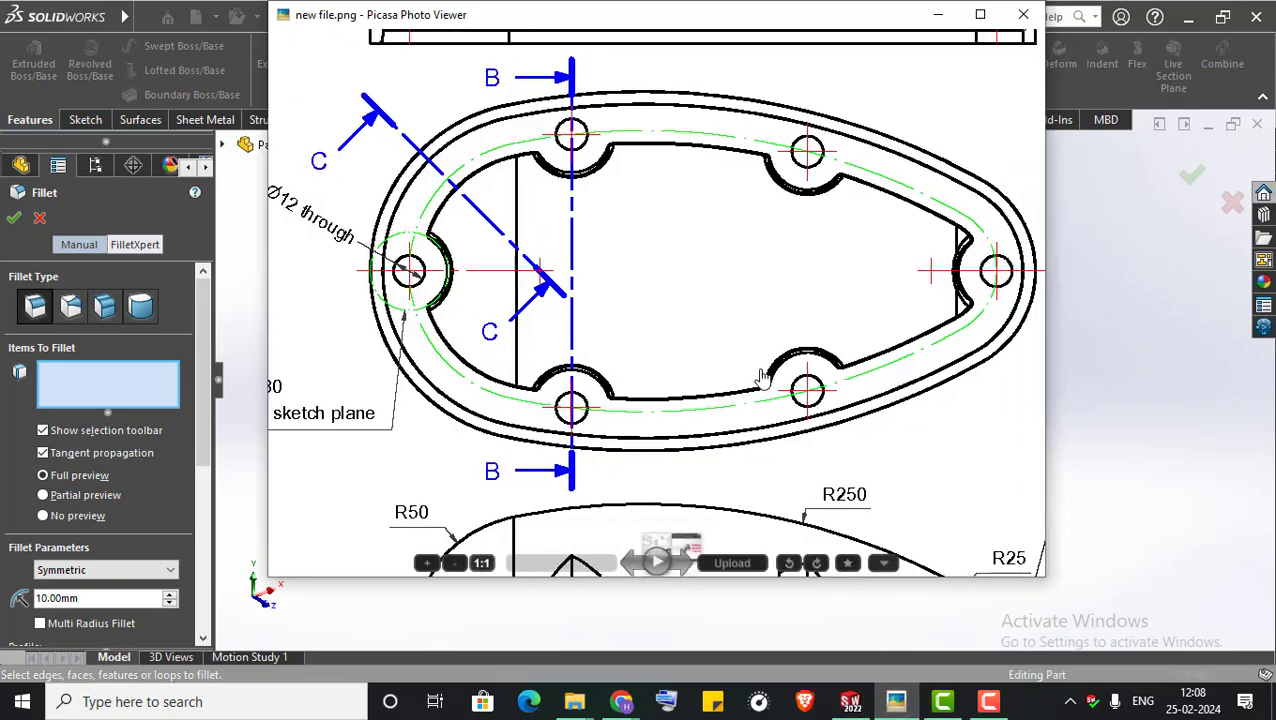
scroll(712, 353, "down", 3)
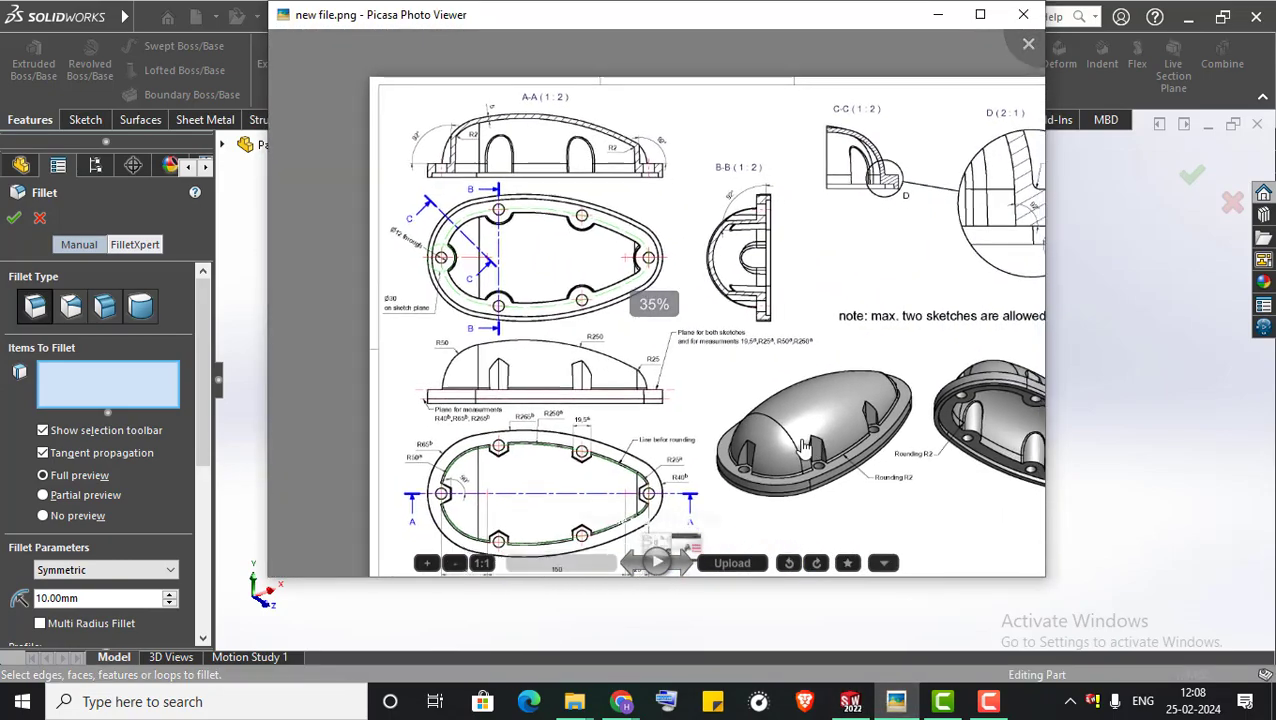
scroll(783, 441, "up", 5)
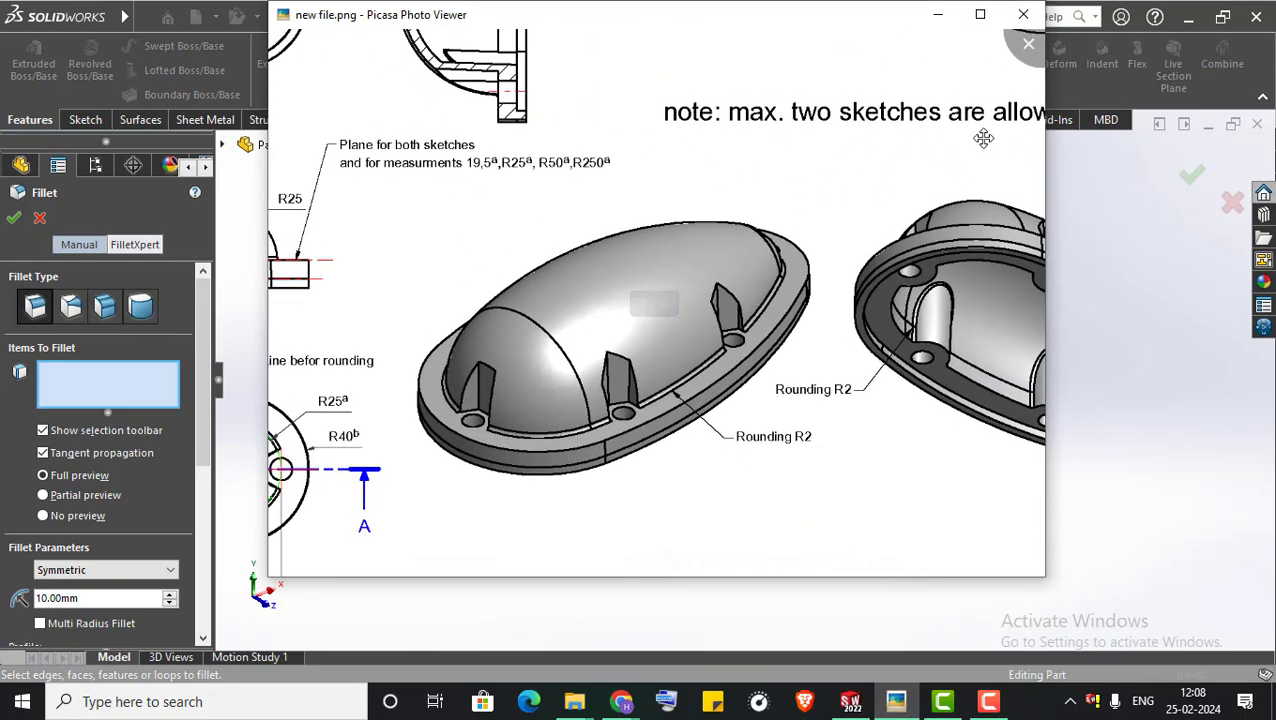
left_click(938, 20)
middle_click_drag(536, 470, 550, 484)
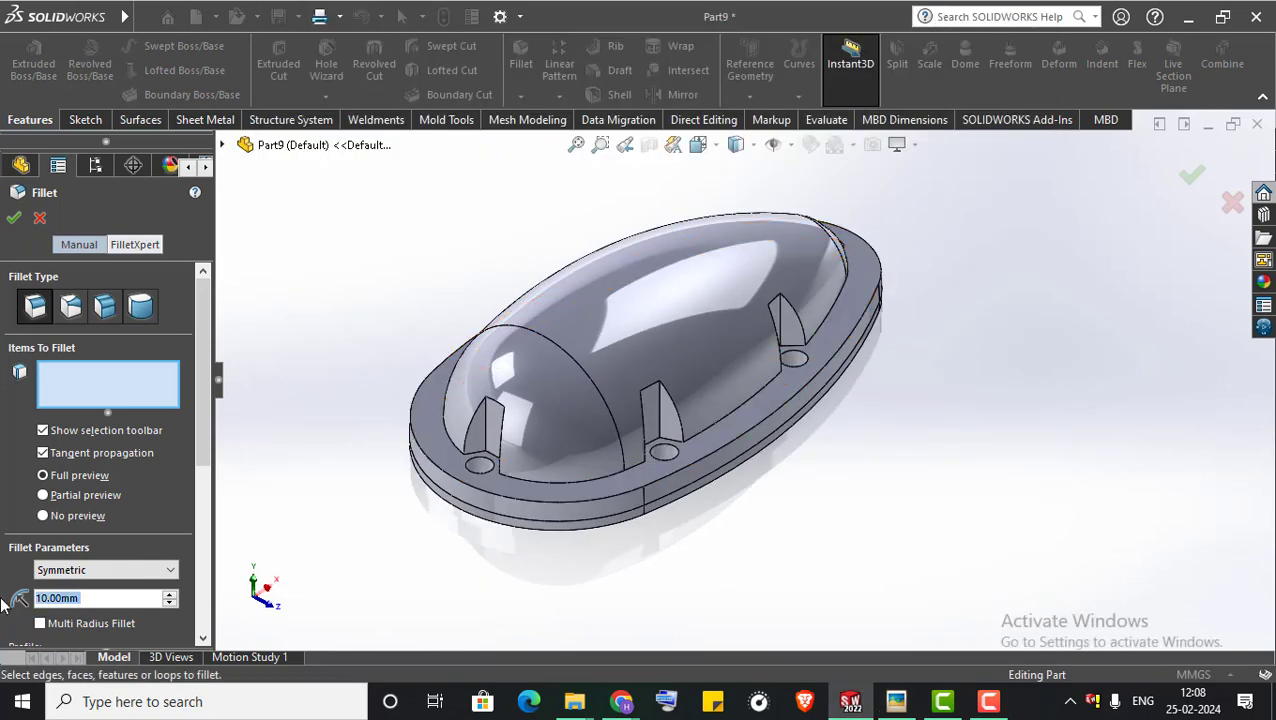
Set the fillet radius to 2 mm and select six outer rim and flange edges
type("2")
key("Return")
left_click(550, 488)
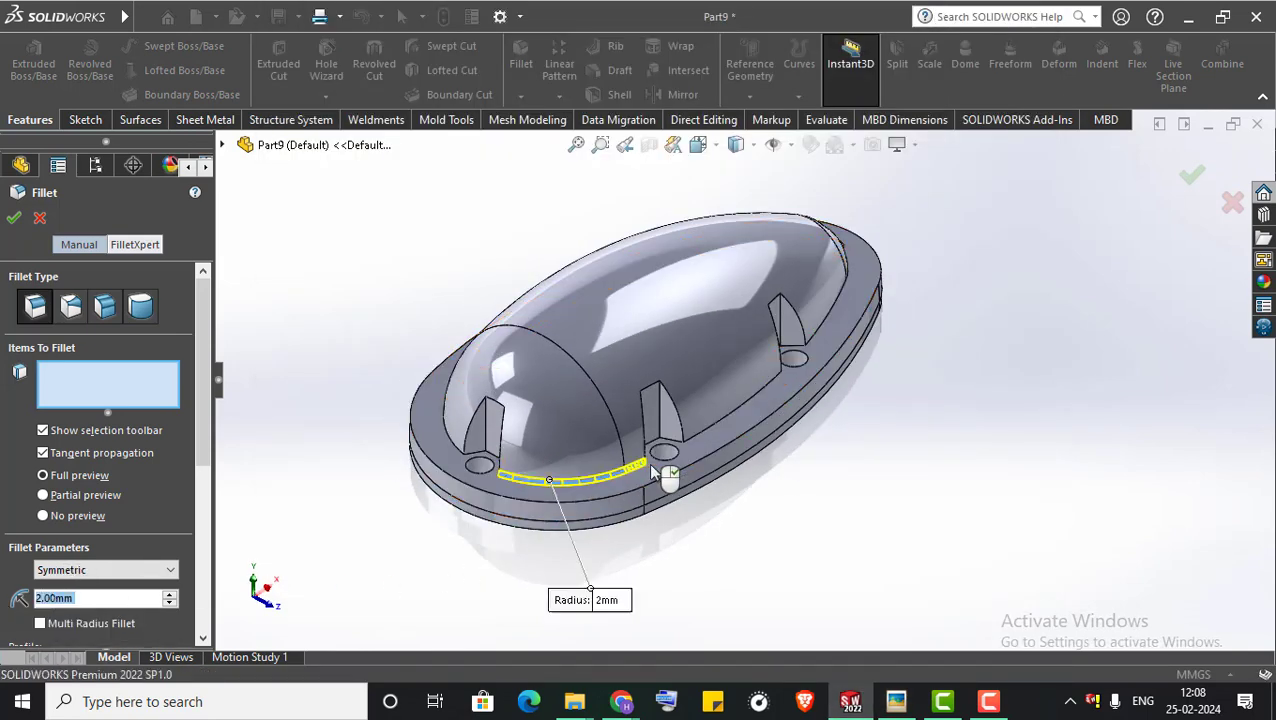
left_click(760, 396)
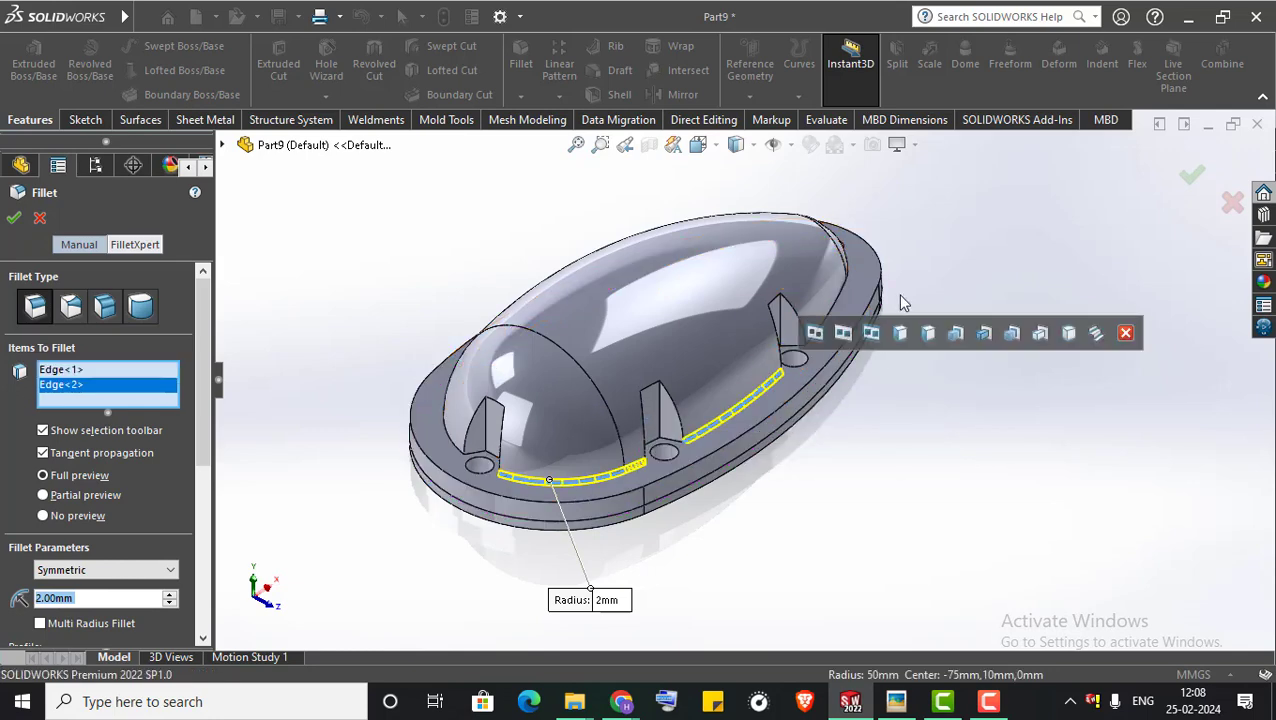
left_click(842, 290)
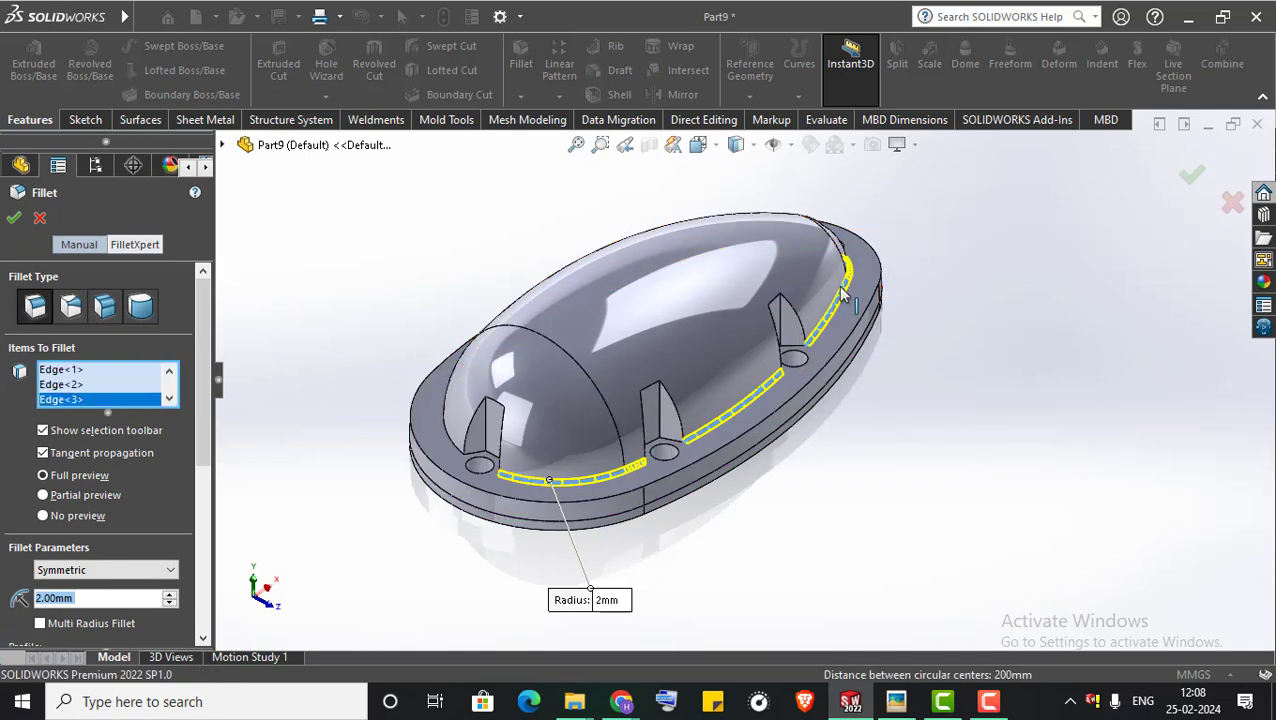
middle_click_drag(836, 461, 720, 592)
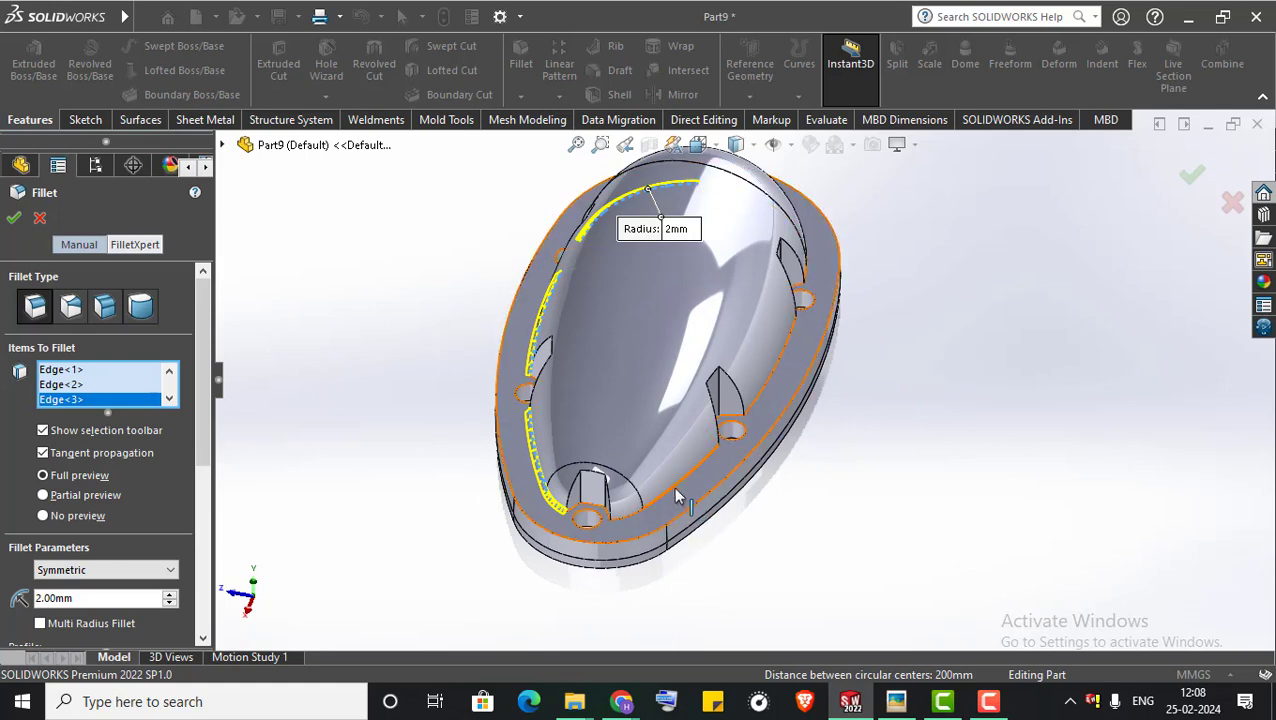
left_click(674, 490)
middle_click_drag(674, 490, 884, 404)
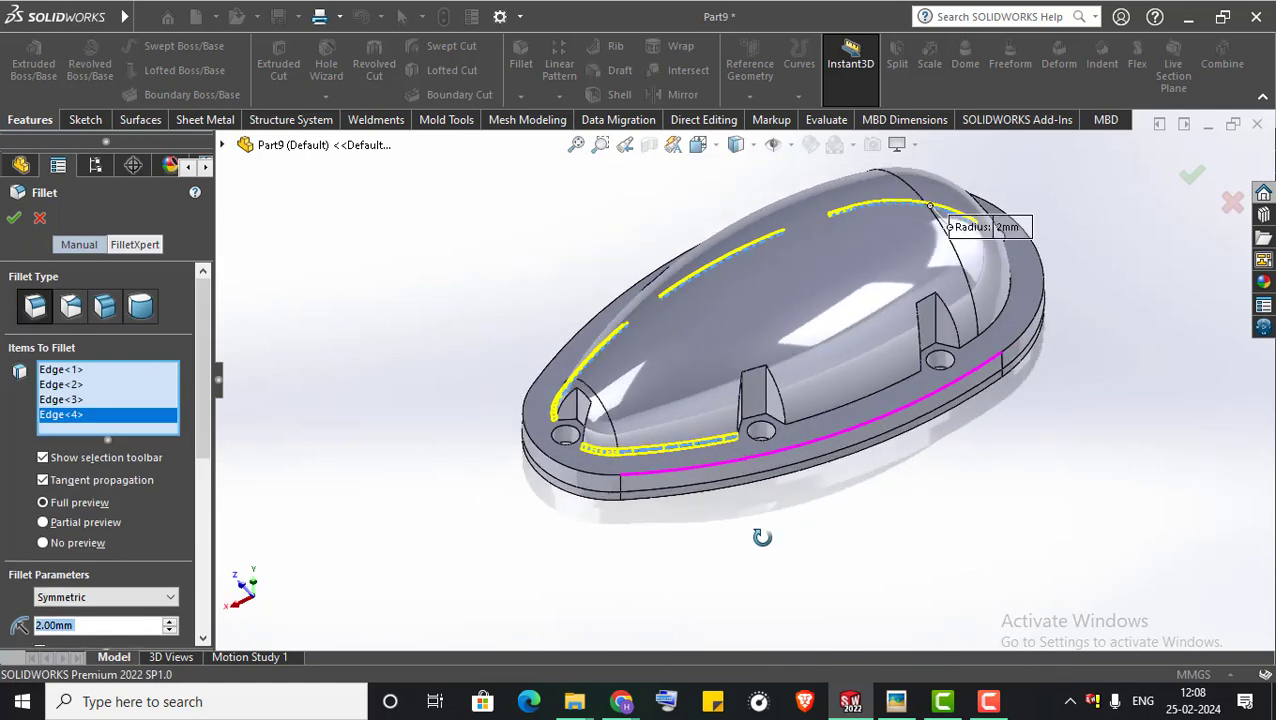
left_click(876, 408)
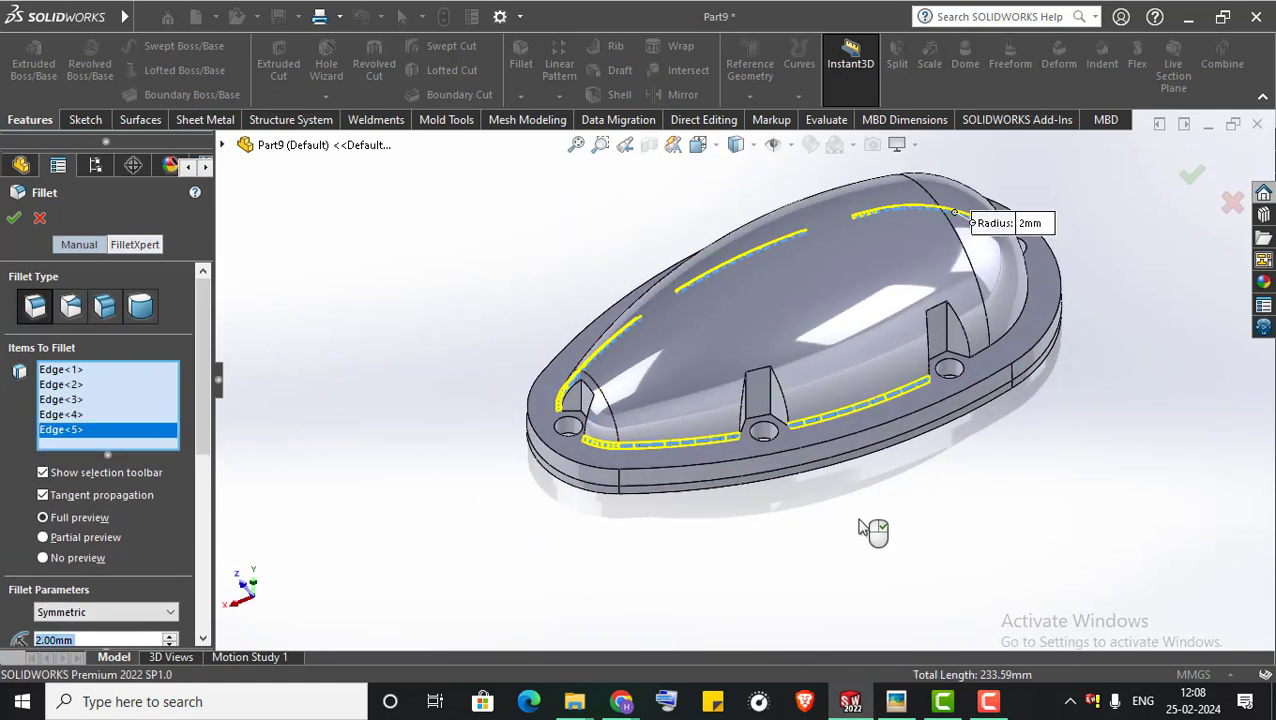
middle_click_drag(871, 530, 1040, 528)
left_click(1042, 535)
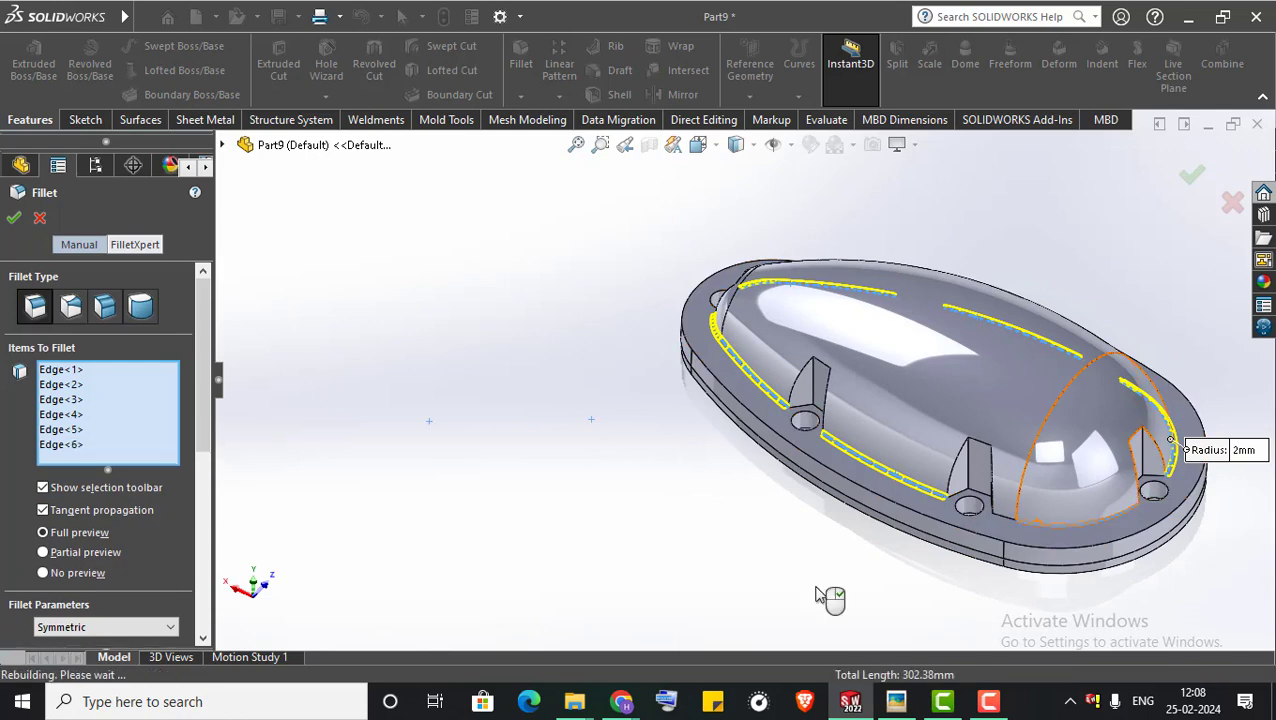
Add six inner arch edges on the hollow underside, giving twelve edges
mouse_move(789, 590)
middle_mouse_down()
mouse_move(789, 259)
mouse_move(893, 485)
middle_mouse_up()
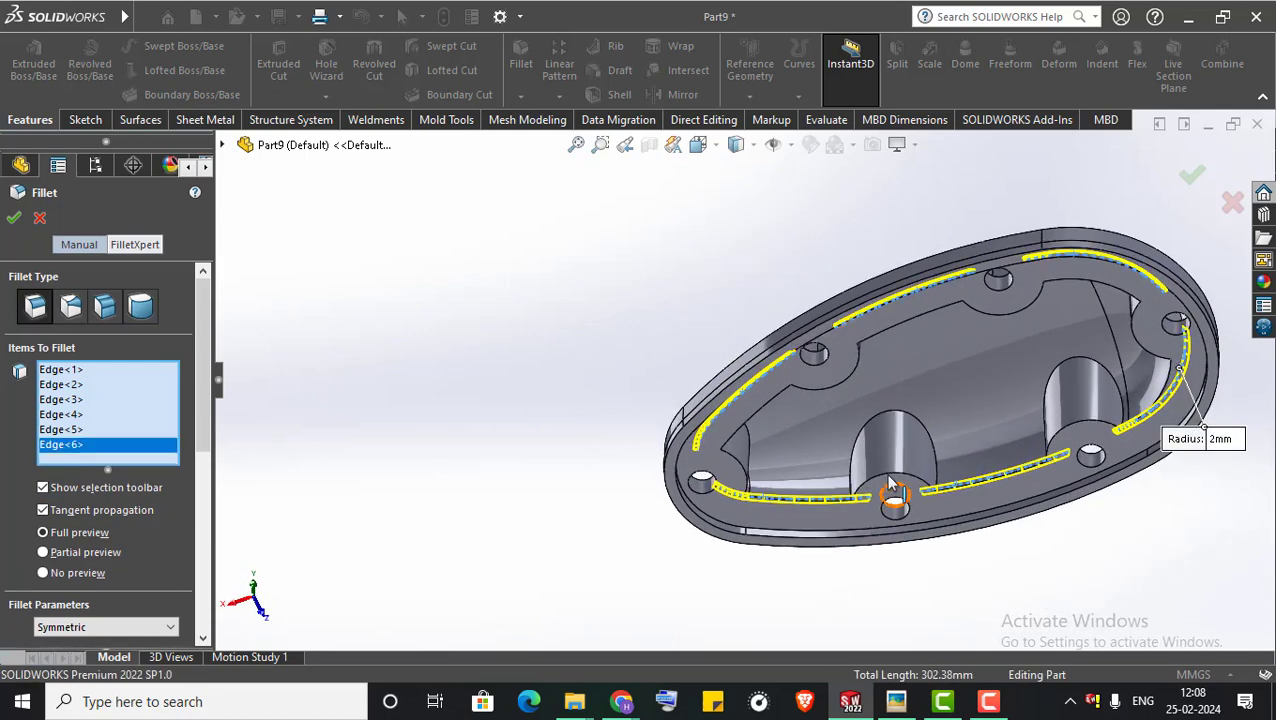
left_click(927, 436)
mouse_move(927, 436)
middle_mouse_down()
mouse_move(737, 553)
mouse_move(922, 500)
middle_mouse_up()
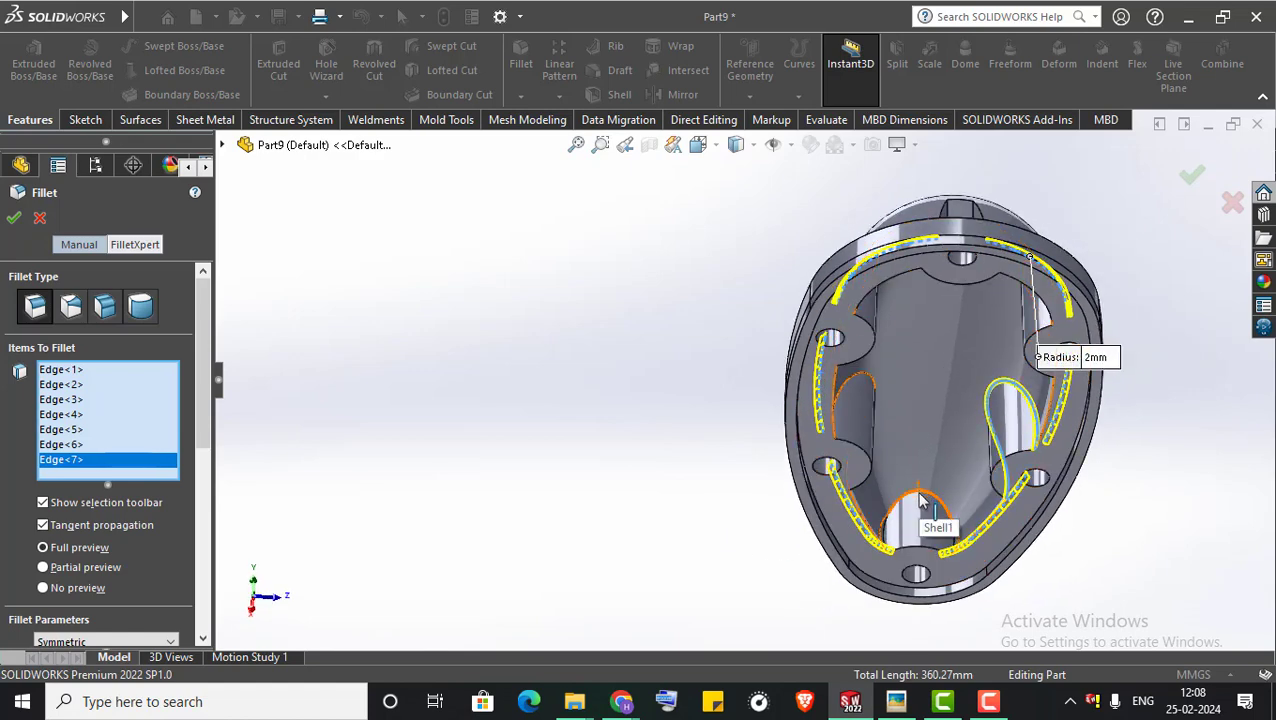
left_click(922, 500)
mouse_move(664, 518)
middle_mouse_down()
mouse_move(632, 490)
mouse_move(726, 490)
mouse_move(910, 395)
middle_mouse_up()
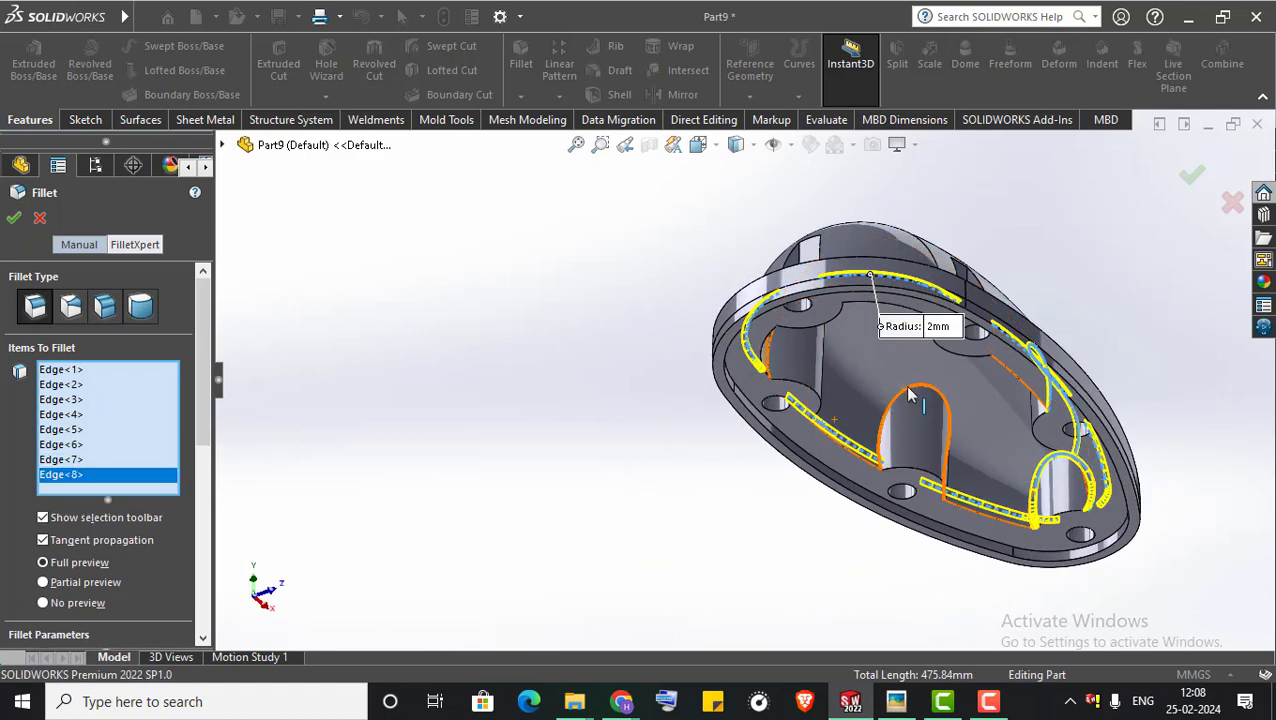
left_click(908, 395)
mouse_move(661, 527)
middle_mouse_down()
mouse_move(610, 487)
mouse_move(527, 464)
mouse_move(500, 437)
mouse_move(885, 447)
middle_mouse_up()
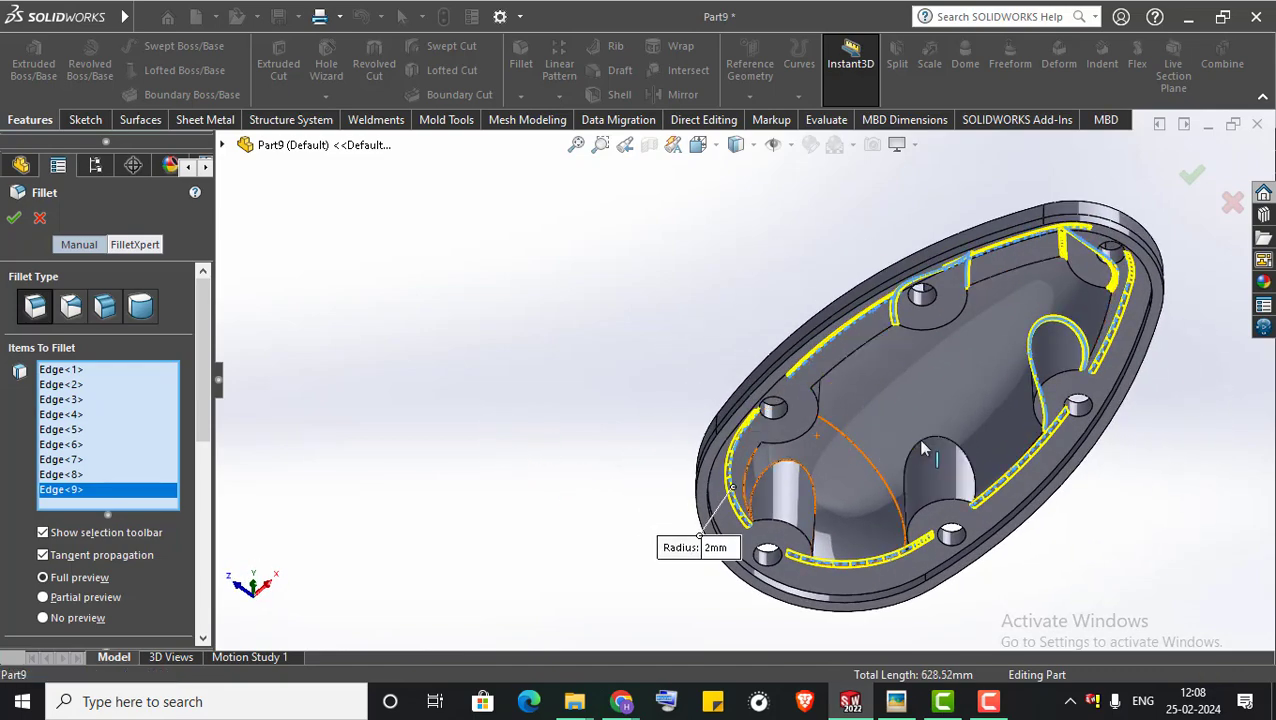
left_click(922, 450)
mouse_move(584, 464)
middle_mouse_down()
mouse_move(621, 452)
mouse_move(595, 470)
middle_mouse_up()
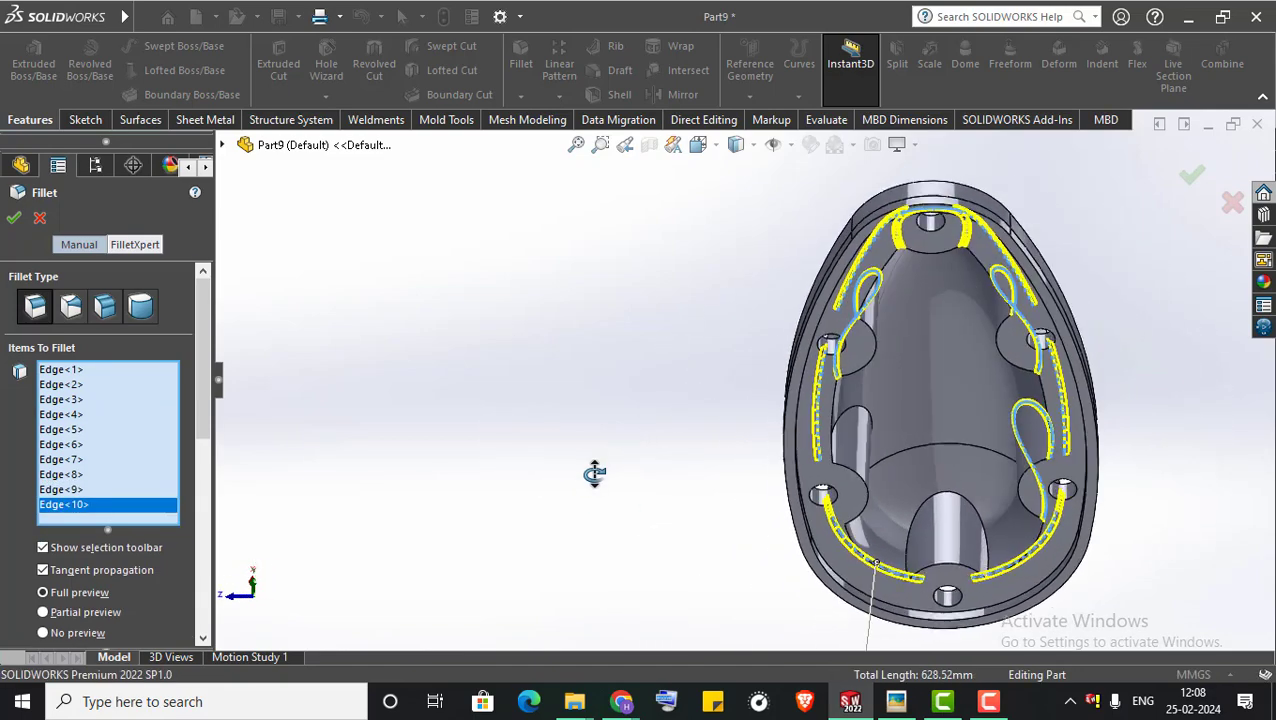
left_click(933, 507)
mouse_move(729, 478)
middle_mouse_down()
mouse_move(700, 464)
mouse_move(940, 432)
middle_mouse_up()
left_click(940, 432)
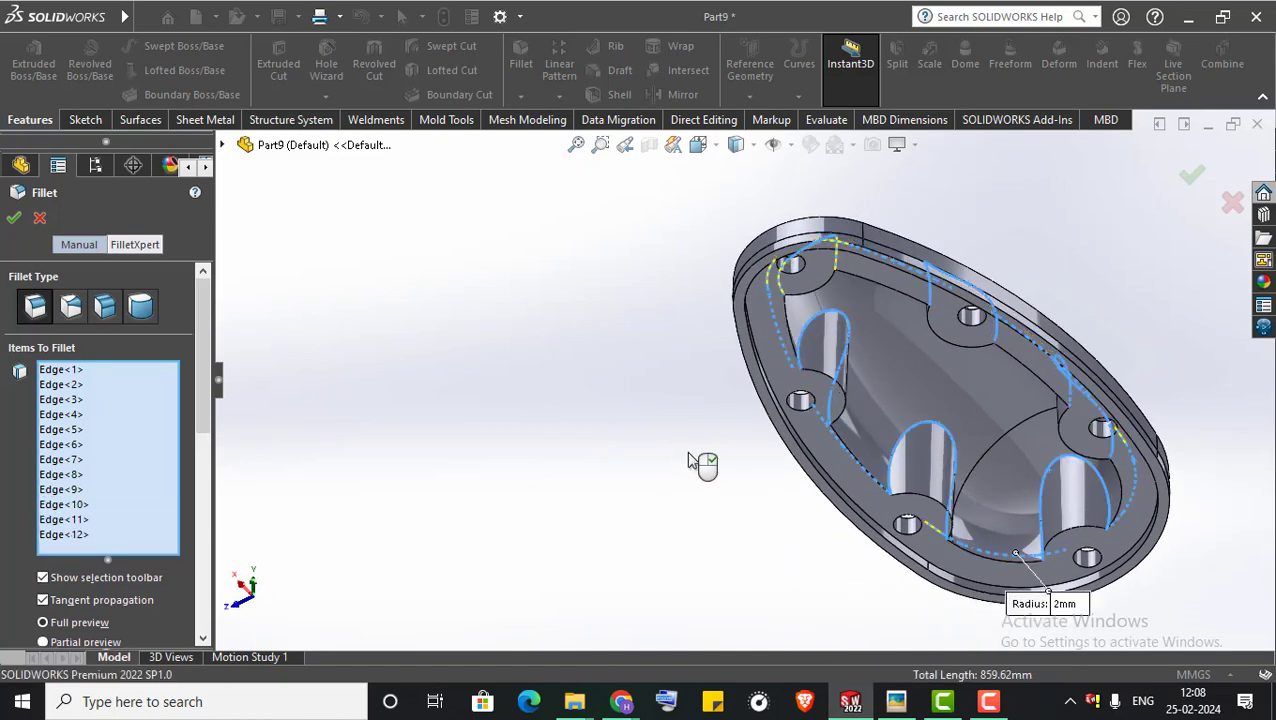
mouse_move(698, 464)
middle_mouse_down()
mouse_move(664, 447)
mouse_move(621, 453)
mouse_move(517, 500)
mouse_move(470, 440)
middle_mouse_up()
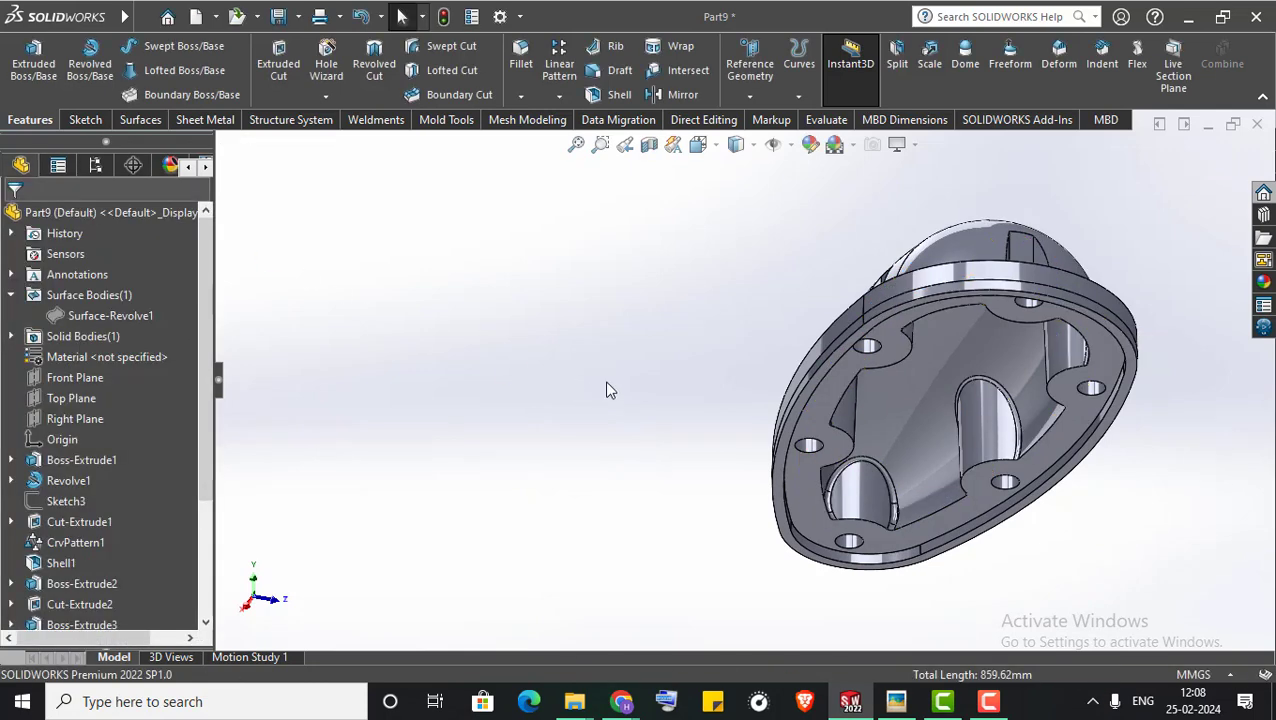
scroll(640, 388, "up", 3)
scroll(783, 498, "down", 2)
mouse_move(900, 330)
middle_mouse_down()
mouse_move(783, 498)
mouse_move(820, 615)
mouse_move(1047, 357)
middle_mouse_up()
mouse_move(1004, 427)
middle_mouse_down()
mouse_move(982, 516)
mouse_move(988, 379)
mouse_move(1008, 515)
mouse_move(994, 188)
mouse_move(910, 248)
mouse_move(707, 488)
mouse_move(957, 515)
mouse_move(1059, 601)
mouse_move(1005, 590)
mouse_move(1012, 621)
middle_mouse_up()
scroll(884, 561, "up", 2)
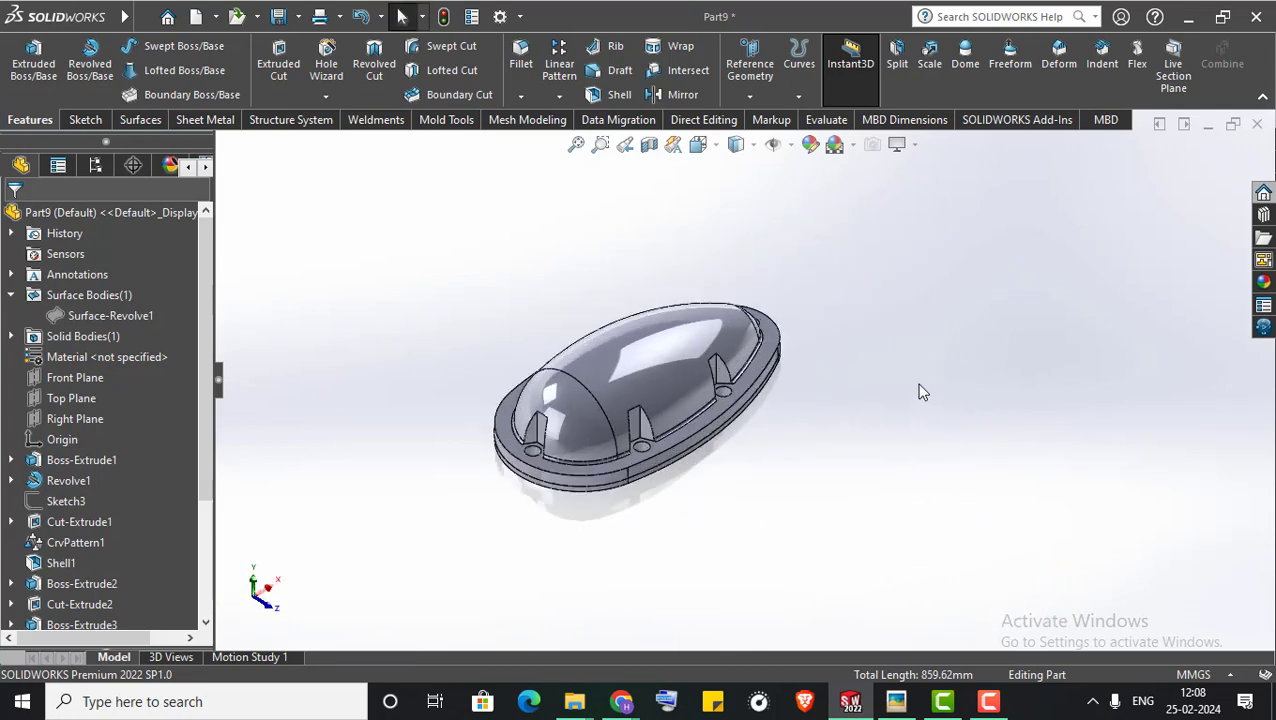
middle_click_drag(709, 352, 634, 510)
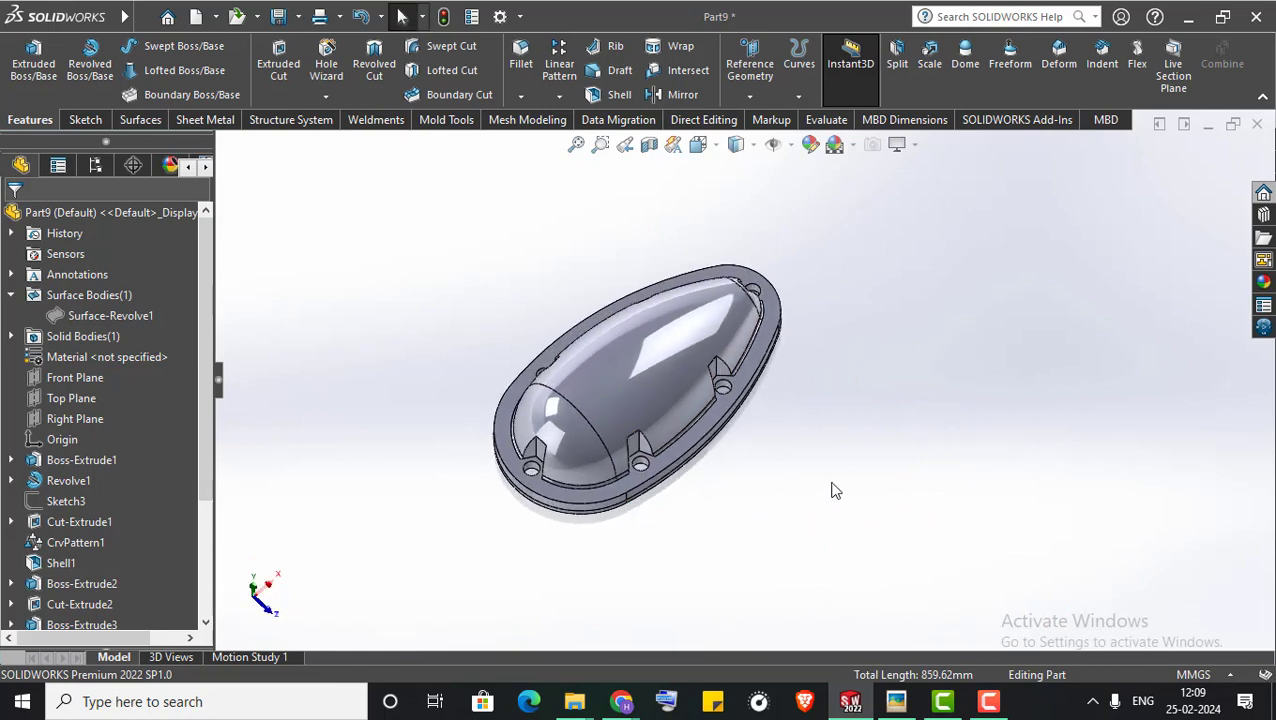